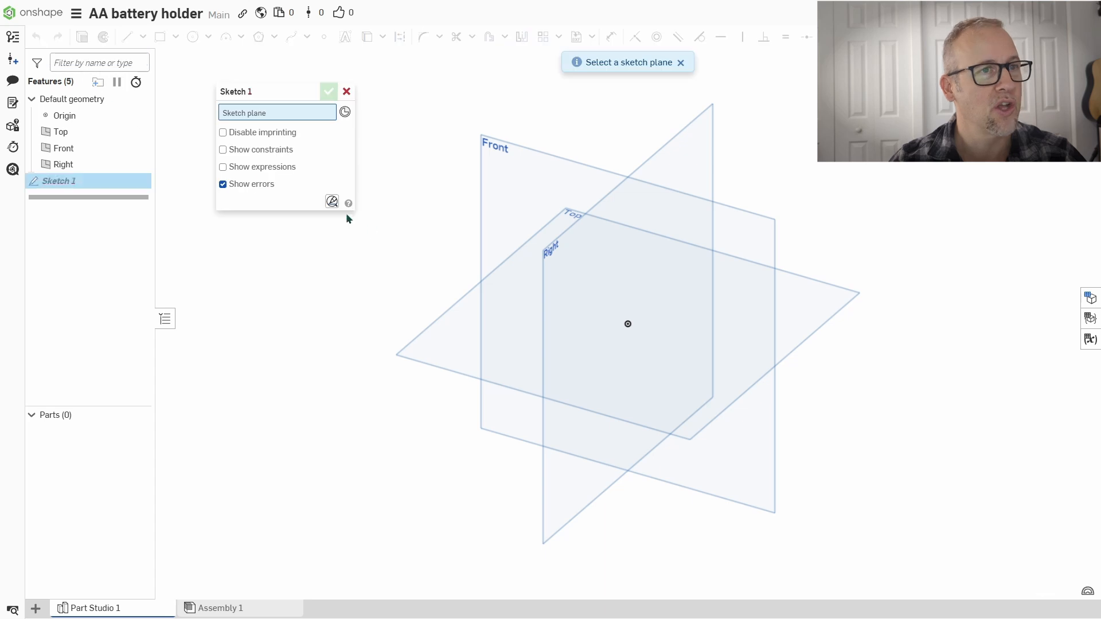
# Step: Place the new sketch on the Top plane and hide the Front and Right planes
pyautogui.click(458, 344)
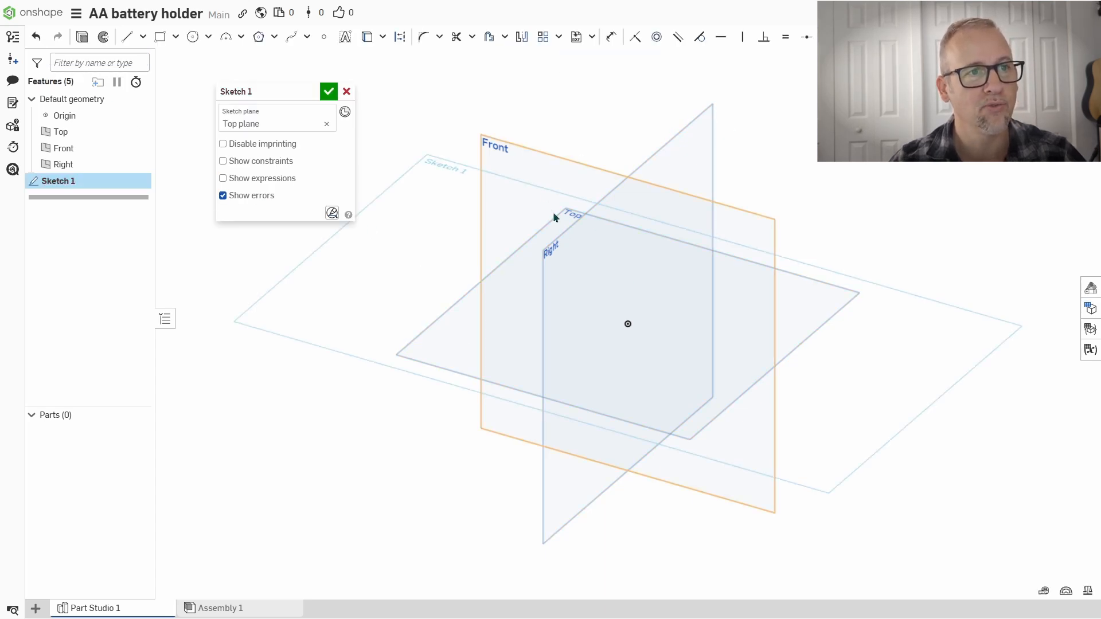
pyautogui.click(139, 148)
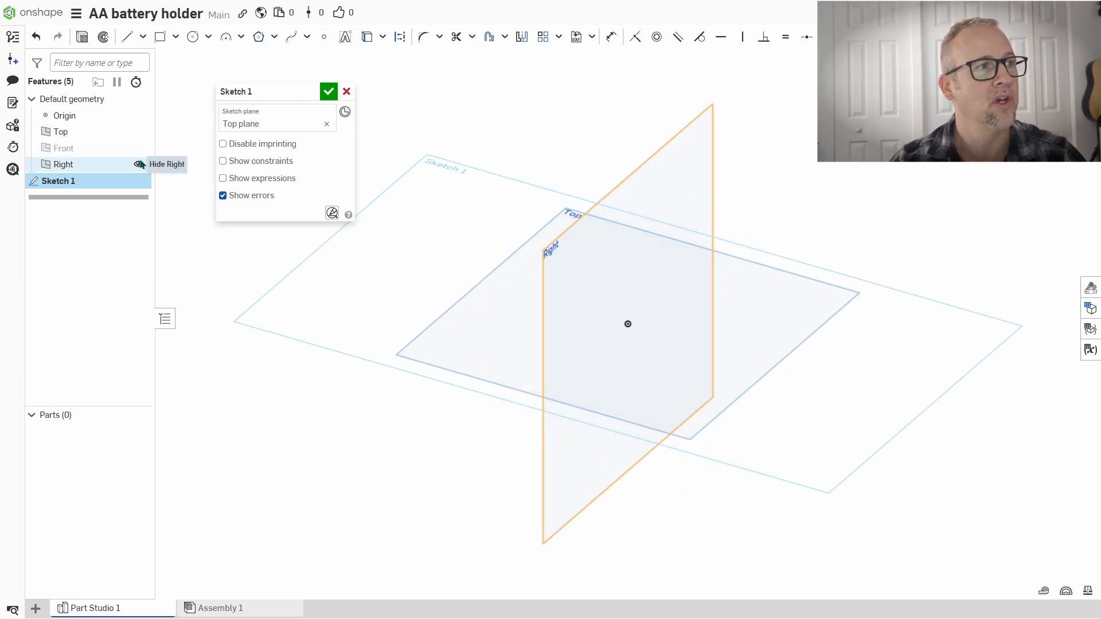
pyautogui.click(139, 164)
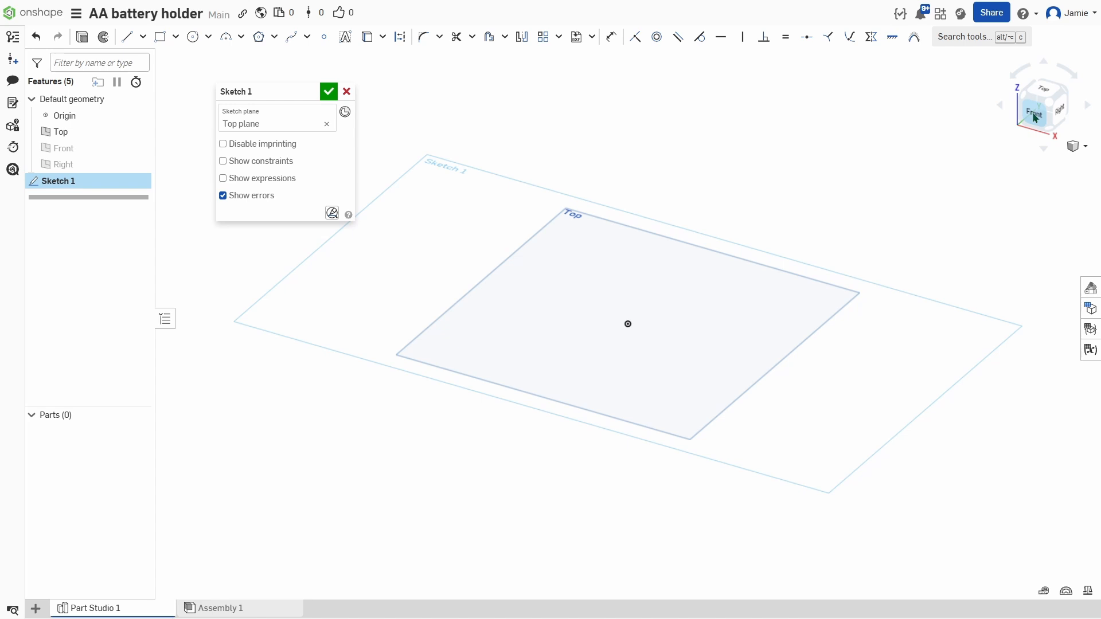
# Step: Reposition the view cube, orient the view straight onto the Top plane, and move the sketch dialog clear of the drawing area
pyautogui.moveTo(1034, 118); pyautogui.dragTo(776, 148)
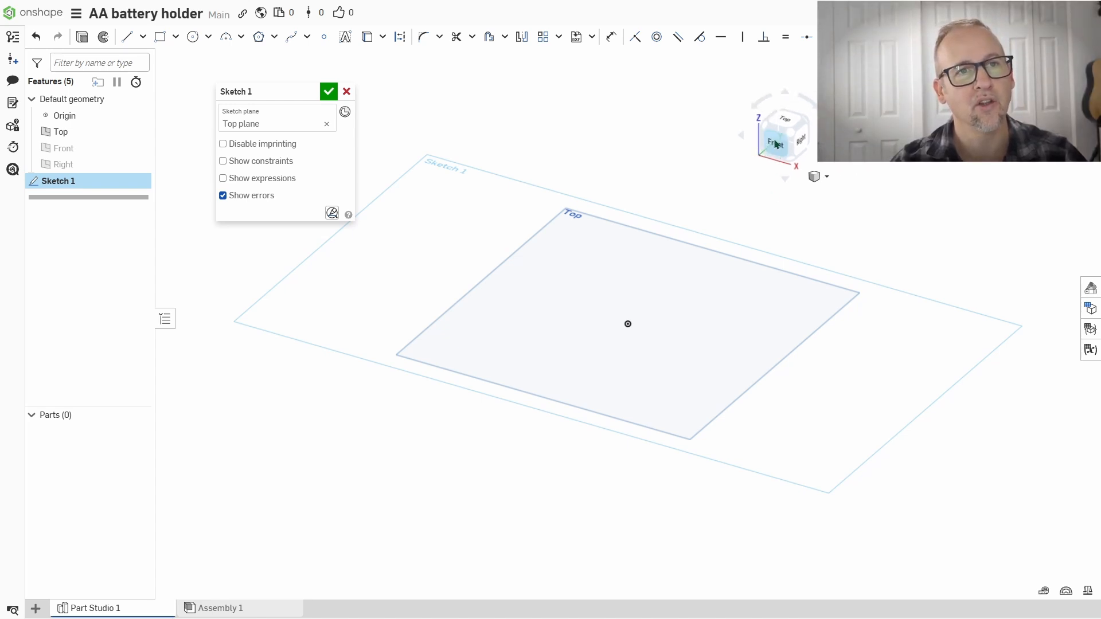
pyautogui.click(775, 144)
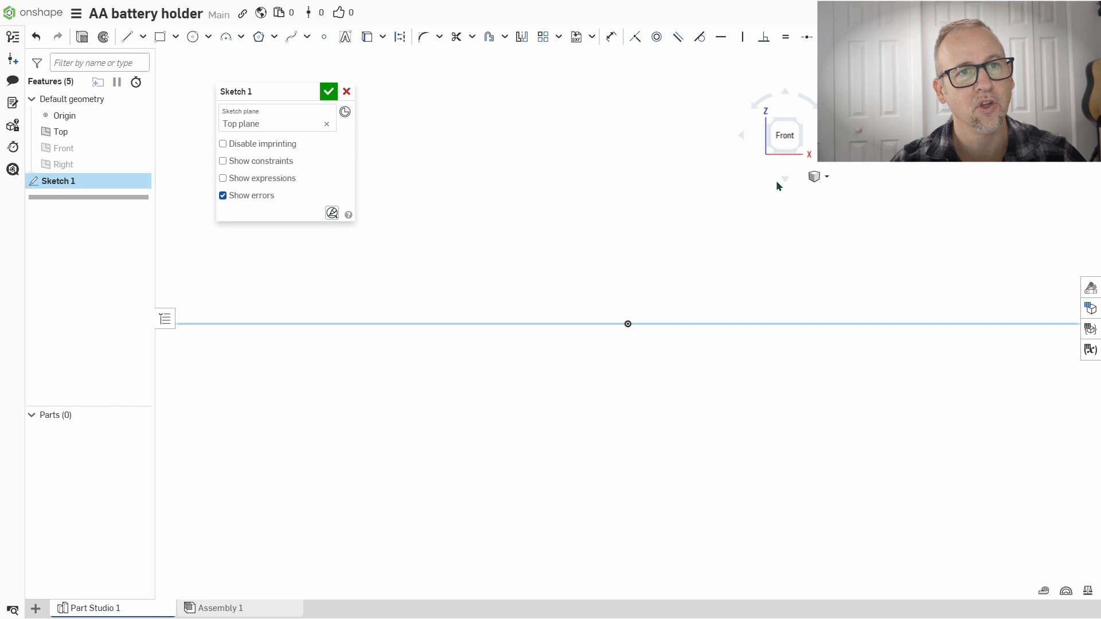
pyautogui.moveTo(593, 227); pyautogui.dragTo(587, 256, button='right')
pyautogui.click(772, 129)
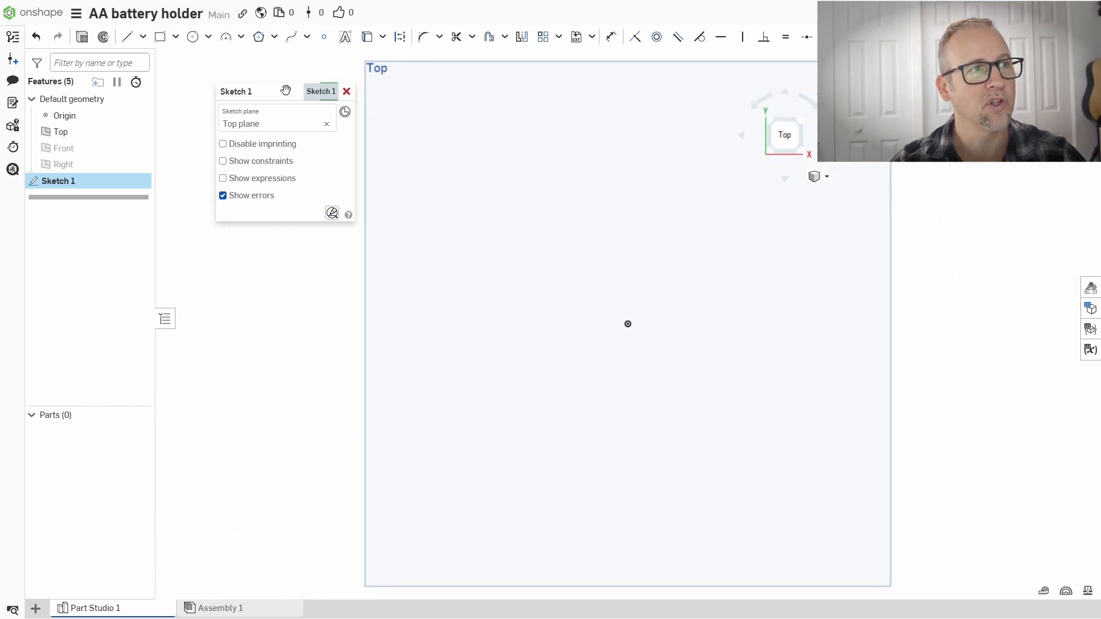
pyautogui.moveTo(285, 91); pyautogui.dragTo(237, 211)
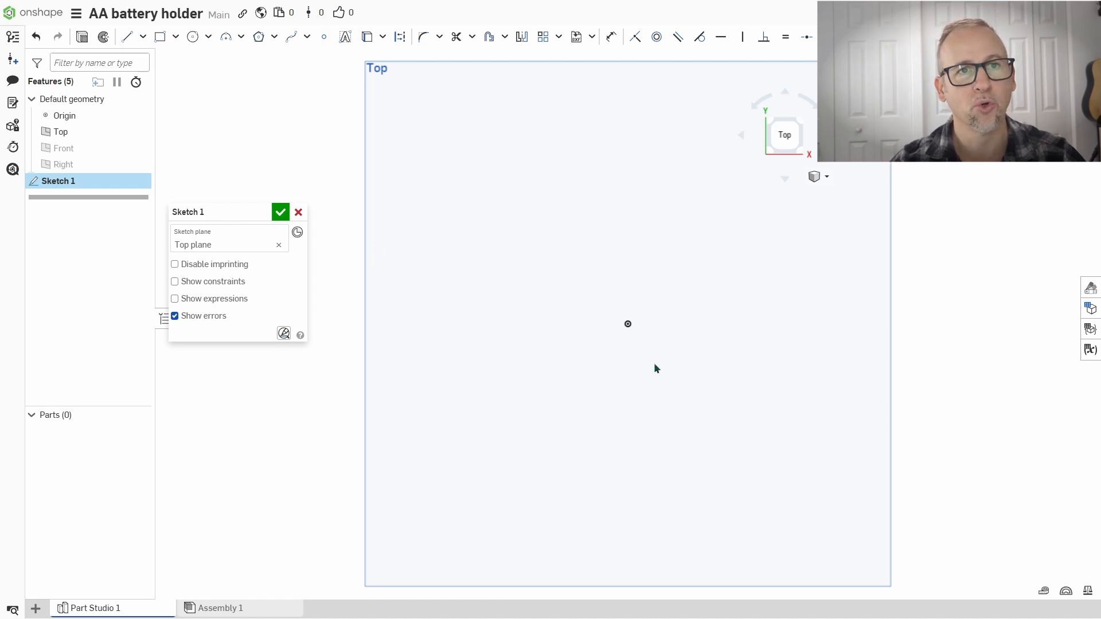
pyautogui.scroll(-2, 569, 332)
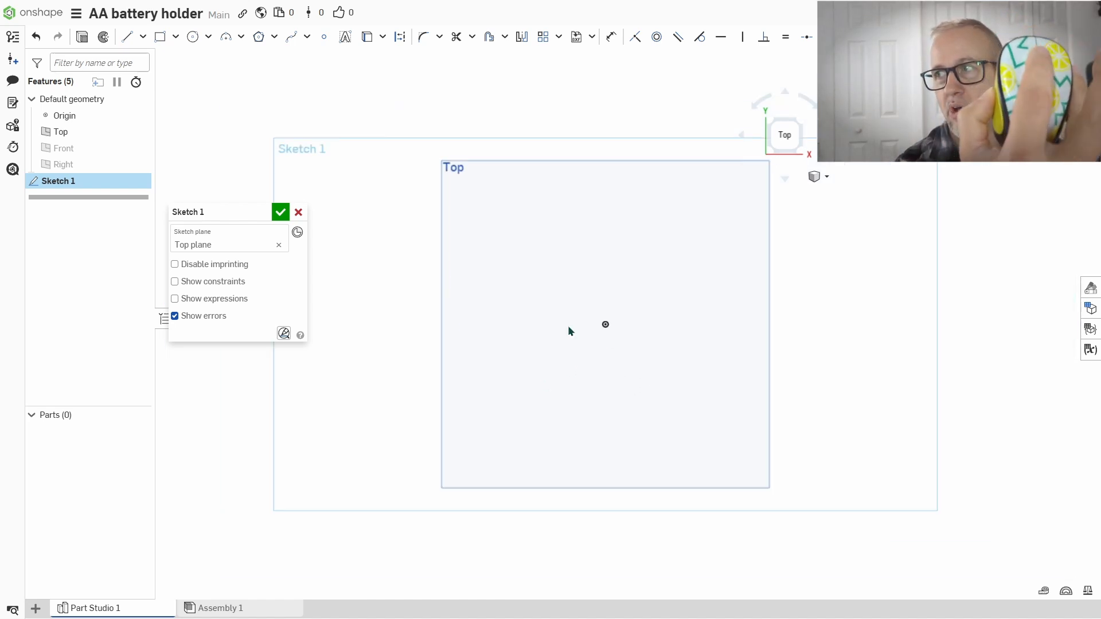
pyautogui.scroll(-1, 568, 331)
pyautogui.scroll(3, 569, 332)
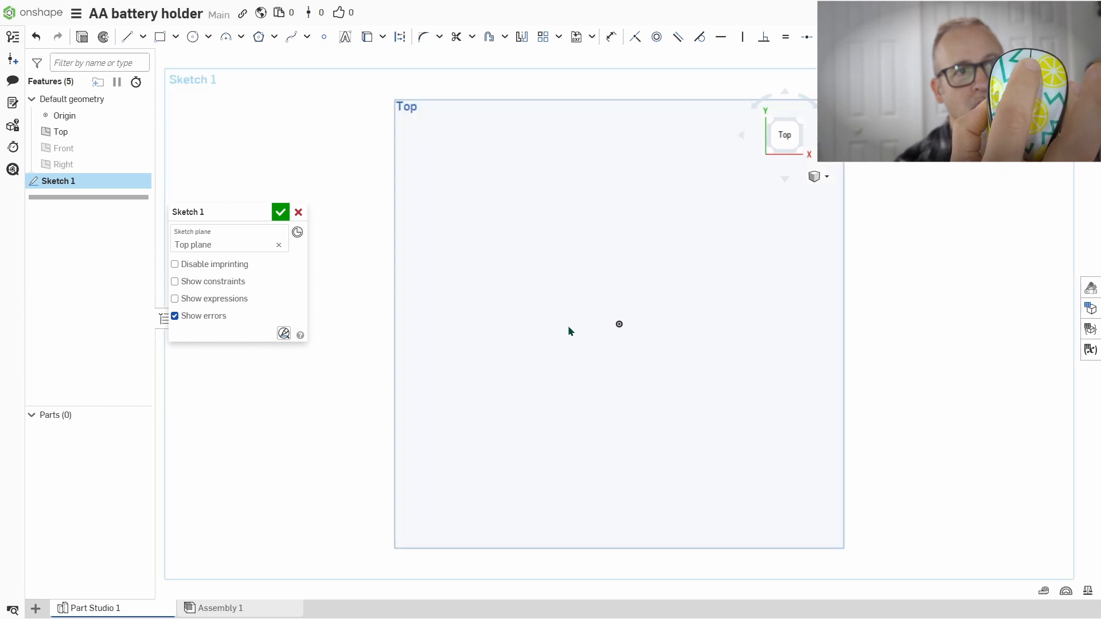
pyautogui.scroll(2, 587, 314)
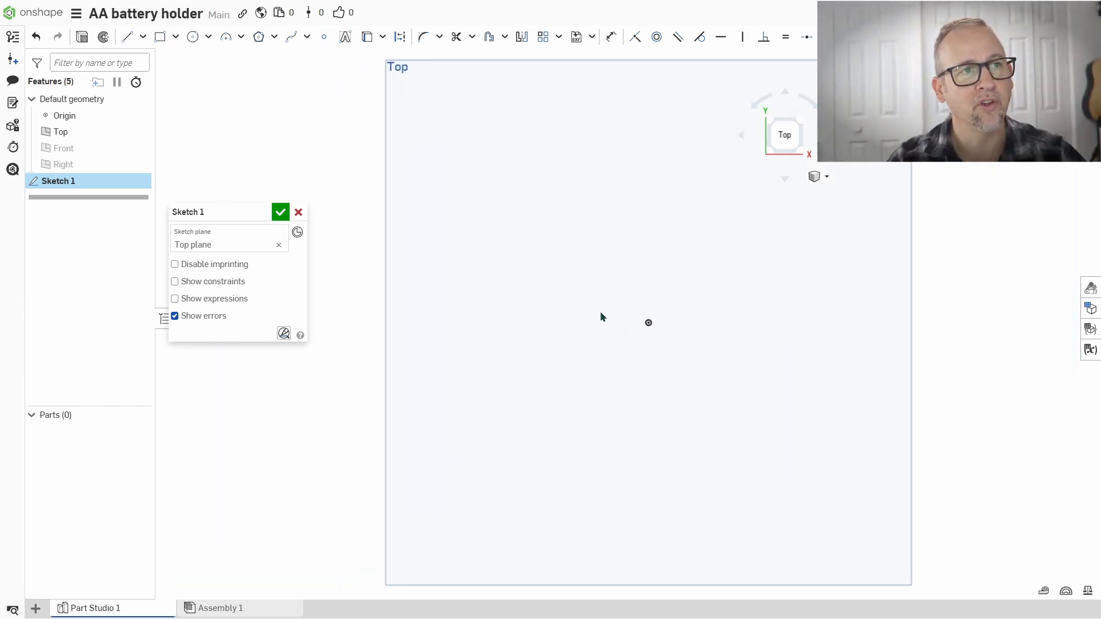
pyautogui.moveTo(559, 312)
pyautogui.mouseDown(button='middle')
pyautogui.moveTo(569, 325)
pyautogui.moveTo(571, 312)
pyautogui.mouseUp(button='middle')
pyautogui.scroll(-1, 570, 311)
pyautogui.moveTo(734, 344)
pyautogui.mouseDown(button='right')
pyautogui.moveTo(718, 361)
pyautogui.moveTo(755, 354)
pyautogui.moveTo(719, 364)
pyautogui.mouseUp(button='right')
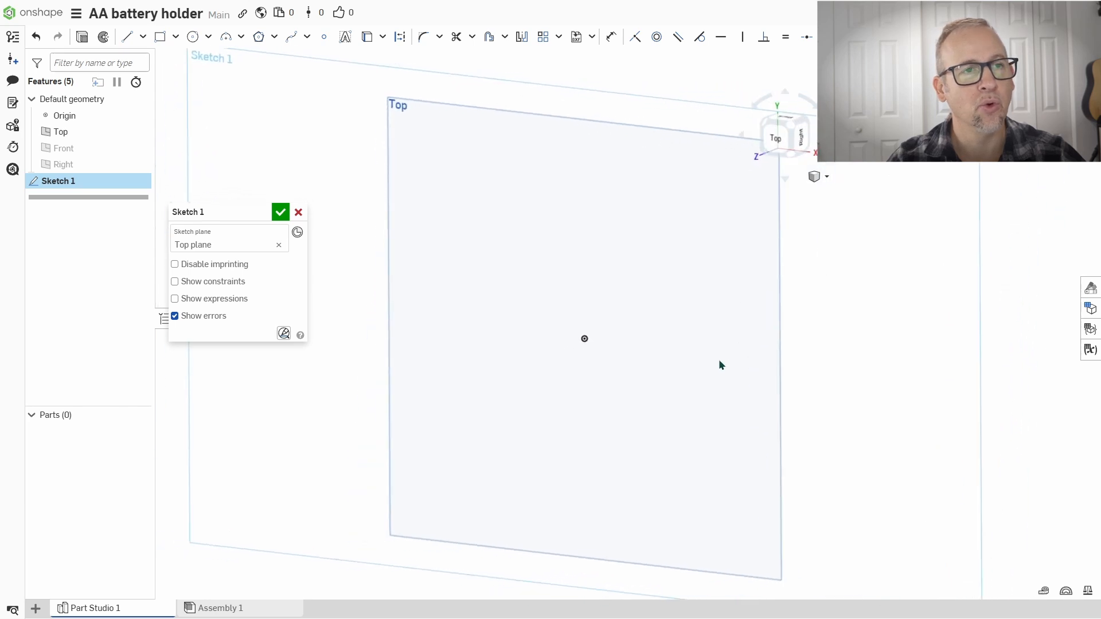
pyautogui.click(776, 140)
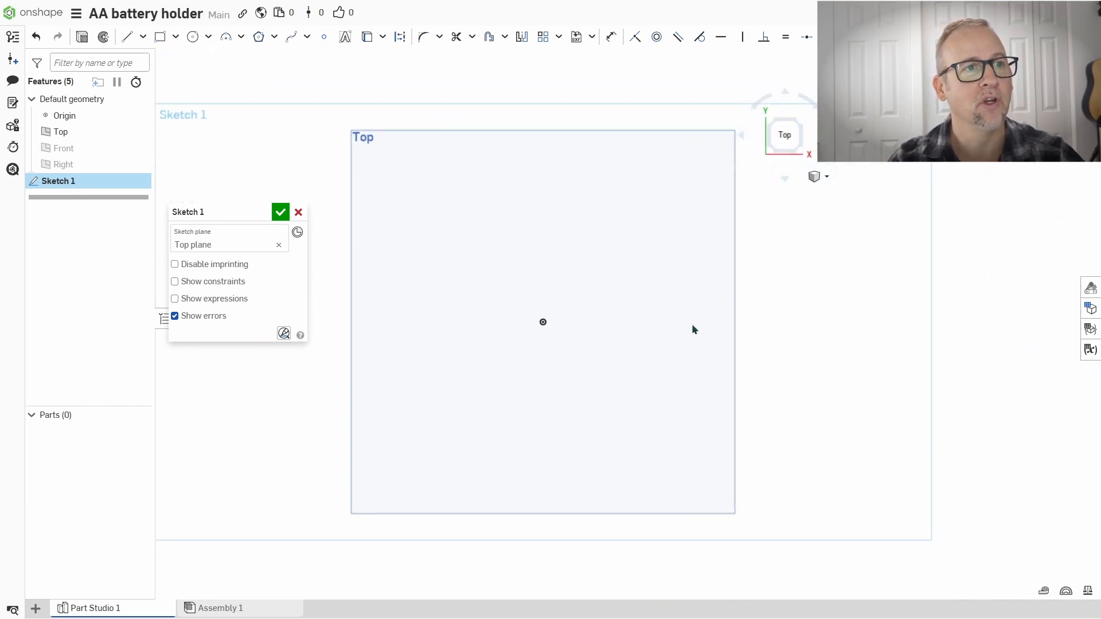
# Step: Sketch a circle centred on the origin with a diameter of 25.5 mm
pyautogui.click(192, 37)
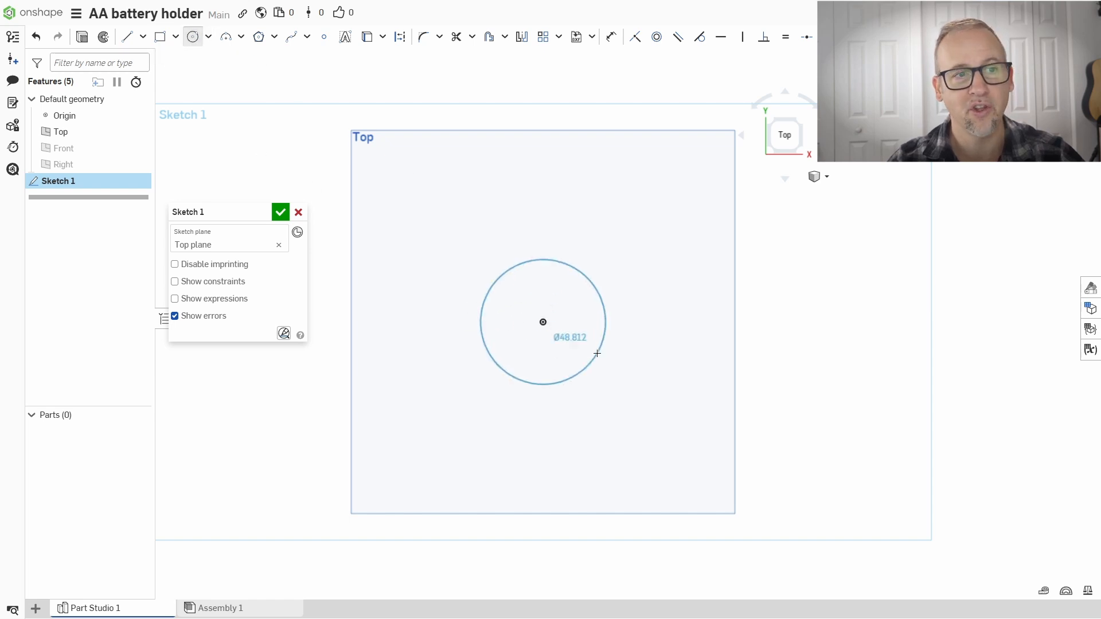
pyautogui.click(596, 354)
pyautogui.scroll(3, 533, 332)
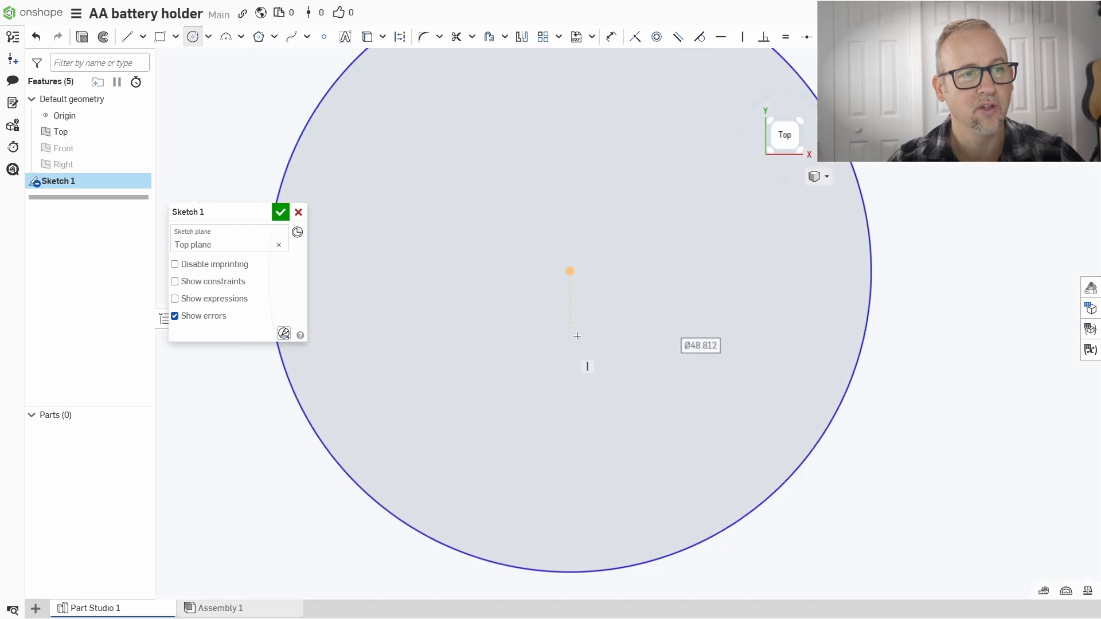
pyautogui.scroll(-2, 585, 364)
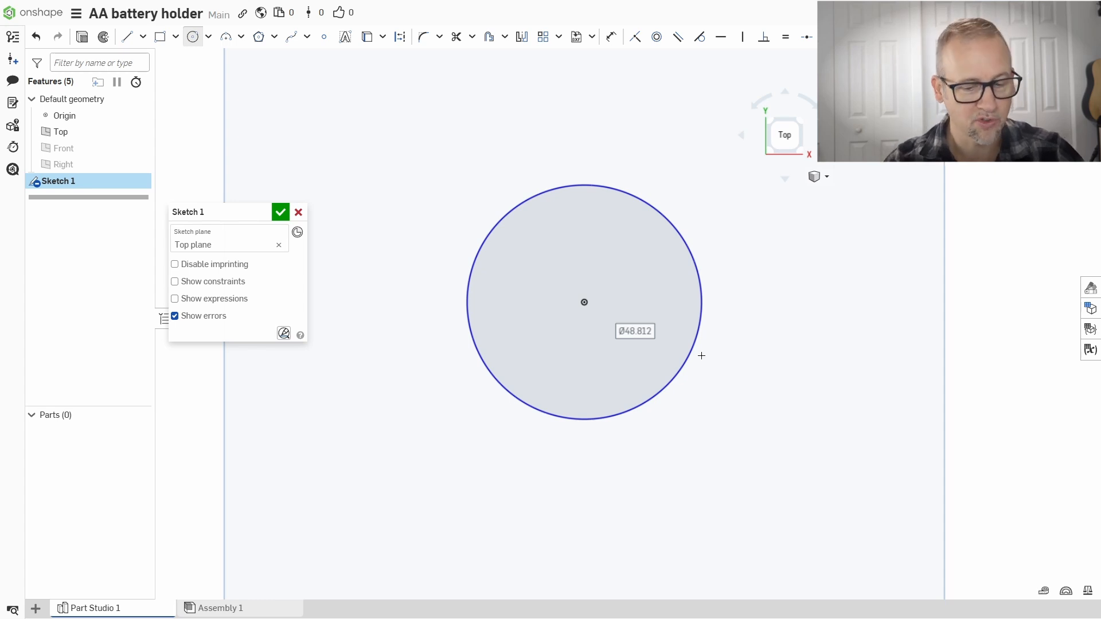
pyautogui.write('25.5')
pyautogui.press('Return')
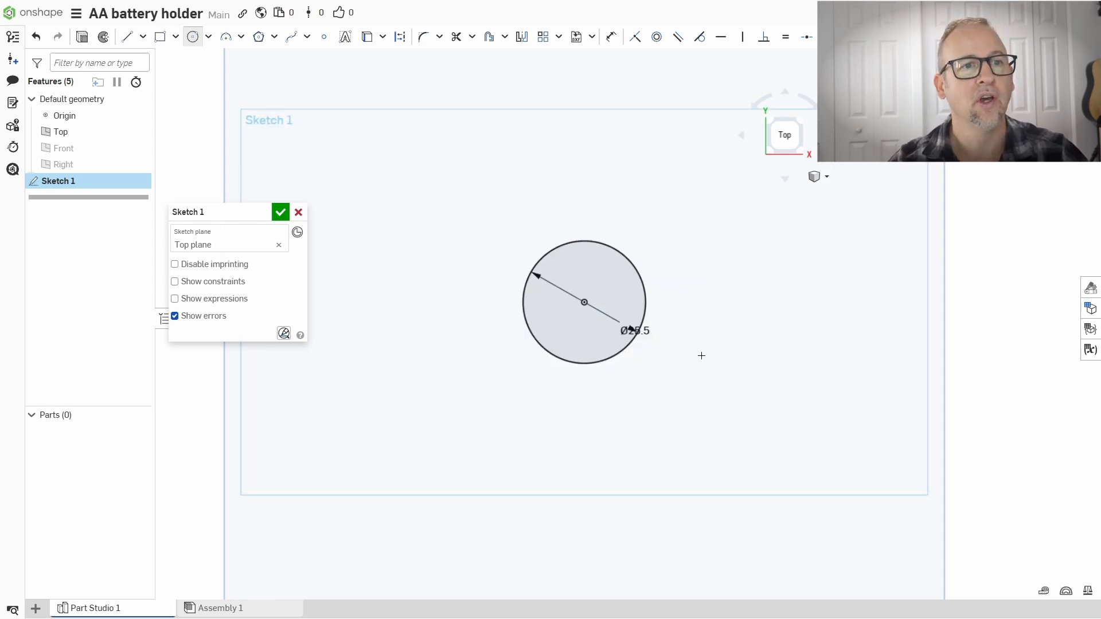
# Step: Sketch a second circle about 21.2 mm in diameter, concentric with and inside the first one
pyautogui.scroll(5, 582, 323)
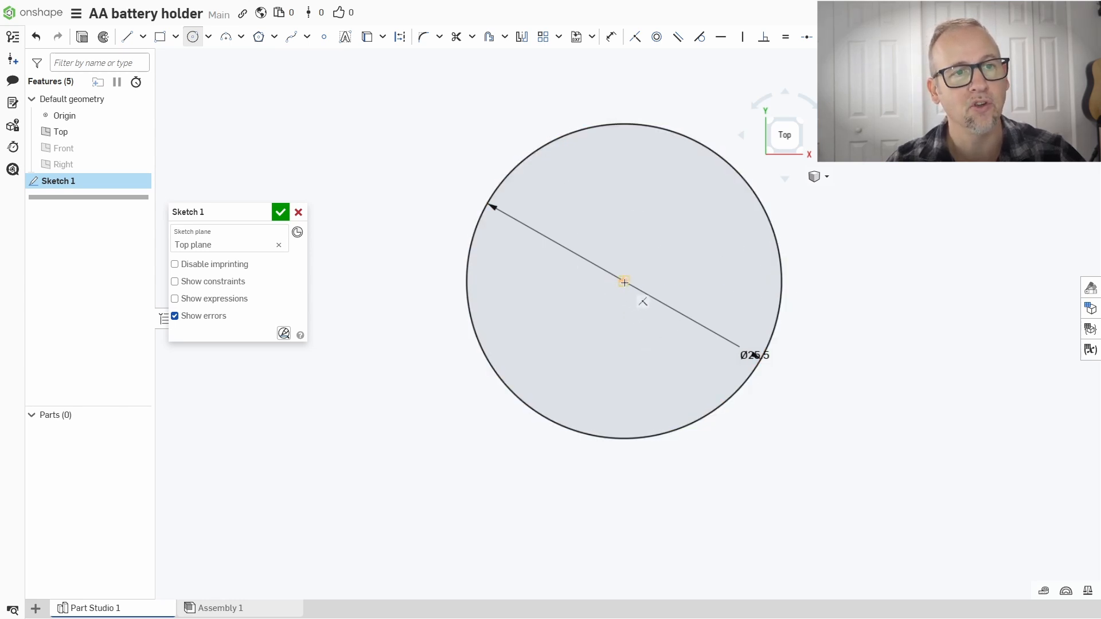
pyautogui.scroll(-3, 748, 321)
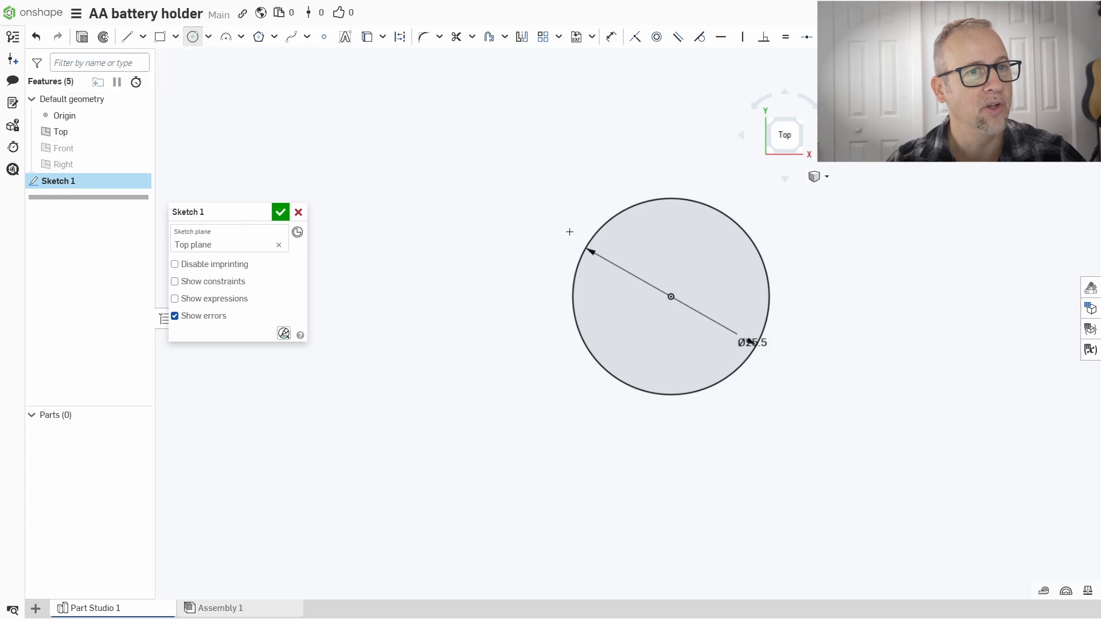
pyautogui.click(671, 296)
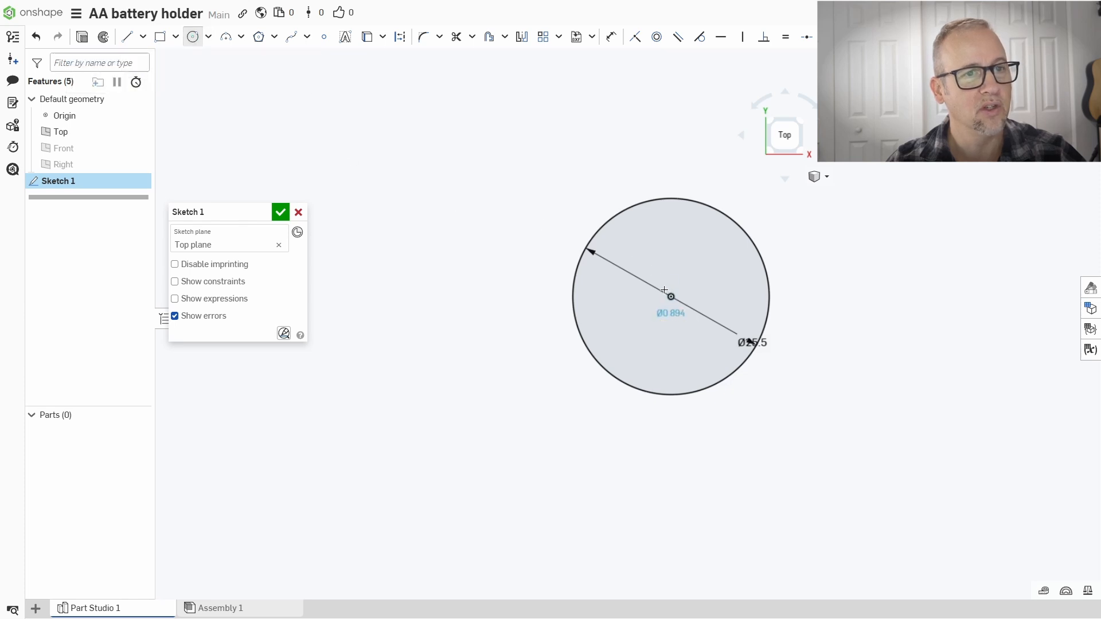
pyautogui.click(605, 249)
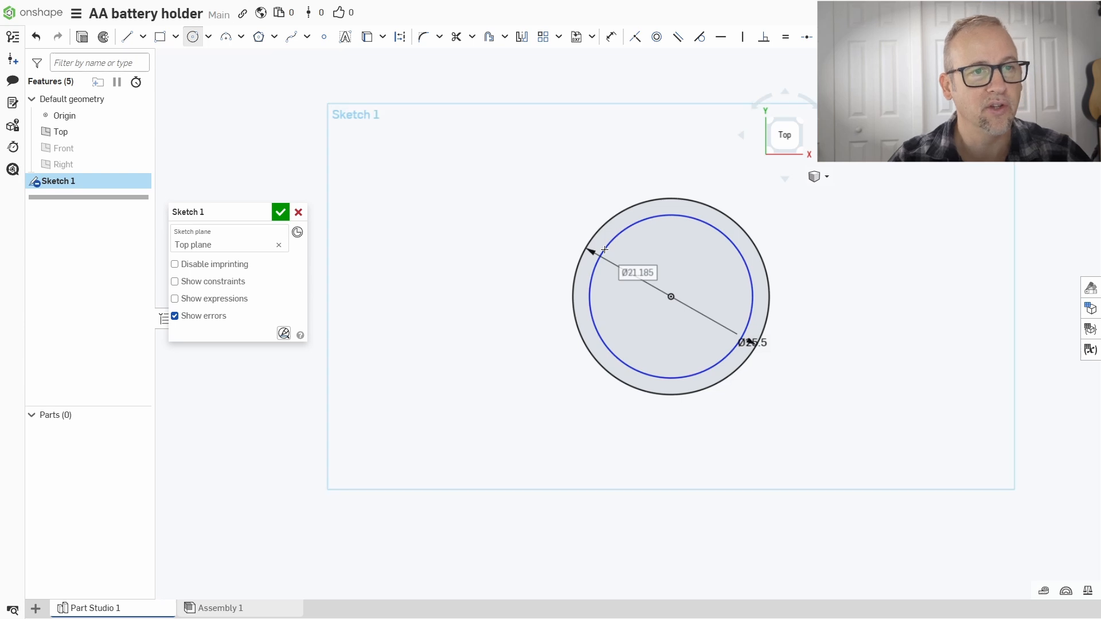
pyautogui.scroll(5, 760, 347)
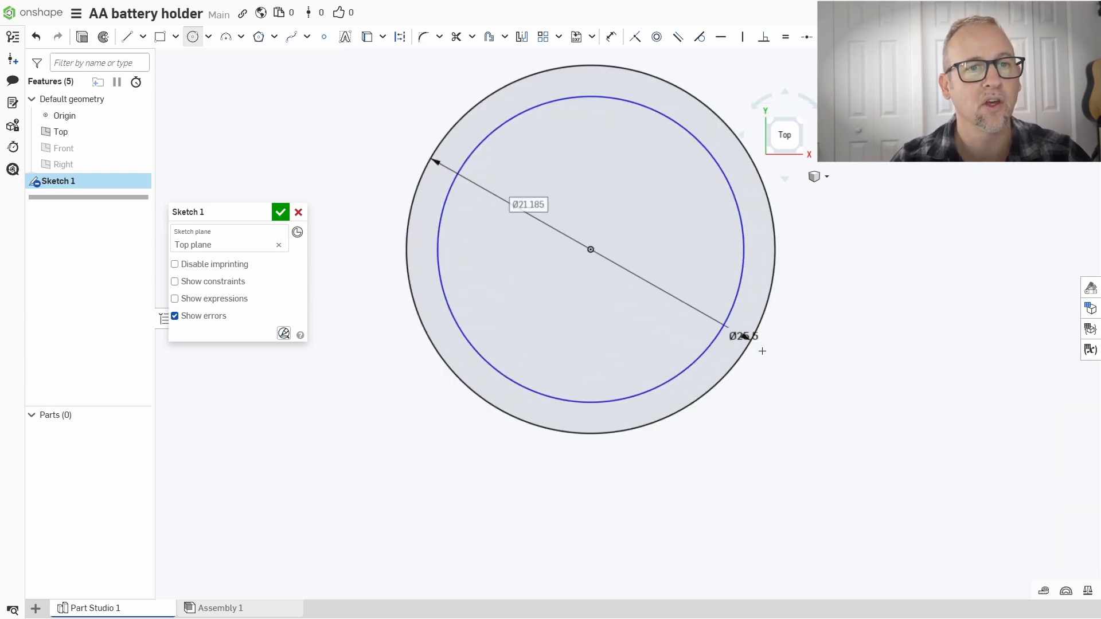
pyautogui.scroll(-2, 760, 350)
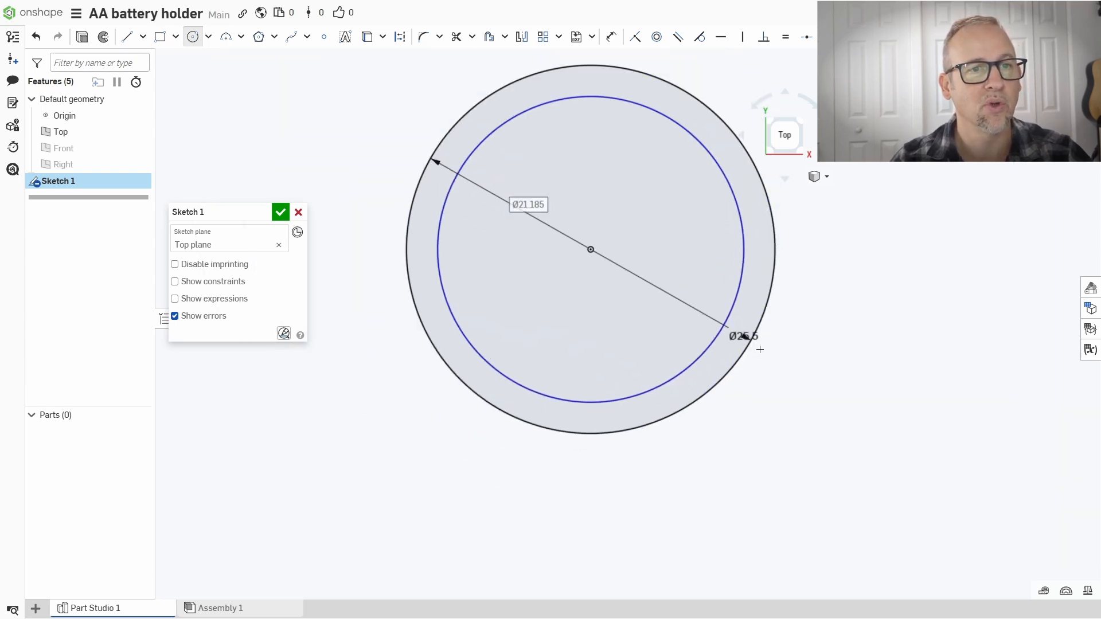
pyautogui.click(739, 290)
pyautogui.press('Escape')
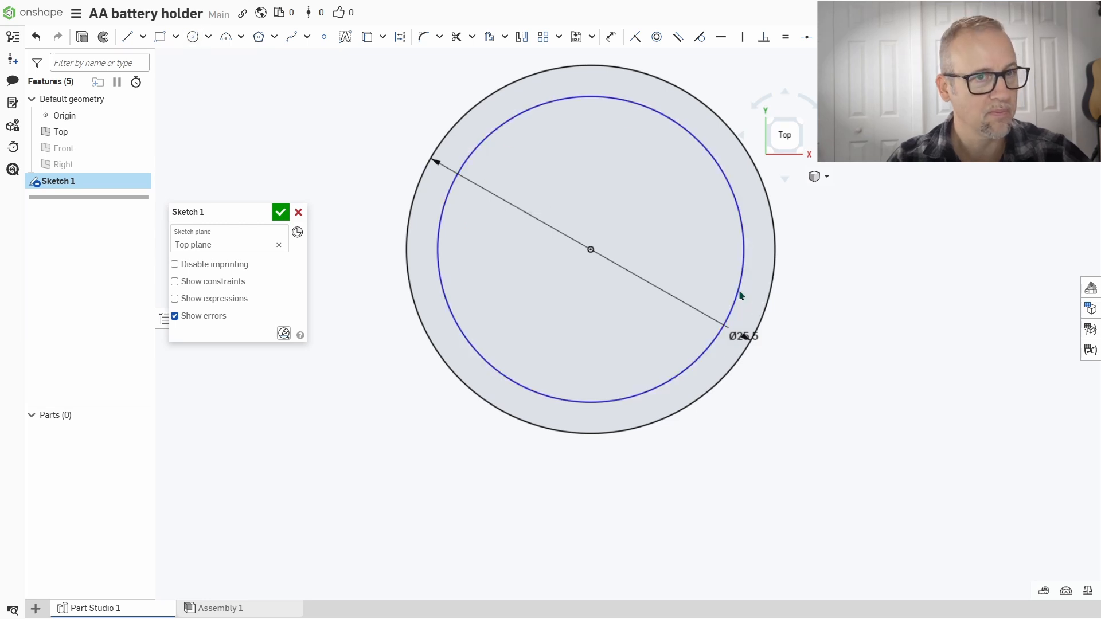
# Step: Dimension the inner circle's diameter with the expression 25.5-2.4 and finish the sketch
pyautogui.press('d')
pyautogui.click(739, 293)
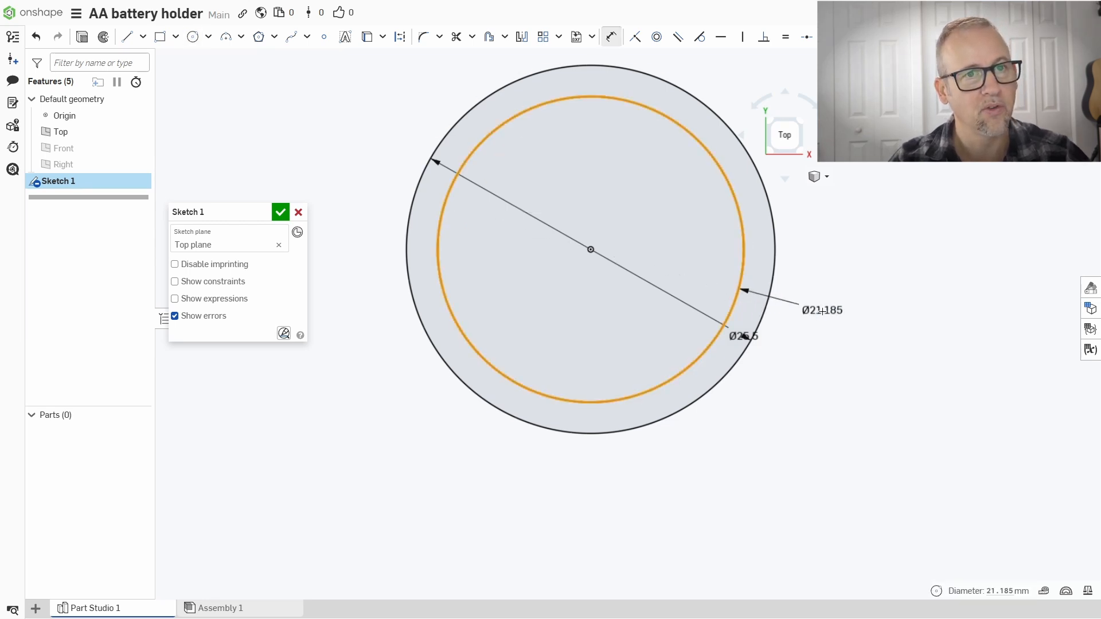
pyautogui.click(820, 310)
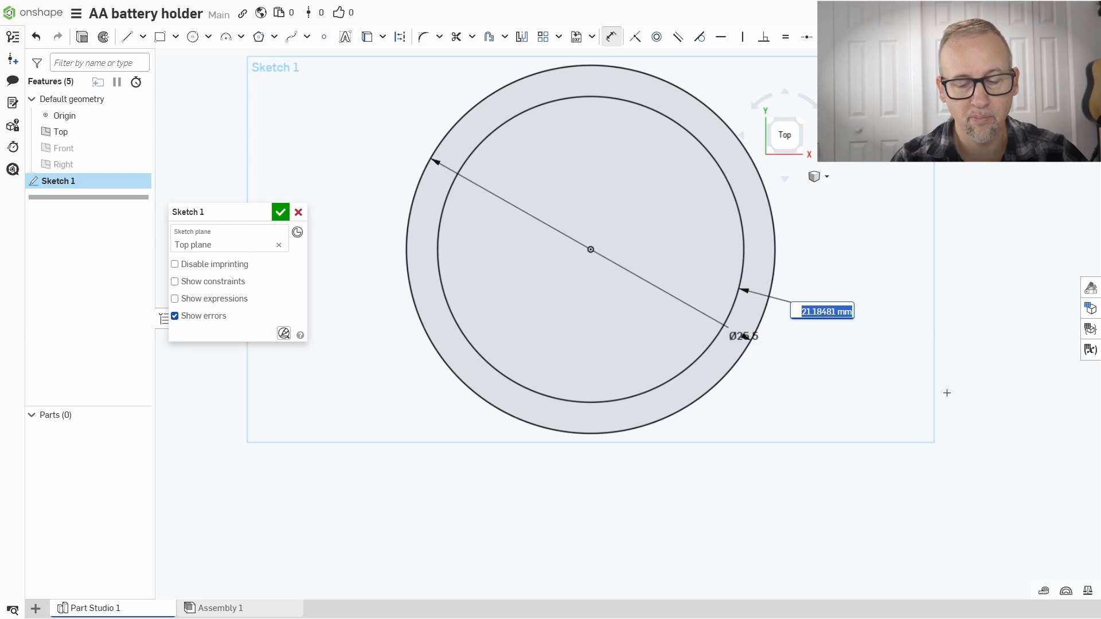
pyautogui.write('25.5')
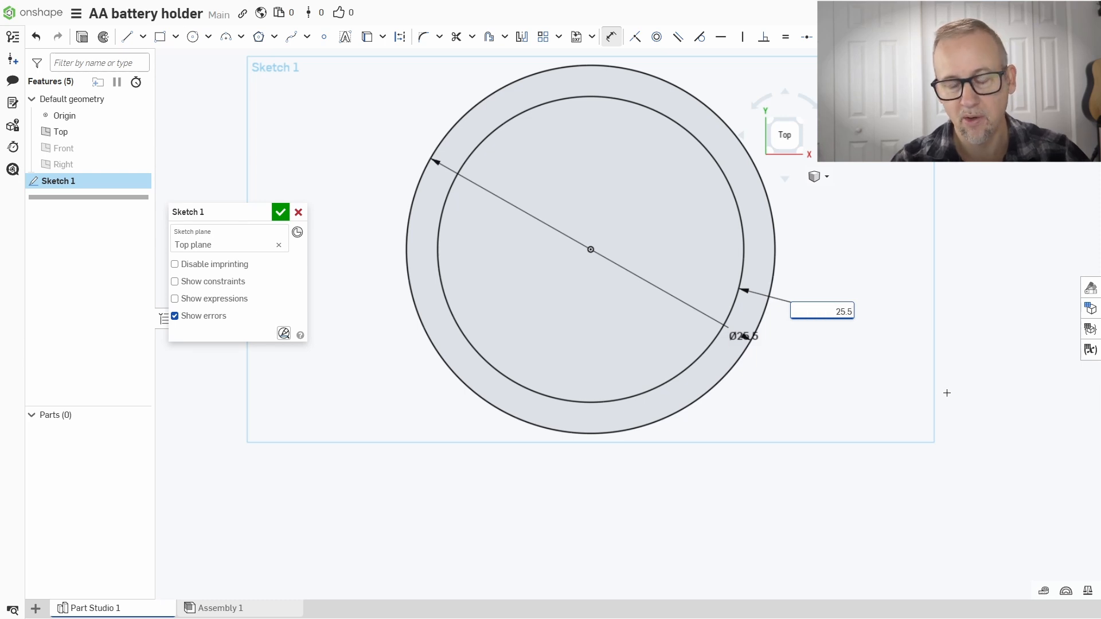
pyautogui.write('-')
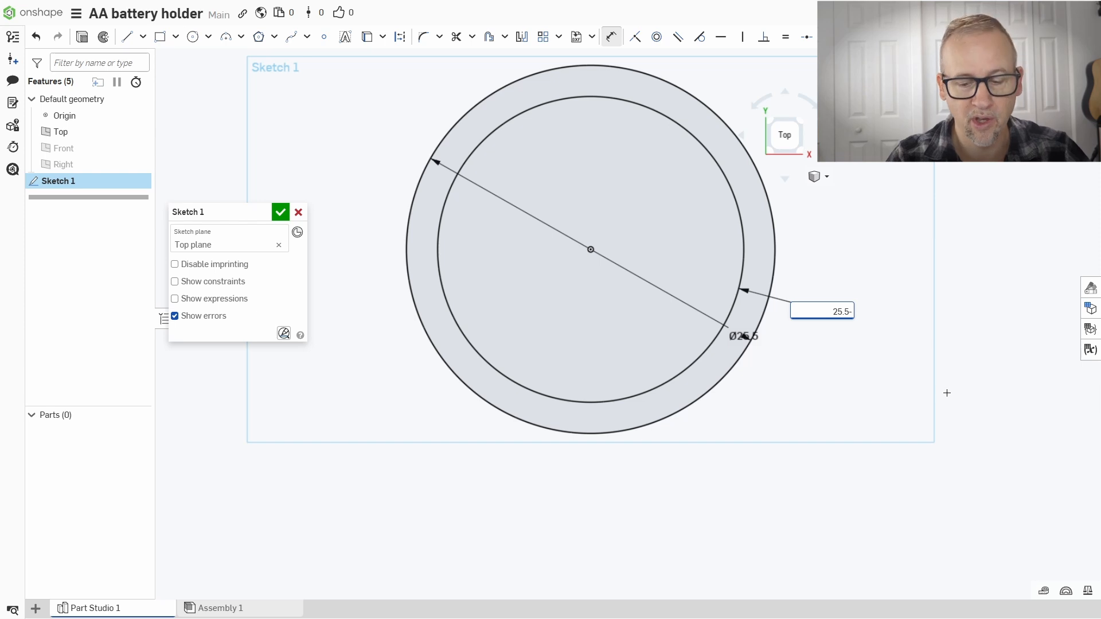
pyautogui.write('2.4')
pyautogui.press('Return')
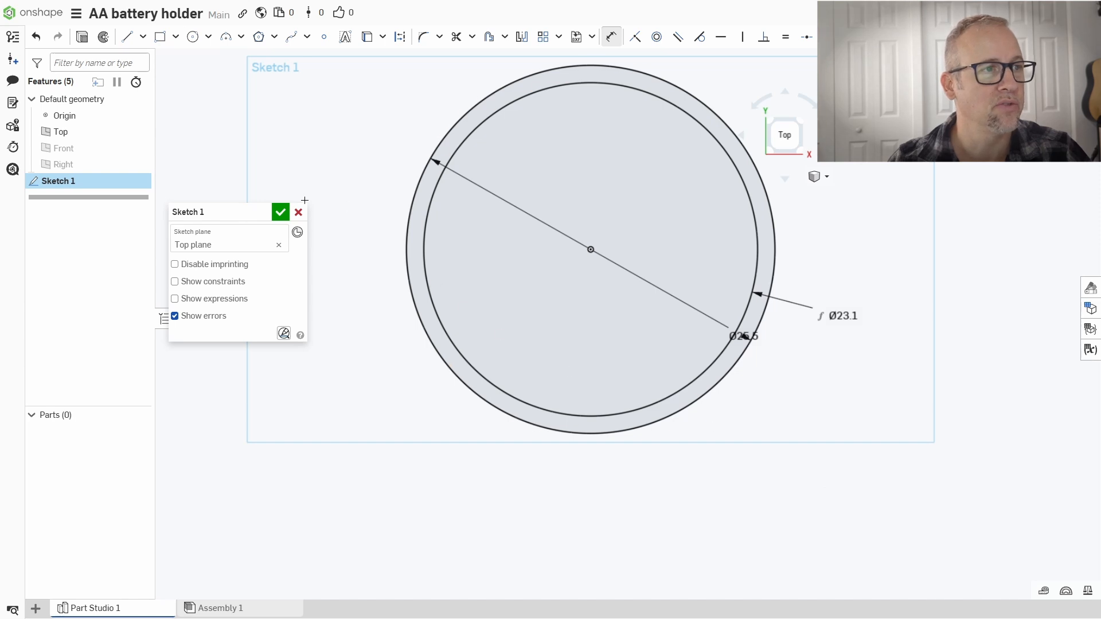
pyautogui.click(281, 214)
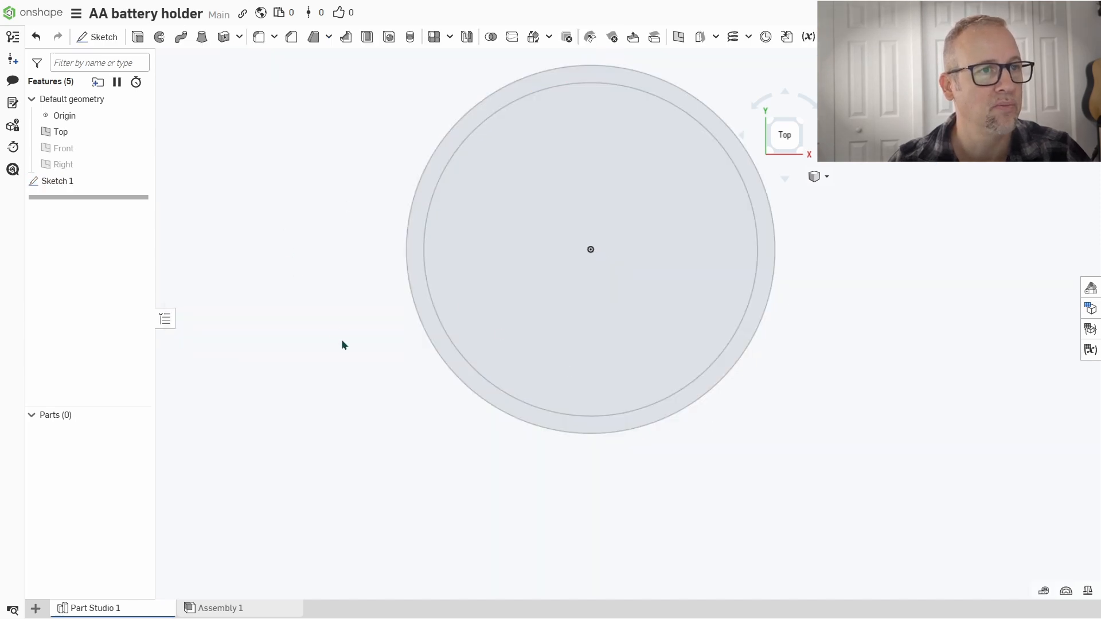
# Step: Extrude the ring between the two concentric circles as a new solid with a blind depth of 46 mm
pyautogui.scroll(-3, 341, 351)
pyautogui.moveTo(342, 351); pyautogui.dragTo(388, 371, button='right')
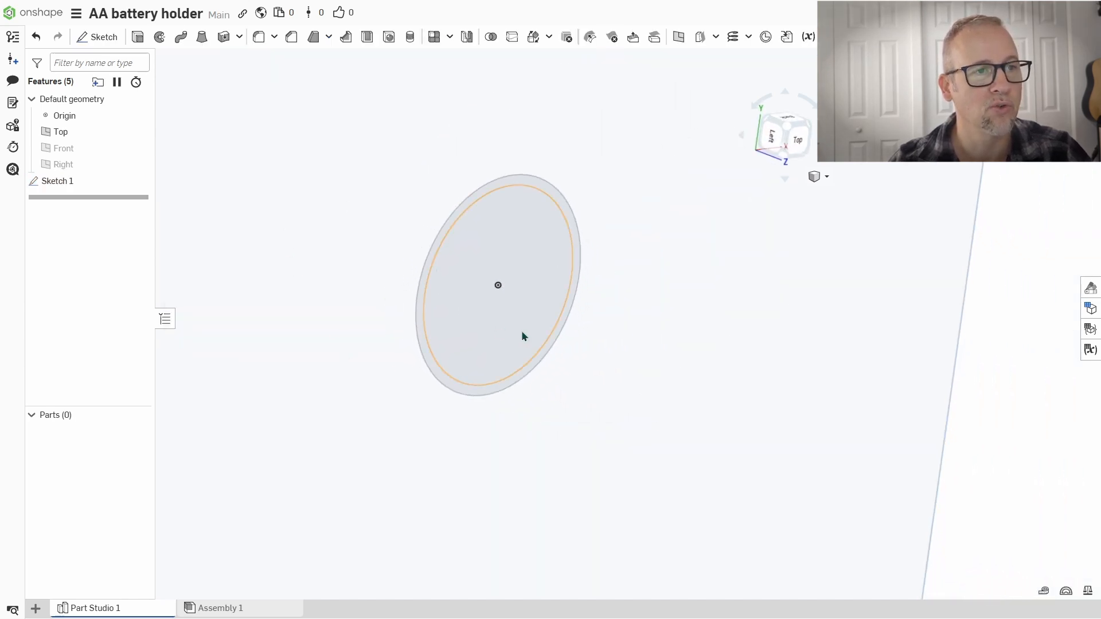
pyautogui.click(137, 38)
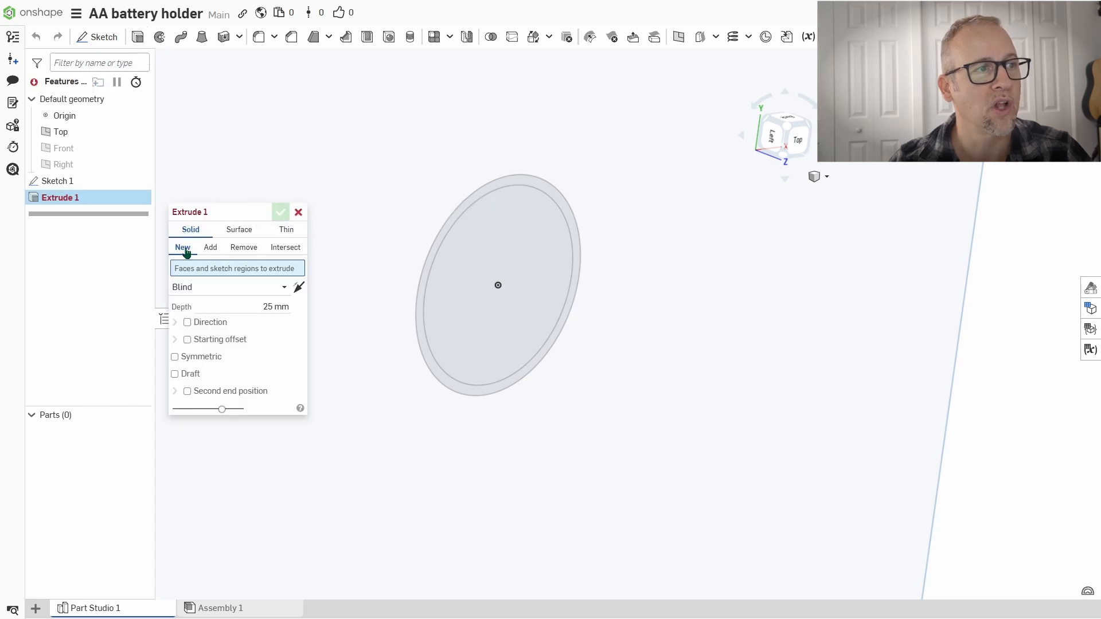
pyautogui.click(250, 304)
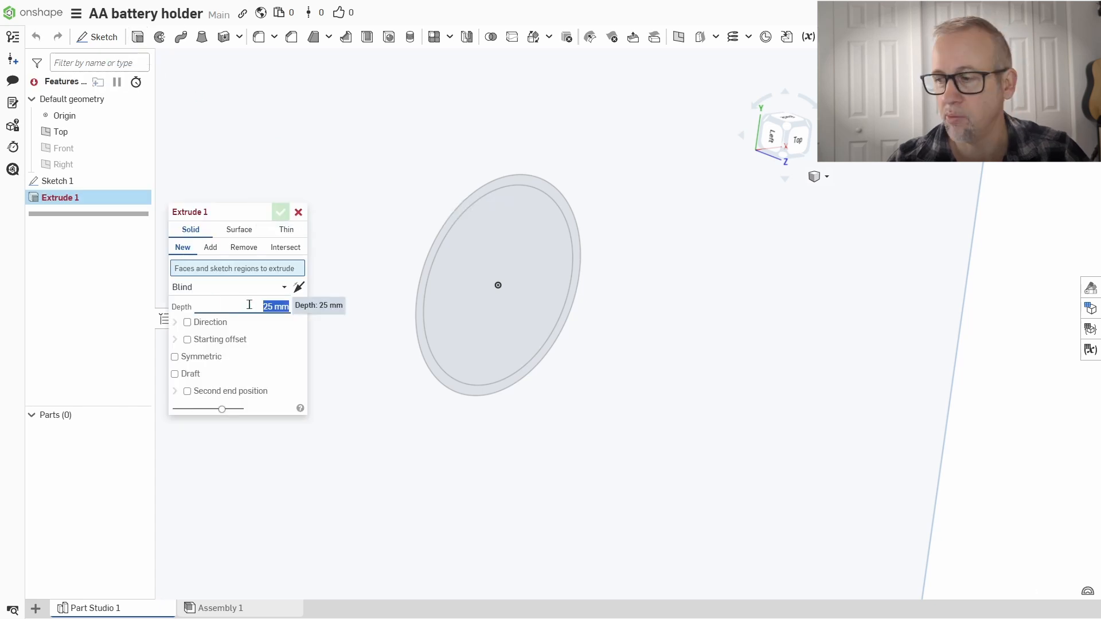
pyautogui.write('46')
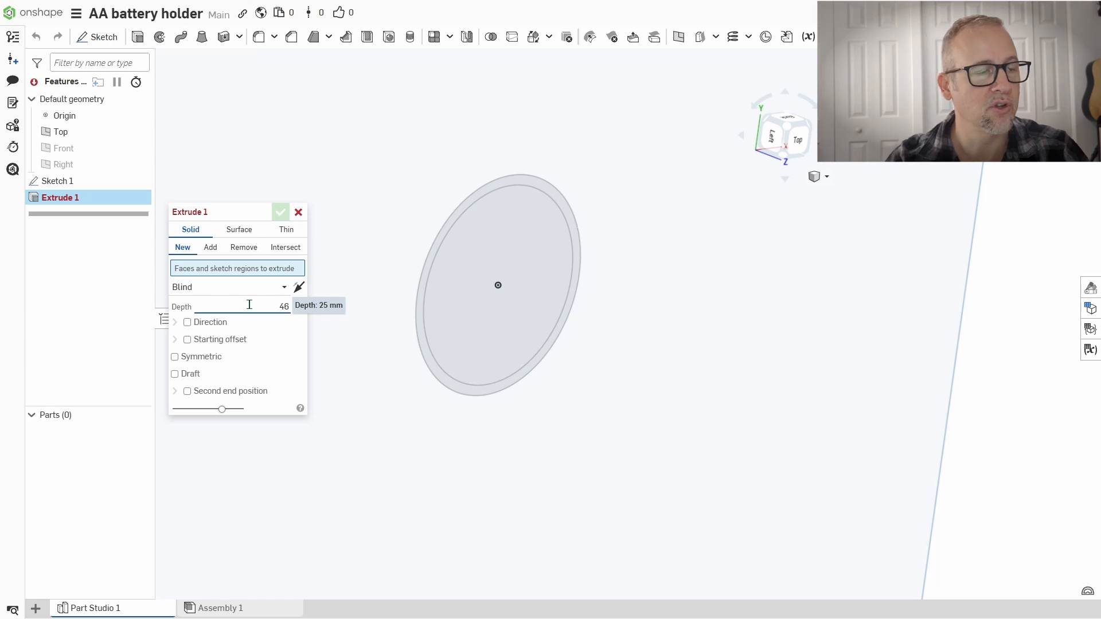
pyautogui.press('Return')
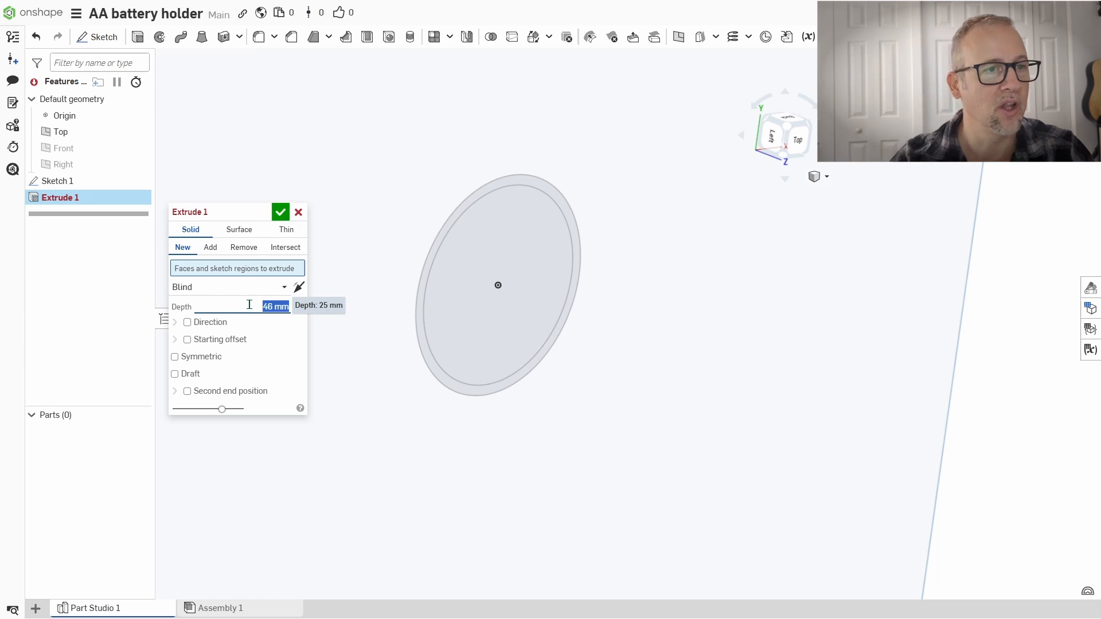
pyautogui.click(432, 359)
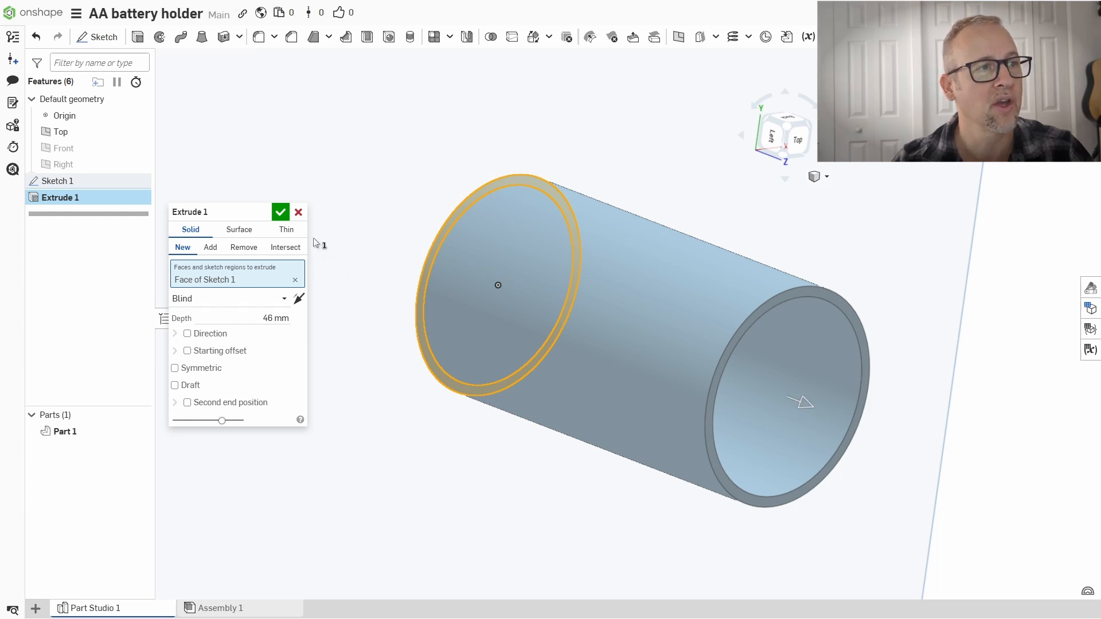
pyautogui.click(281, 213)
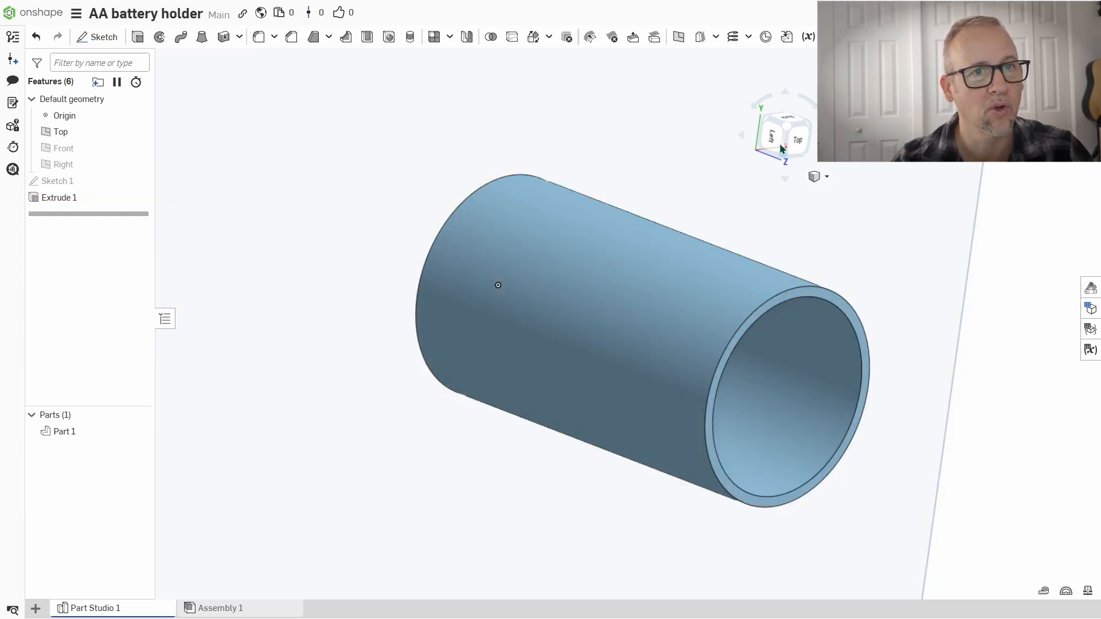
# Step: Examine the extruded tube from above and at several angles, looking through its open ends
pyautogui.click(797, 139)
pyautogui.scroll(1, 700, 344)
pyautogui.moveTo(658, 334); pyautogui.dragTo(490, 327, button='middle')
pyautogui.moveTo(489, 327); pyautogui.dragTo(491, 296, button='right')
pyautogui.moveTo(481, 314); pyautogui.dragTo(502, 236, button='middle')
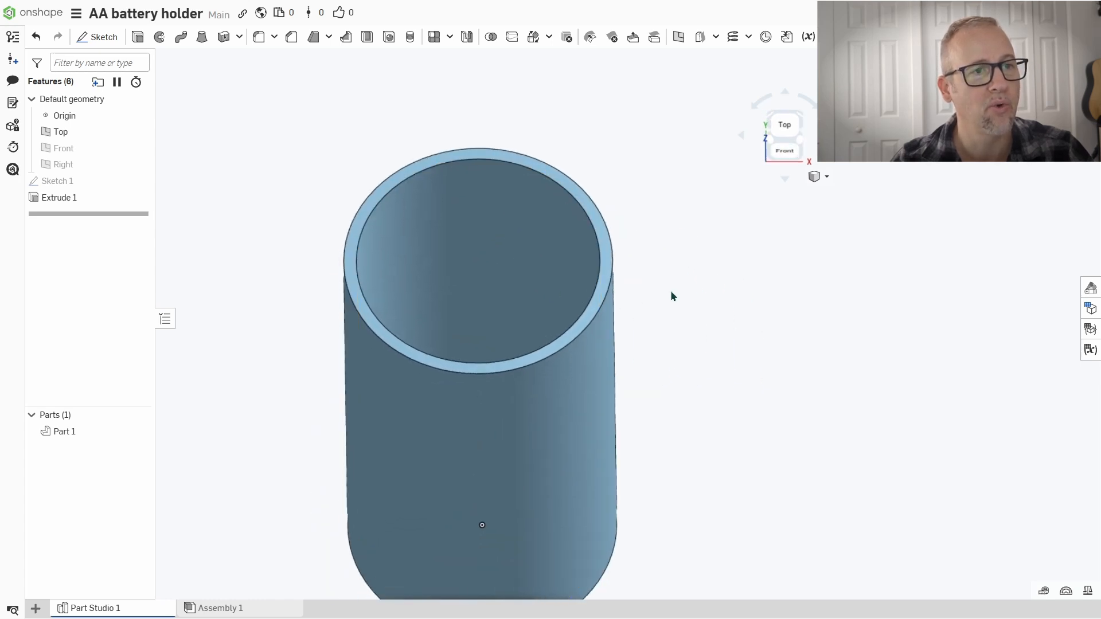
pyautogui.moveTo(681, 313); pyautogui.dragTo(681, 300, button='right')
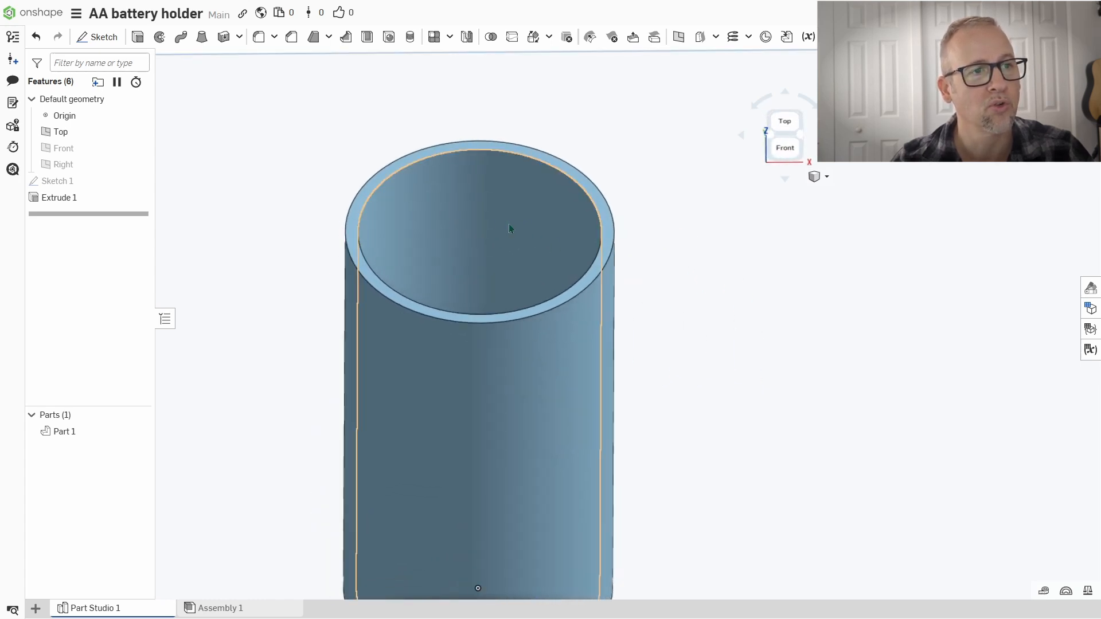
pyautogui.moveTo(687, 241); pyautogui.dragTo(701, 294, button='right')
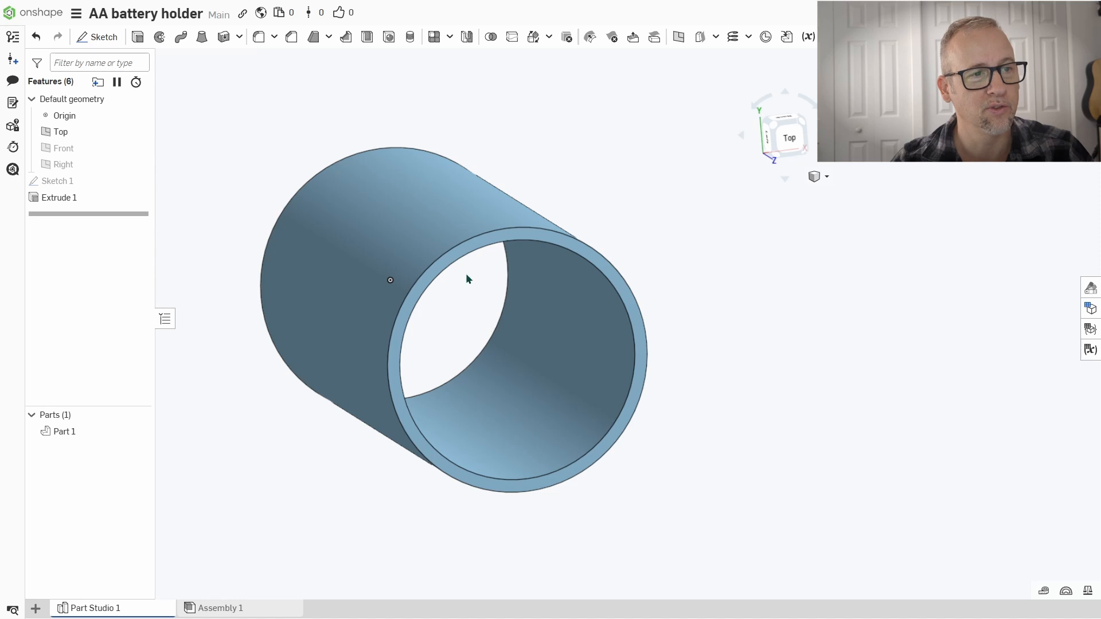
pyautogui.moveTo(724, 333); pyautogui.dragTo(717, 329, button='right')
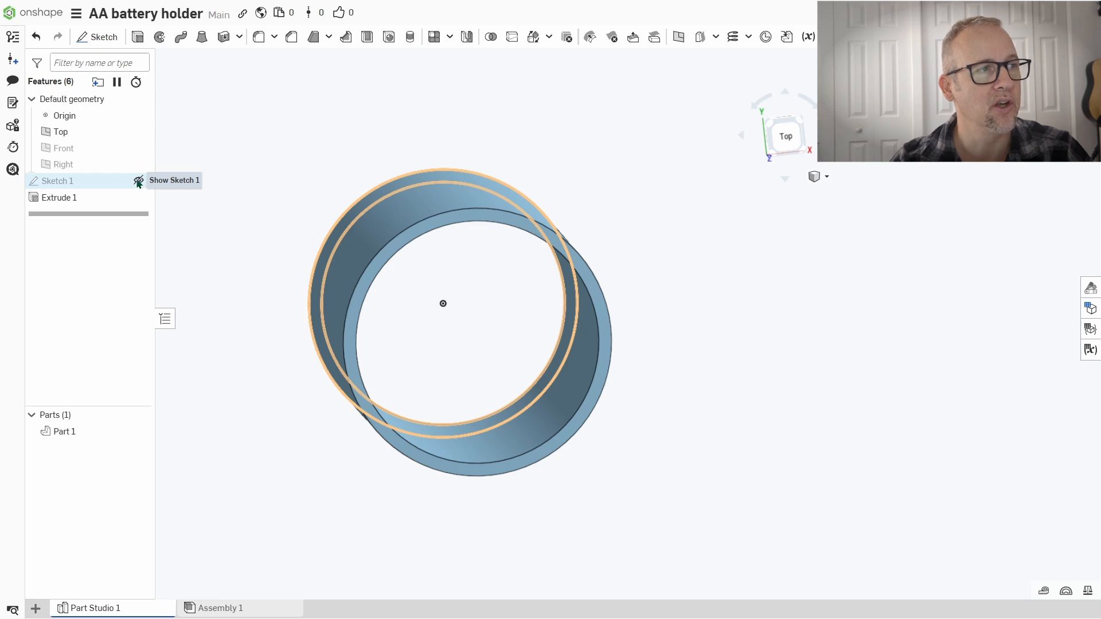
# Step: Show the hidden base sketch, orient the view straight onto the Top plane, and reopen that sketch for editing
pyautogui.click(138, 181)
pyautogui.click(785, 135)
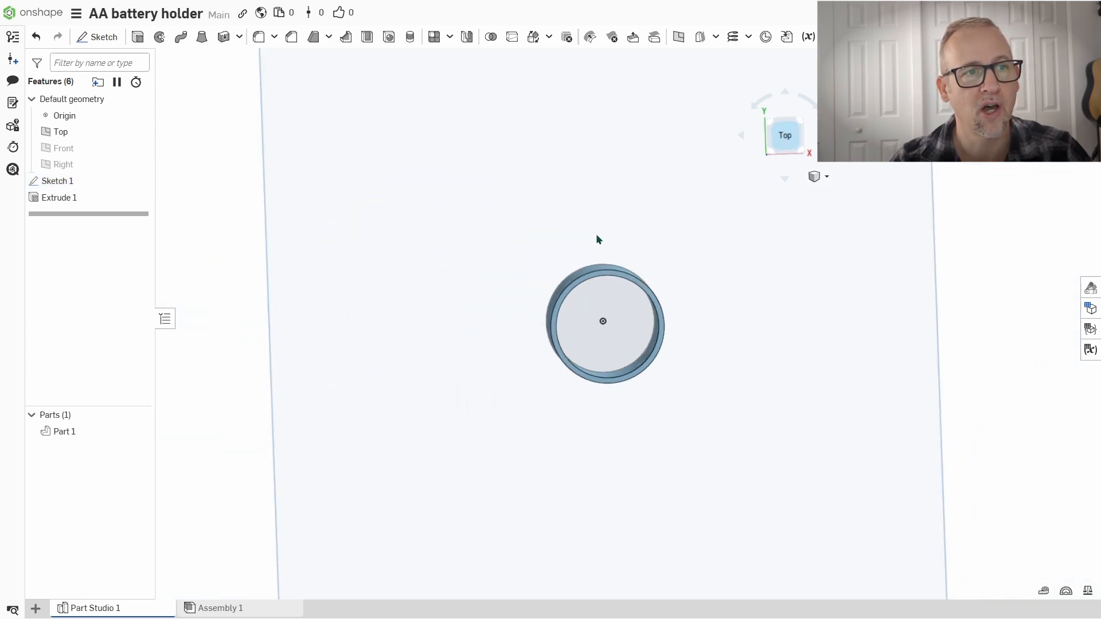
pyautogui.scroll(5, 639, 298)
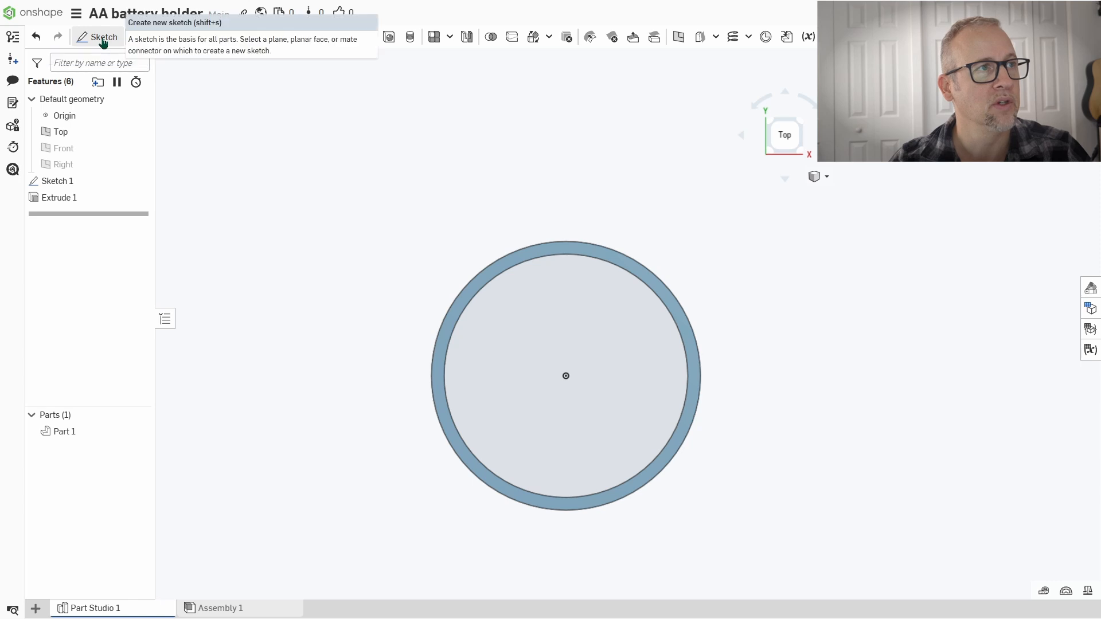
pyautogui.doubleClick(73, 181)
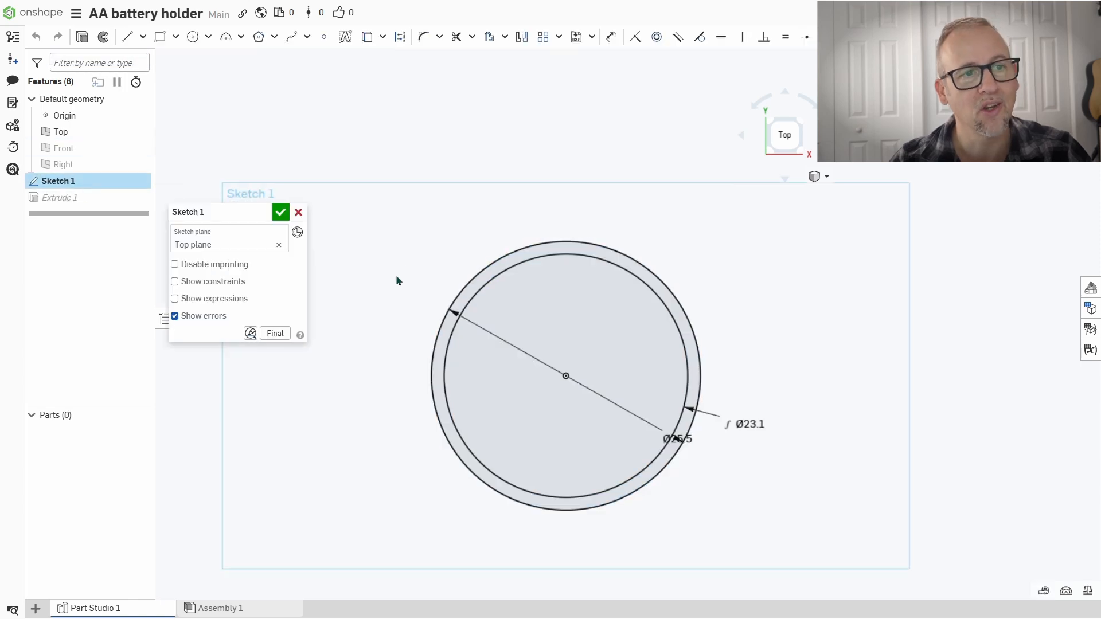
# Step: Add a 14 mm diameter circle centred on the origin inside the two existing circles and finish the sketch
pyautogui.click(192, 38)
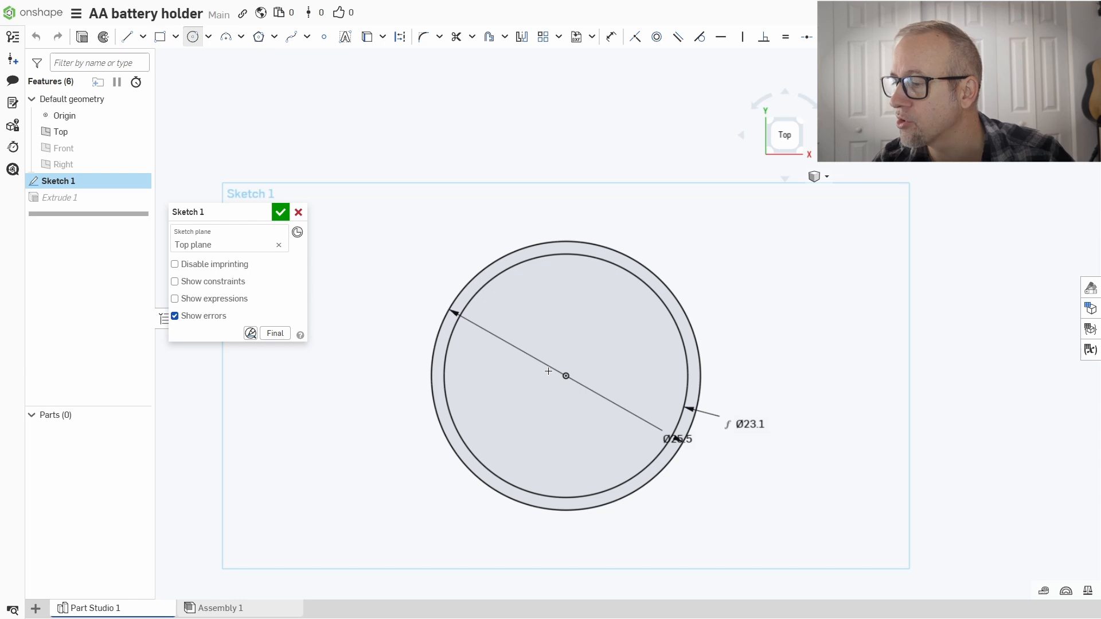
pyautogui.click(566, 376)
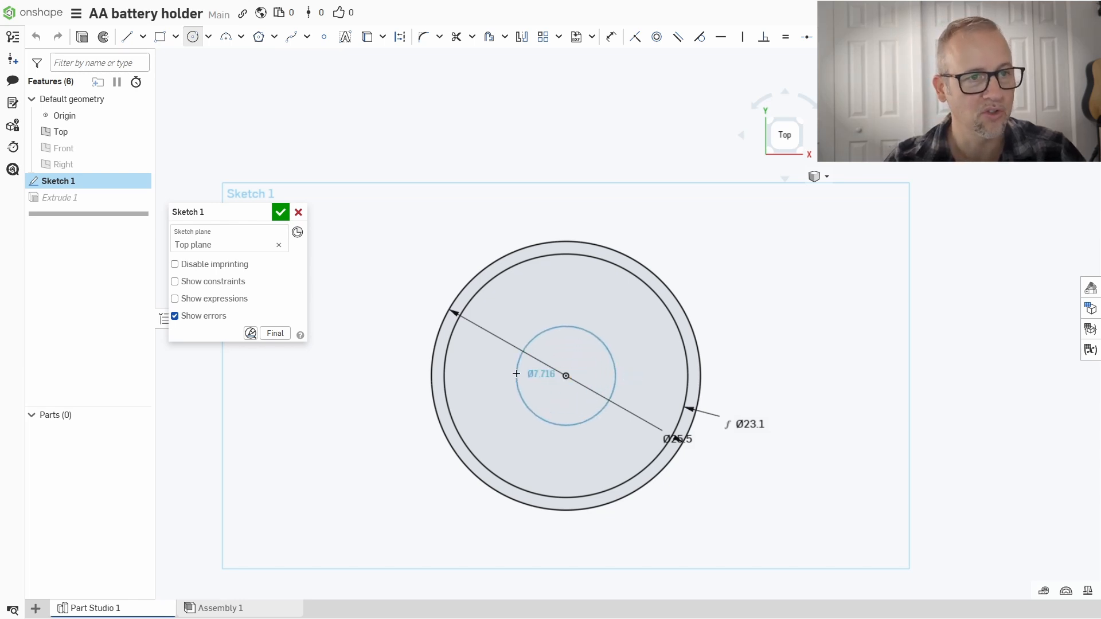
pyautogui.click(516, 374)
pyautogui.write('14')
pyautogui.press('Return')
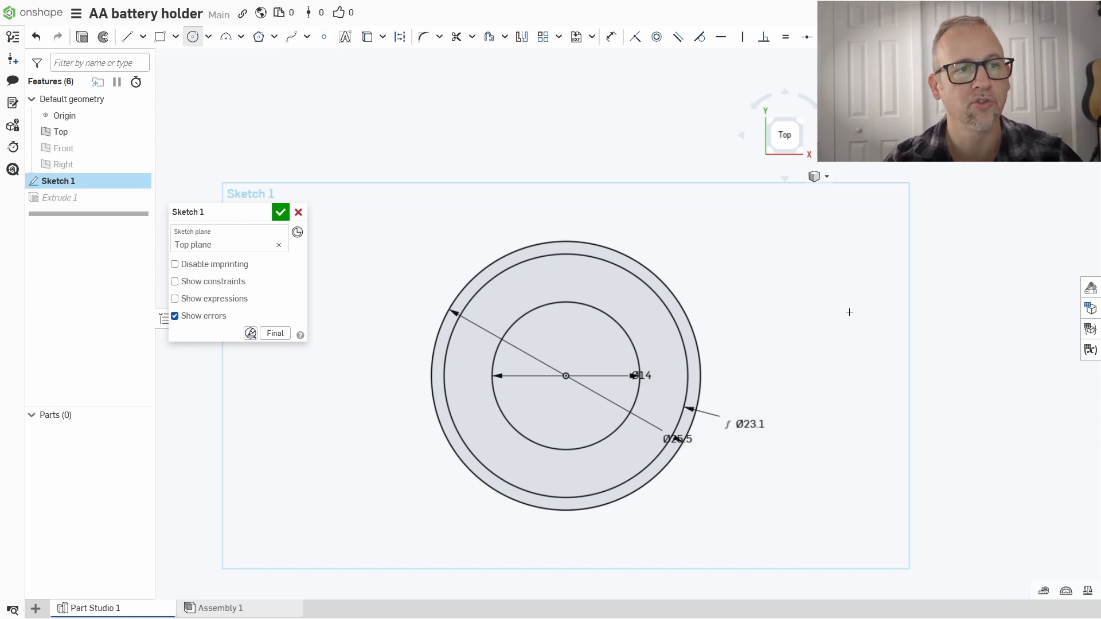
pyautogui.click(281, 213)
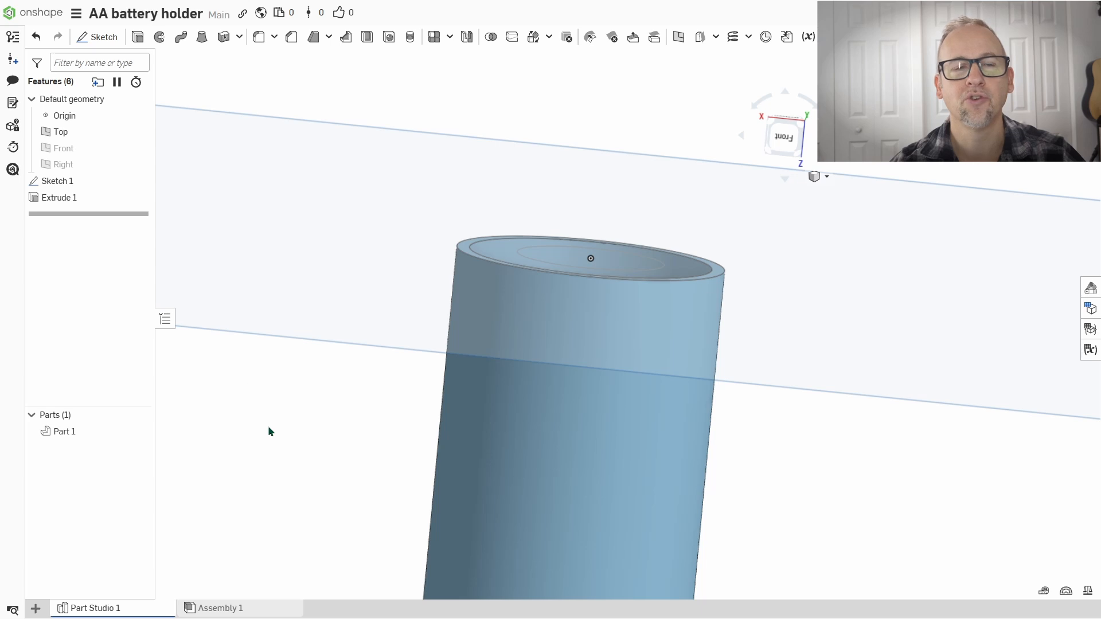
# Step: Set up an extrusion of the two ring regions around the 14 mm circle, adding to the tube with a depth of 1 mm
pyautogui.moveTo(396, 232); pyautogui.dragTo(415, 255, button='right')
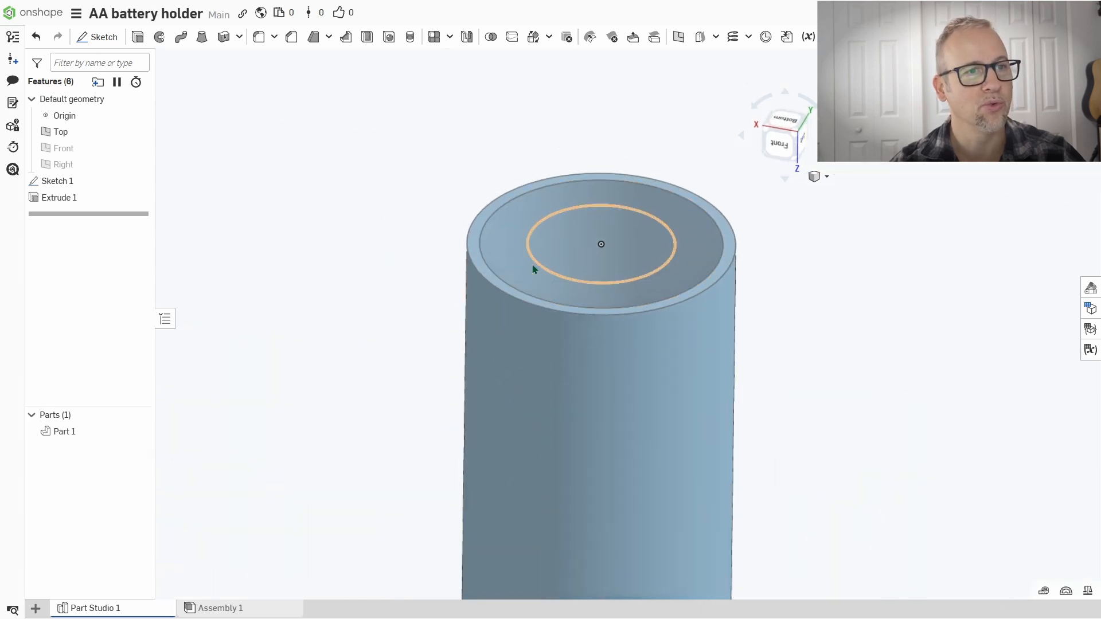
pyautogui.click(137, 38)
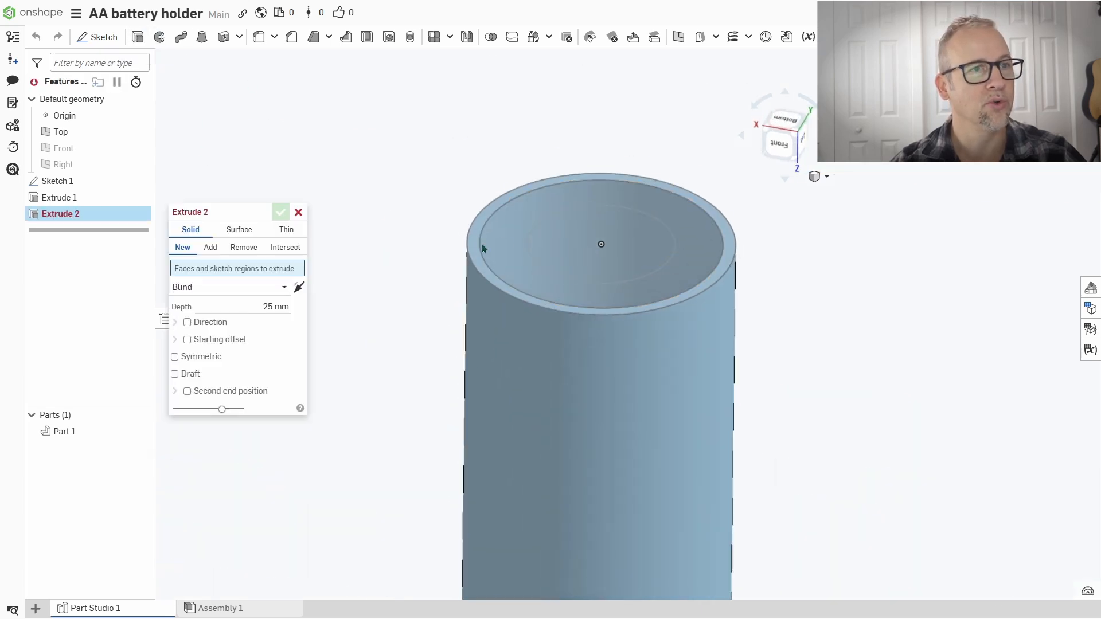
pyautogui.click(507, 247)
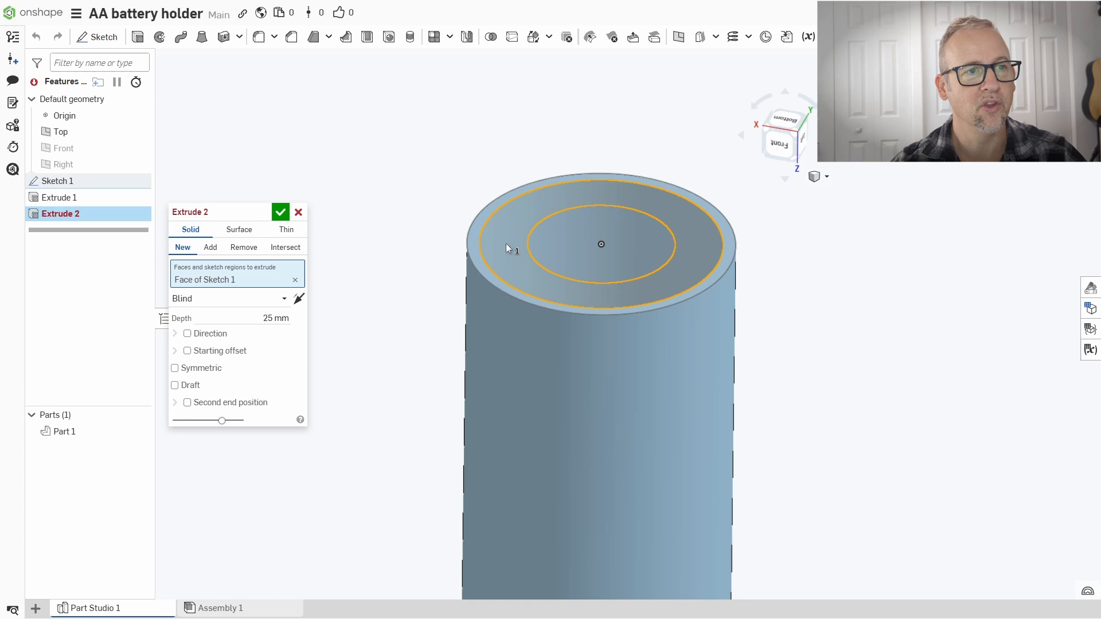
pyautogui.click(477, 256)
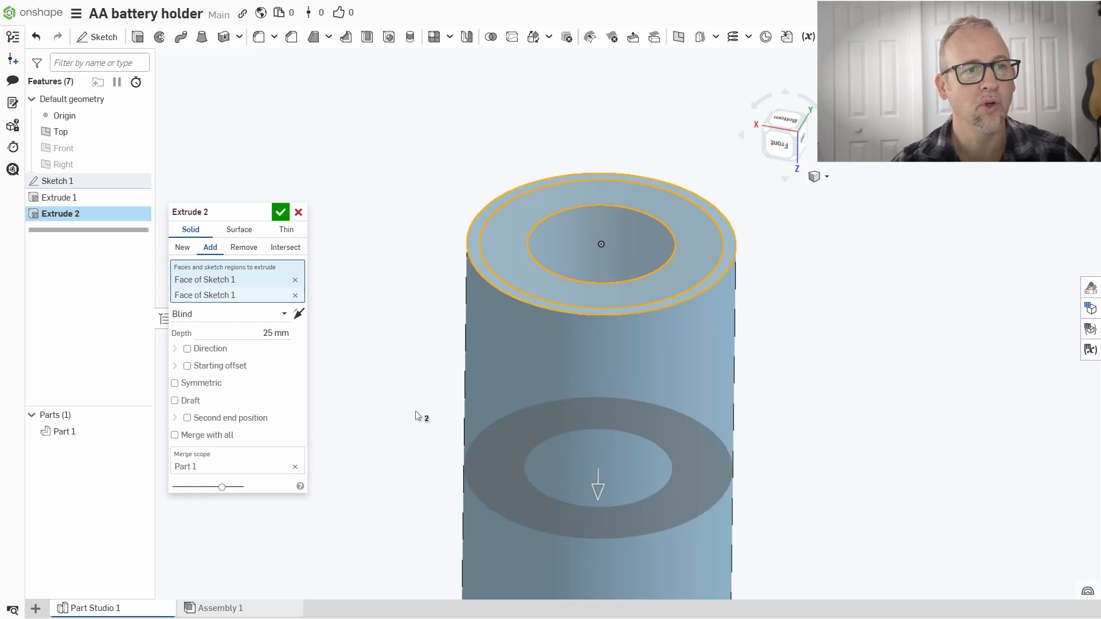
pyautogui.click(245, 333)
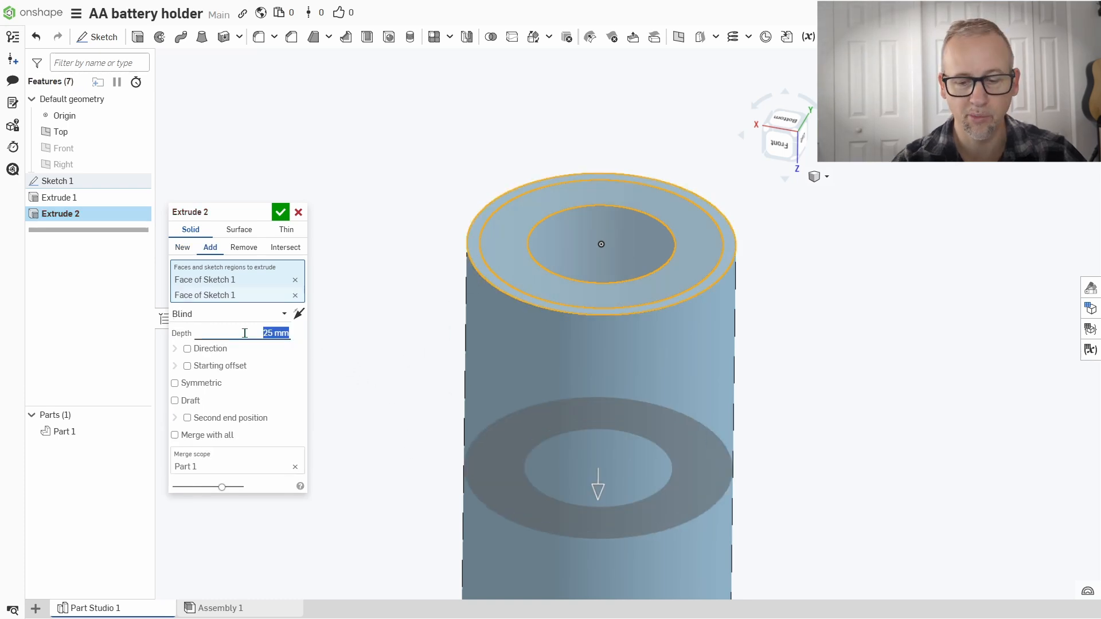
pyautogui.write('1')
pyautogui.press('Return')
# Step: Try the opposite direction for the 1 mm end-wall extrusion, switch it back into the tube, and accept the feature
pyautogui.moveTo(440, 402); pyautogui.dragTo(458, 356, button='right')
pyautogui.scroll(3, 538, 329)
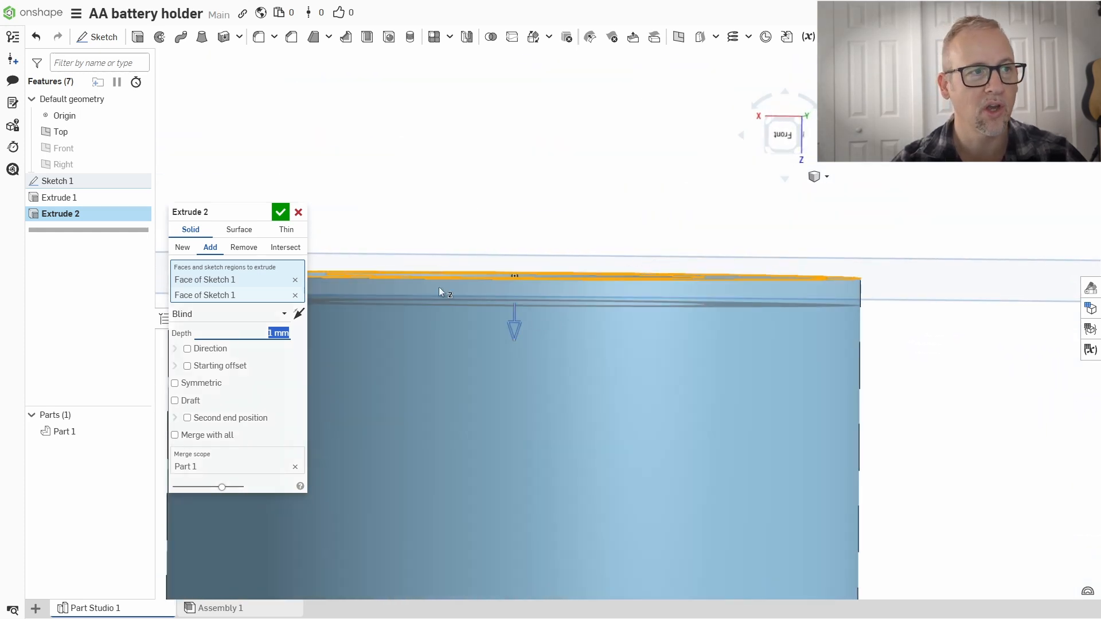
pyautogui.click(298, 315)
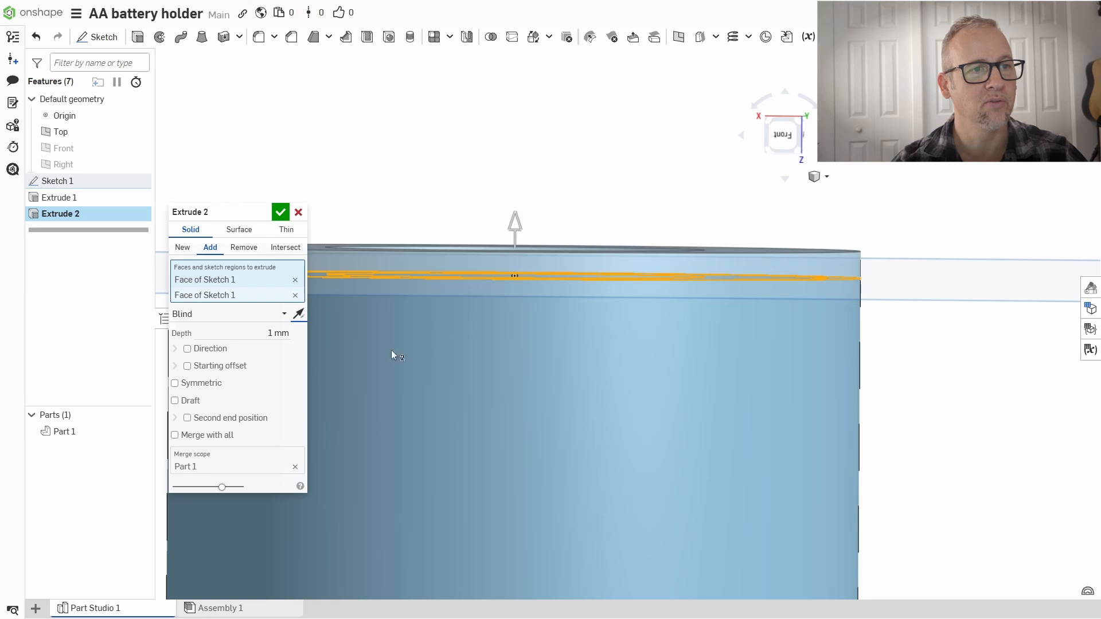
pyautogui.click(298, 314)
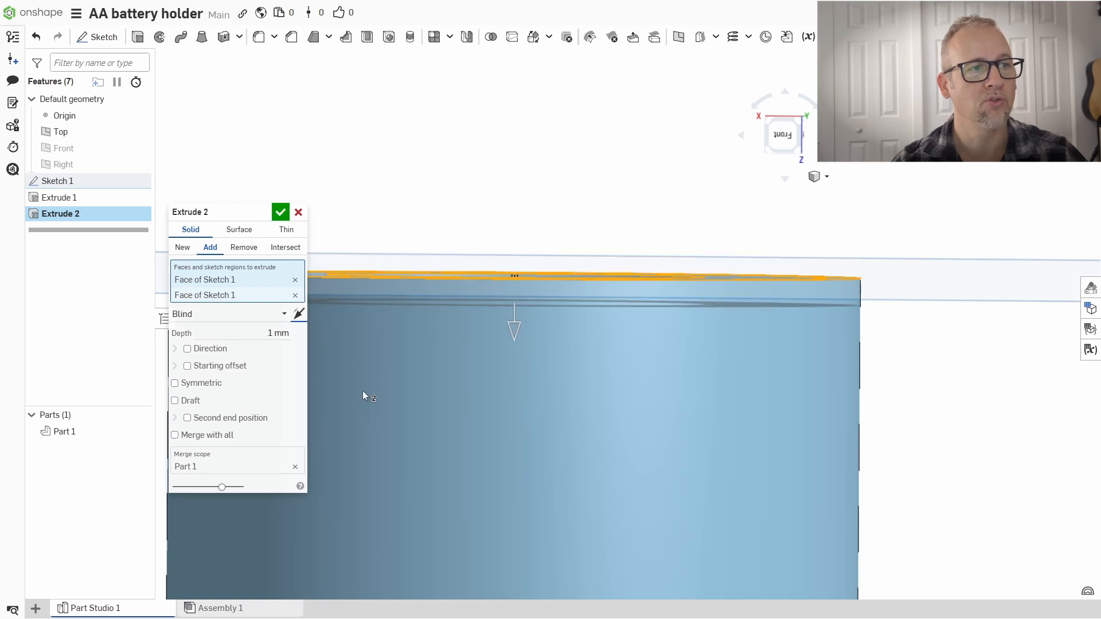
pyautogui.scroll(2, 482, 356)
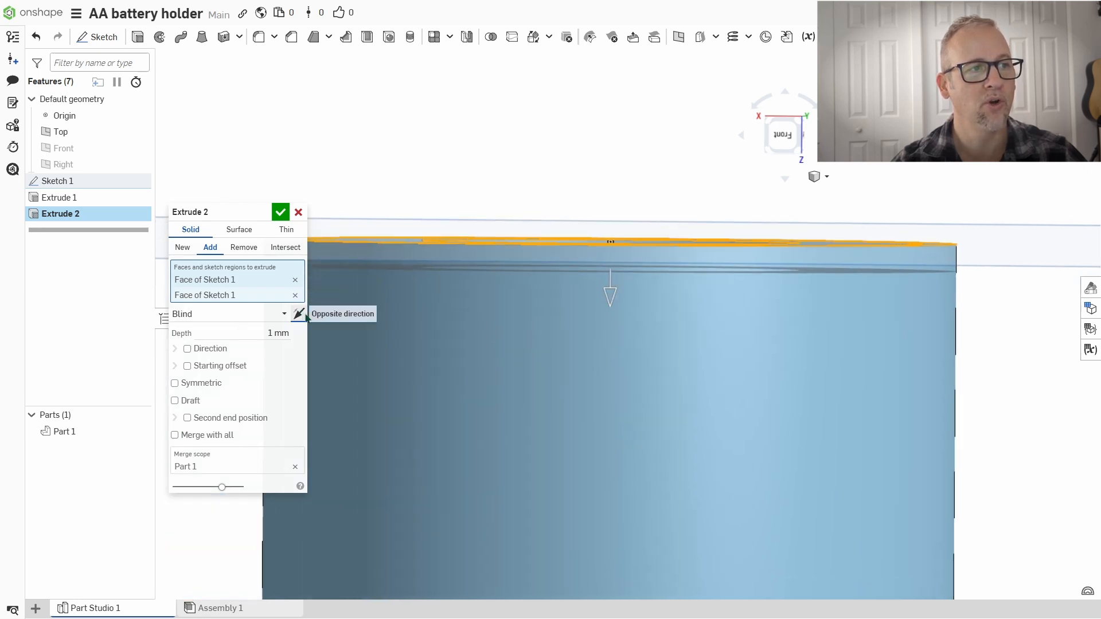
pyautogui.scroll(-3, 438, 260)
pyautogui.moveTo(437, 260); pyautogui.dragTo(455, 258, button='right')
pyautogui.moveTo(705, 243); pyautogui.dragTo(287, 280, button='right')
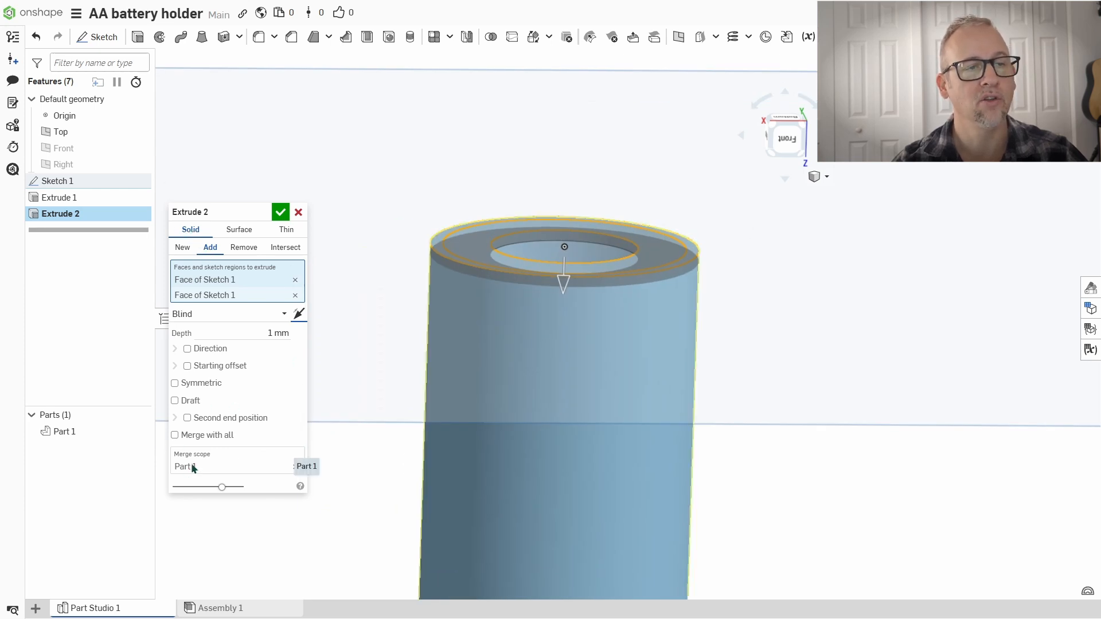
pyautogui.click(279, 212)
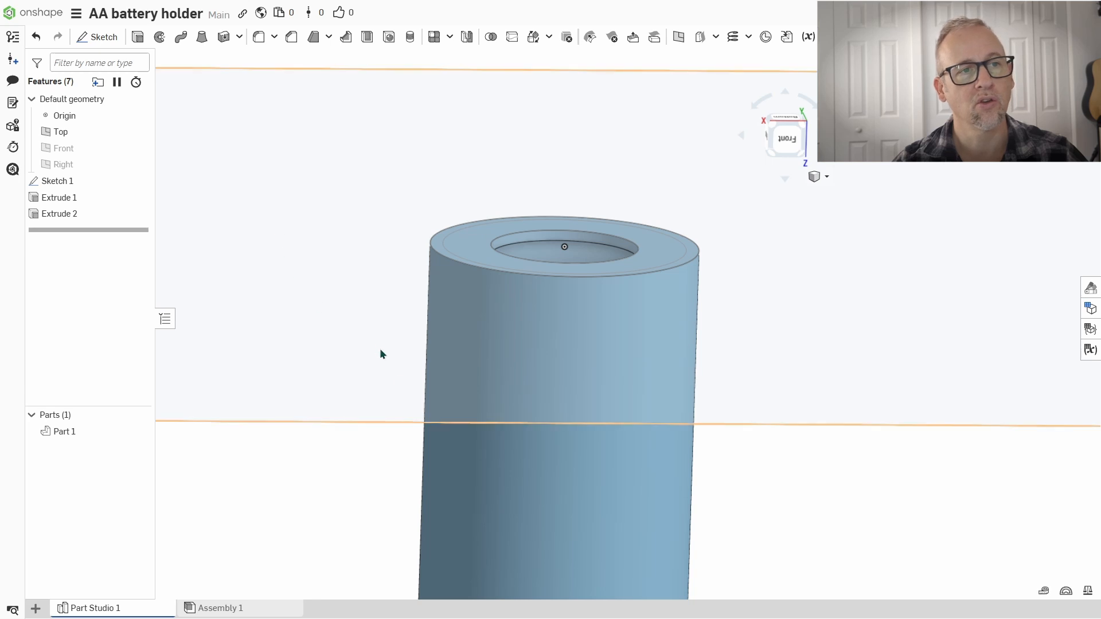
# Step: Start a new sketch on the inner face of the tube's 1 mm end wall and orient the view to Top
pyautogui.moveTo(820, 434); pyautogui.dragTo(628, 403, button='middle')
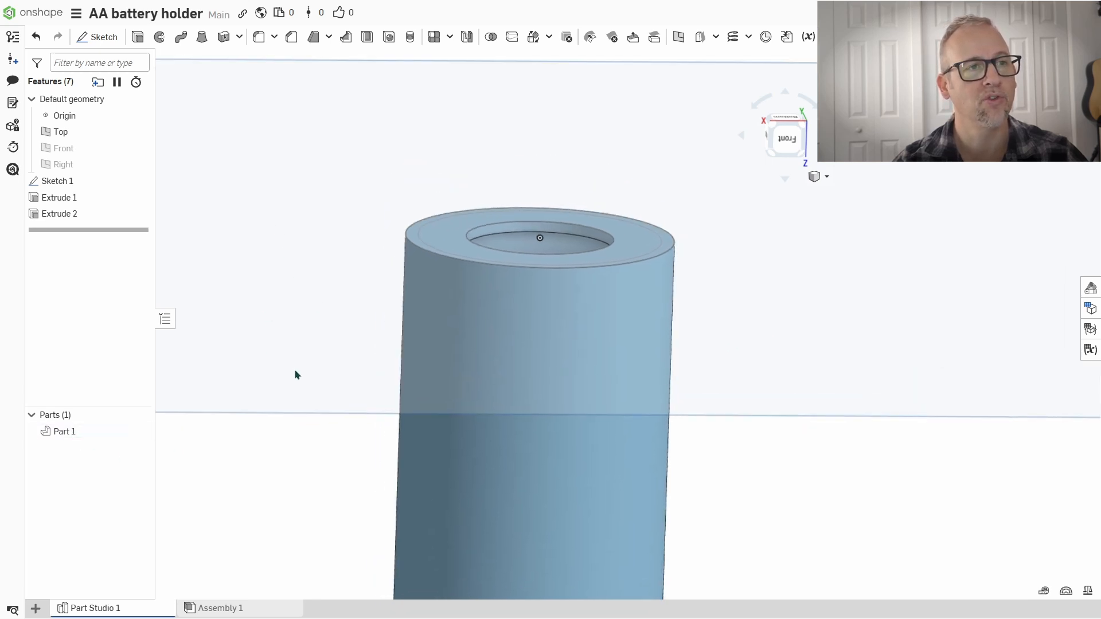
pyautogui.moveTo(787, 372); pyautogui.dragTo(762, 246, button='right')
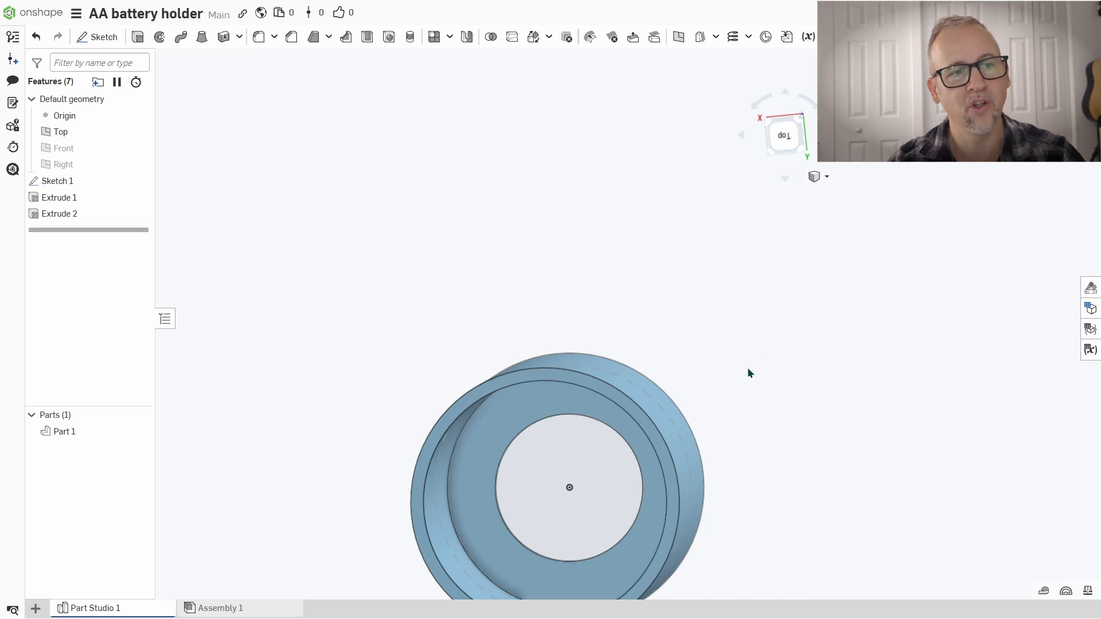
pyautogui.moveTo(778, 465); pyautogui.dragTo(737, 341, button='middle')
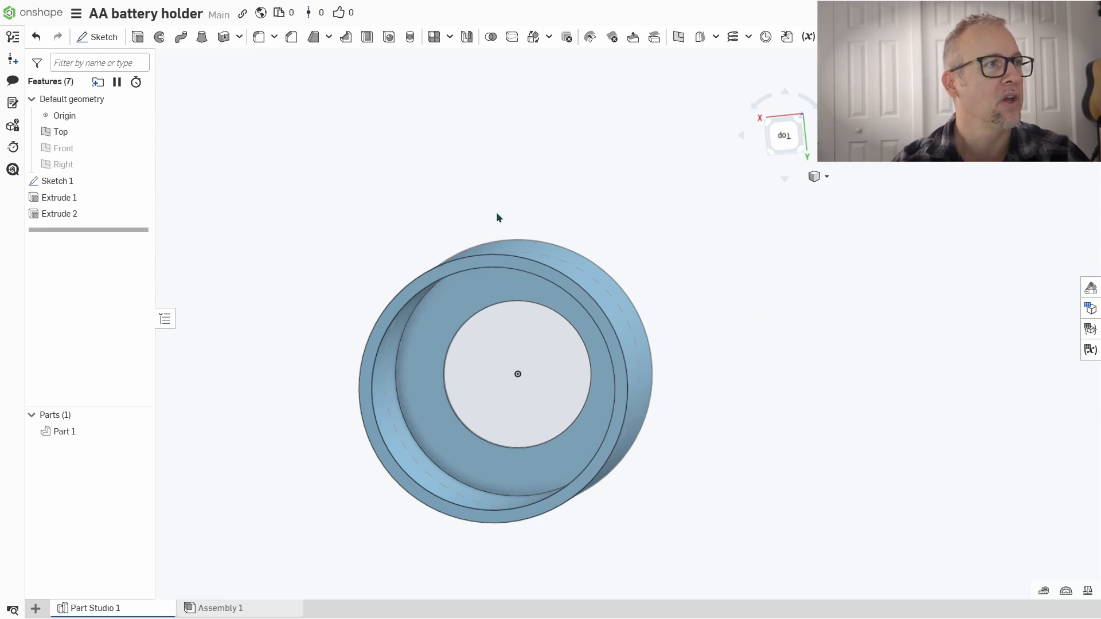
pyautogui.click(100, 38)
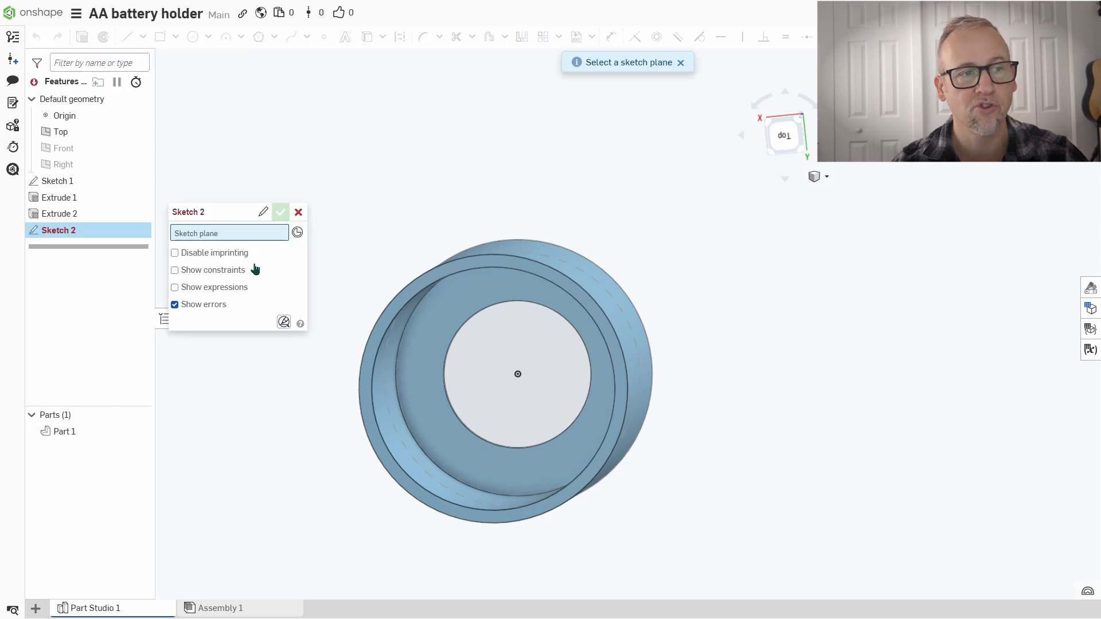
pyautogui.click(415, 388)
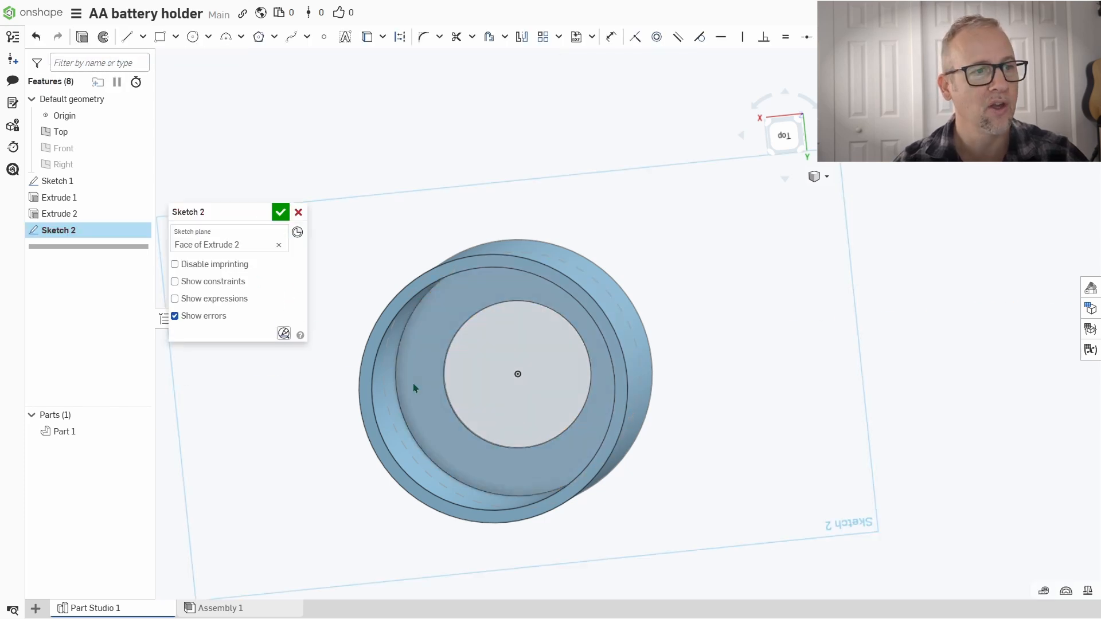
pyautogui.click(784, 135)
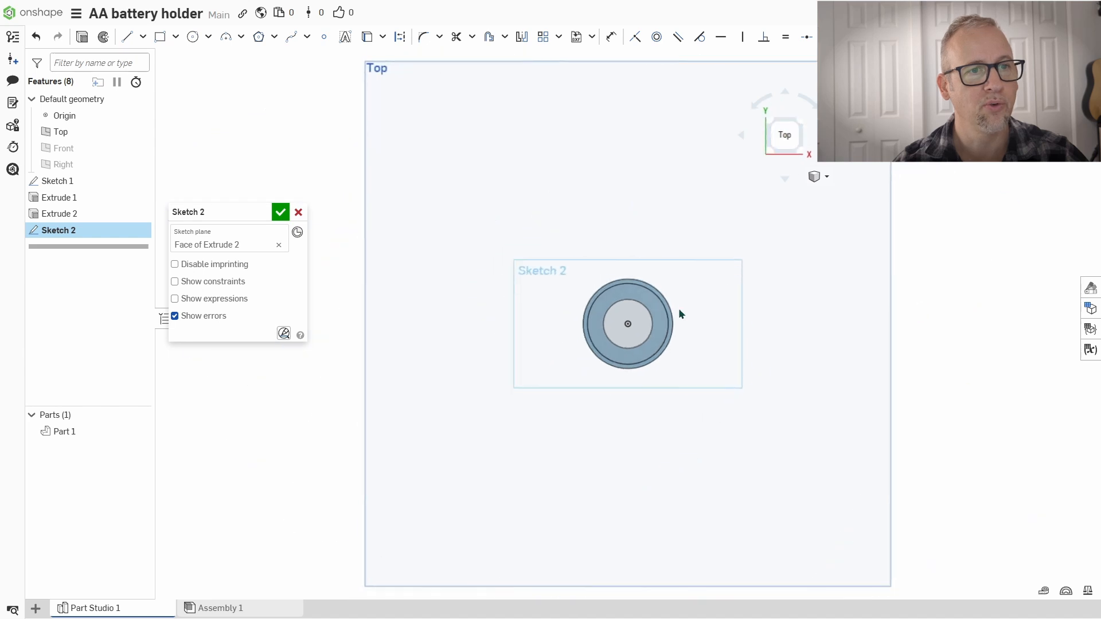
# Step: Sketch a corner rectangle about 2.6 mm wide below the origin, running from inside the 14 mm opening into the tube wall
pyautogui.scroll(6, 678, 314)
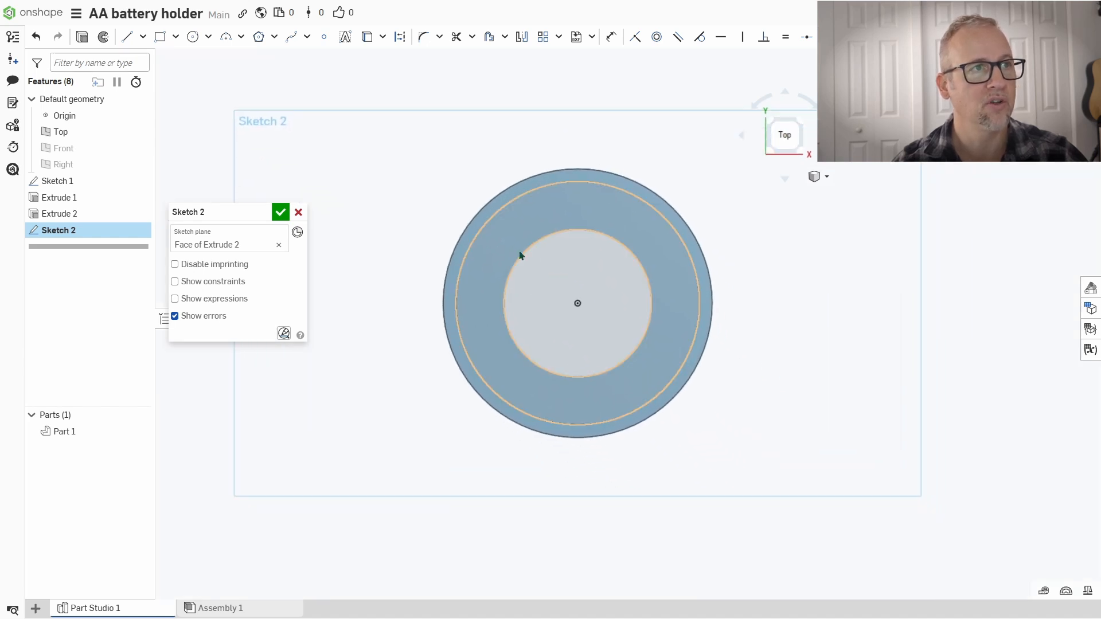
pyautogui.click(159, 38)
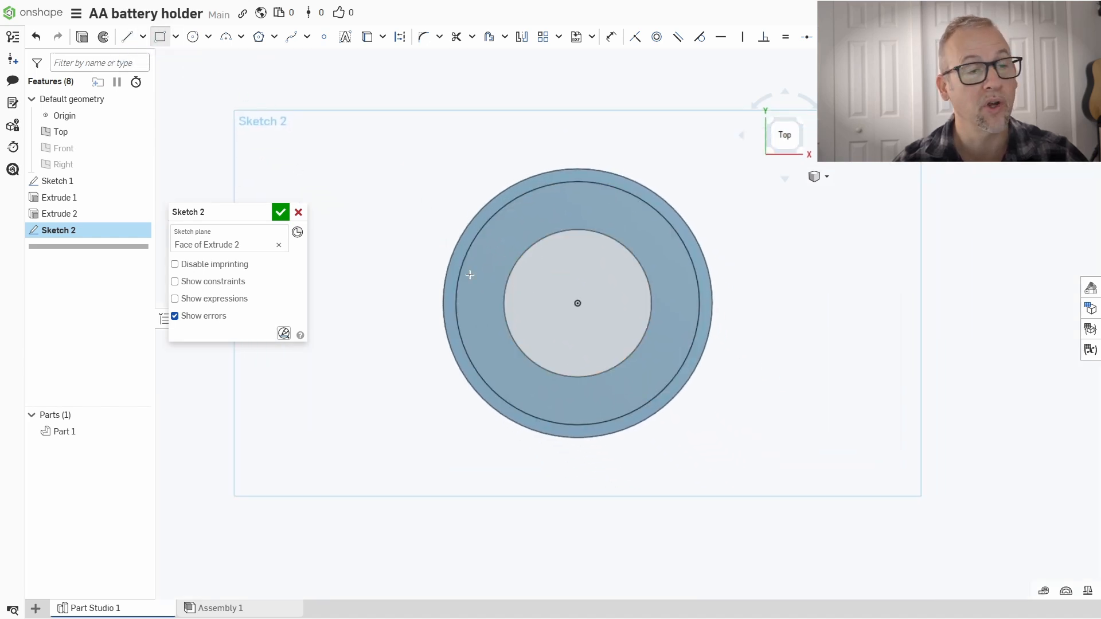
pyautogui.click(560, 338)
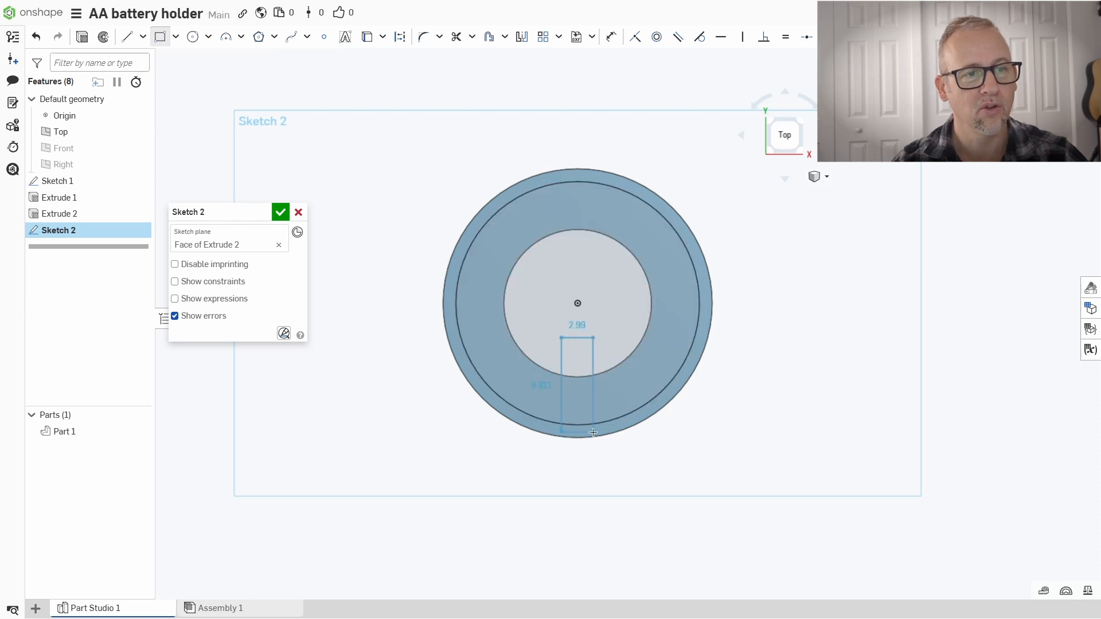
pyautogui.scroll(3, 593, 433)
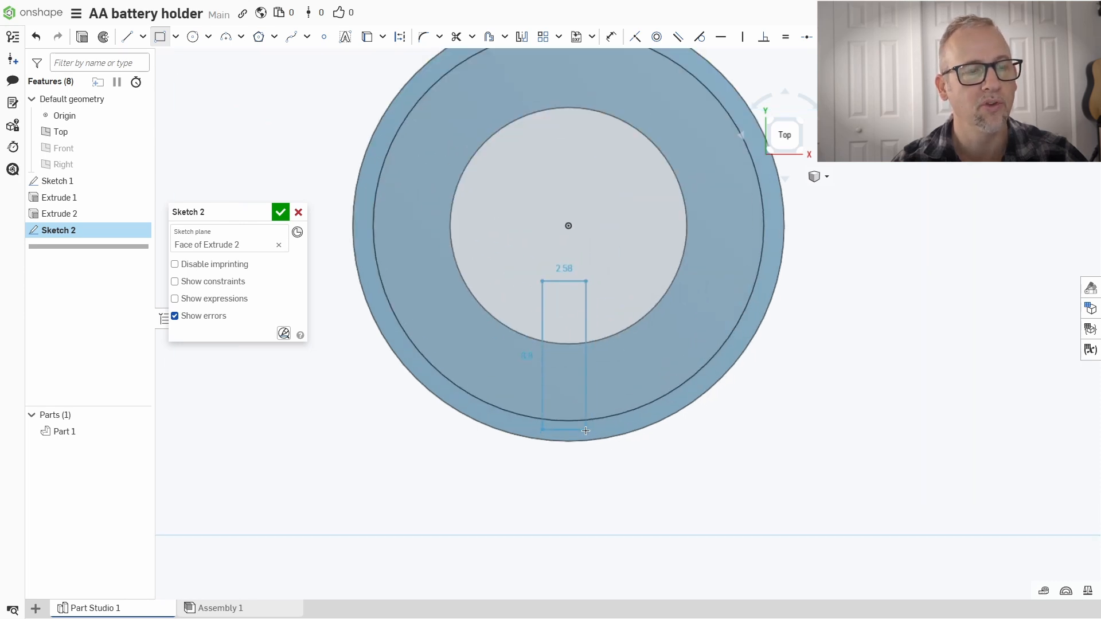
pyautogui.click(585, 430)
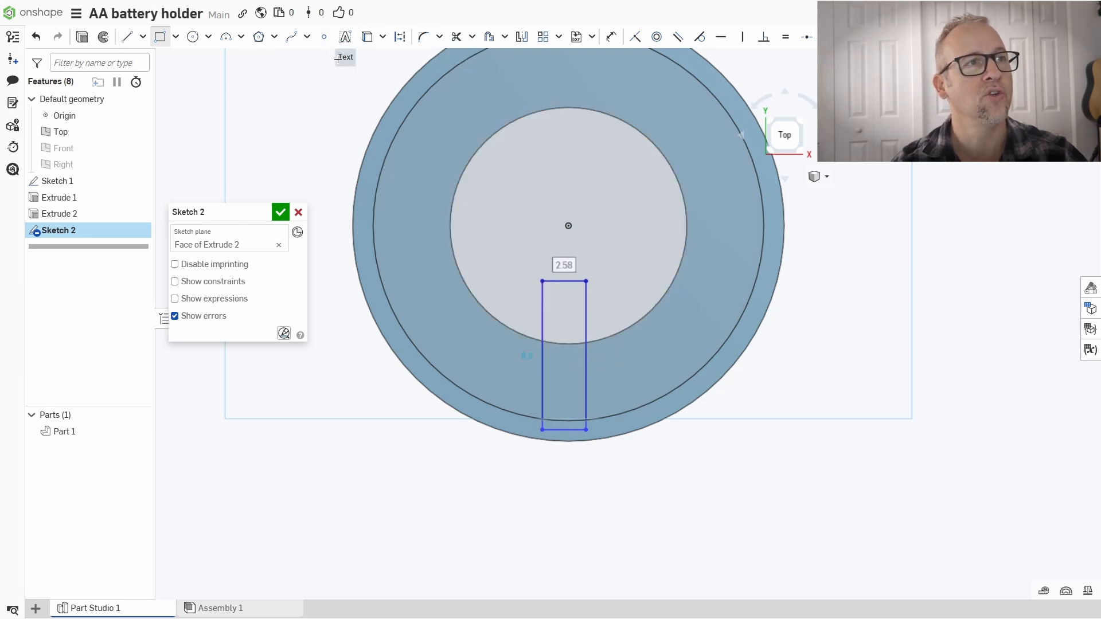
# Step: Project the 14 mm opening's edge into the sketch and trim away the part of the rectangle inside the opening
pyautogui.click(382, 36)
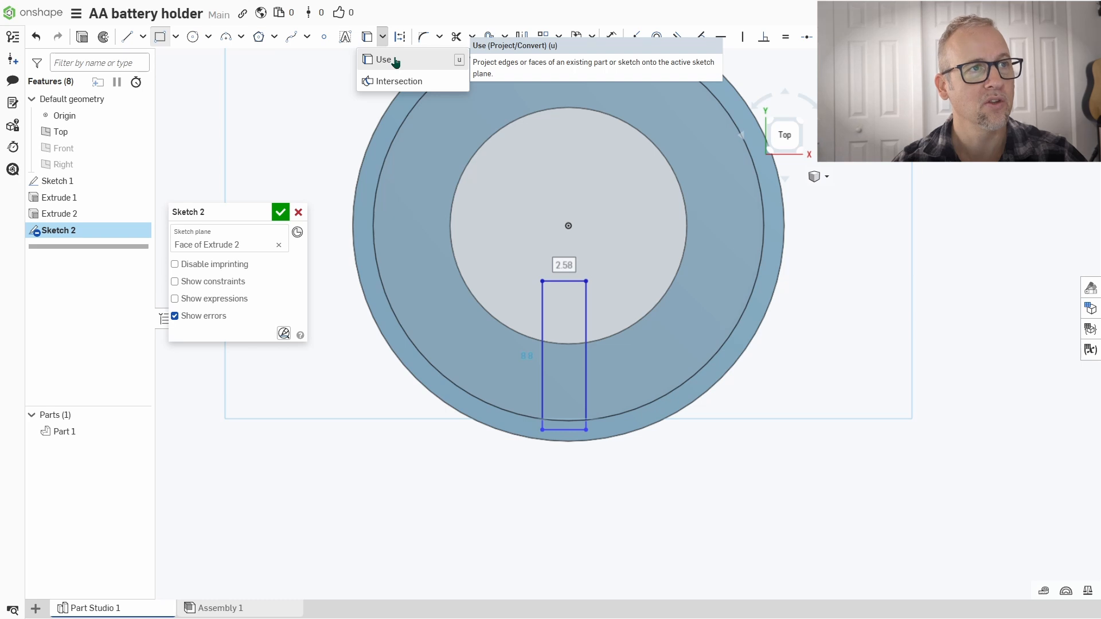
pyautogui.click(395, 61)
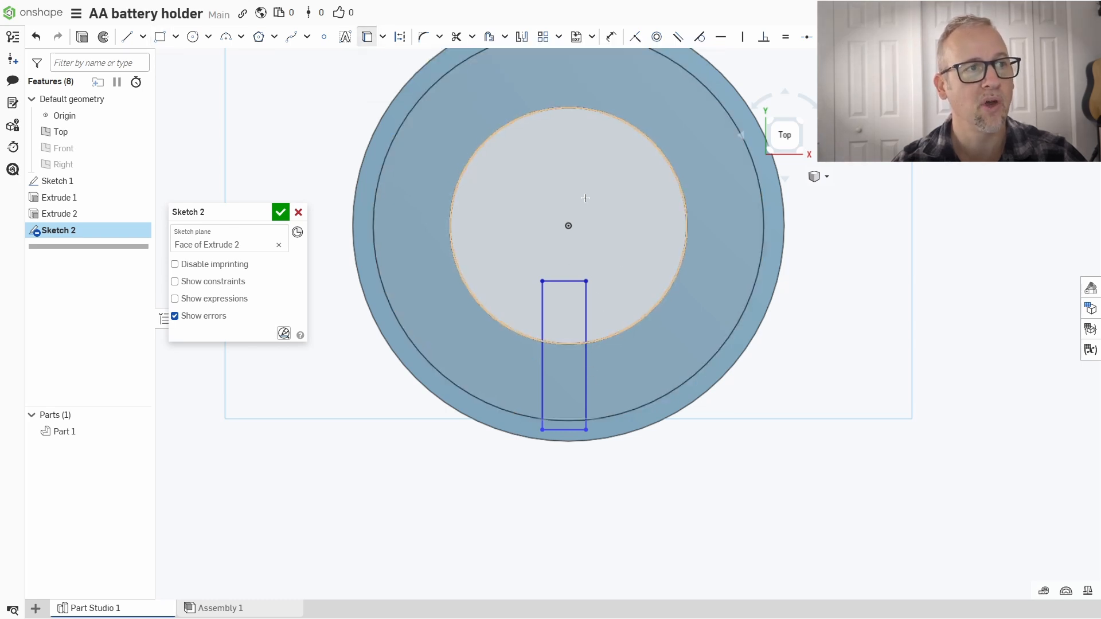
pyautogui.click(509, 189)
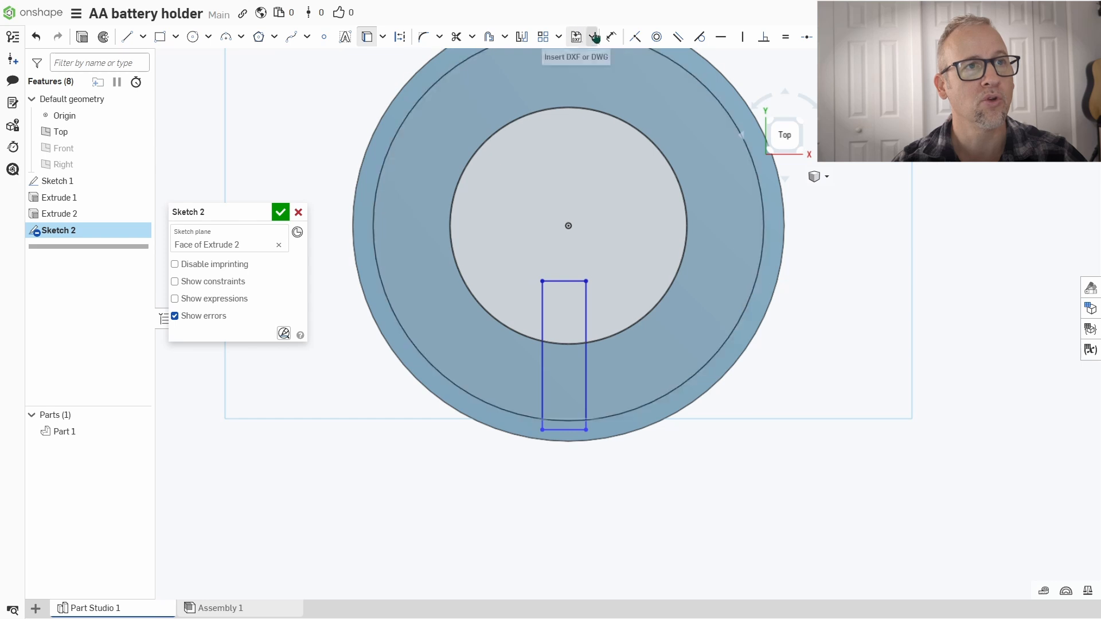
pyautogui.click(457, 38)
pyautogui.moveTo(520, 298)
pyautogui.mouseDown()
pyautogui.moveTo(610, 307)
pyautogui.moveTo(565, 273)
pyautogui.mouseUp()
pyautogui.scroll(3, 573, 377)
pyautogui.scroll(2, 573, 378)
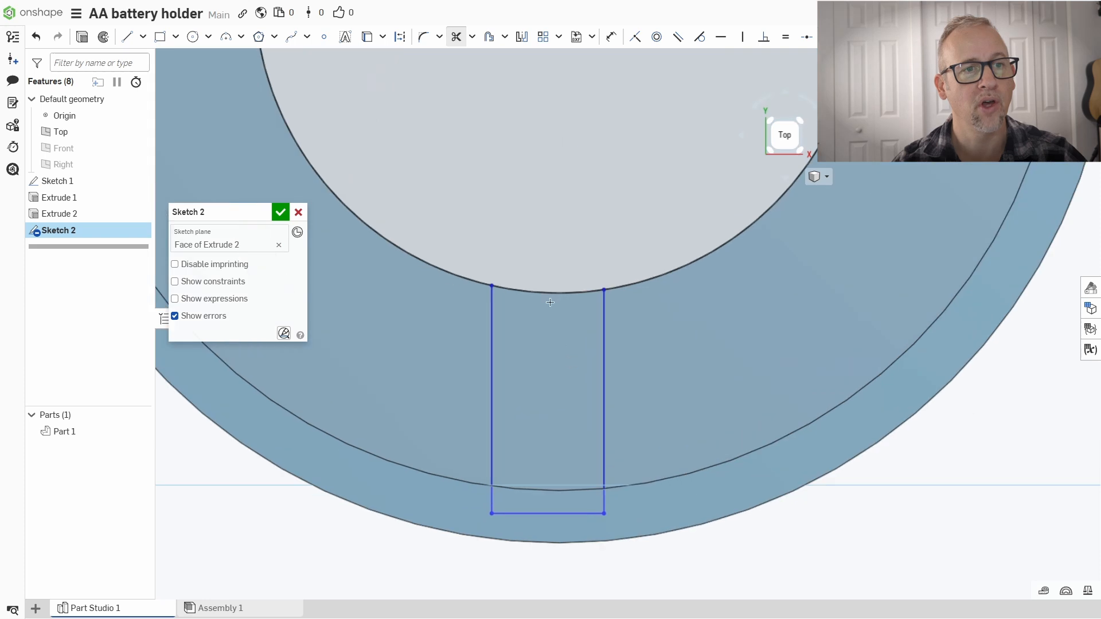
# Step: Try to trim the rectangle's end that reaches into the tube wall, and undo the trims
pyautogui.moveTo(624, 513); pyautogui.dragTo(482, 507)
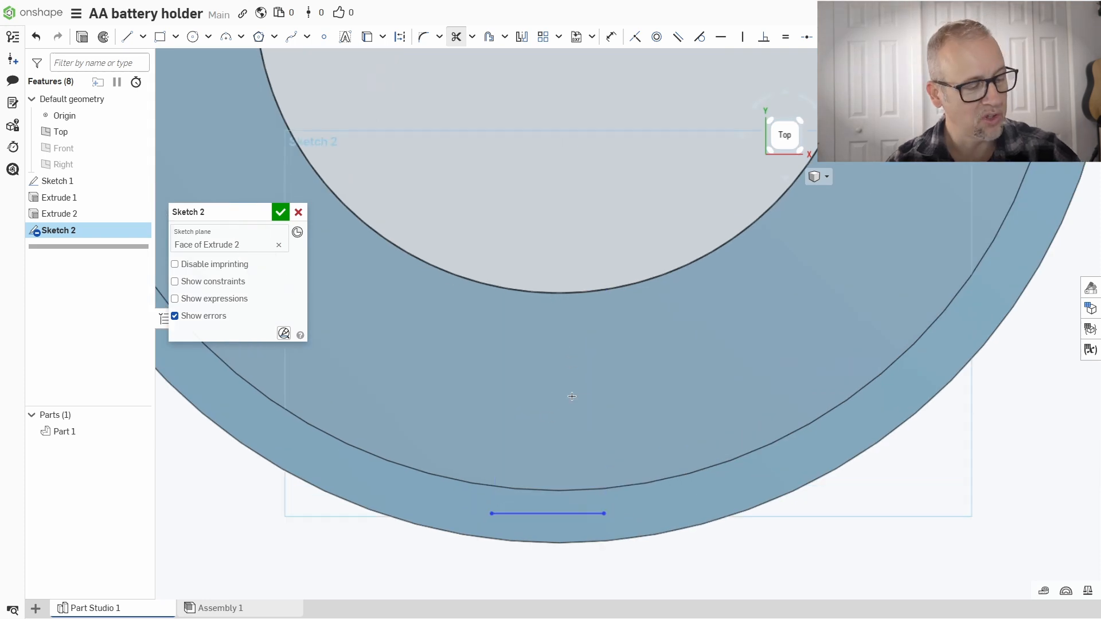
pyautogui.hotkey('ctrl', 'z')
pyautogui.hotkey('ctrl', 'z')
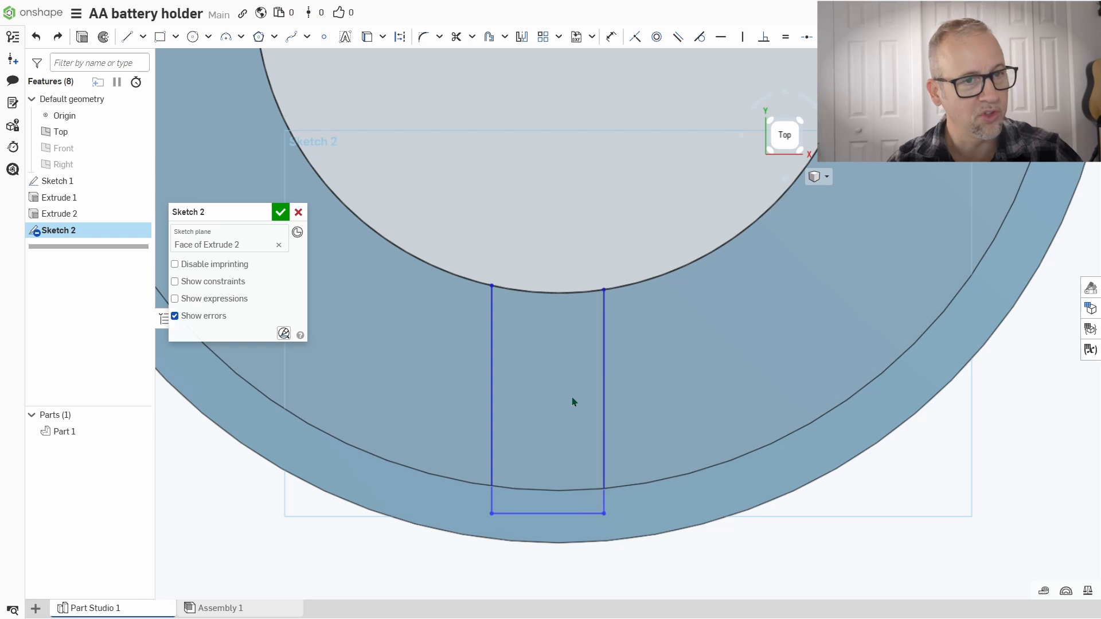
pyautogui.press('l')
pyautogui.scroll(-3, 543, 235)
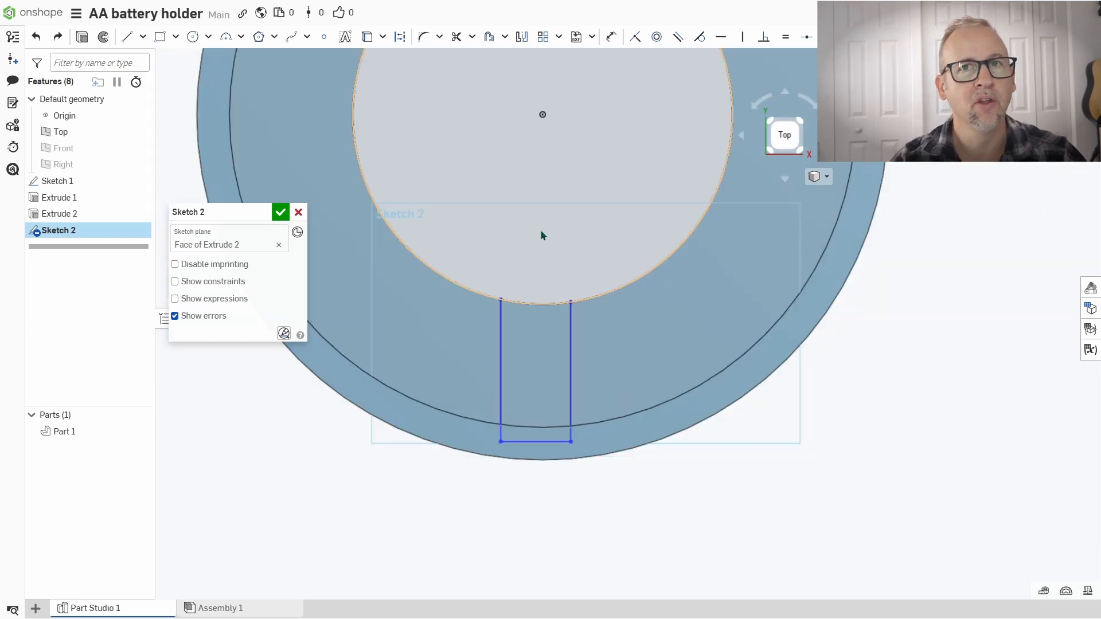
pyautogui.click(547, 307)
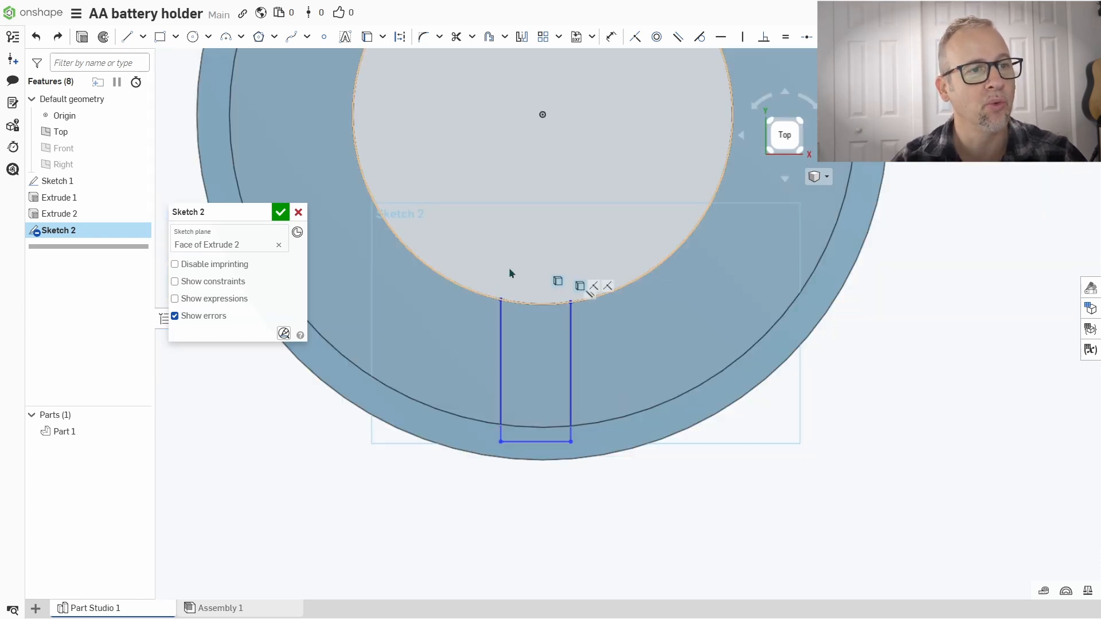
pyautogui.press('Escape')
pyautogui.scroll(3, 531, 274)
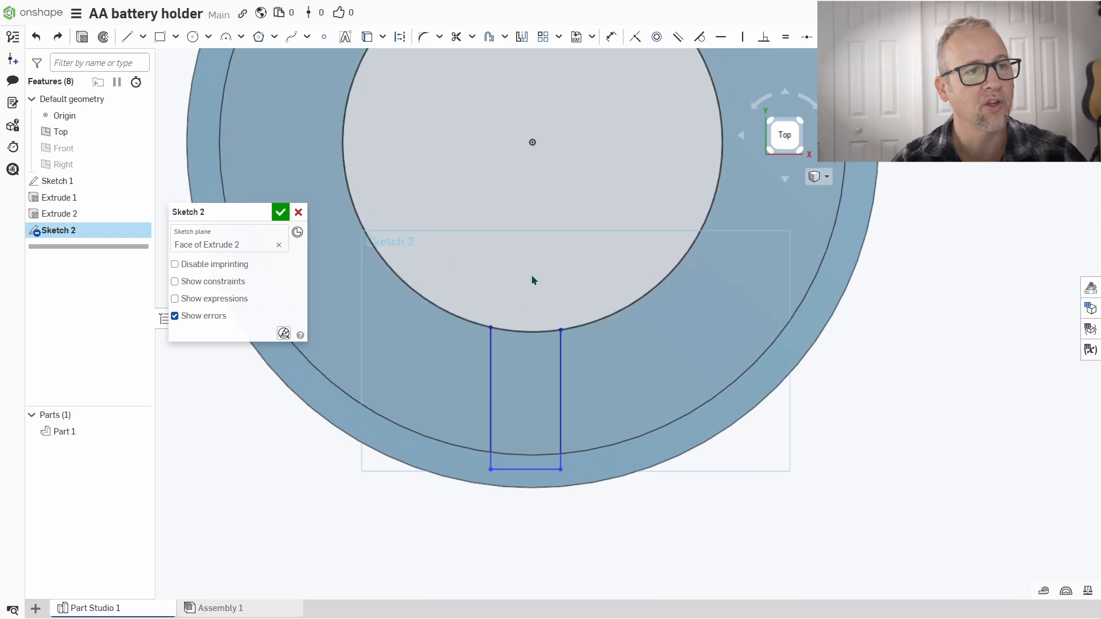
pyautogui.scroll(-2, 523, 298)
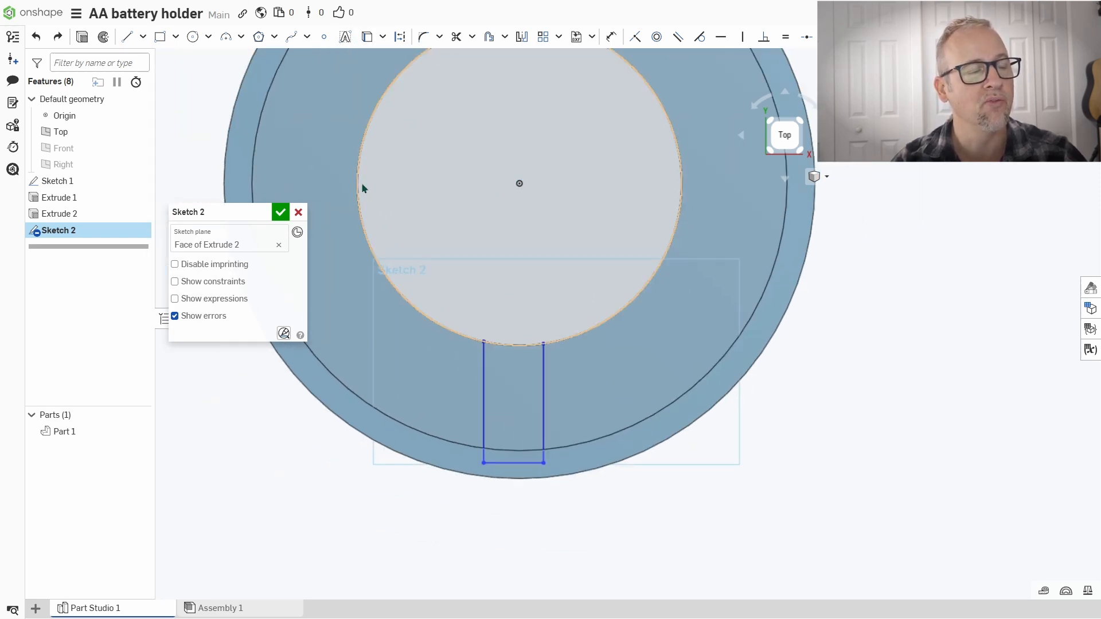
# Step: Dimension the horizontal distance from the origin to the rectangle's left side at 0.5 mm
pyautogui.click(608, 39)
pyautogui.click(519, 183)
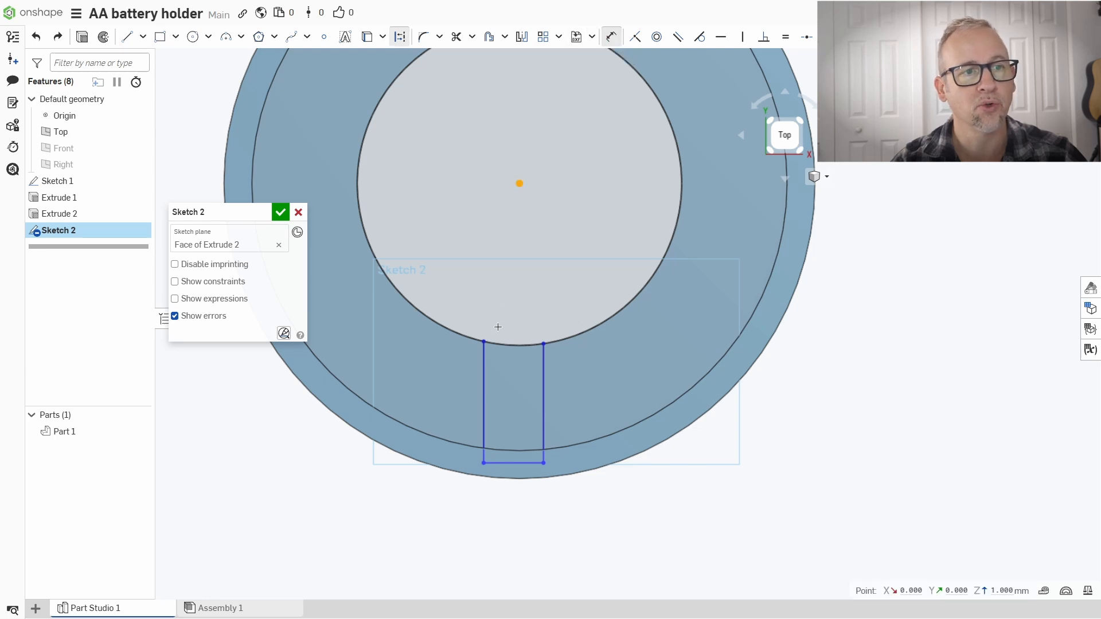
pyautogui.click(483, 376)
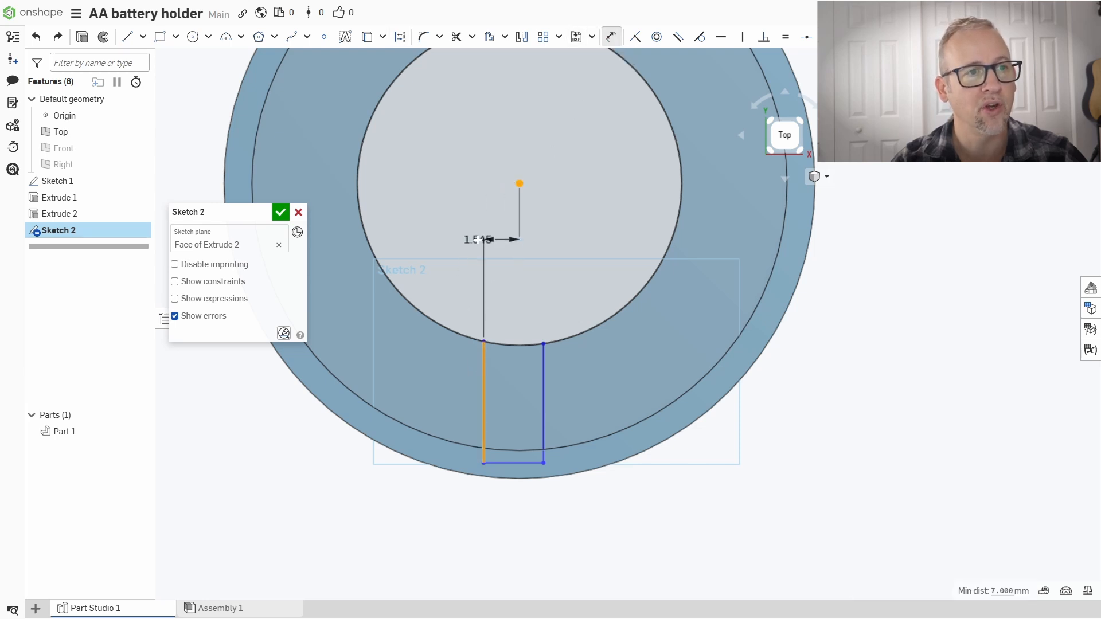
pyautogui.click(492, 241)
pyautogui.write('0.5')
pyautogui.press('Return')
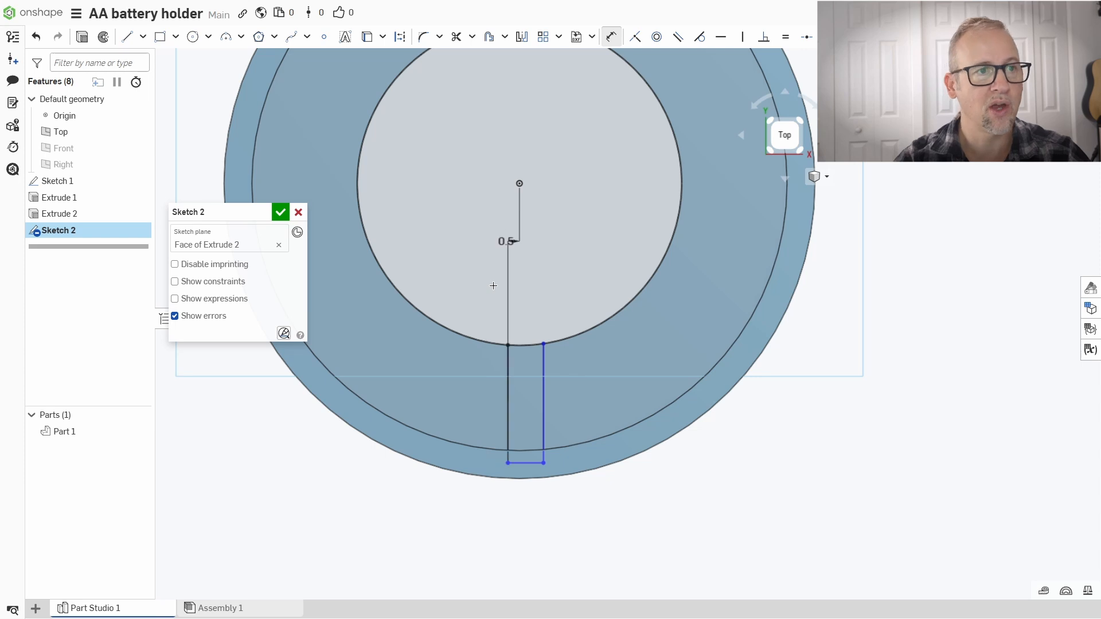
# Step: Dimension the spacing between the rectangle's two long sides at 1 mm and finish the sketch
pyautogui.click(508, 367)
pyautogui.click(542, 361)
pyautogui.click(532, 302)
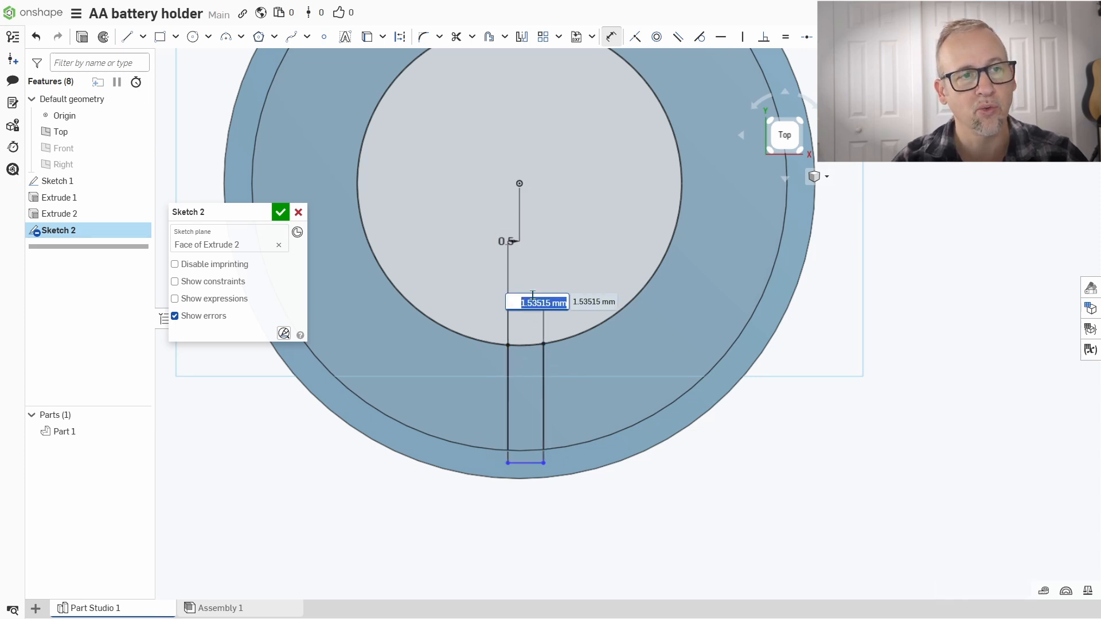
pyautogui.write('1')
pyautogui.press('Return')
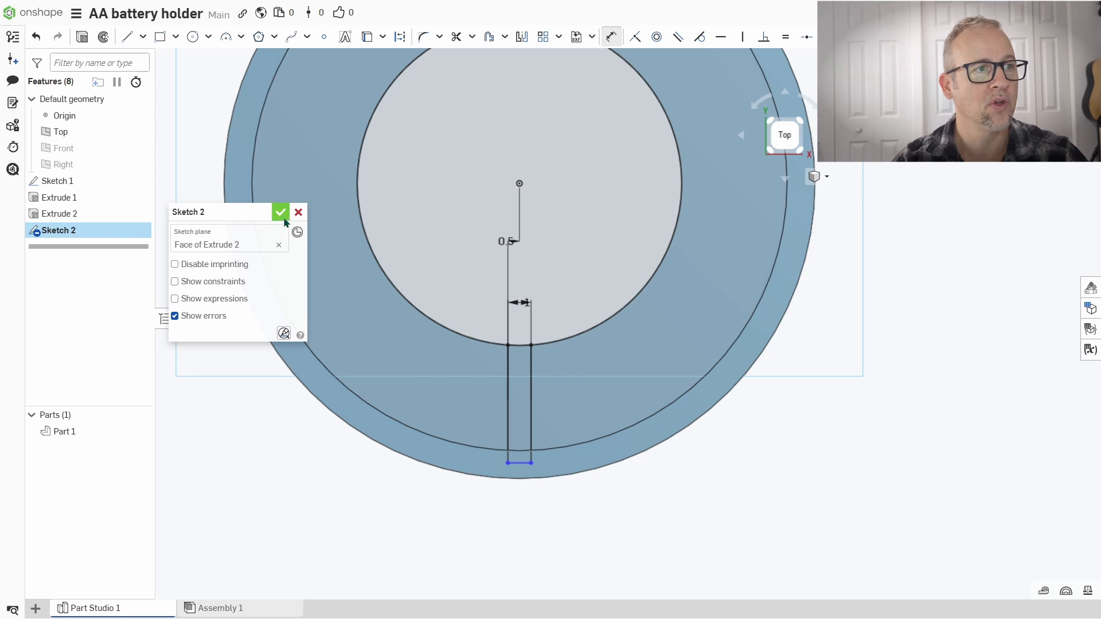
pyautogui.click(280, 213)
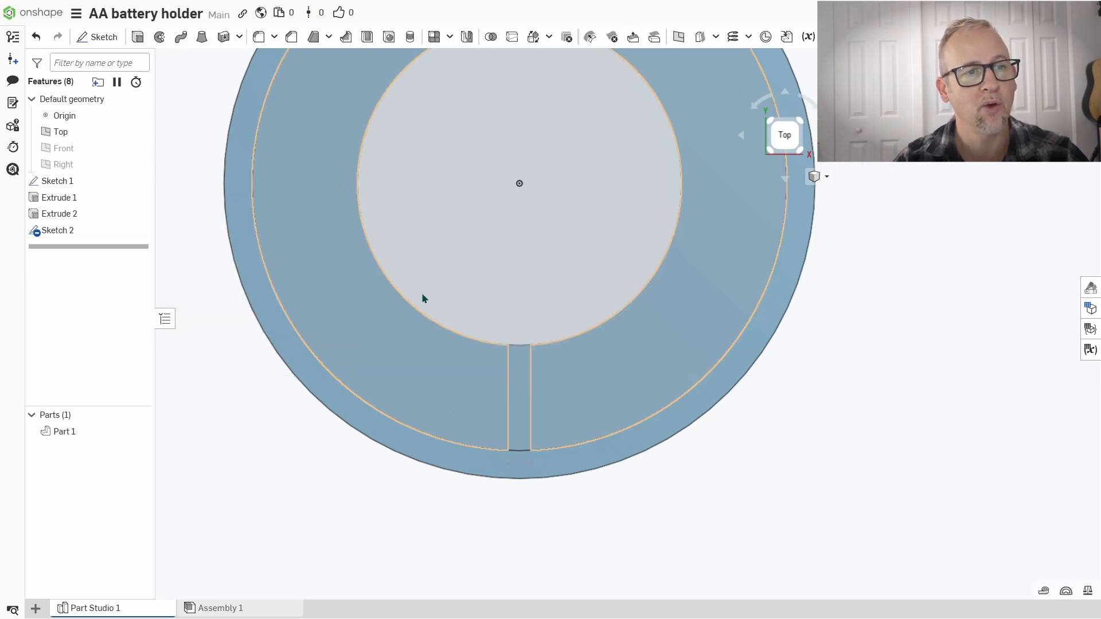
# Step: Extrude the narrow sketch region on the end wall up to the tube's open rim face, adding it to Part 1
pyautogui.moveTo(426, 268); pyautogui.dragTo(445, 281, button='right')
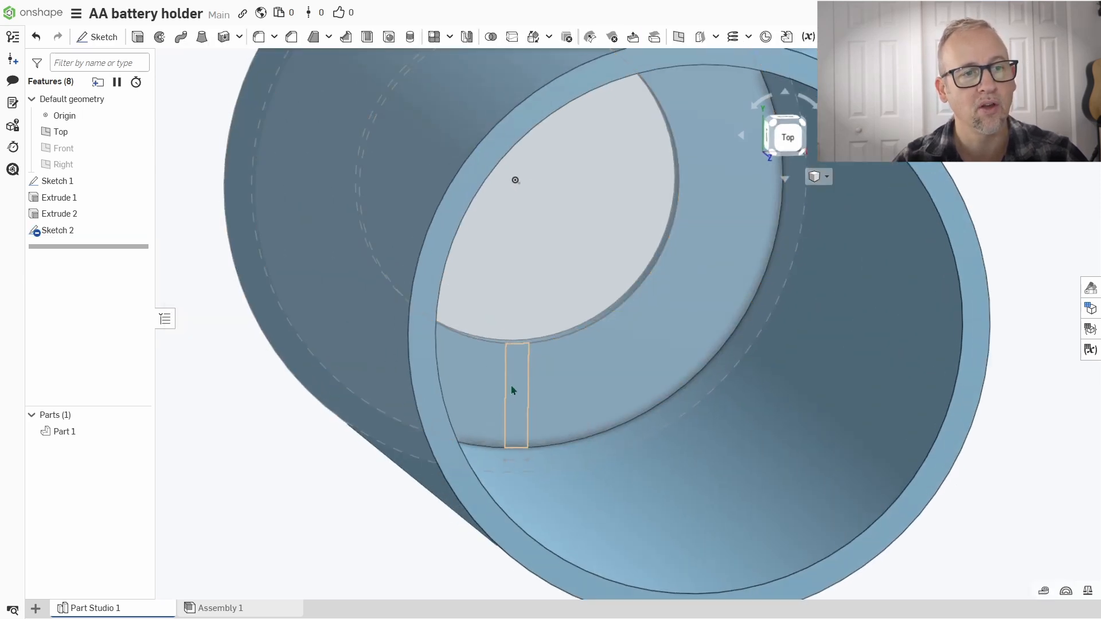
pyautogui.scroll(-5, 519, 367)
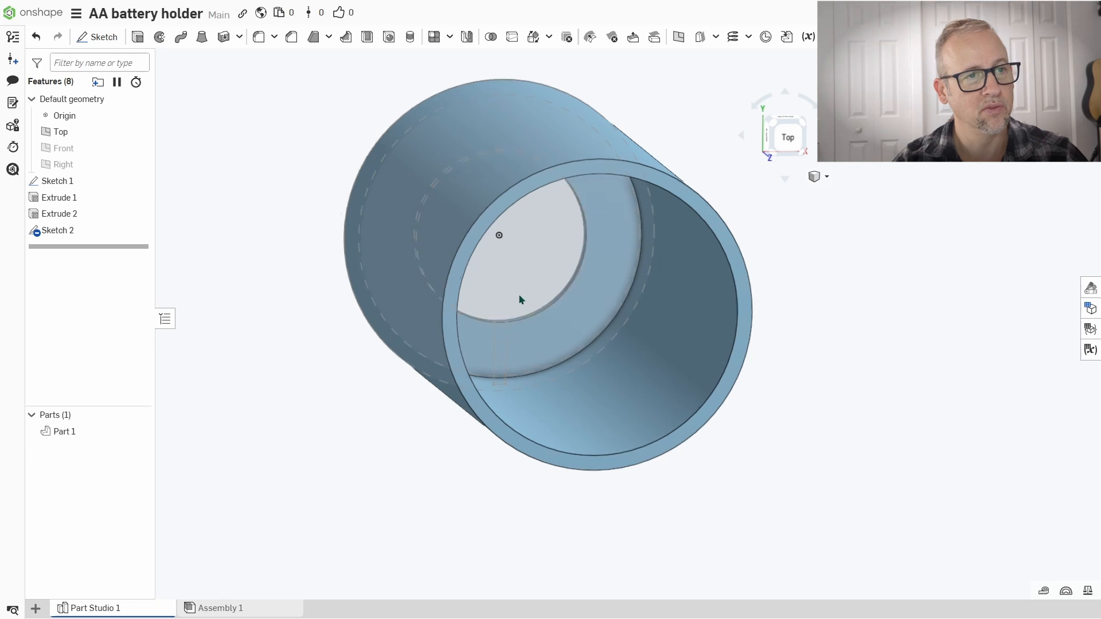
pyautogui.moveTo(519, 295); pyautogui.dragTo(518, 321, button='middle')
pyautogui.moveTo(531, 320); pyautogui.dragTo(522, 319, button='right')
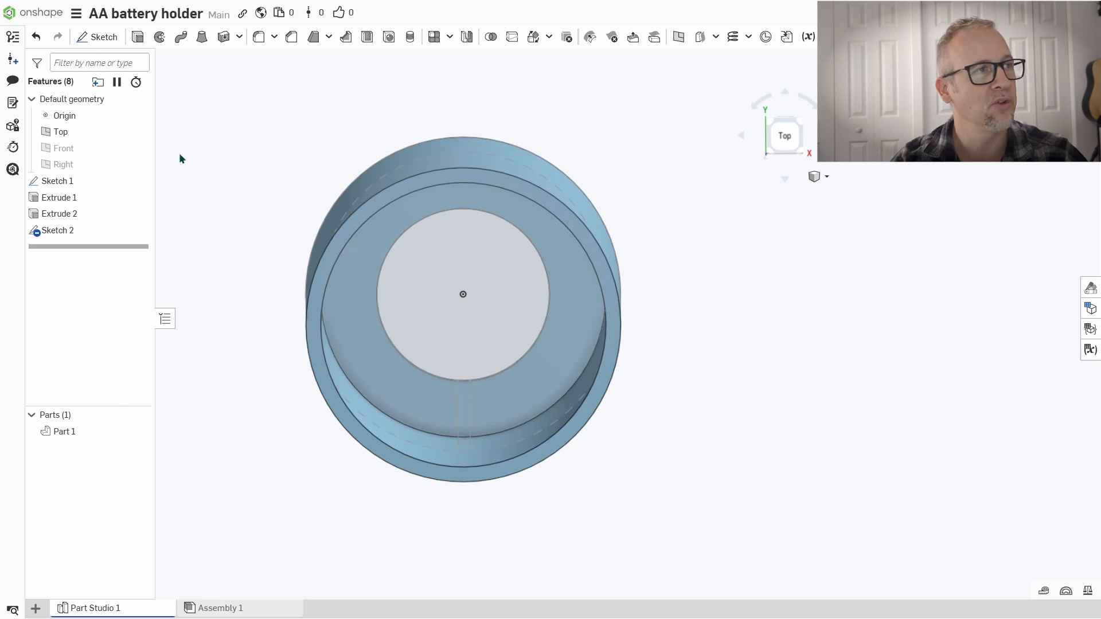
pyautogui.click(138, 38)
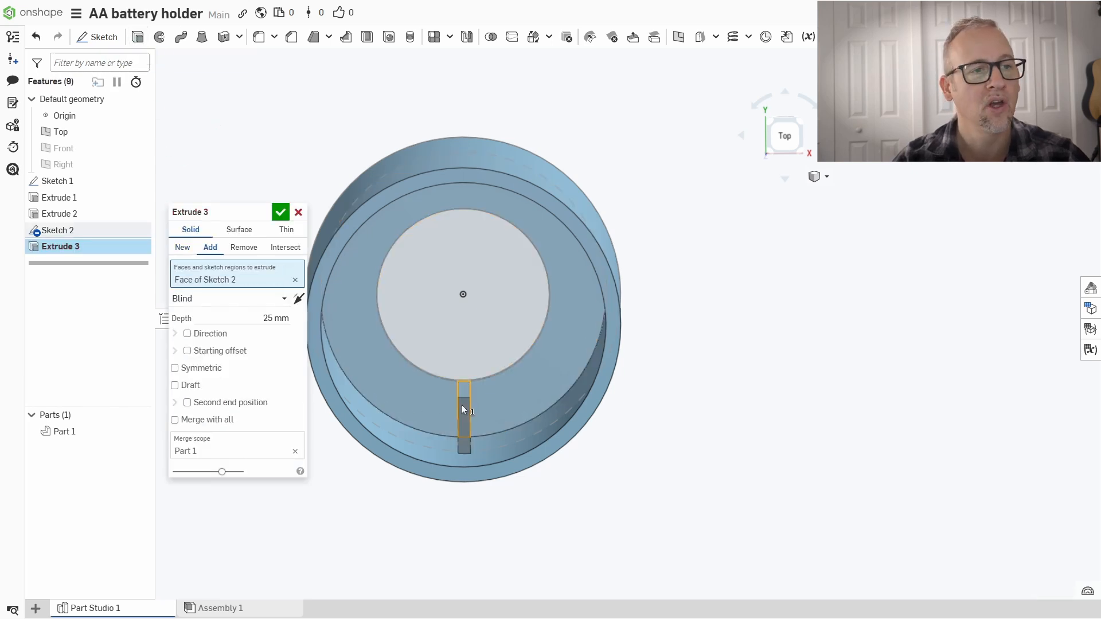
pyautogui.click(208, 297)
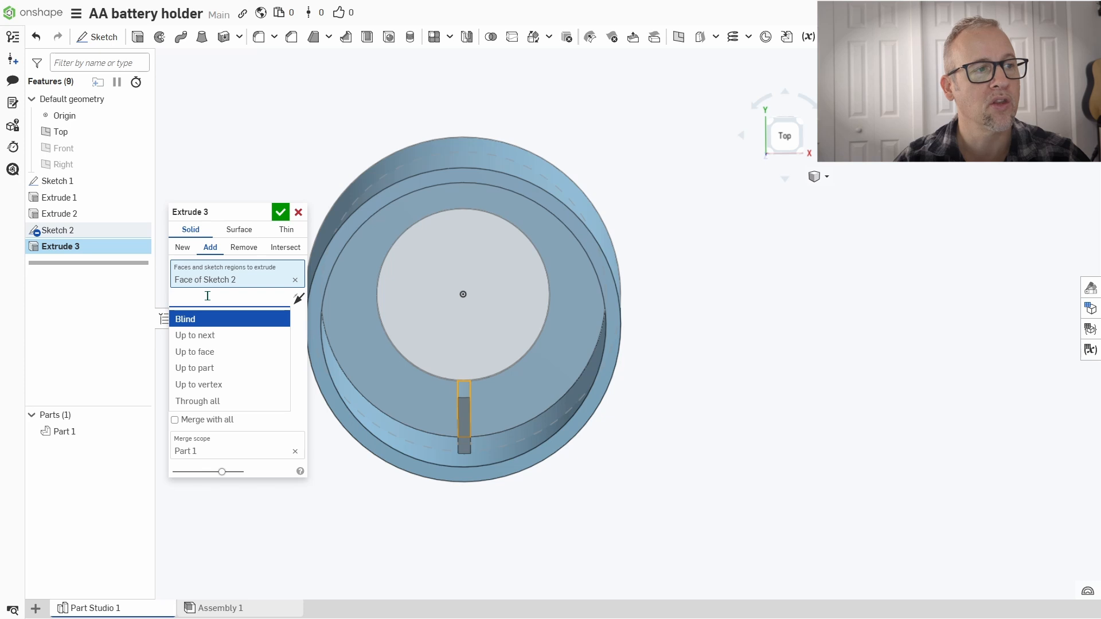
pyautogui.click(207, 352)
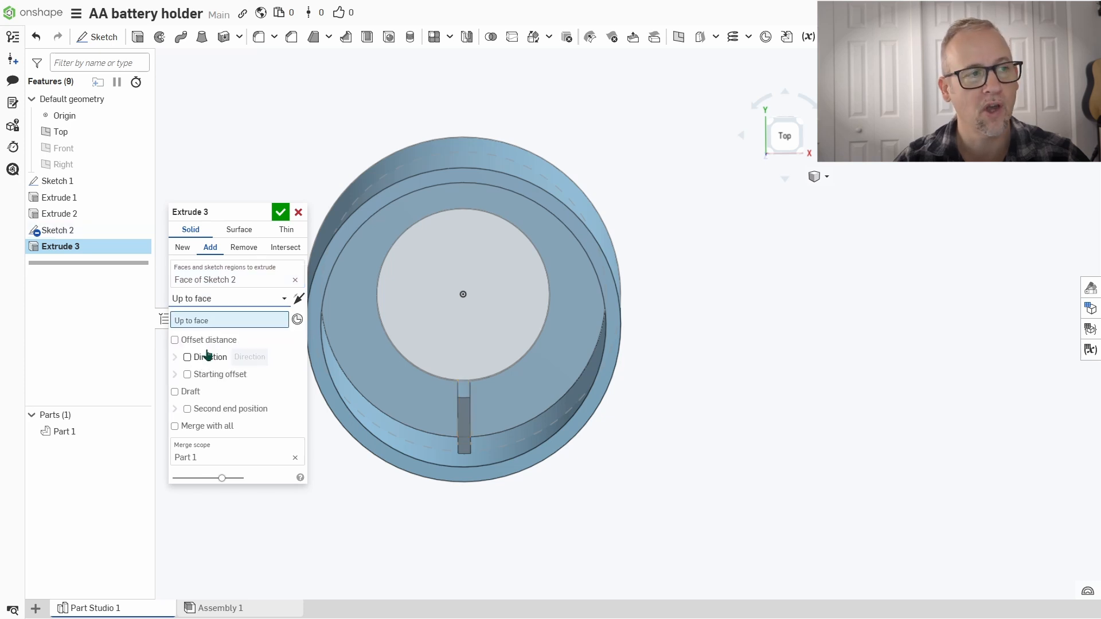
pyautogui.click(439, 479)
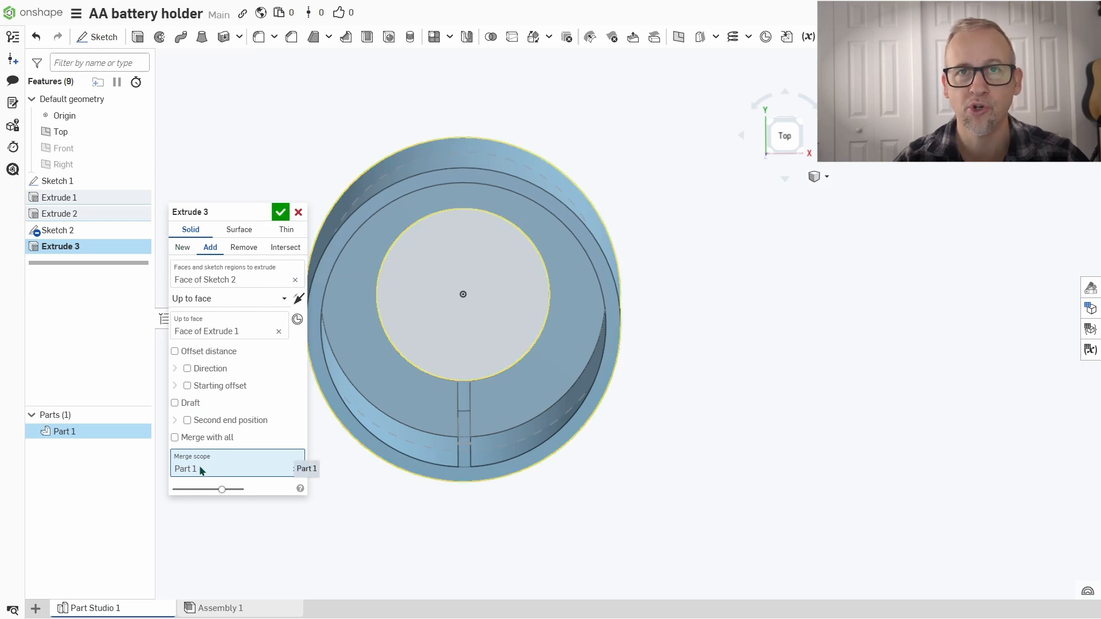
pyautogui.click(280, 212)
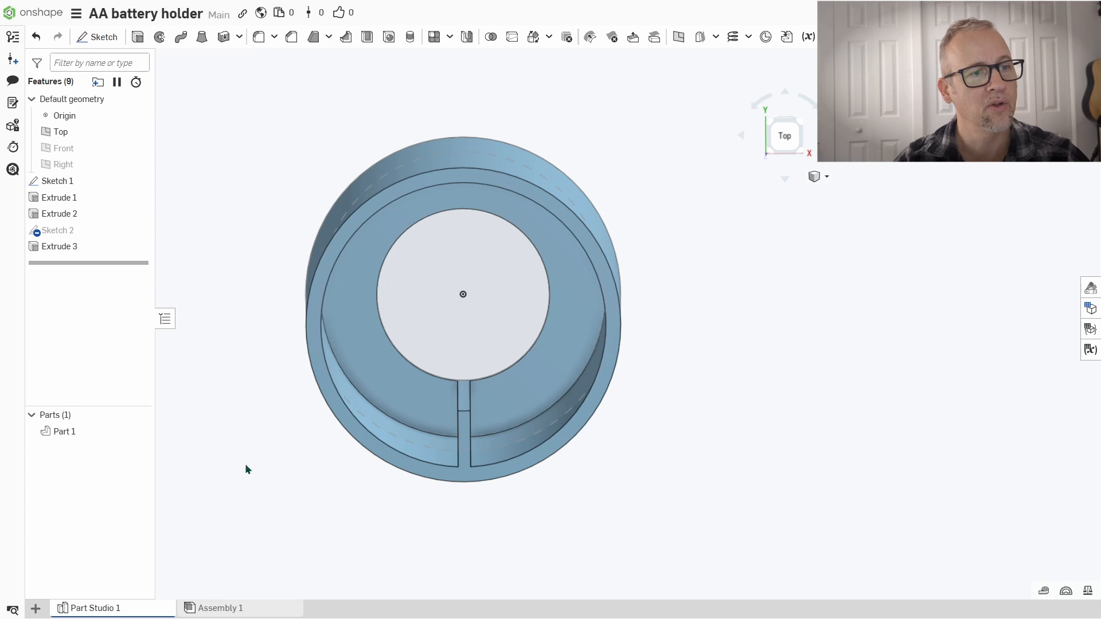
# Step: Change the rib extrusion to create a new part, and hide and re-show the tube to inspect the rib alone
pyautogui.moveTo(245, 463); pyautogui.dragTo(315, 506, button='right')
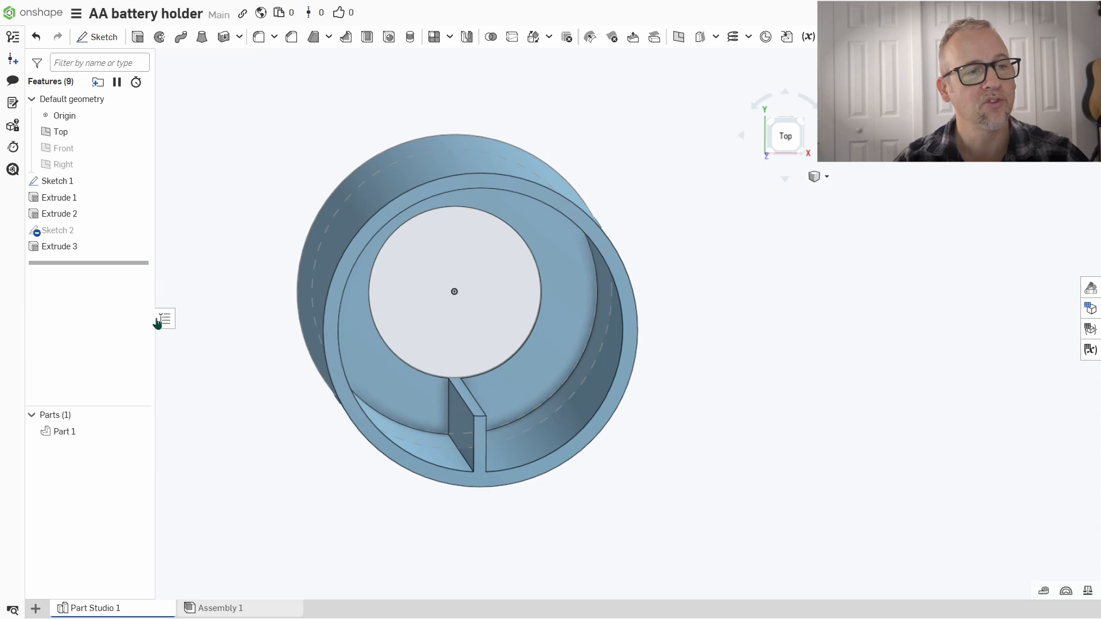
pyautogui.doubleClick(59, 246)
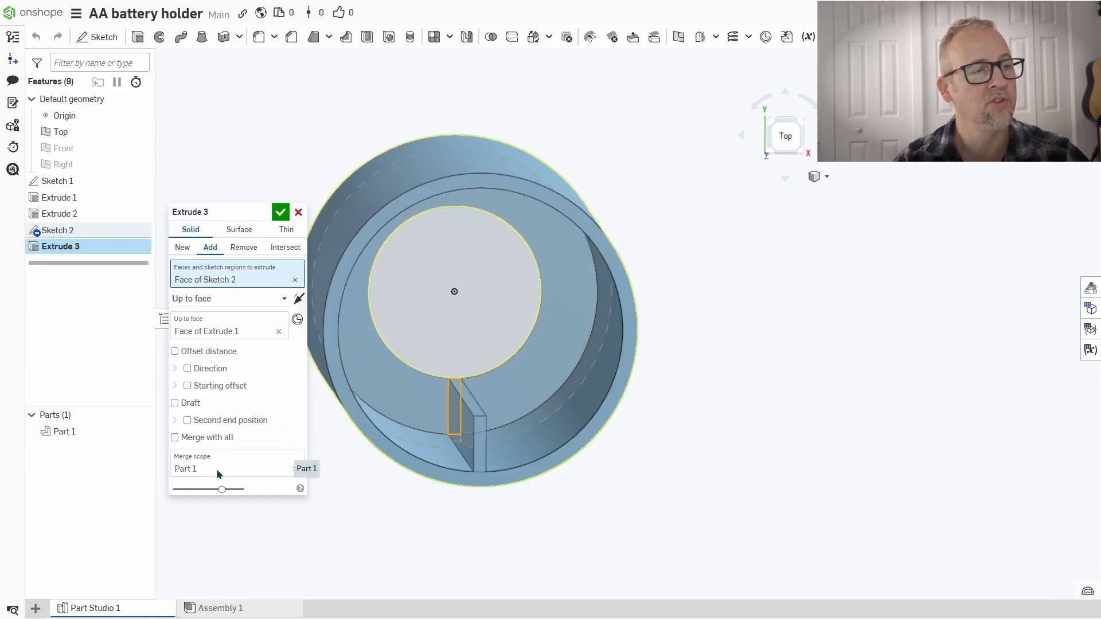
pyautogui.click(182, 249)
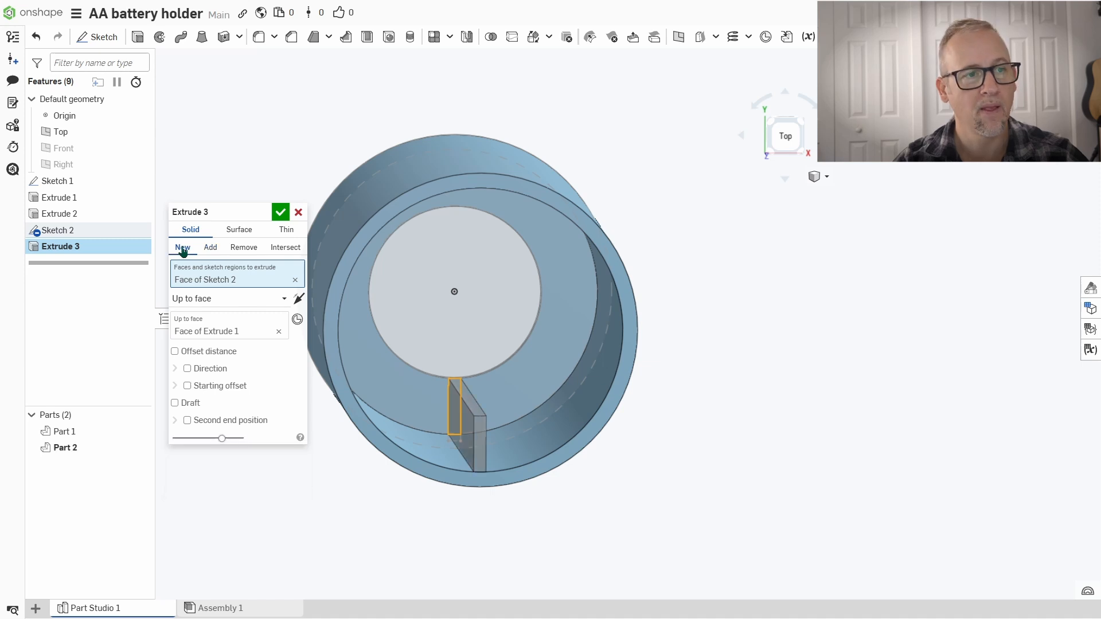
pyautogui.click(280, 213)
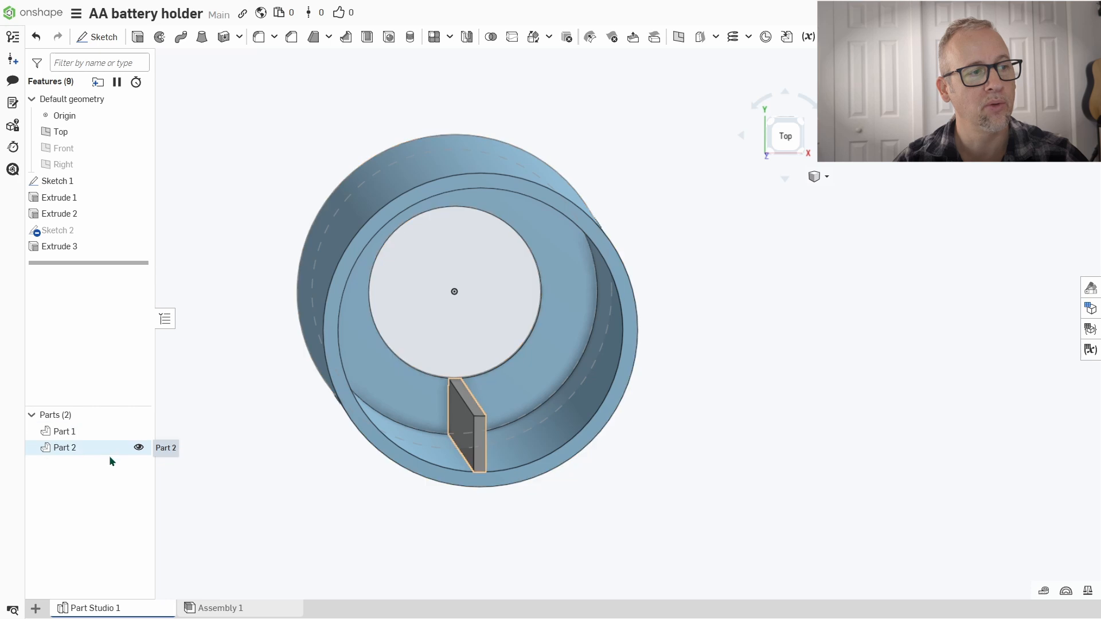
pyautogui.click(139, 432)
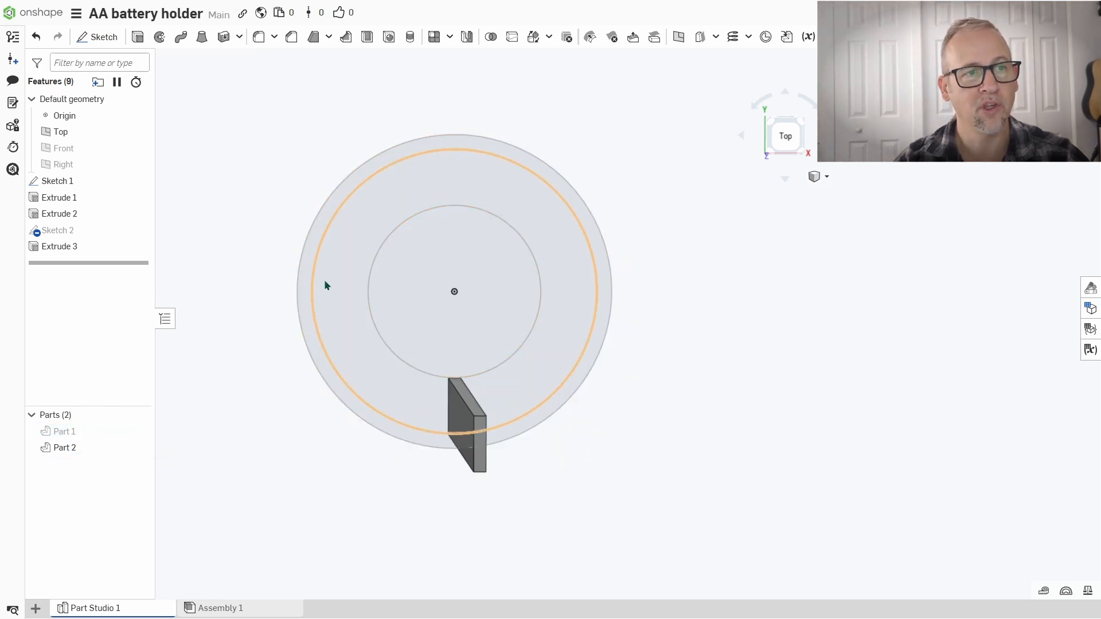
pyautogui.click(138, 431)
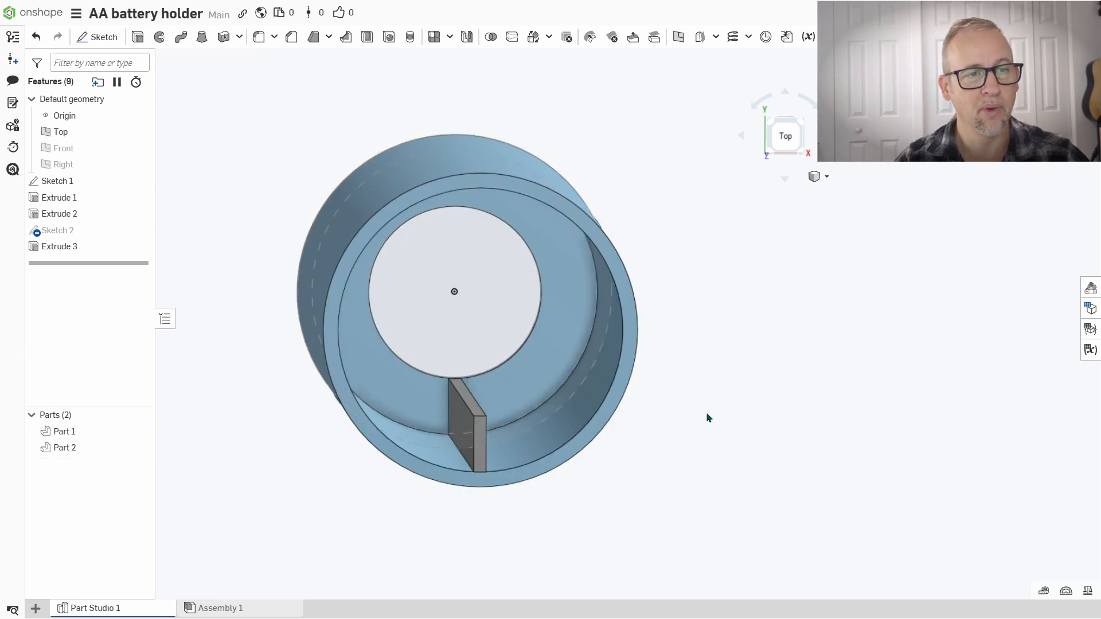
# Step: Circular-pattern the rib part into 12 equally spaced instances over 360 degrees about the centre of the tube's opening
pyautogui.moveTo(706, 413); pyautogui.dragTo(761, 381, button='middle')
pyautogui.moveTo(761, 381); pyautogui.dragTo(734, 405, button='middle')
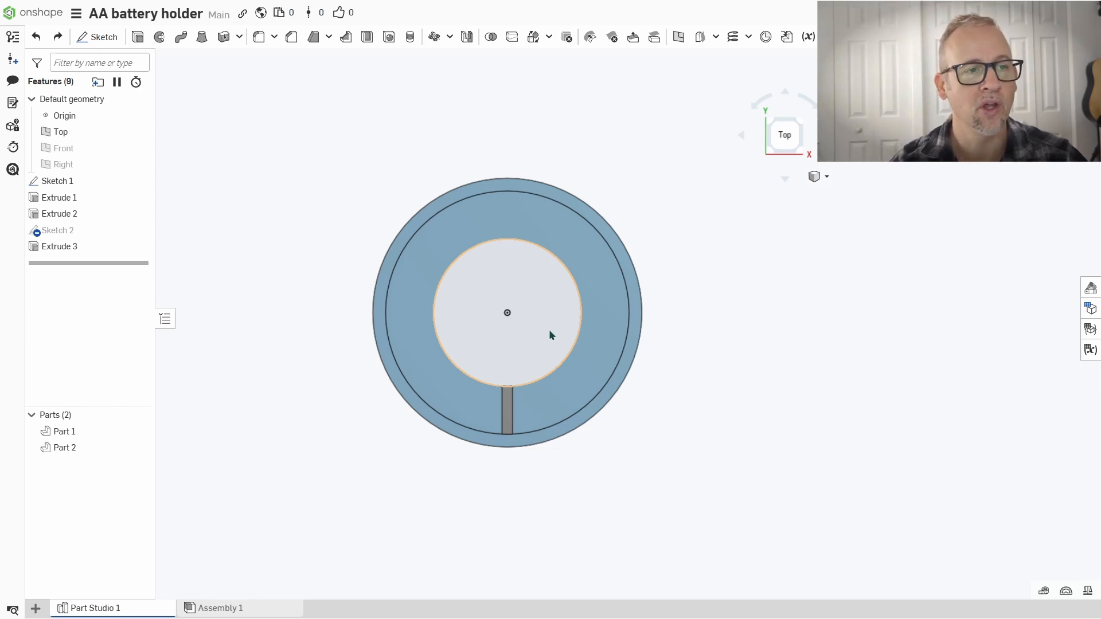
pyautogui.click(434, 37)
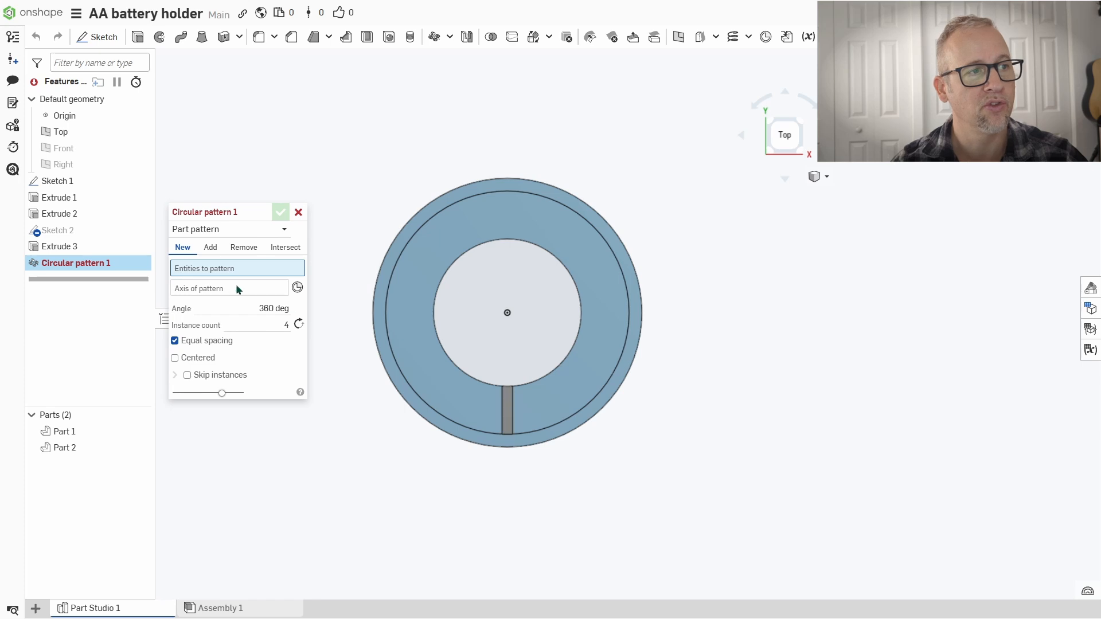
pyautogui.click(508, 408)
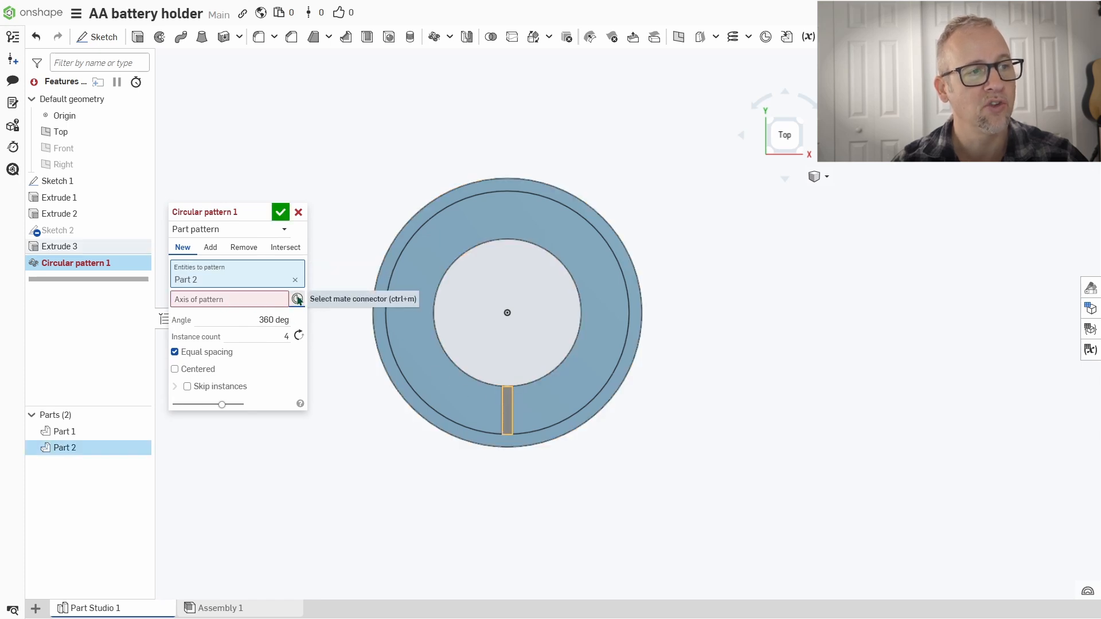
pyautogui.click(297, 299)
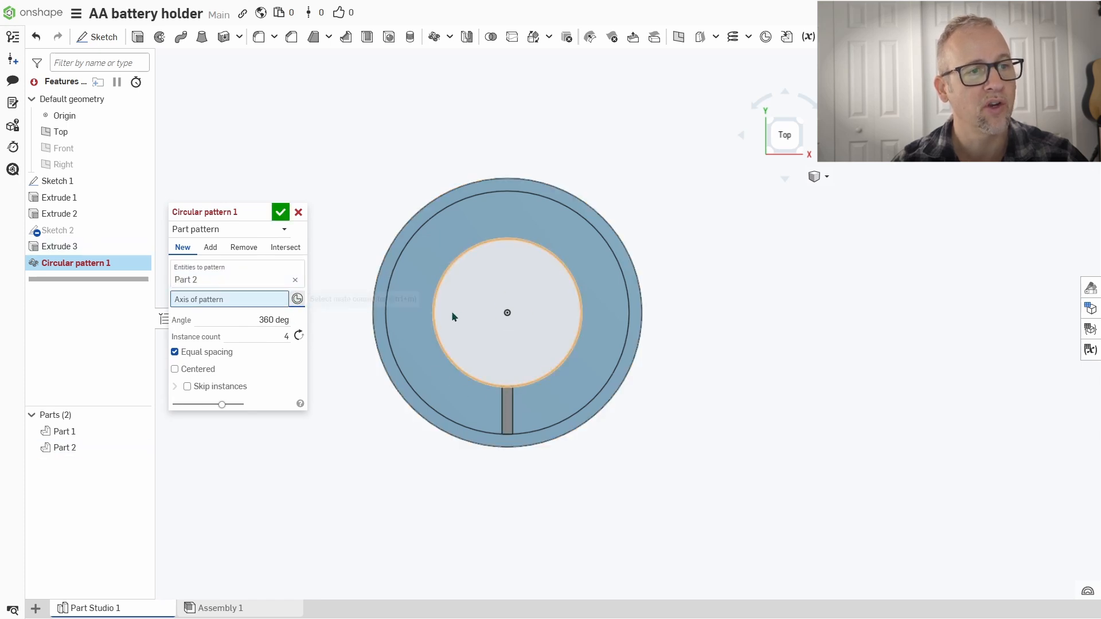
pyautogui.click(487, 312)
pyautogui.click(266, 348)
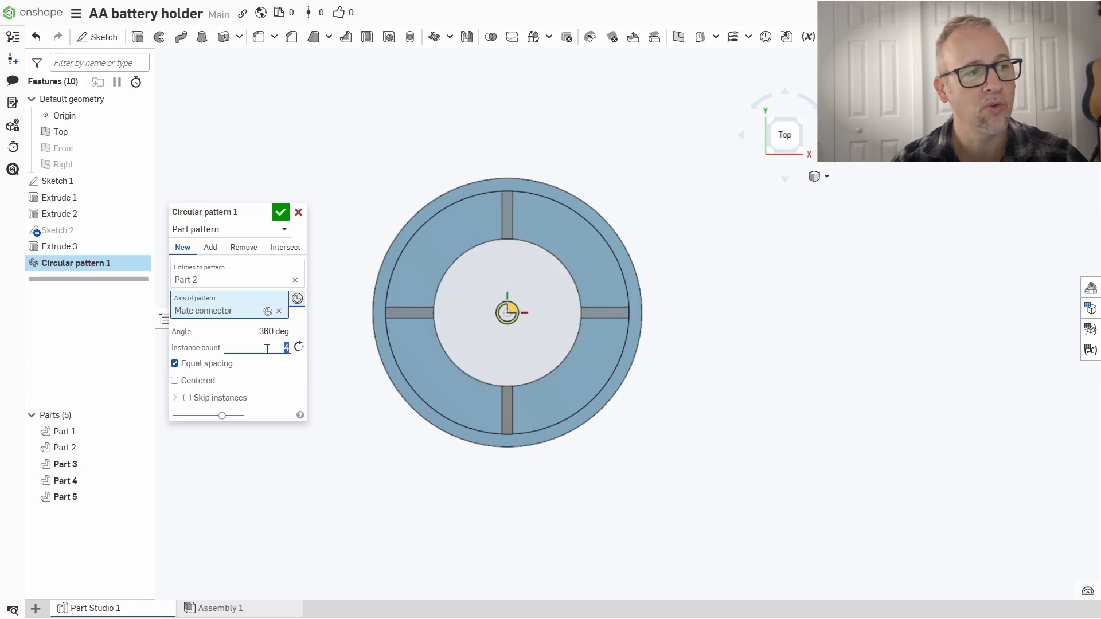
pyautogui.write('12')
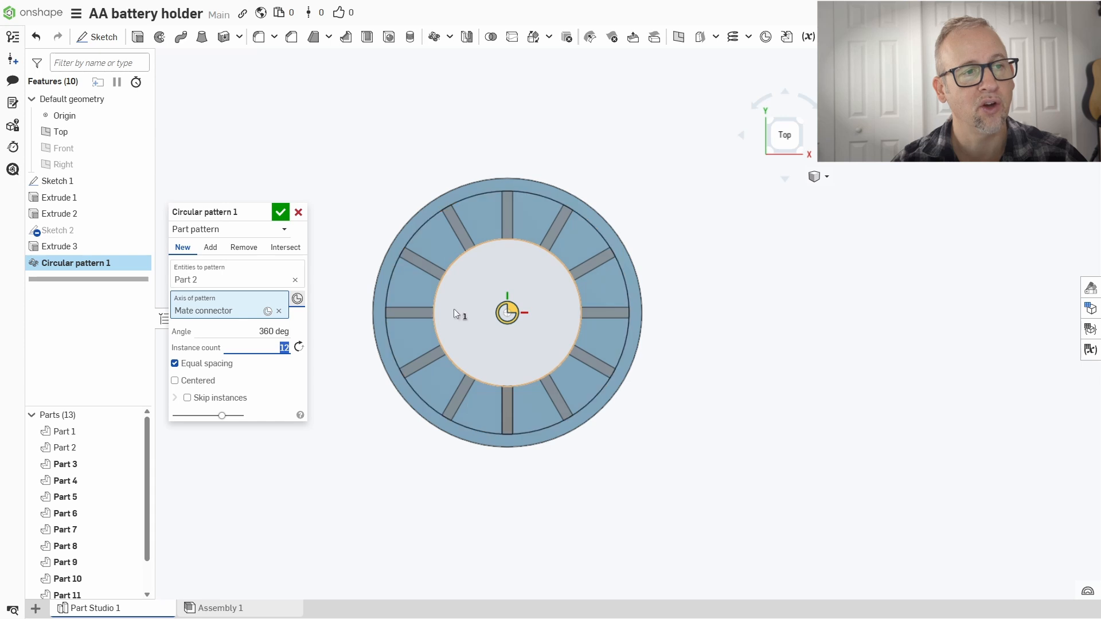
pyautogui.click(279, 214)
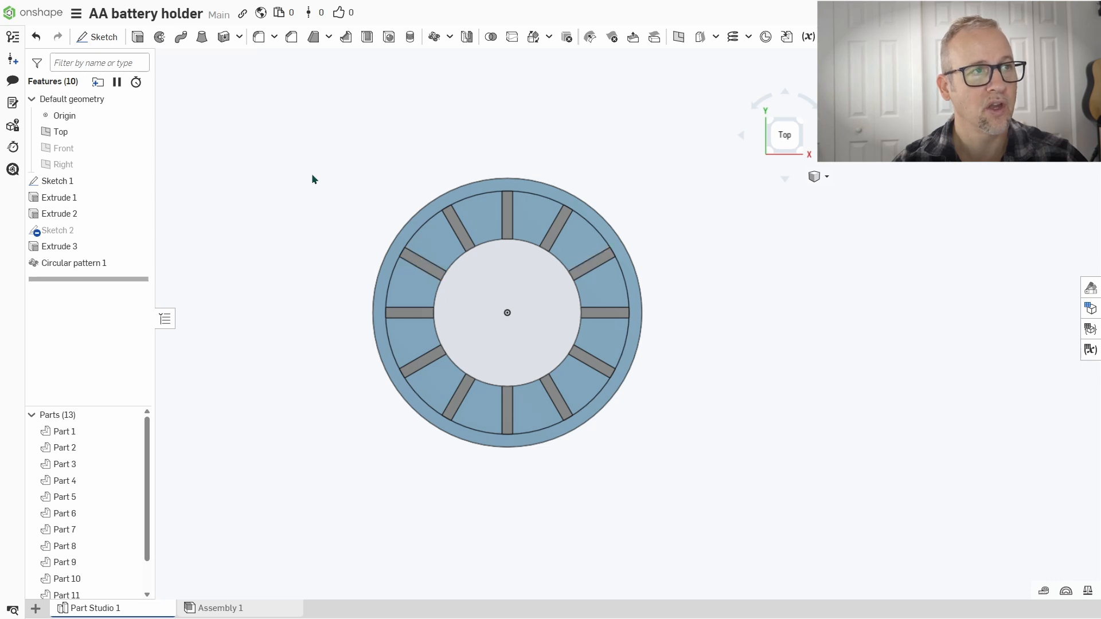
# Step: Unite the tube with three ribs spaced 120 degrees apart: the original lower rib, the upper-left rib and the upper-right rib
pyautogui.click(492, 38)
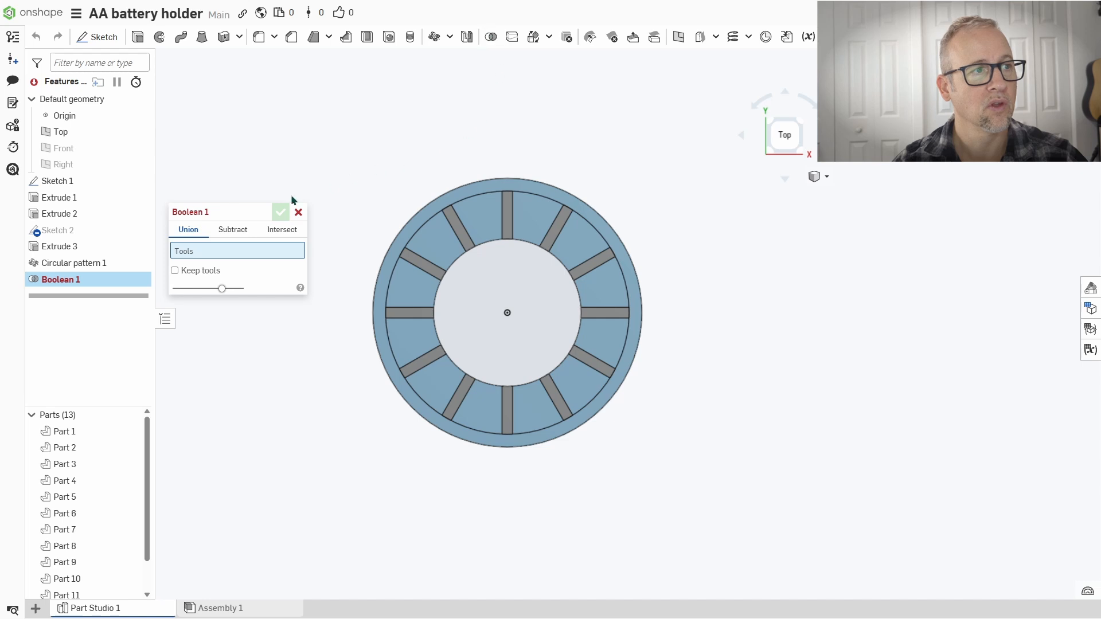
pyautogui.click(401, 285)
pyautogui.click(509, 406)
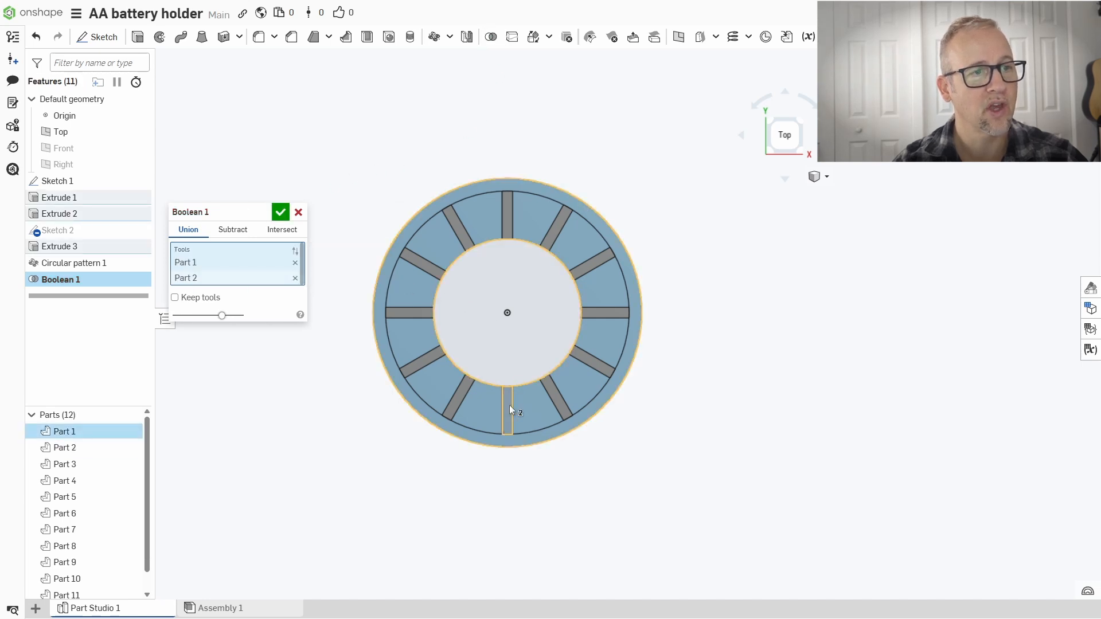
pyautogui.click(421, 268)
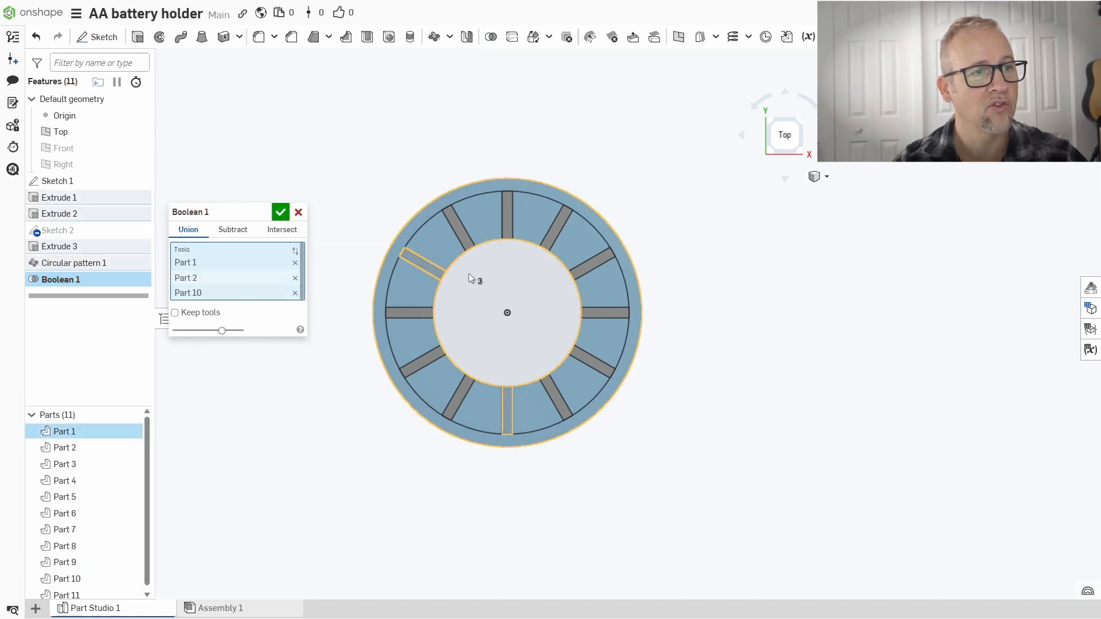
pyautogui.click(590, 264)
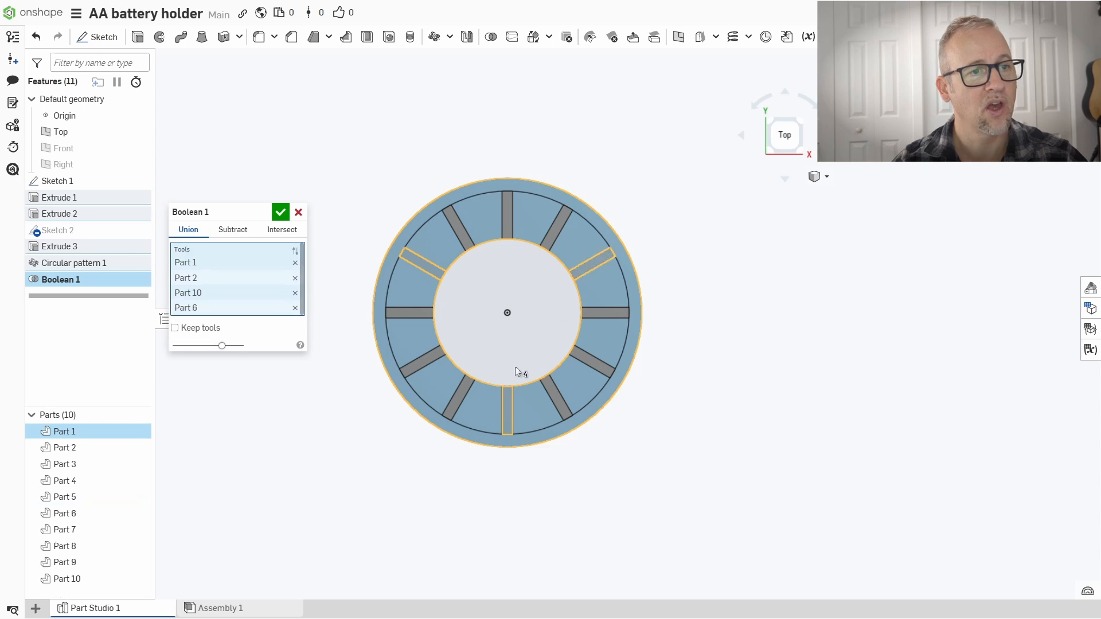
pyautogui.click(281, 213)
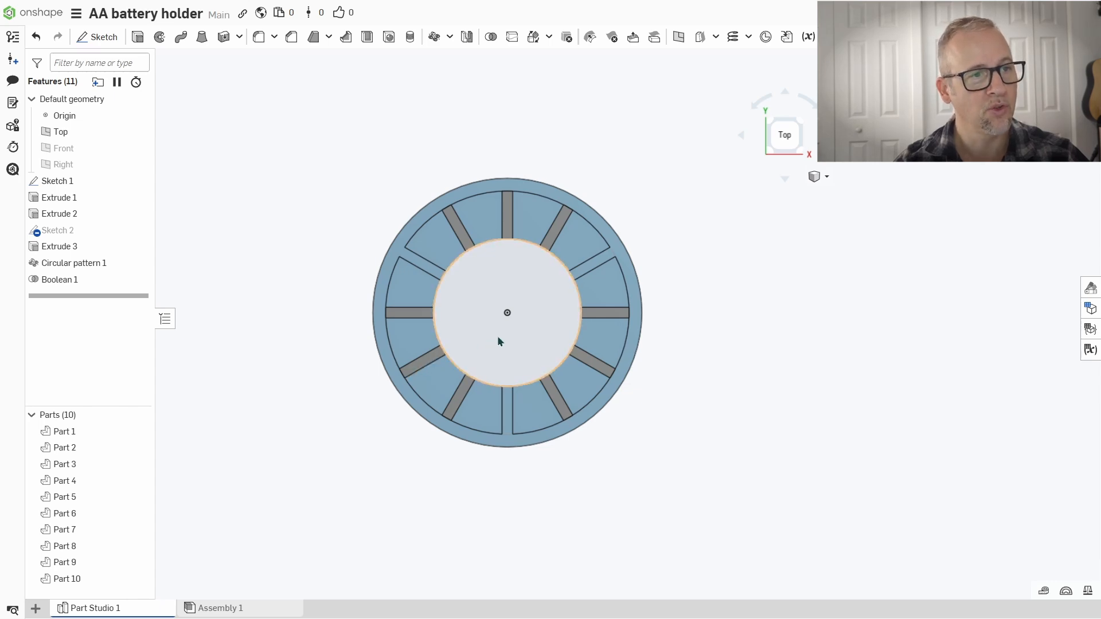
# Step: Hide the tube body and Sketch 1 to leave only the nine separate ribs exposed from the end-wall side
pyautogui.moveTo(498, 337); pyautogui.dragTo(577, 246, button='right')
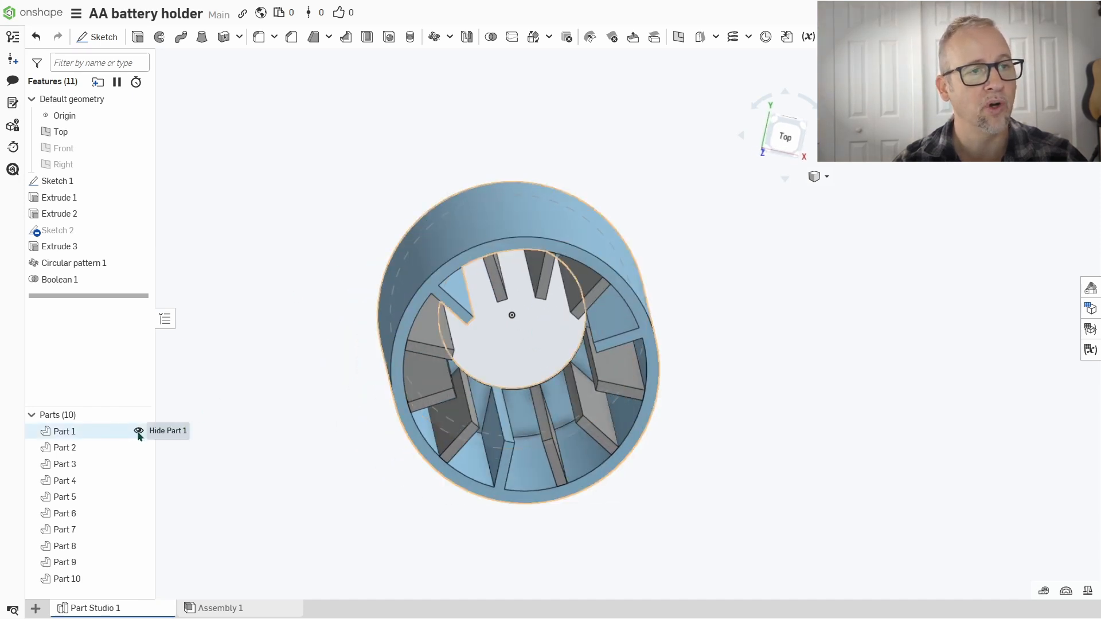
pyautogui.click(138, 431)
pyautogui.moveTo(238, 415); pyautogui.dragTo(457, 411, button='right')
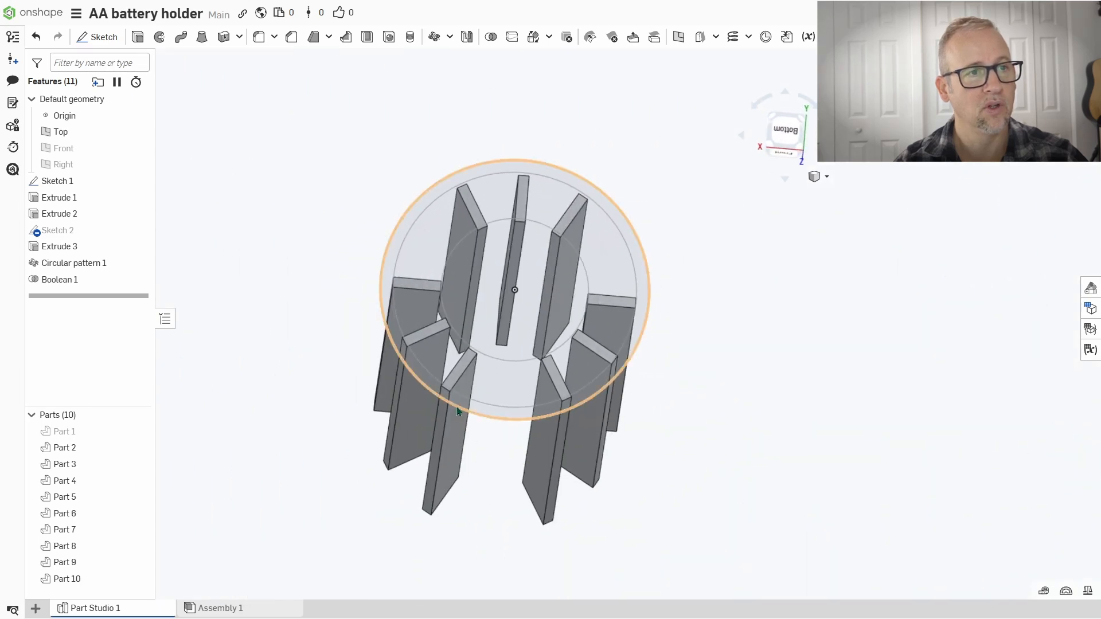
pyautogui.click(223, 37)
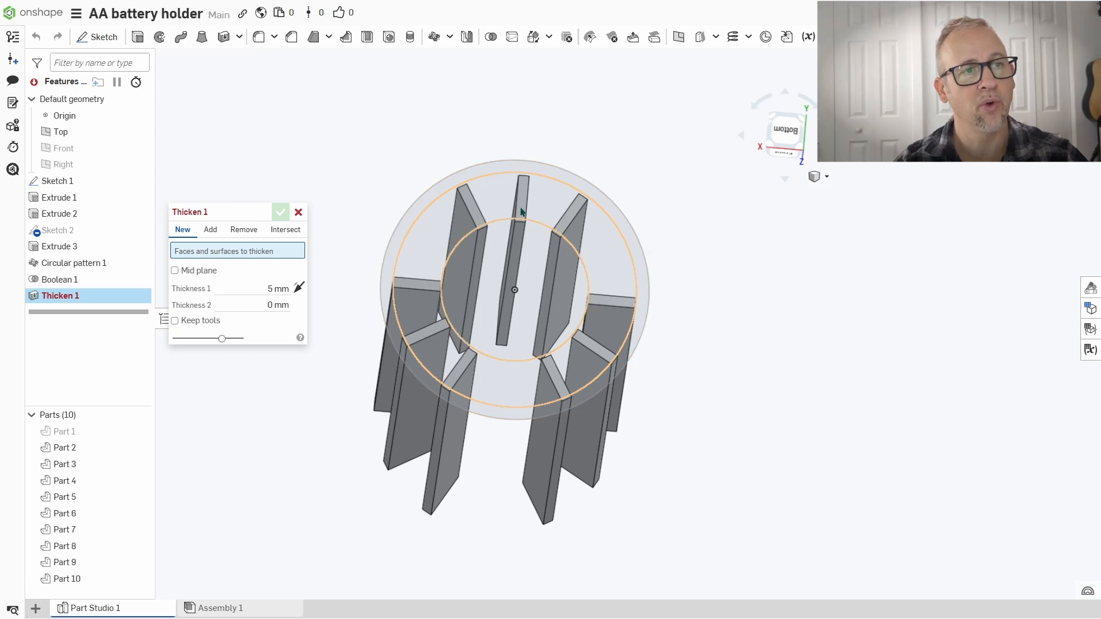
pyautogui.click(298, 214)
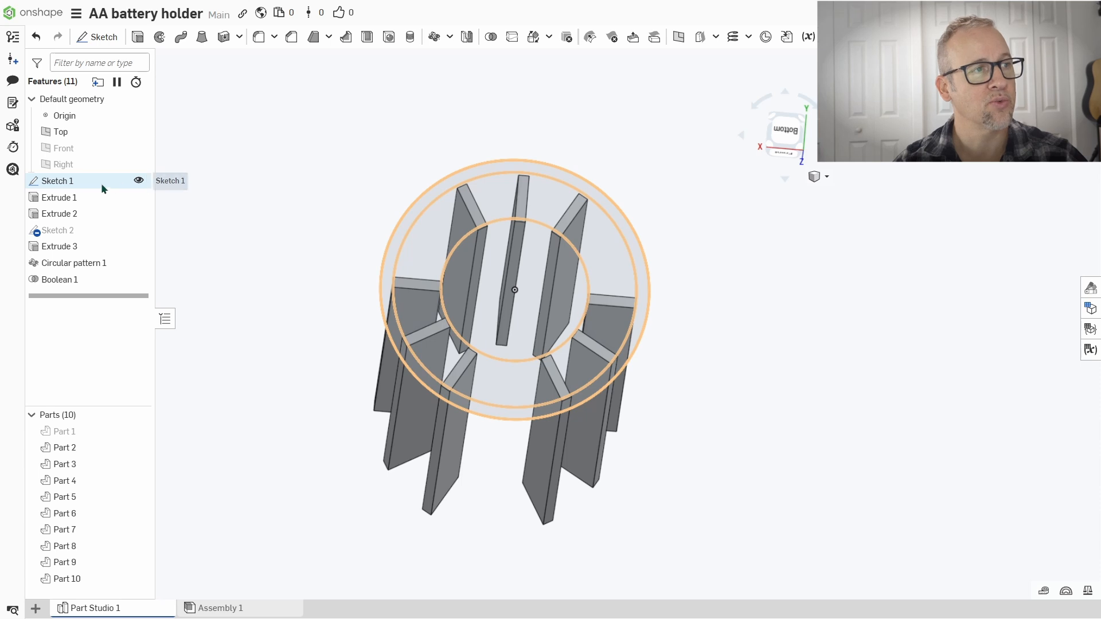
pyautogui.click(138, 181)
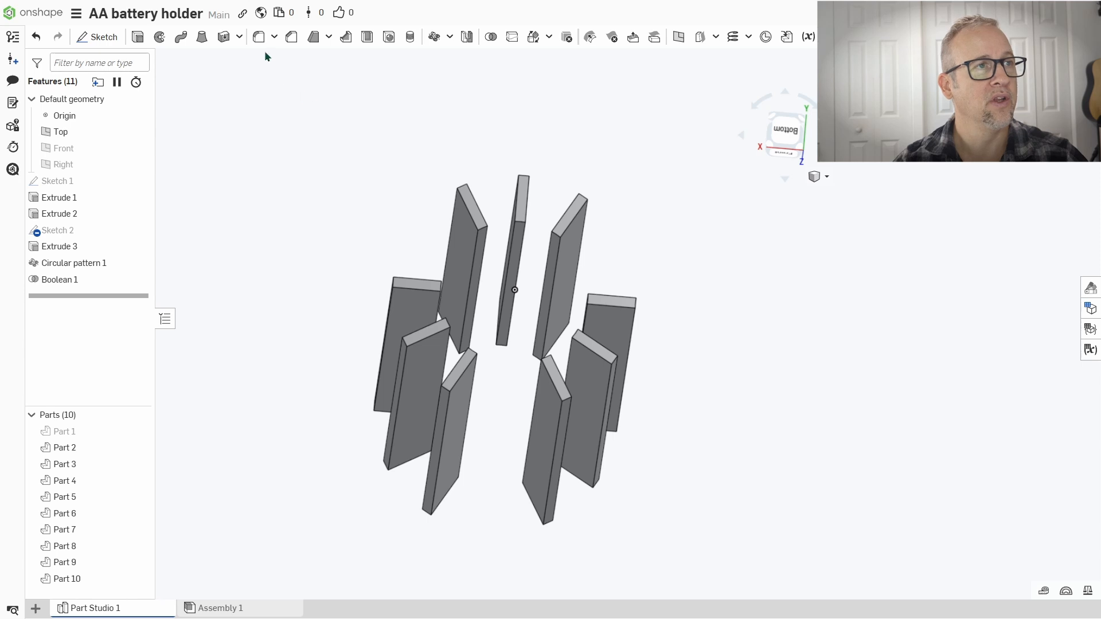
# Step: Thicken the end-wall-side end faces of all nine separate ribs by 1 mm, adding the material to those ribs
pyautogui.click(224, 38)
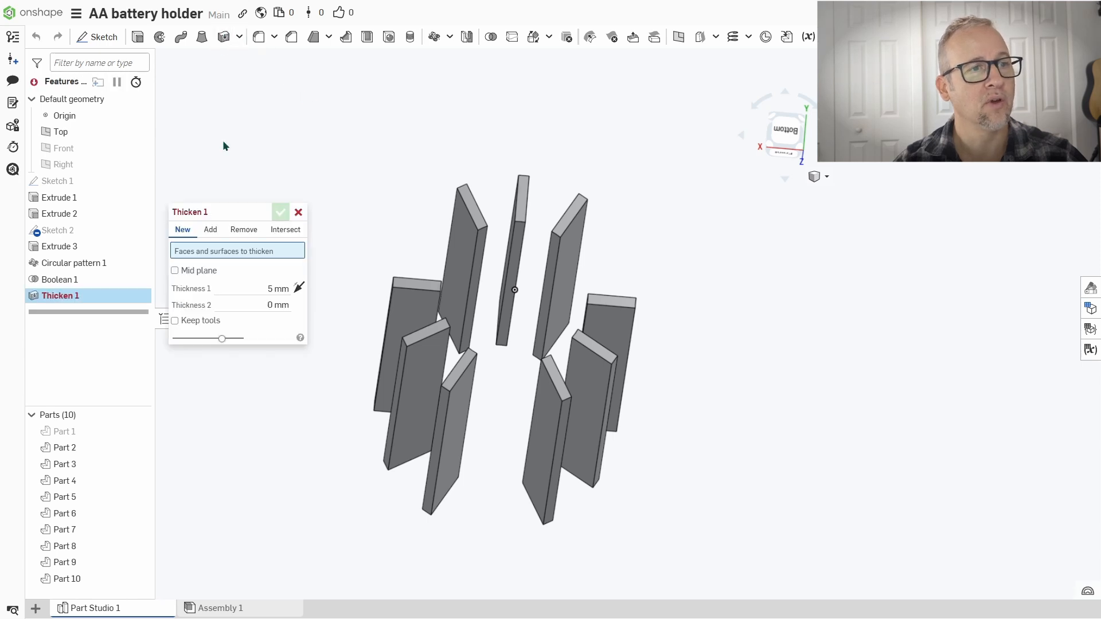
pyautogui.click(414, 283)
pyautogui.click(477, 215)
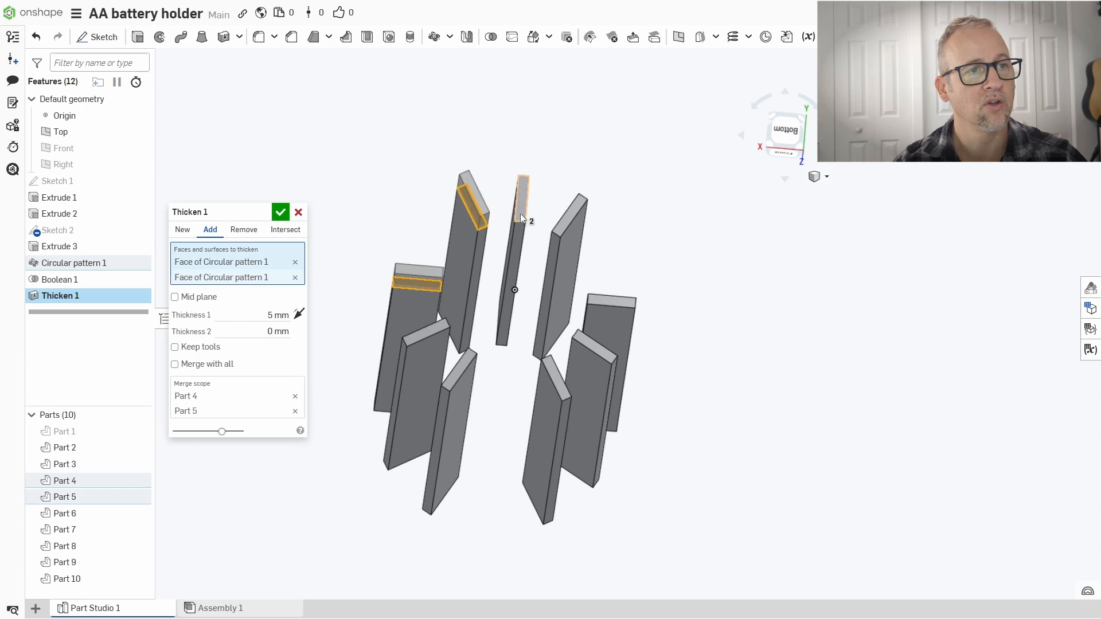
pyautogui.click(520, 213)
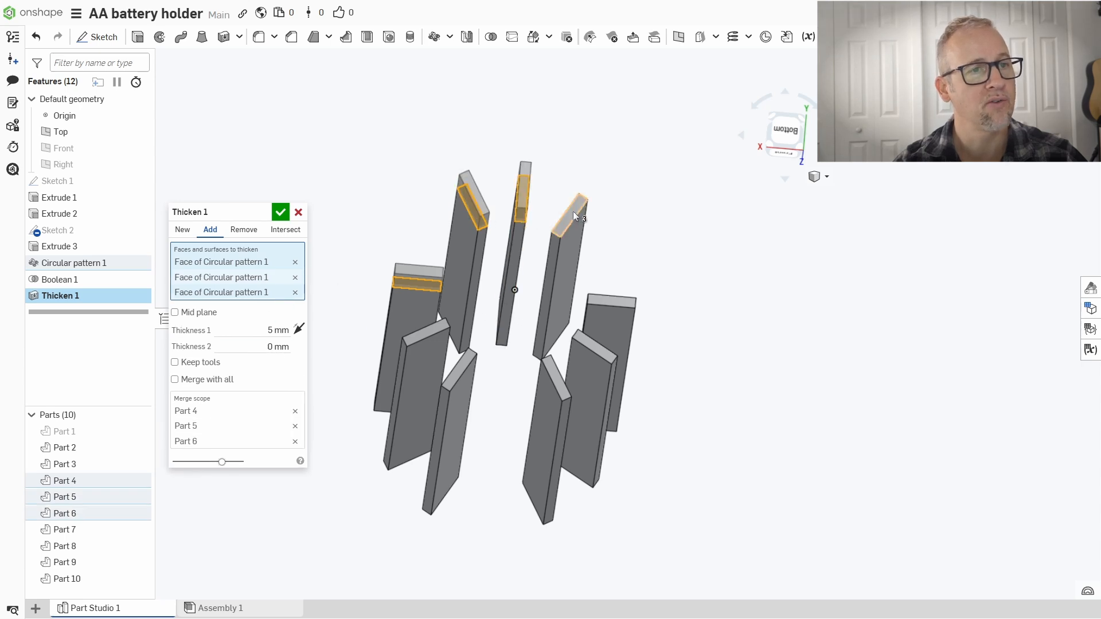
pyautogui.click(573, 212)
pyautogui.click(613, 299)
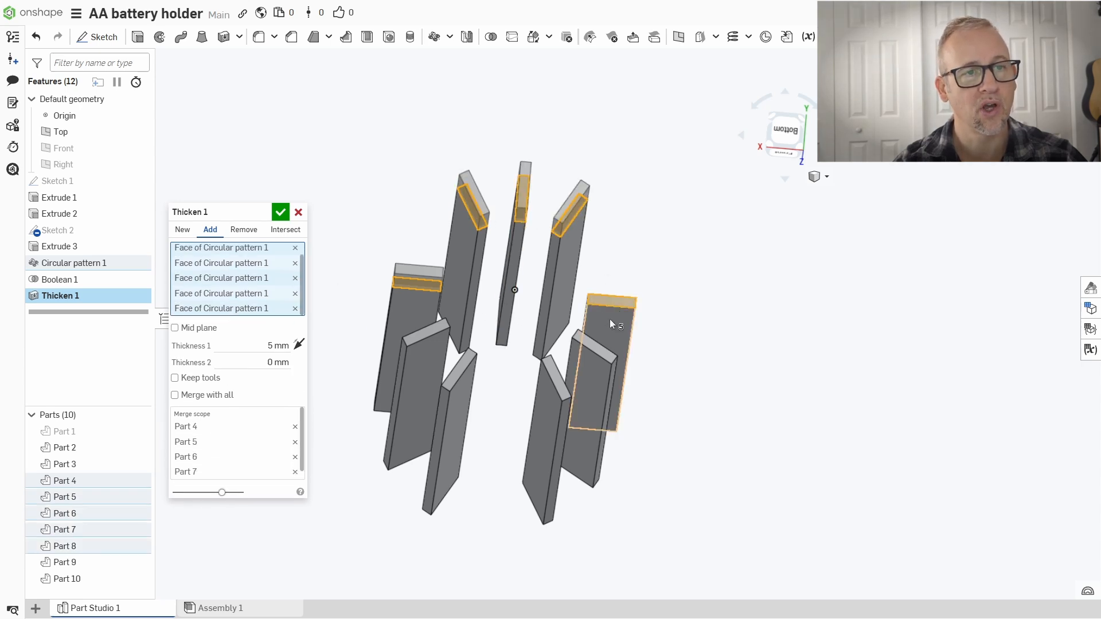
pyautogui.click(597, 354)
pyautogui.click(557, 376)
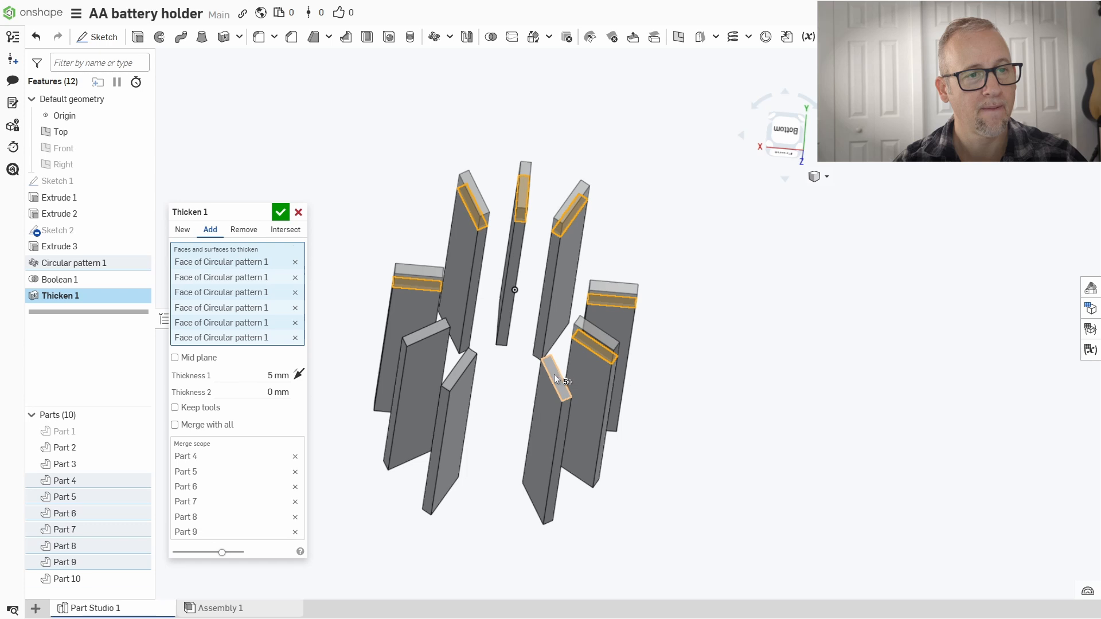
pyautogui.click(455, 375)
pyautogui.click(424, 331)
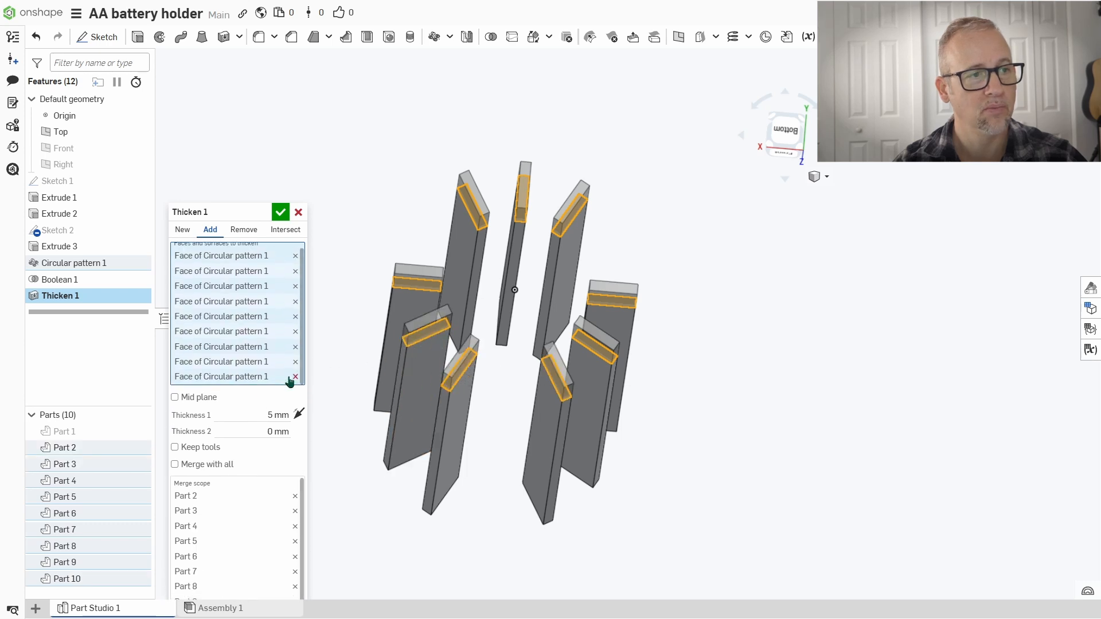
pyautogui.click(255, 418)
pyautogui.write('1')
pyautogui.press('Return')
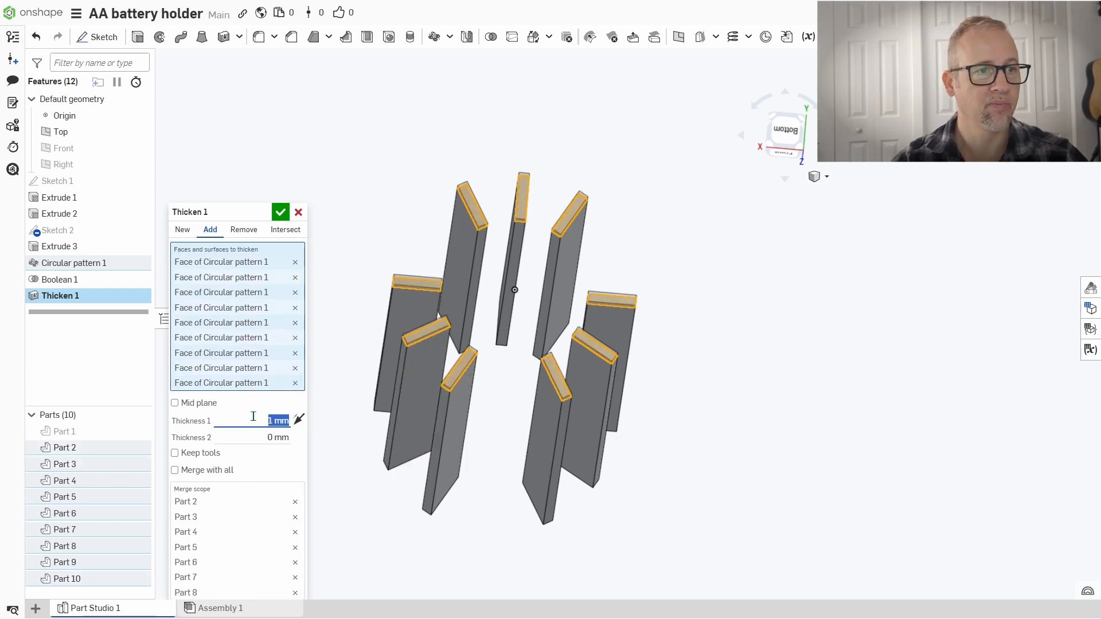
pyautogui.click(280, 212)
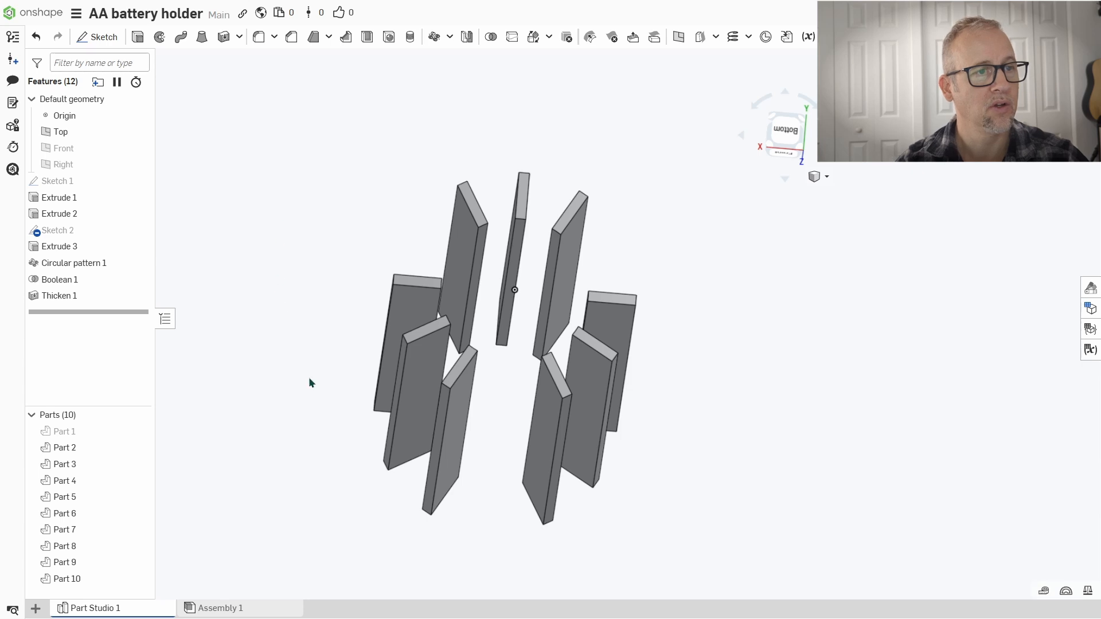
# Step: Show the tube again and set up a Boolean subtraction with the tube as the target
pyautogui.click(138, 432)
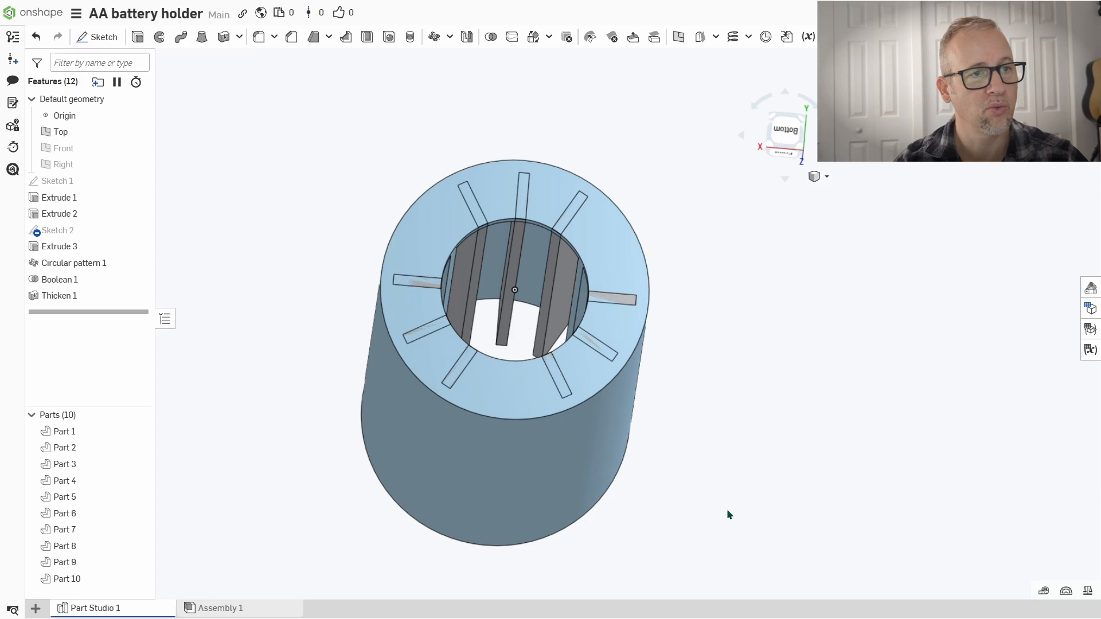
pyautogui.moveTo(726, 508); pyautogui.dragTo(698, 312, button='right')
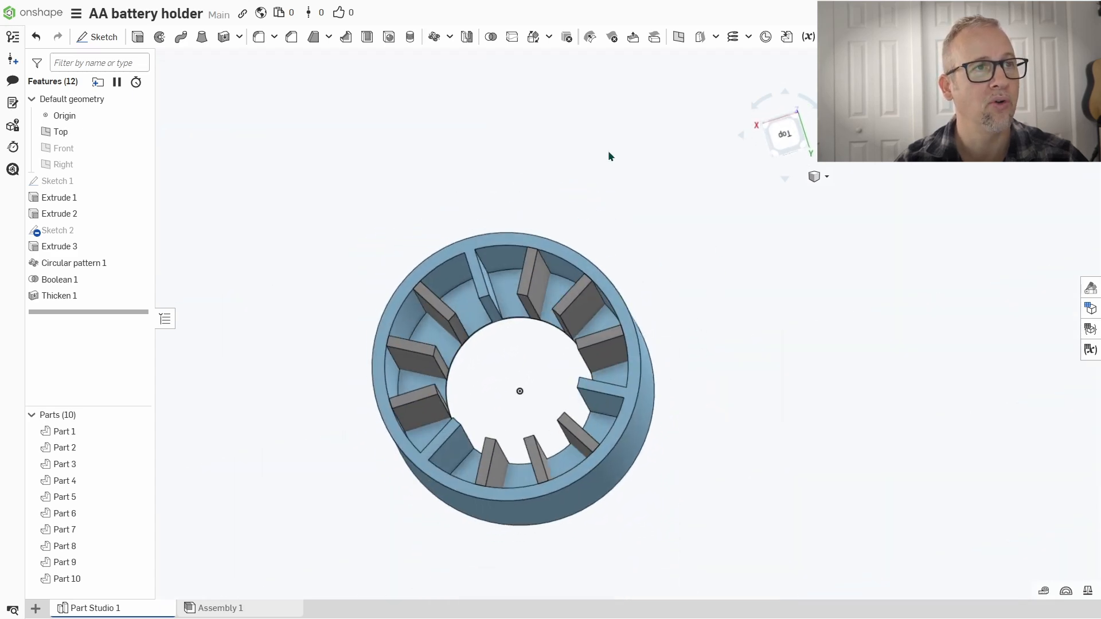
pyautogui.click(491, 36)
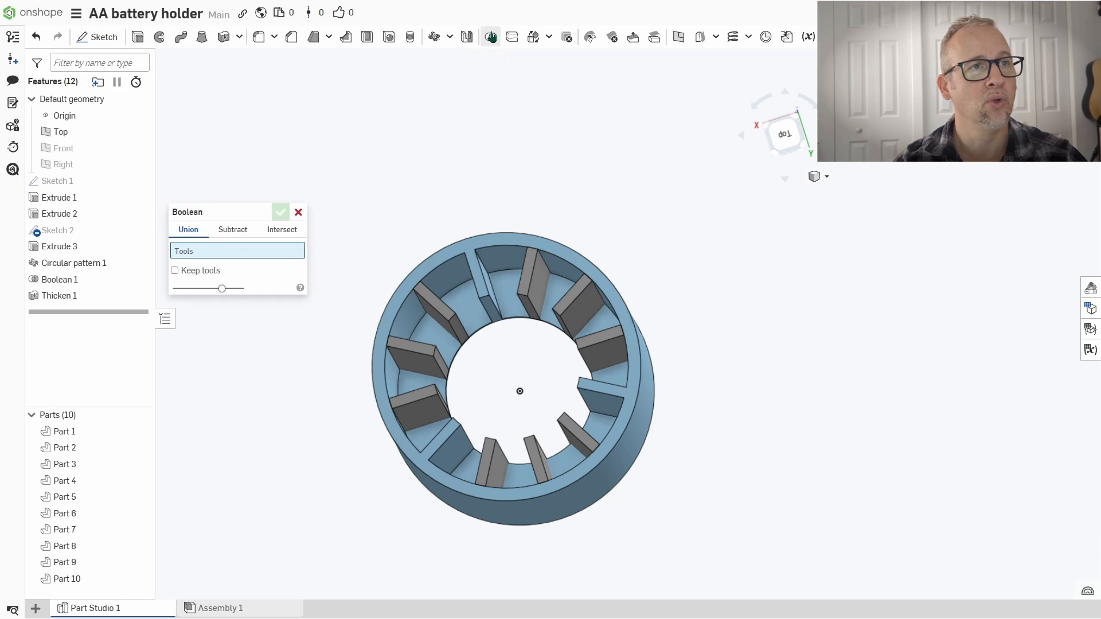
pyautogui.click(233, 231)
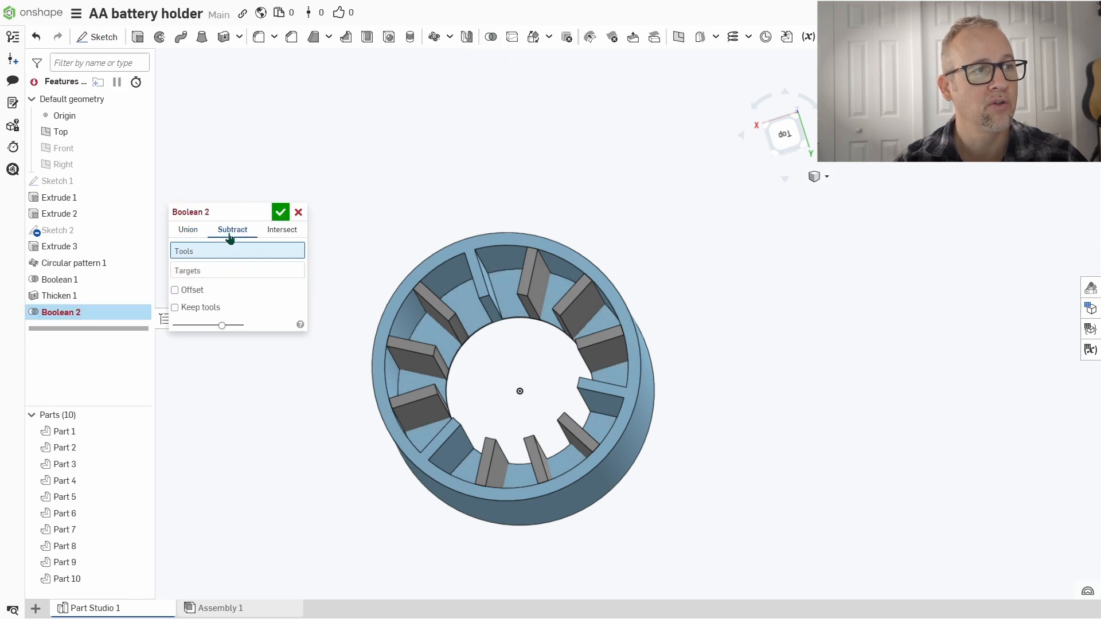
pyautogui.click(193, 272)
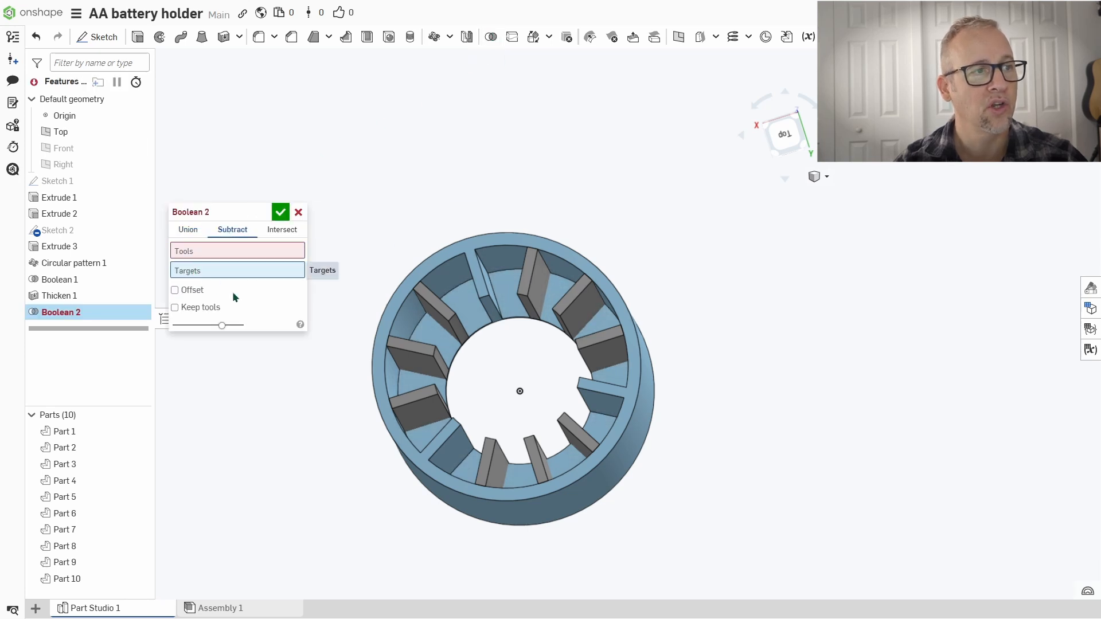
pyautogui.click(481, 295)
# Step: Subtract the nine separate ribs from the tube as tools, without keeping them, to cut radial slots in the end wall
pyautogui.click(194, 250)
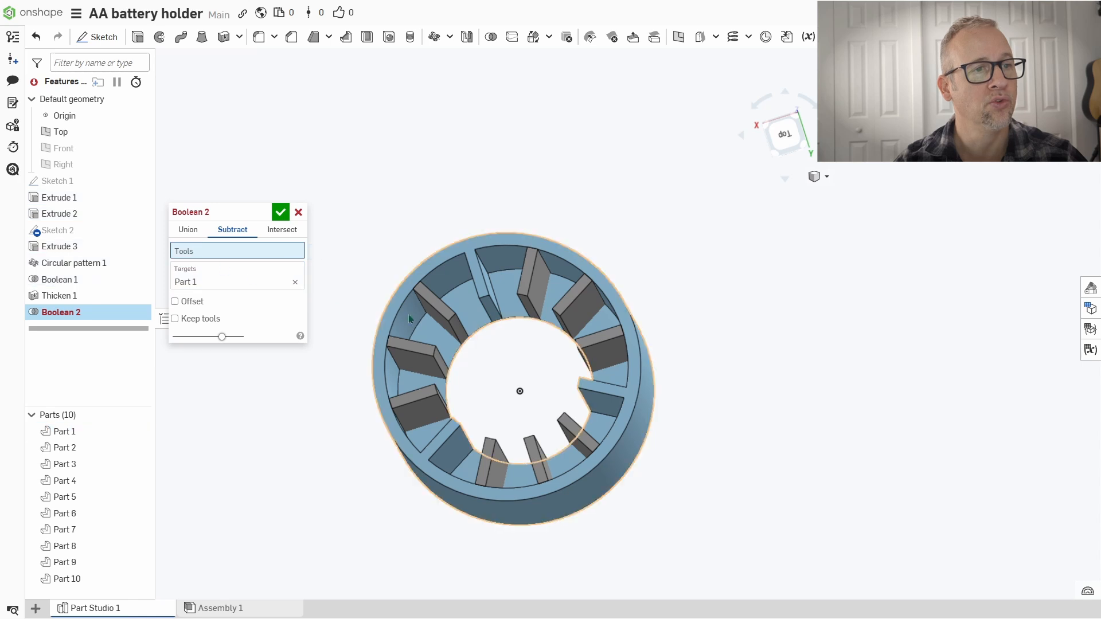
pyautogui.click(431, 312)
pyautogui.click(428, 360)
pyautogui.click(424, 405)
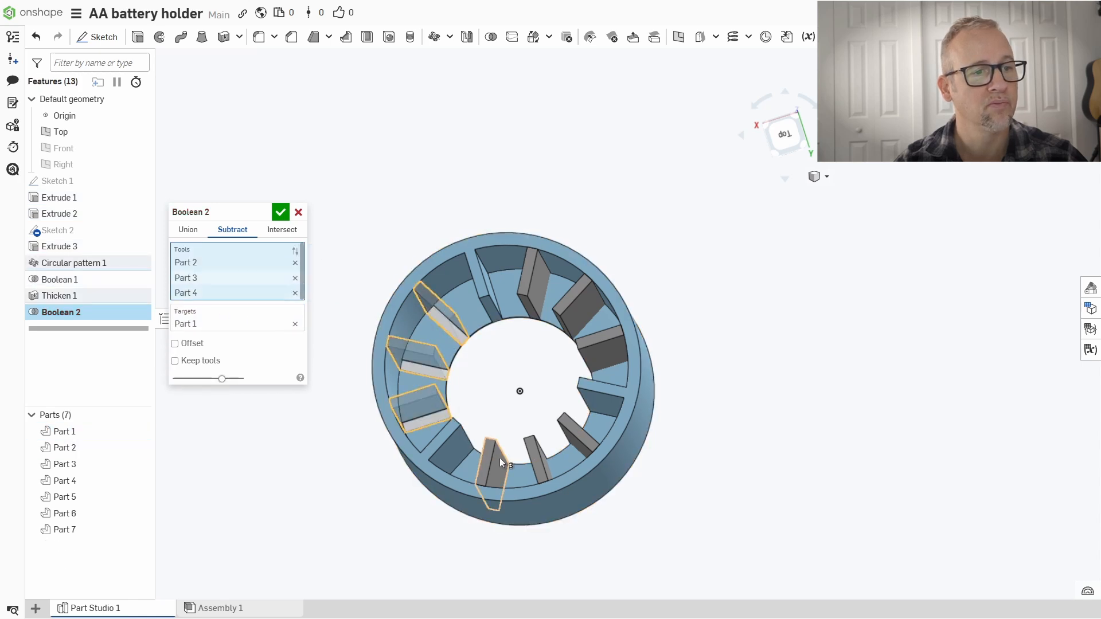
pyautogui.click(500, 457)
pyautogui.click(532, 450)
pyautogui.click(575, 435)
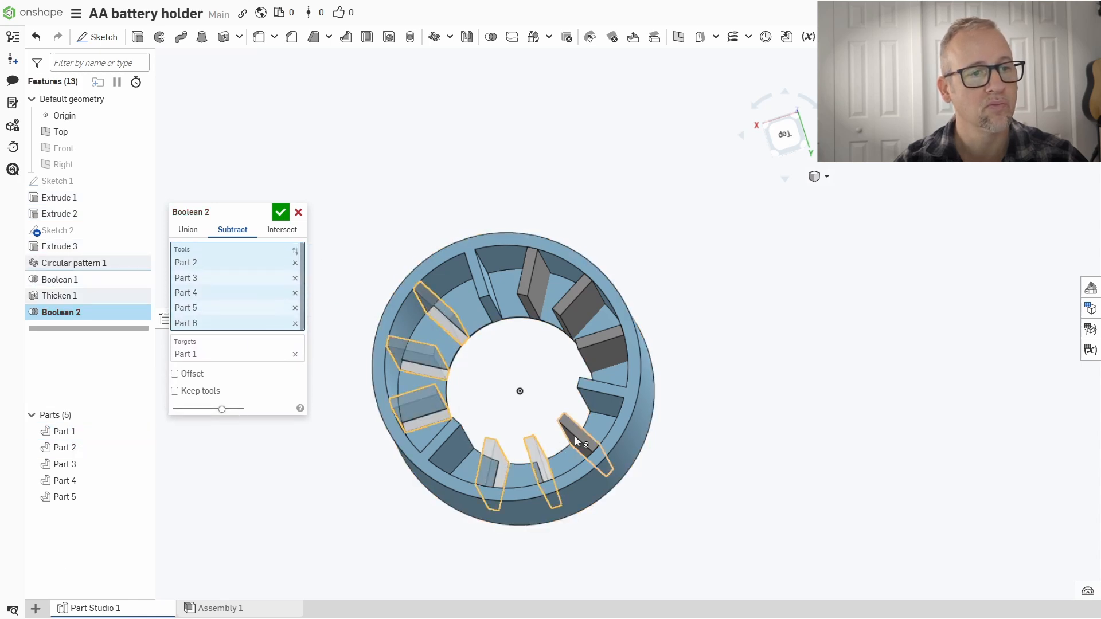
pyautogui.click(594, 350)
pyautogui.click(582, 316)
pyautogui.click(529, 298)
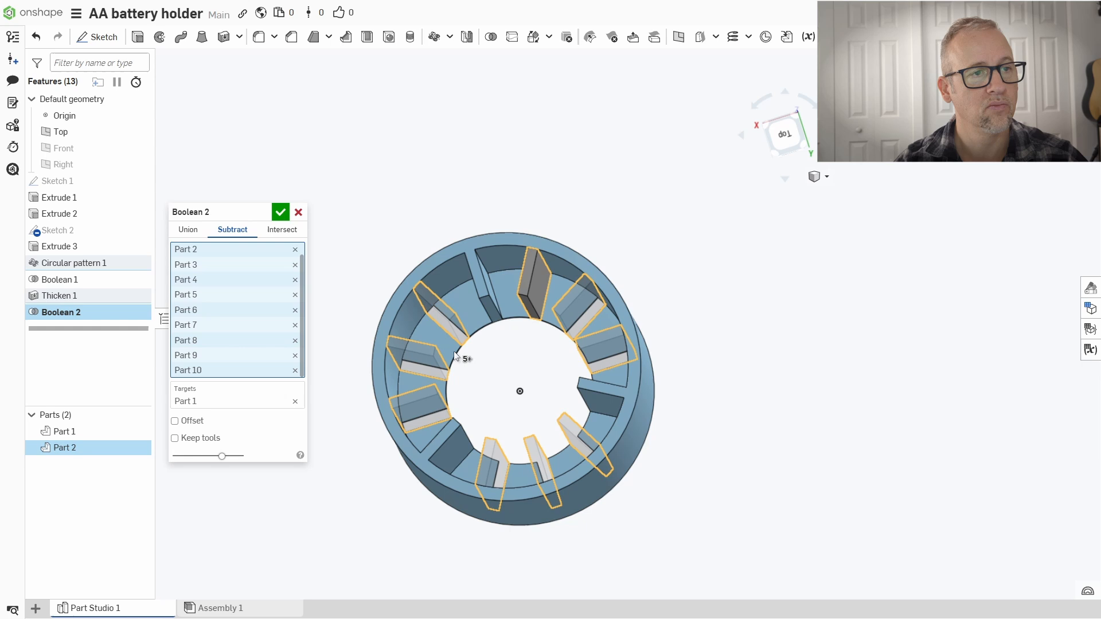
pyautogui.click(277, 217)
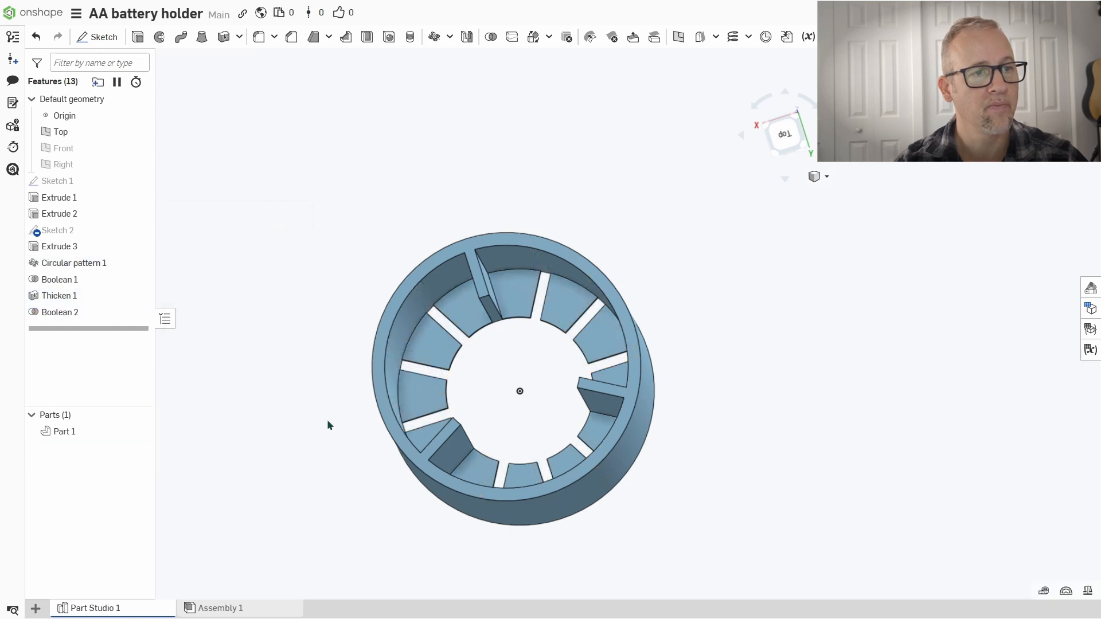
# Step: Examine the radial slots and the segments between them in the end wall from the tube's open end
pyautogui.click(783, 134)
pyautogui.scroll(5, 653, 318)
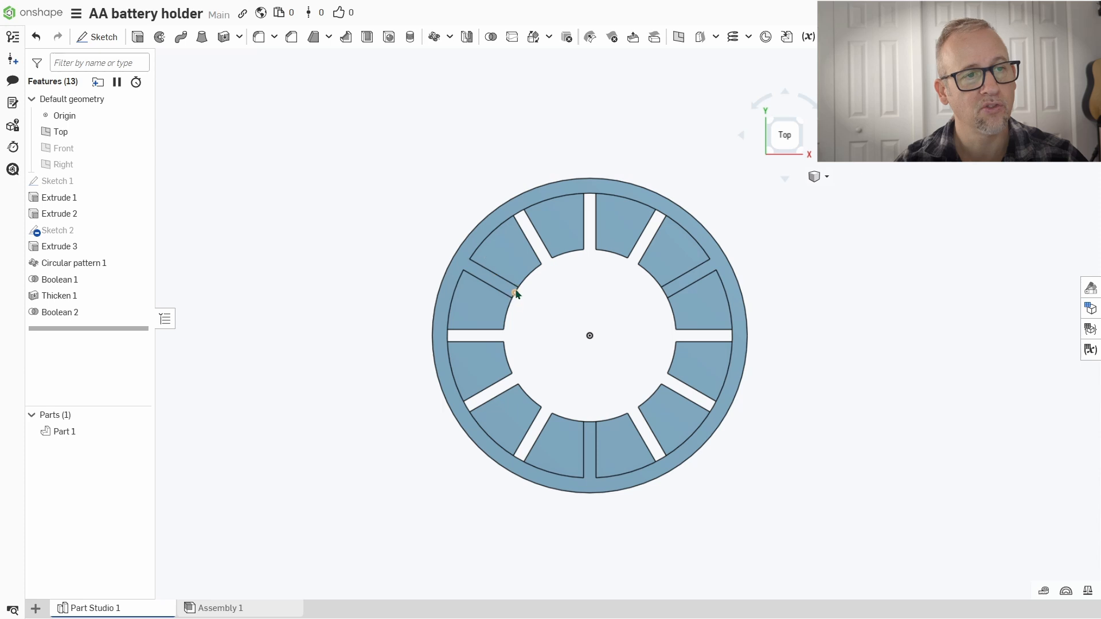
pyautogui.moveTo(556, 312)
pyautogui.mouseDown(button='right')
pyautogui.moveTo(548, 305)
pyautogui.moveTo(545, 337)
pyautogui.moveTo(545, 327)
pyautogui.mouseUp(button='right')
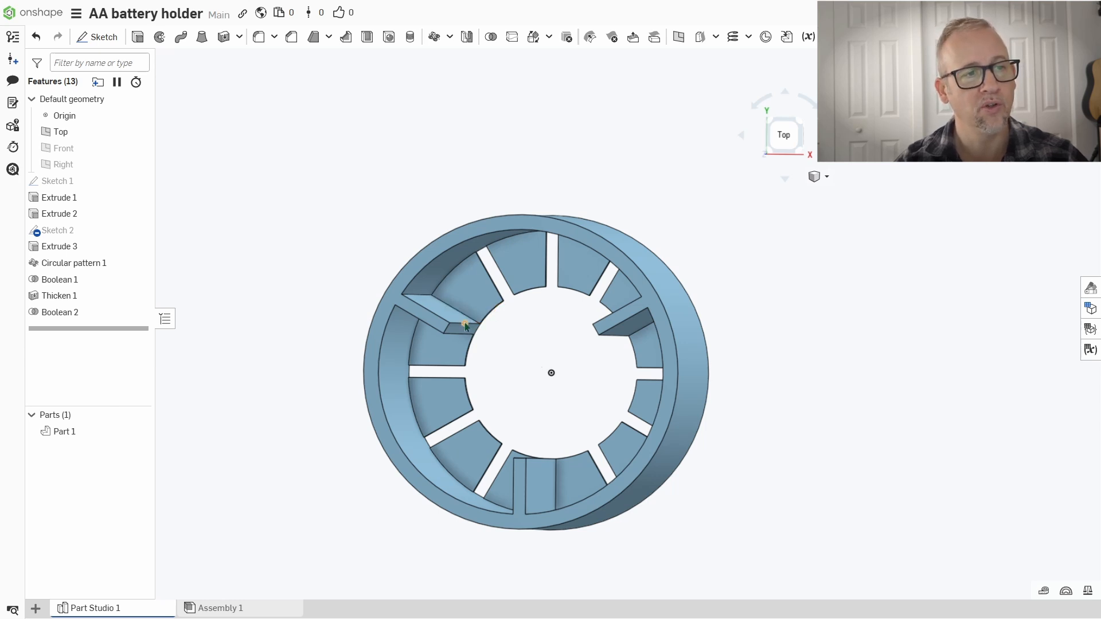
pyautogui.scroll(4, 566, 364)
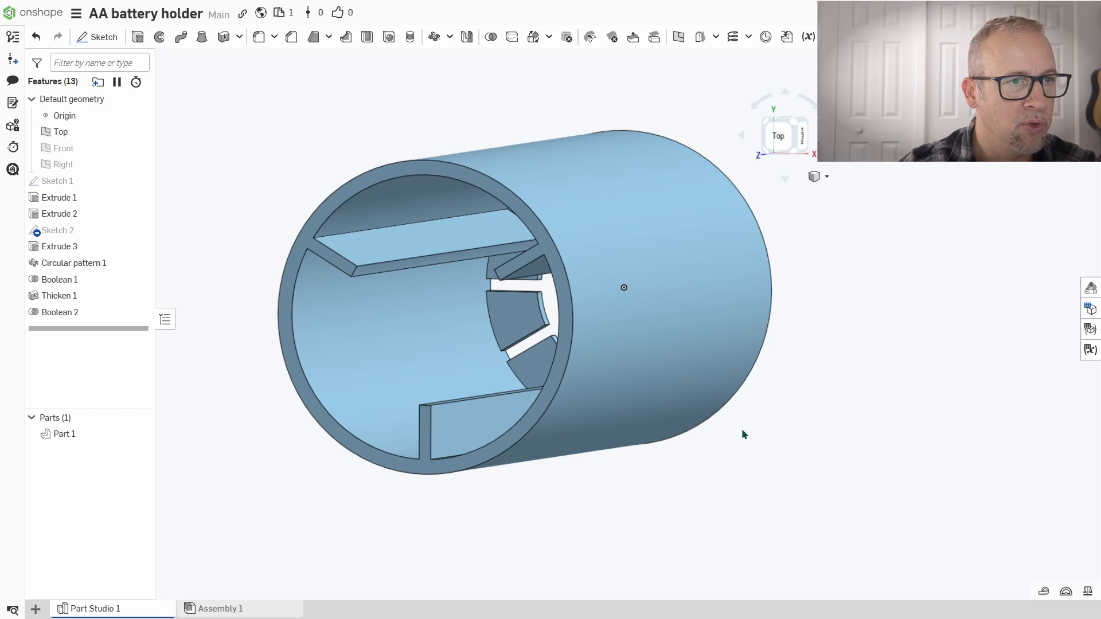
pyautogui.press('Right')
pyautogui.press('Right')
pyautogui.press('Right')
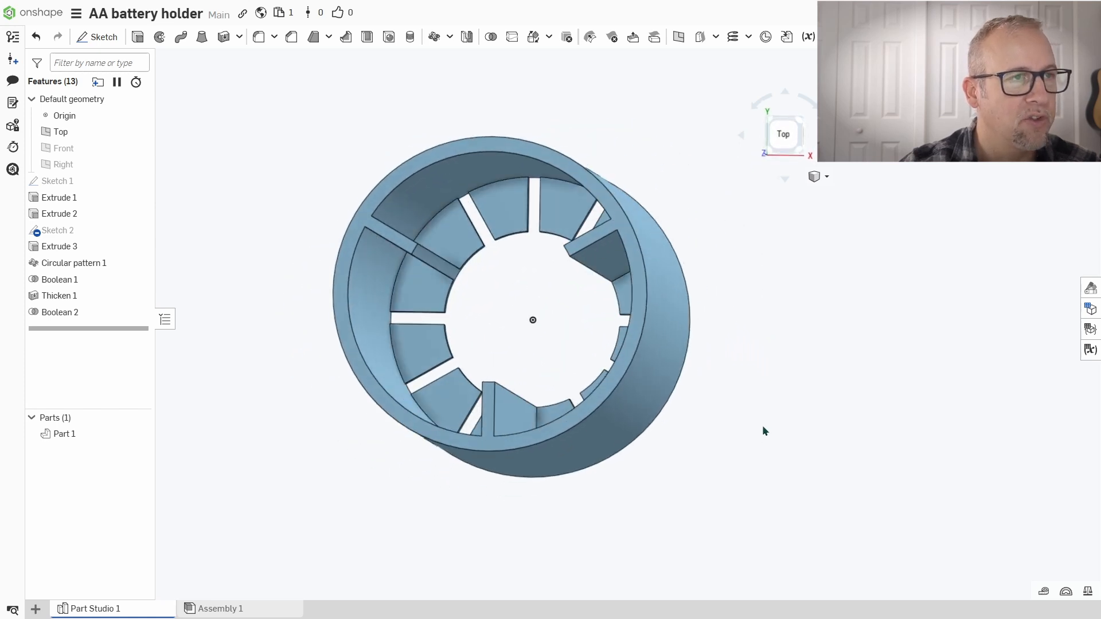
pyautogui.press('Up')
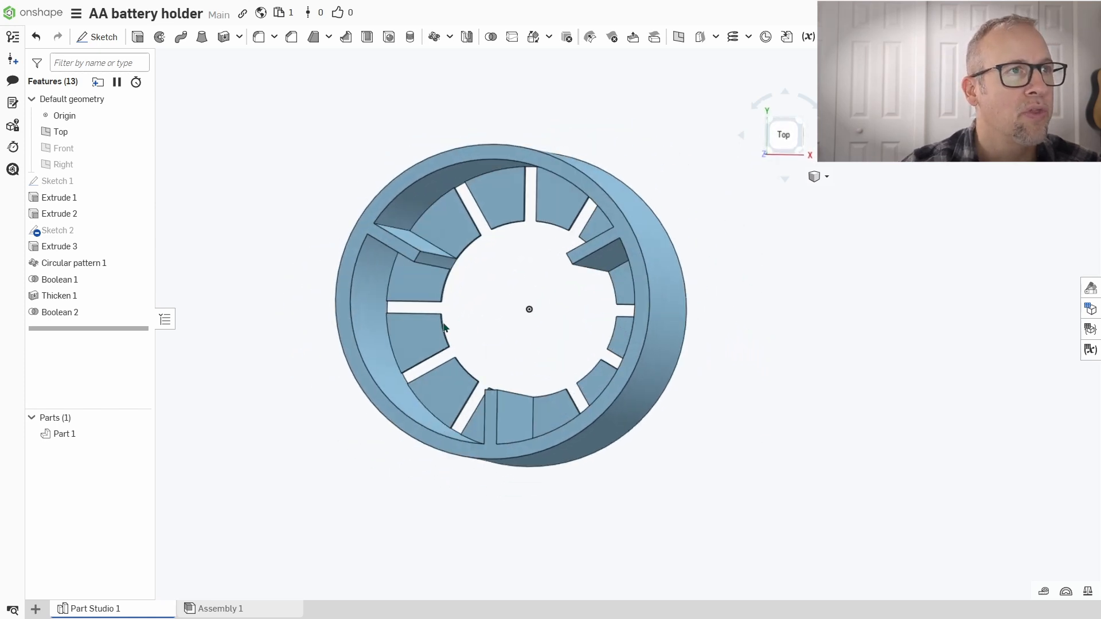
# Step: Remove the six end-wall segments that do not touch a rib by extruding their inner faces 25 mm outward through the wall
pyautogui.click(137, 37)
pyautogui.click(409, 340)
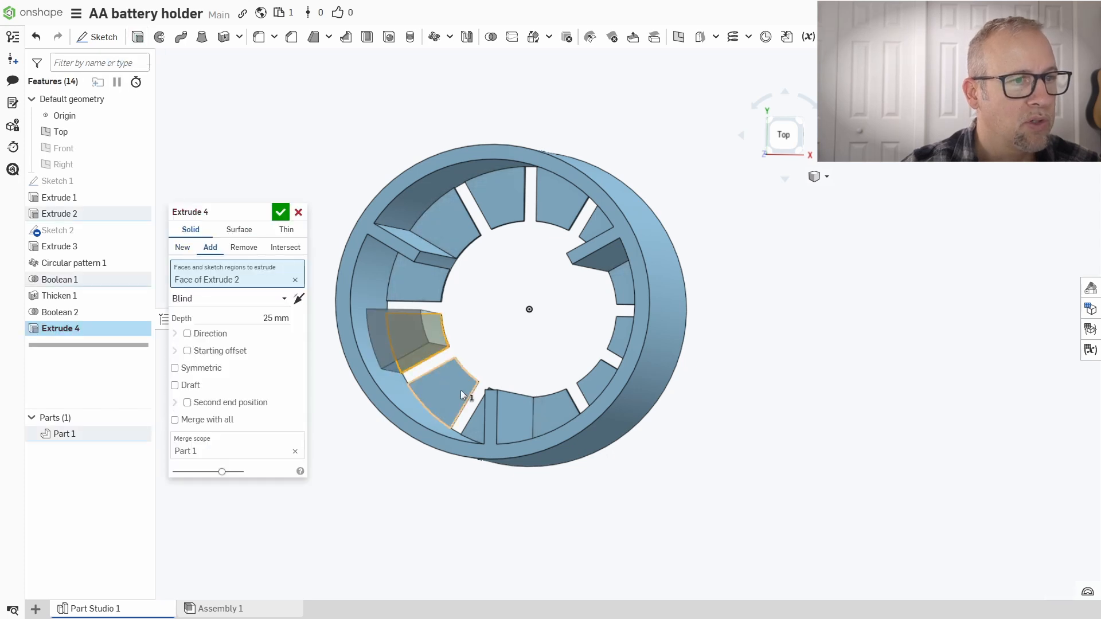
pyautogui.click(460, 390)
pyautogui.click(600, 376)
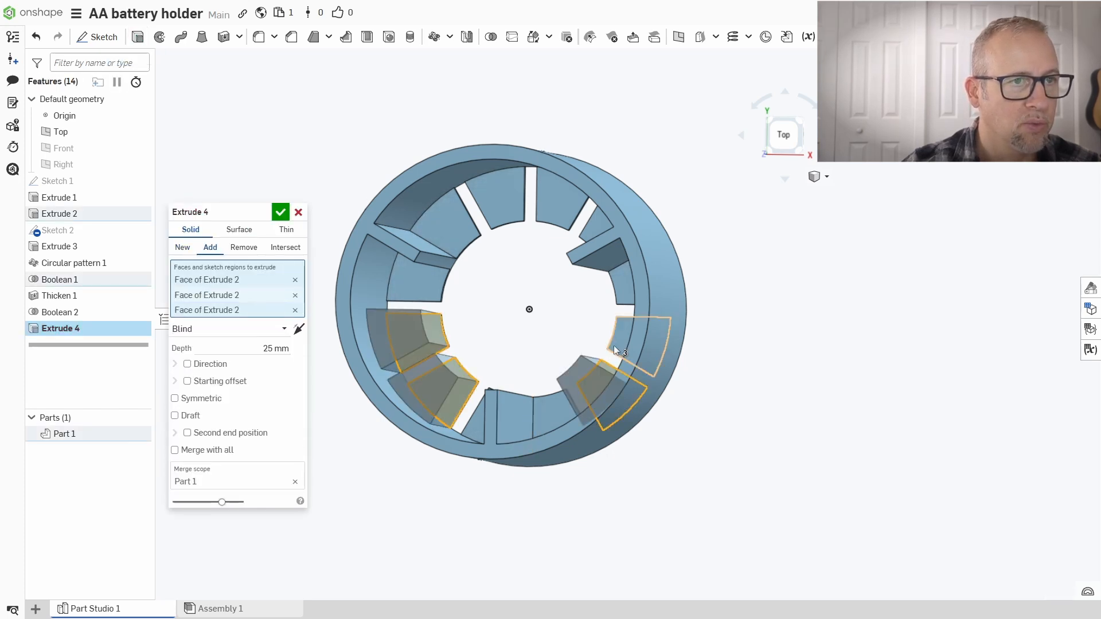
pyautogui.click(613, 345)
pyautogui.click(559, 197)
pyautogui.click(512, 204)
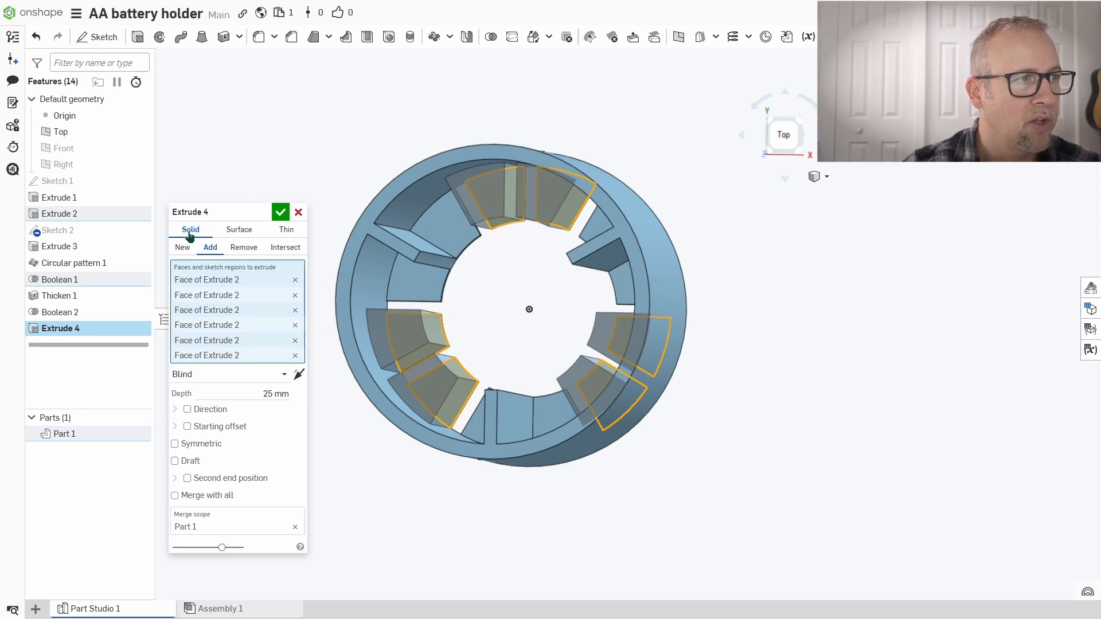
pyautogui.click(238, 250)
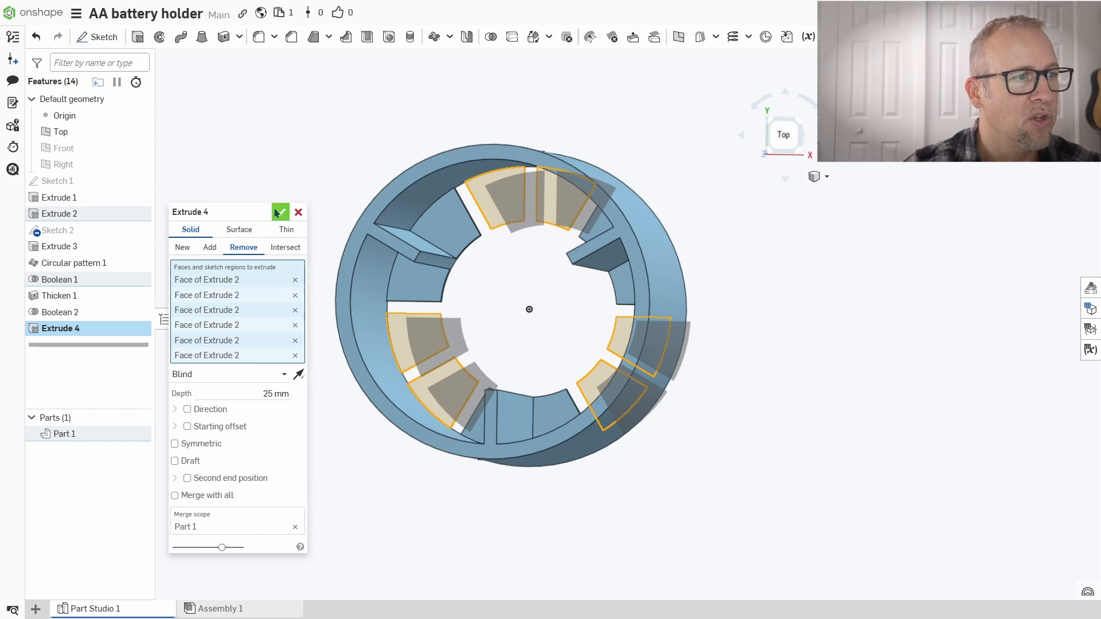
pyautogui.moveTo(310, 246); pyautogui.dragTo(406, 278, button='right')
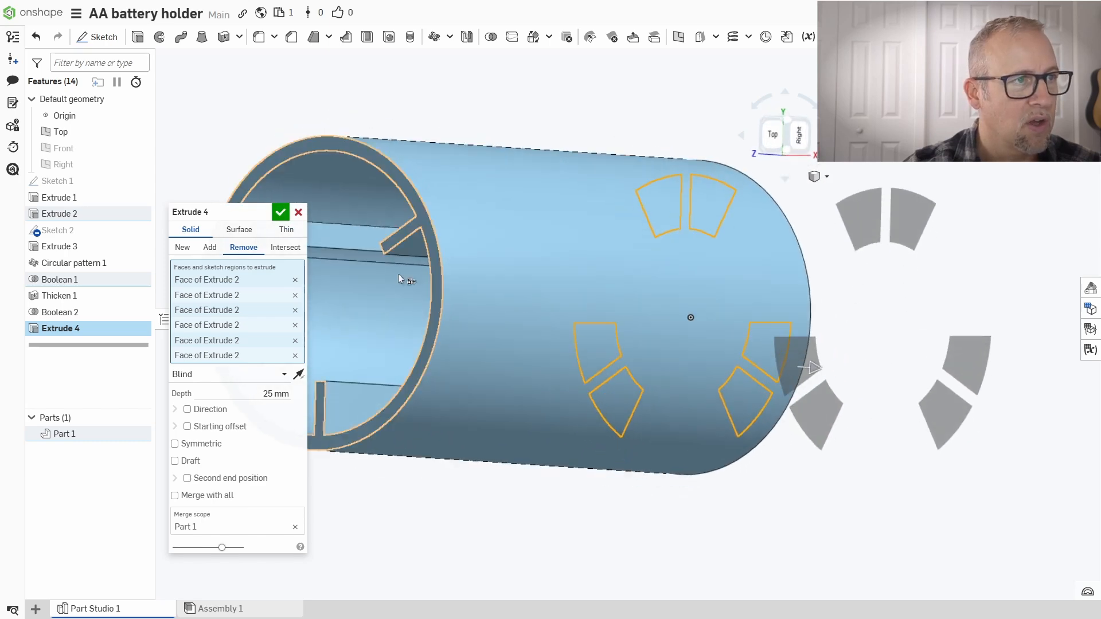
pyautogui.press('Return')
# Step: Sketch a horizontal rectangle about 1.27 mm high on the tube's open-end face, level with the origin and overlapping the tube wall
pyautogui.hotkey('shift', '5')
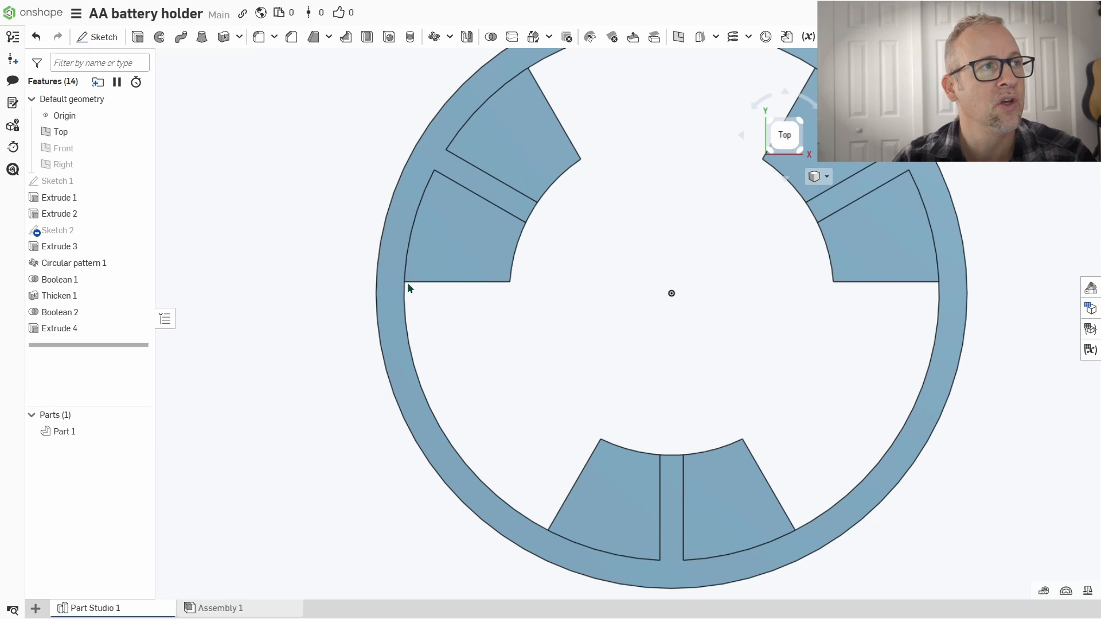
pyautogui.click(98, 37)
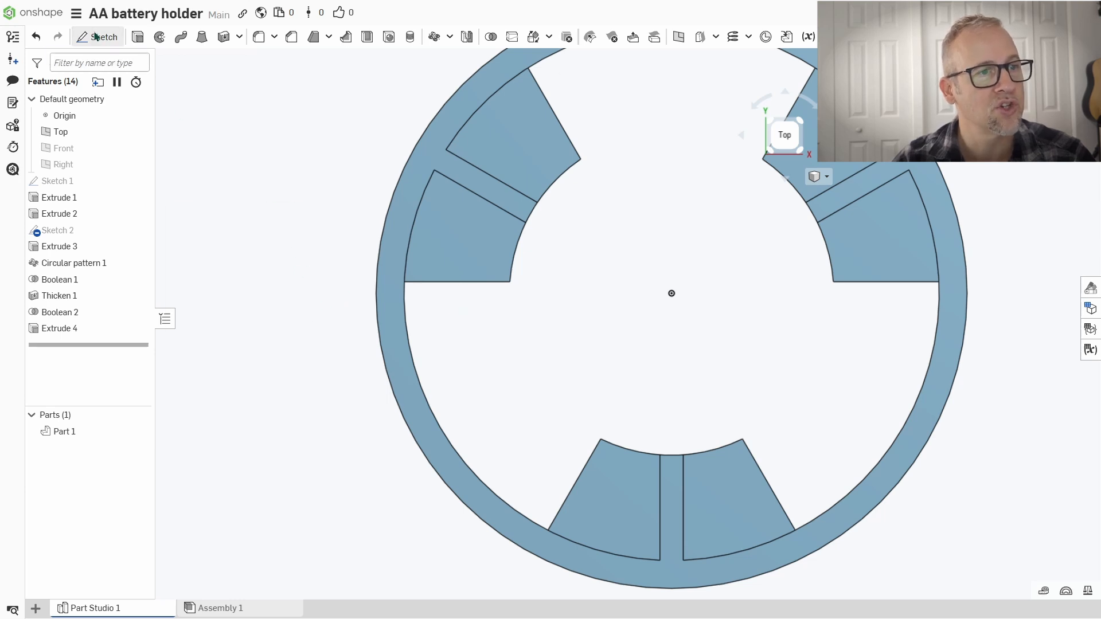
pyautogui.click(394, 333)
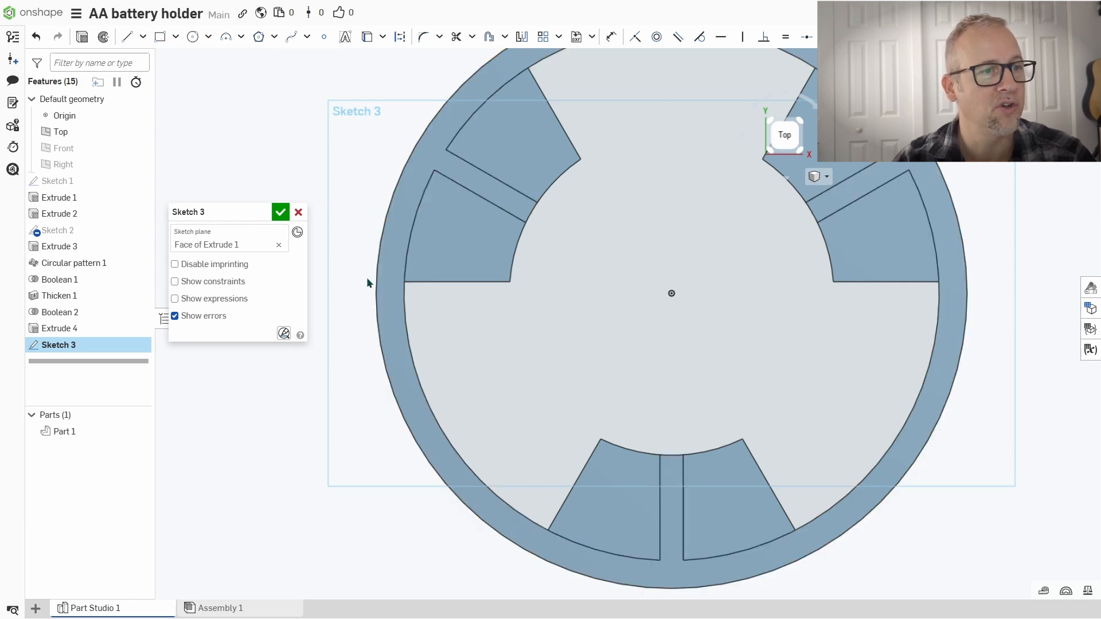
pyautogui.click(166, 38)
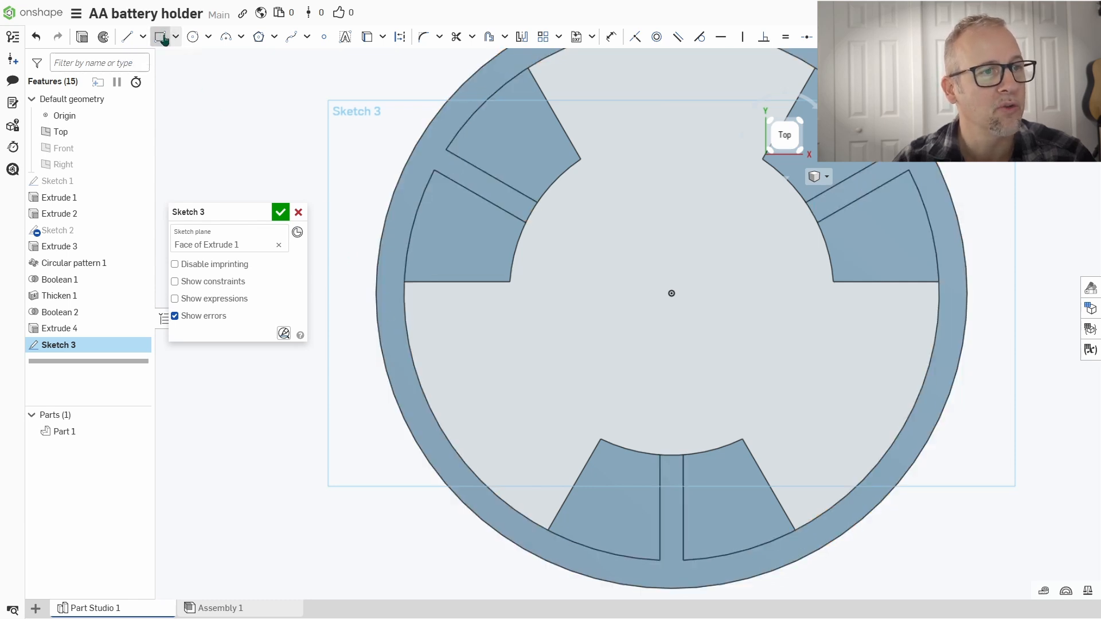
pyautogui.click(529, 293)
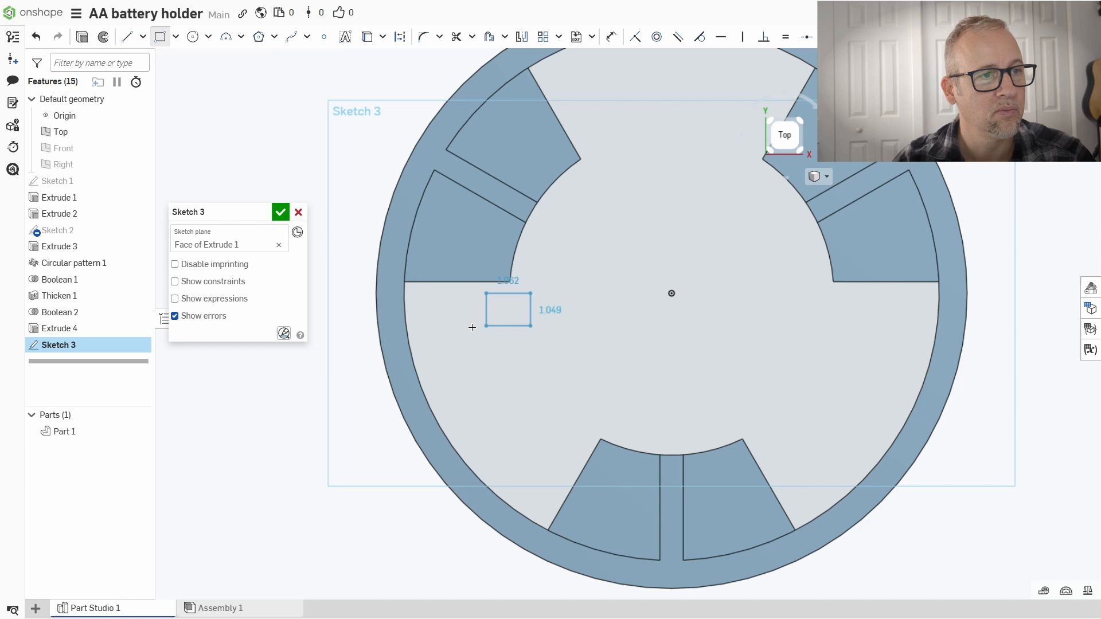
pyautogui.click(388, 323)
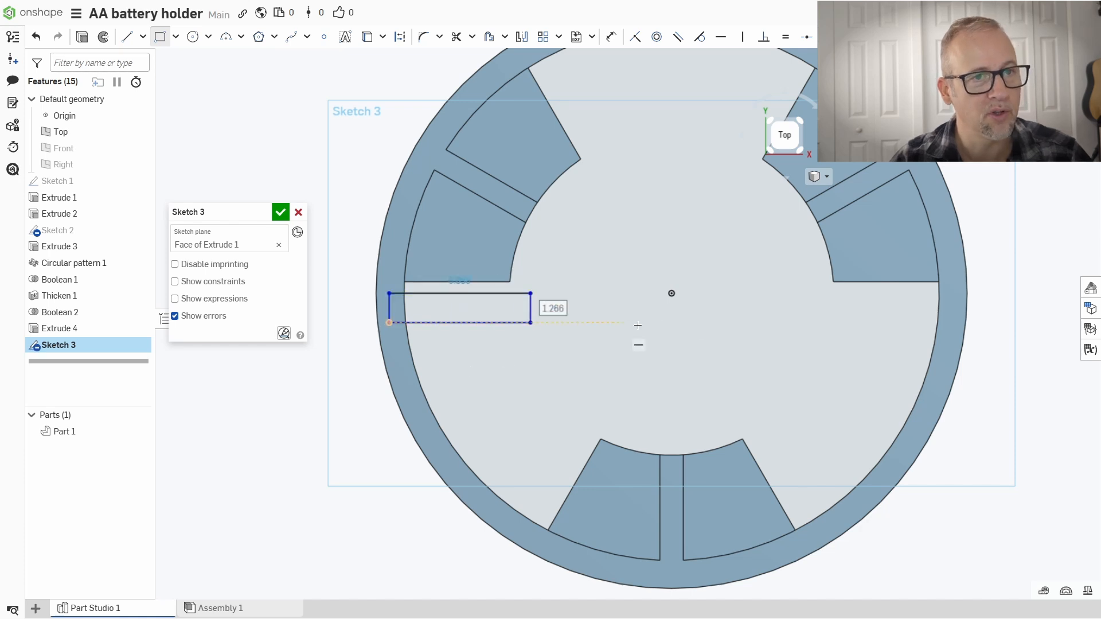
# Step: Dimension the rectangle's upper edge from the origin, set its height to 1 mm, and finish the sketch
pyautogui.press('d')
pyautogui.click(671, 294)
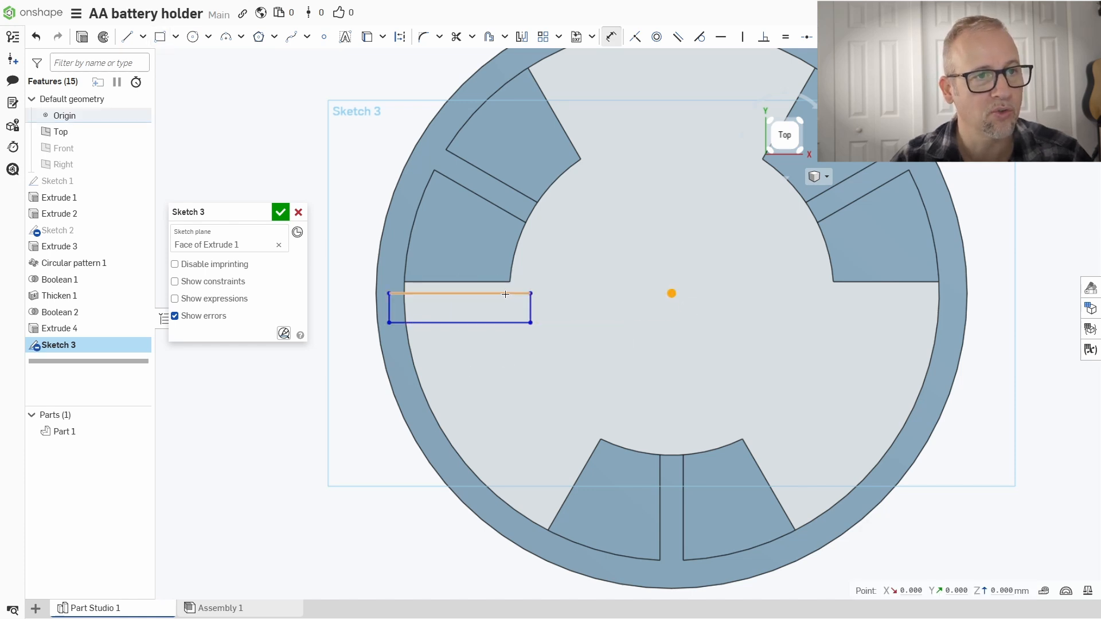
pyautogui.click(513, 293)
pyautogui.click(572, 295)
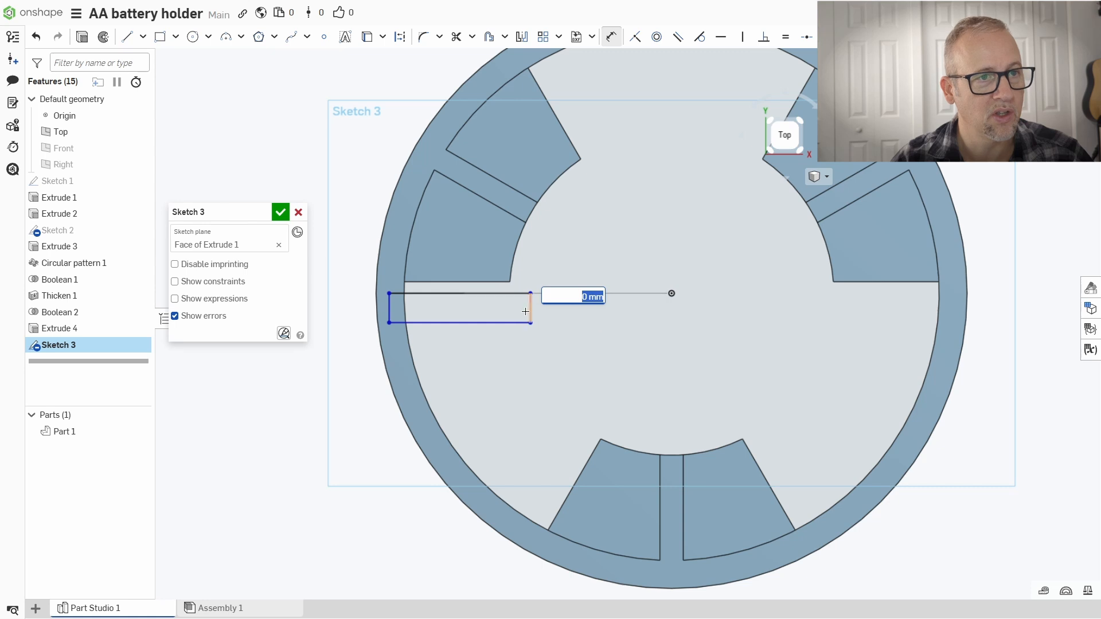
pyautogui.click(505, 294)
pyautogui.click(503, 322)
pyautogui.click(507, 354)
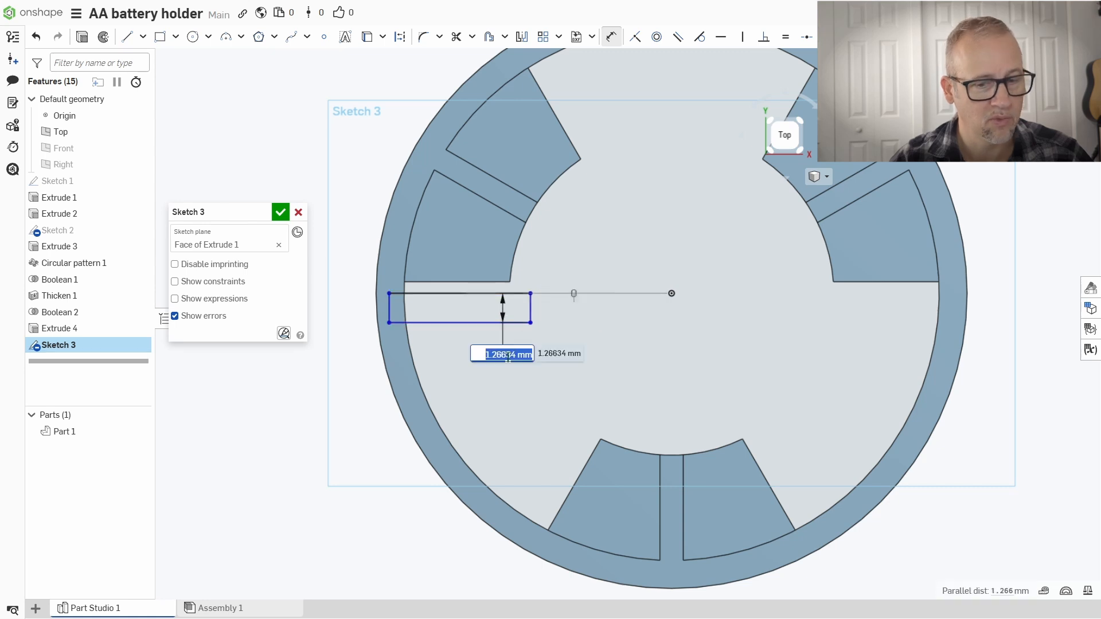
pyautogui.write('1')
pyautogui.press('Return')
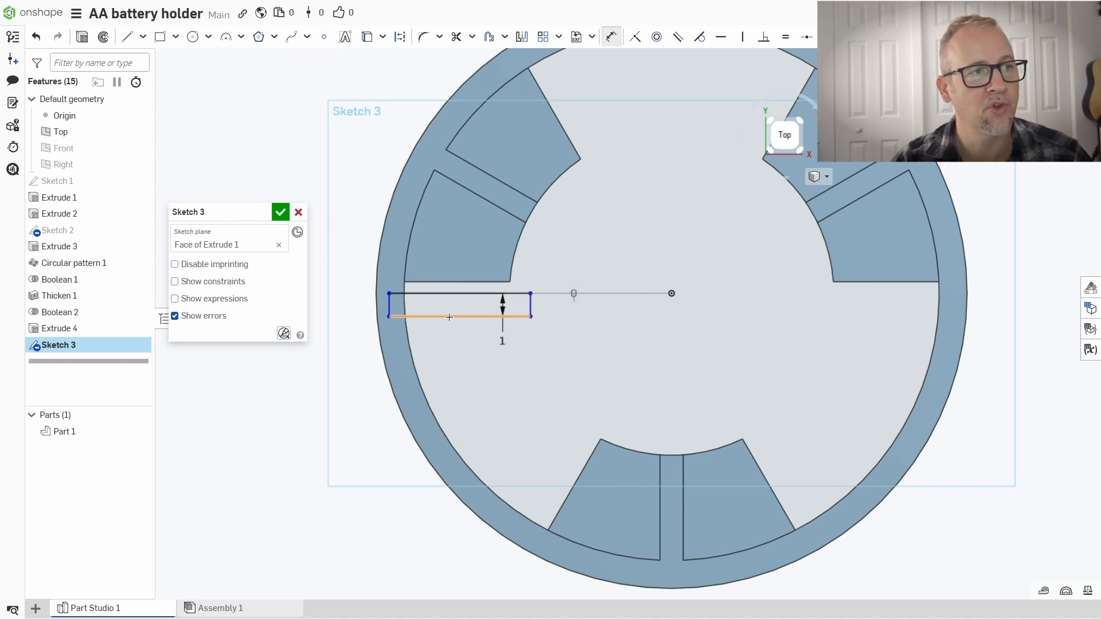
pyautogui.click(280, 212)
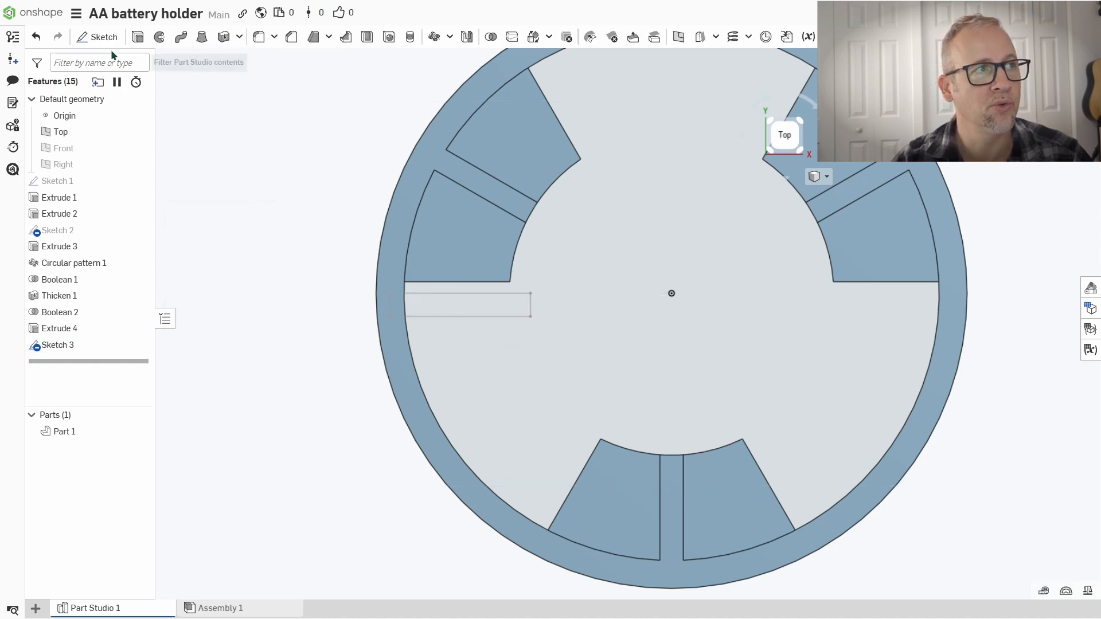
# Step: Extrude both regions of the rectangle 46 mm into the tube, adding the material to the tube
pyautogui.click(138, 36)
pyautogui.click(437, 304)
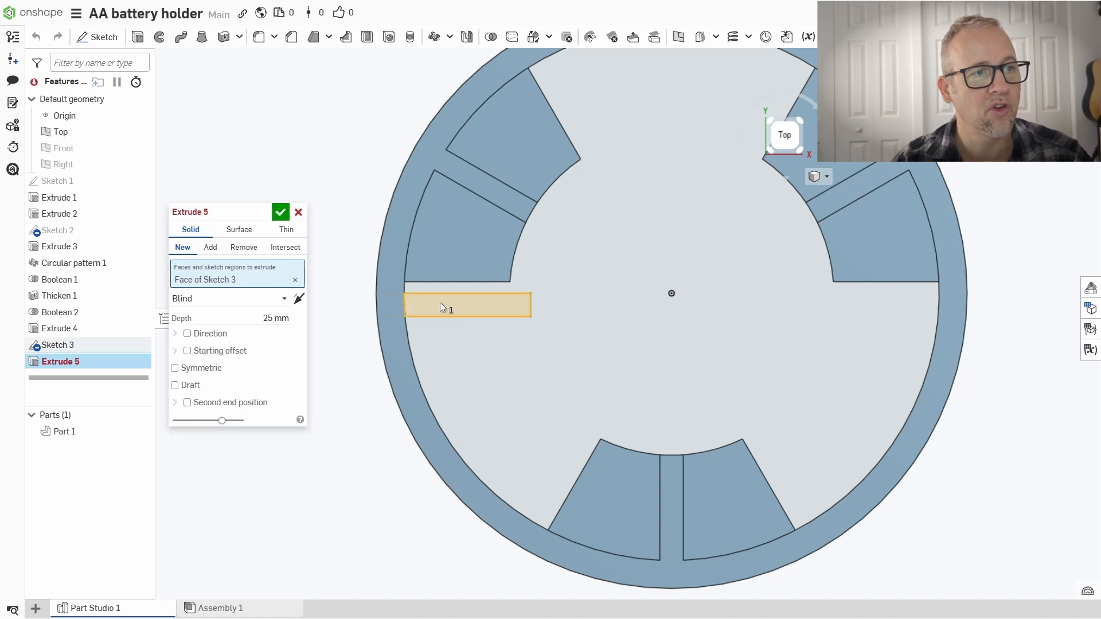
pyautogui.click(395, 307)
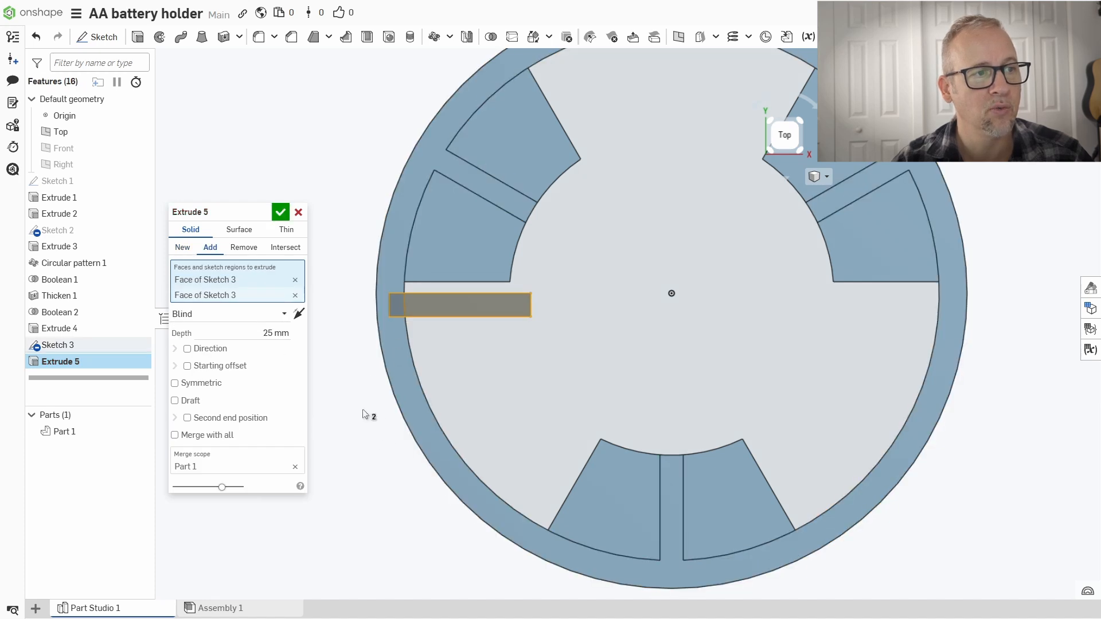
pyautogui.click(243, 333)
pyautogui.write('46')
pyautogui.press('Return')
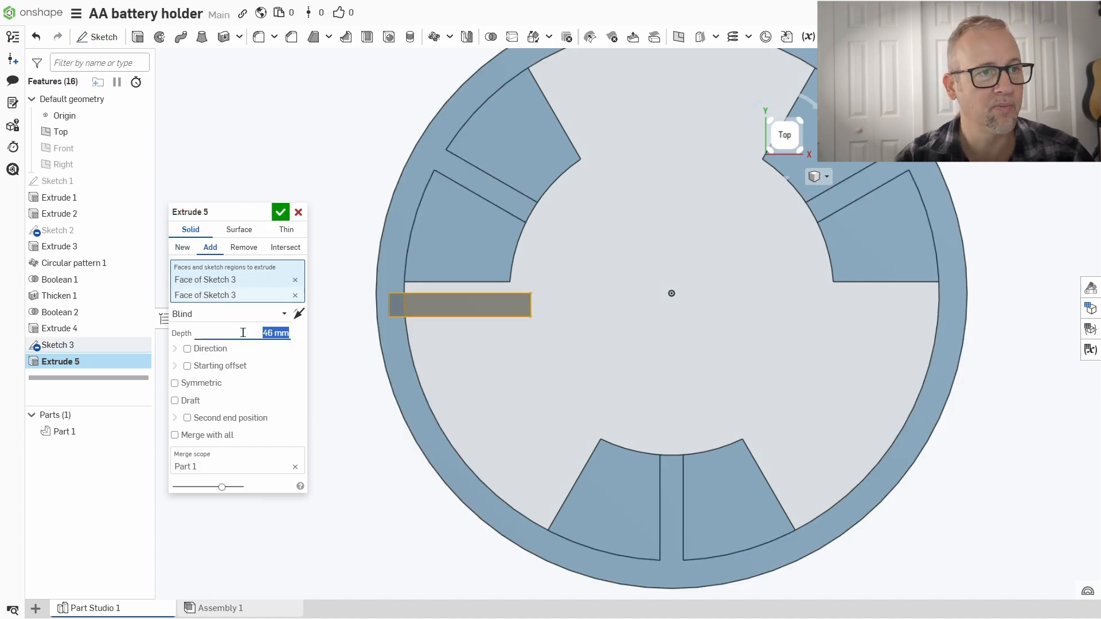
pyautogui.moveTo(439, 373); pyautogui.dragTo(569, 342, button='right')
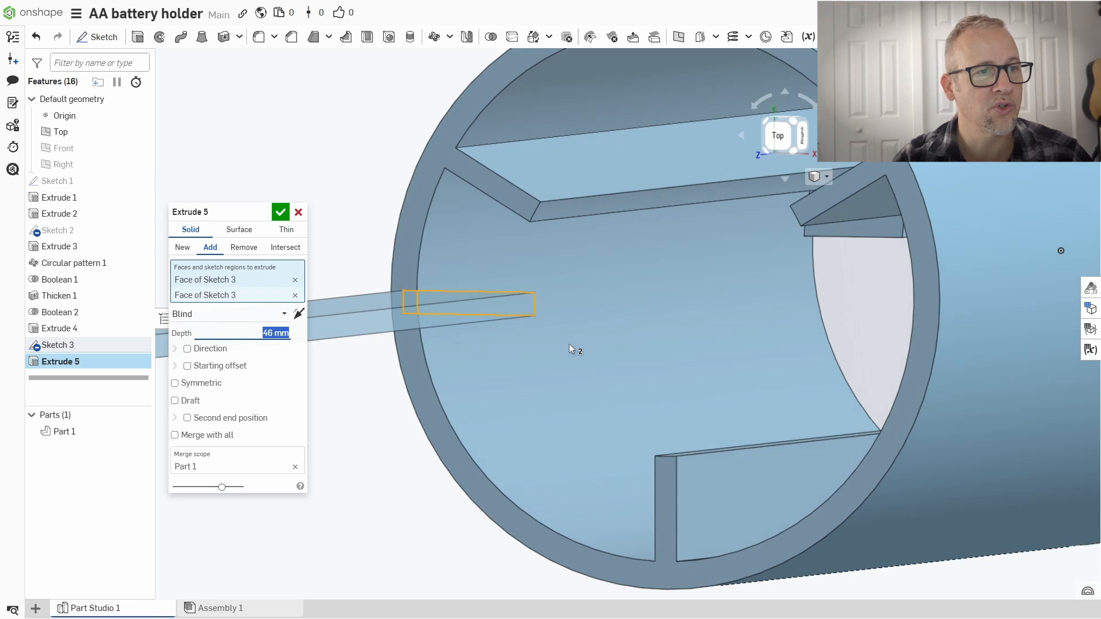
pyautogui.scroll(-5, 575, 348)
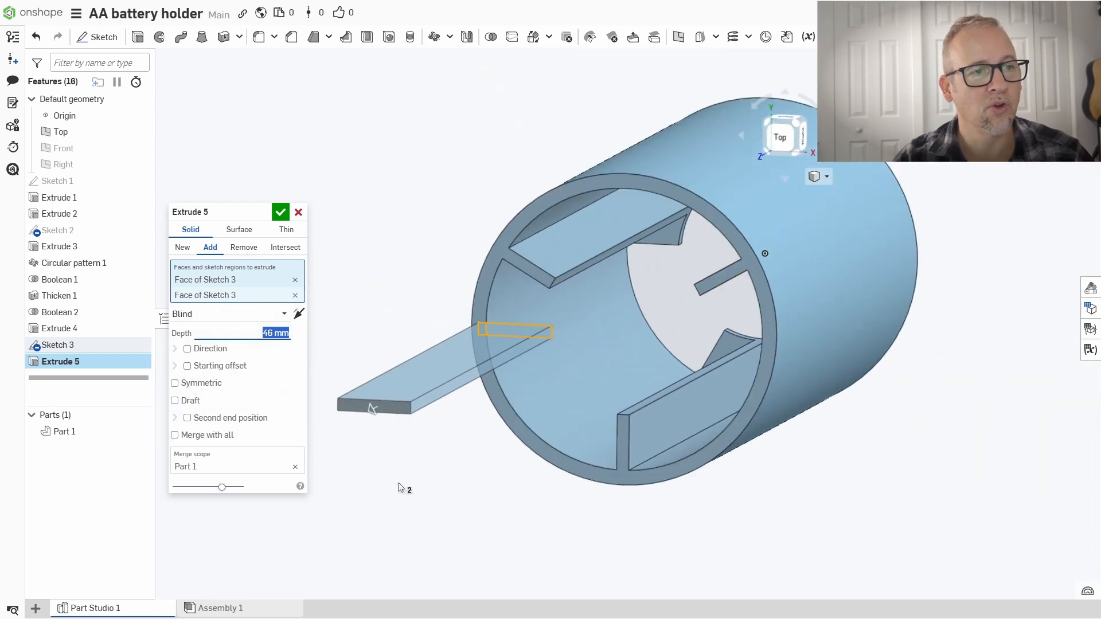
pyautogui.click(297, 314)
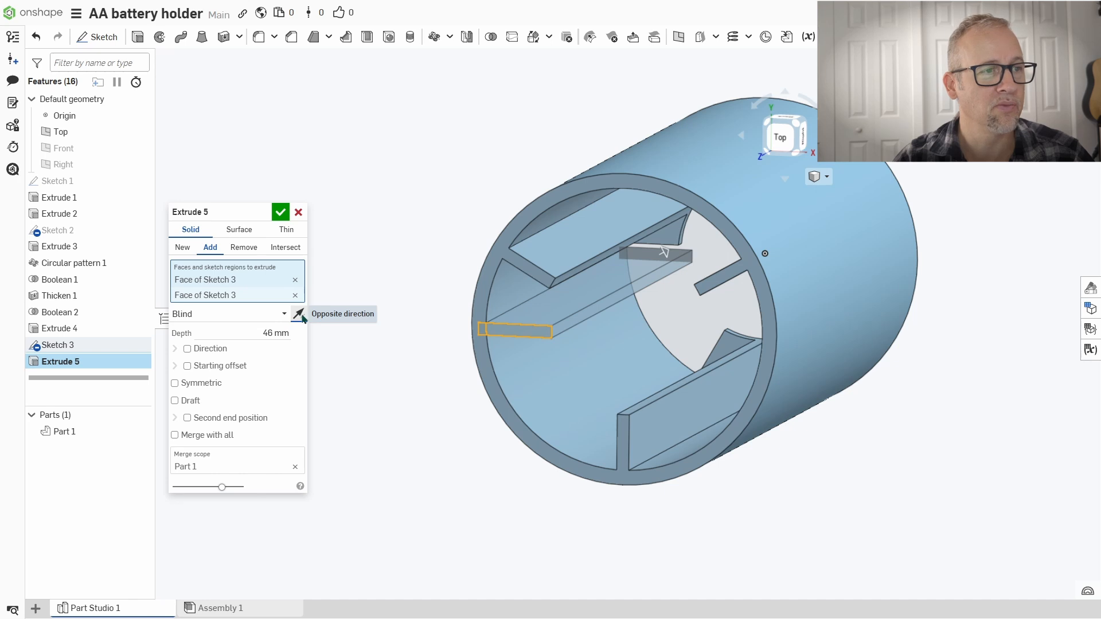
pyautogui.click(280, 212)
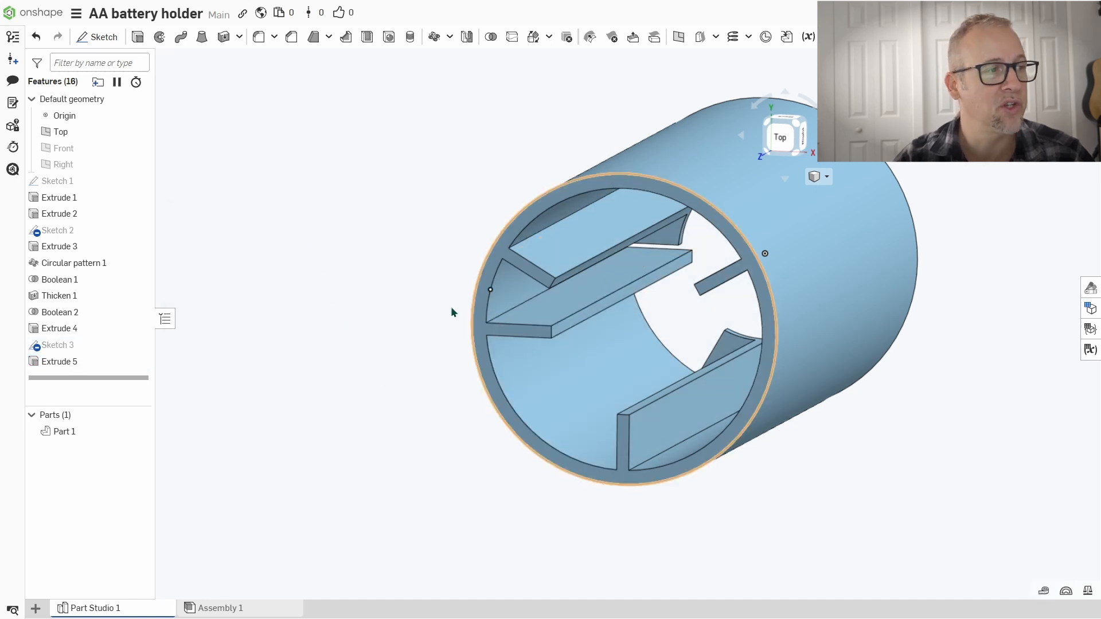
# Step: Change the rectangle's extrusion to a New result so the bar becomes a separate part
pyautogui.doubleClick(73, 363)
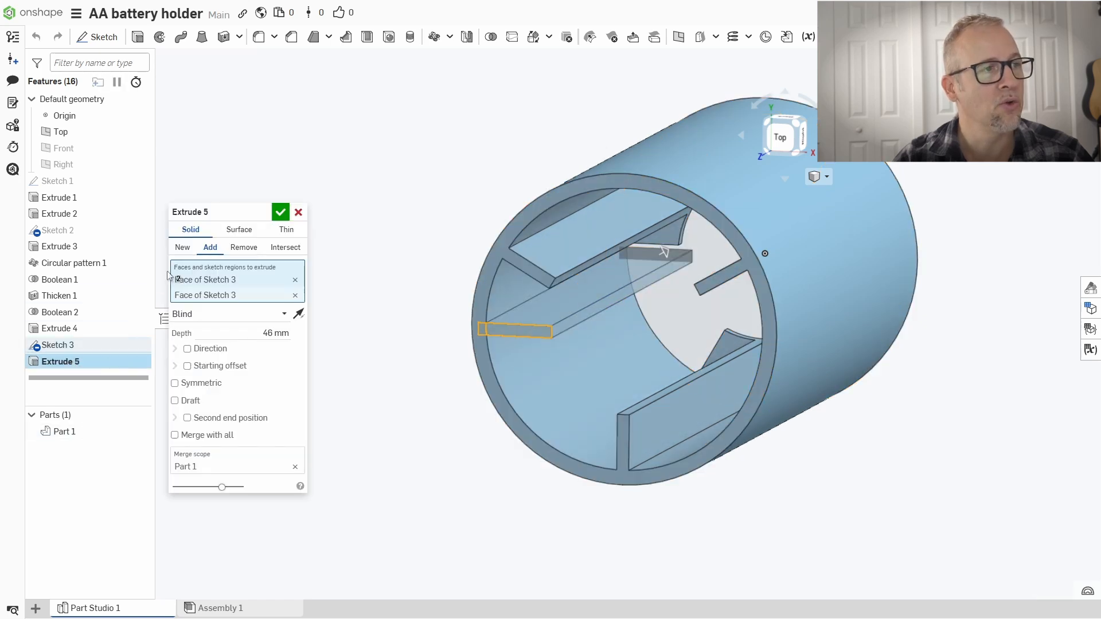
pyautogui.click(181, 248)
pyautogui.click(280, 212)
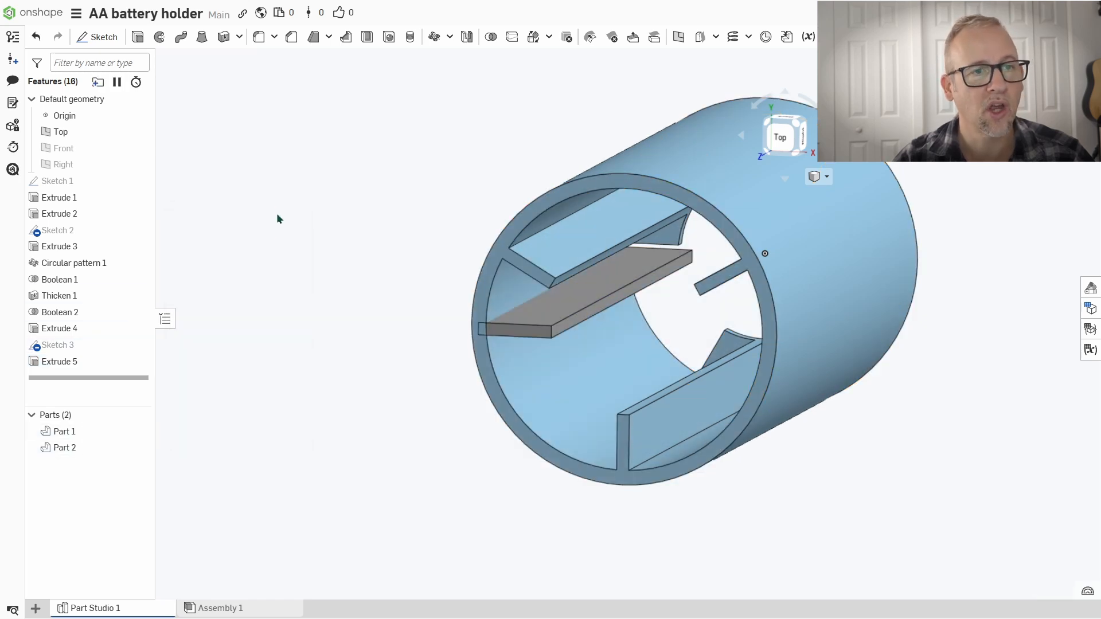
# Step: Rotate the separate internal bar 30 degrees about an axis at the upper inner corner of its end face
pyautogui.click(776, 133)
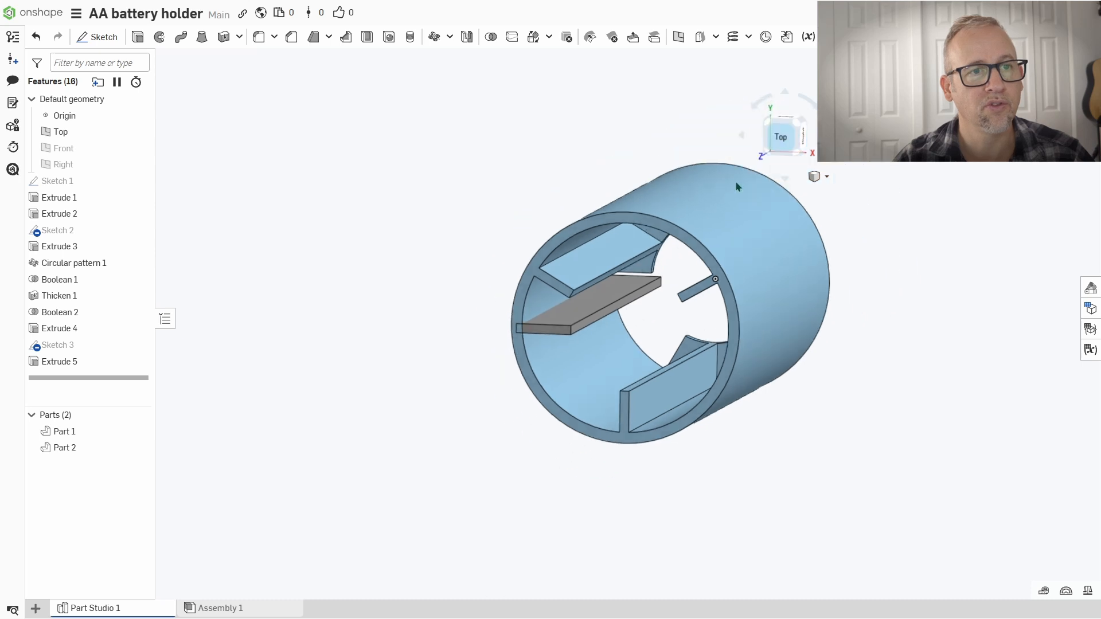
pyautogui.scroll(8, 615, 325)
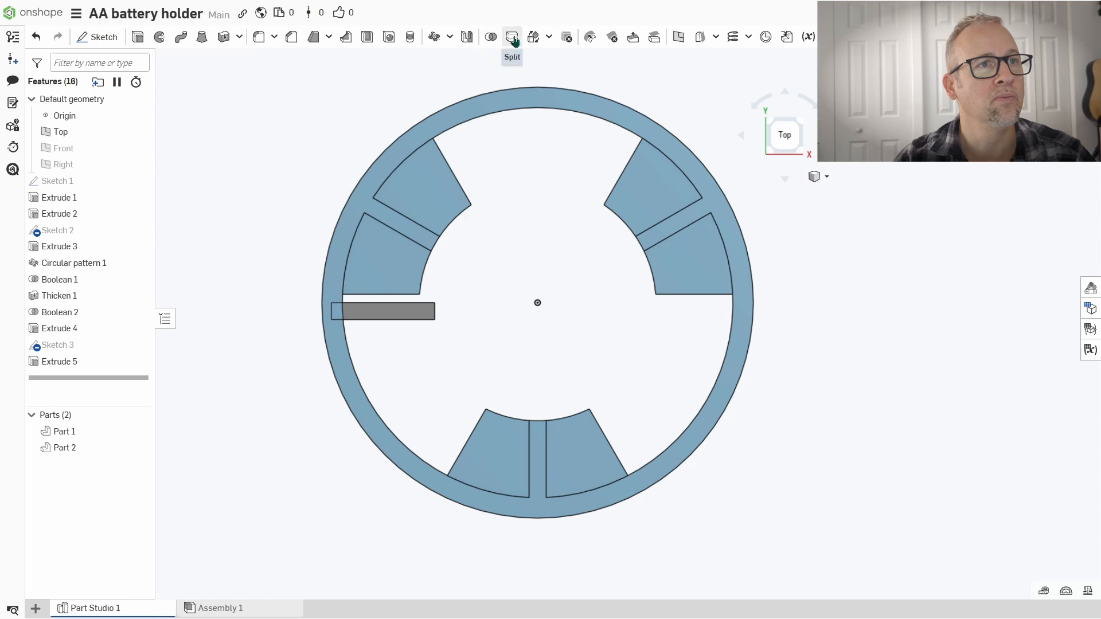
pyautogui.click(532, 38)
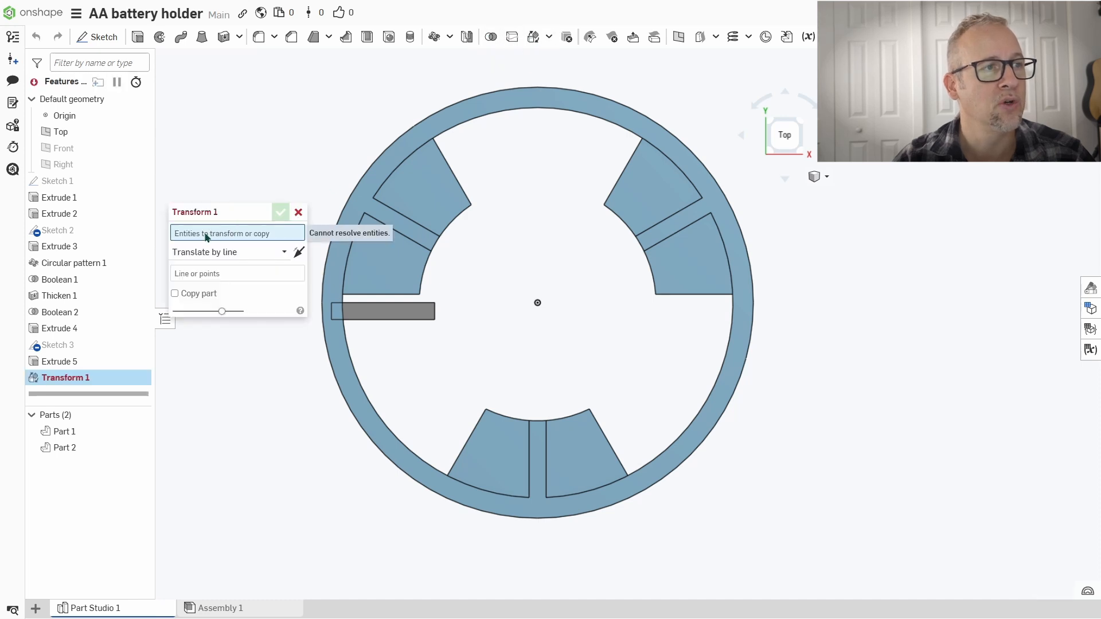
pyautogui.click(378, 311)
pyautogui.click(252, 264)
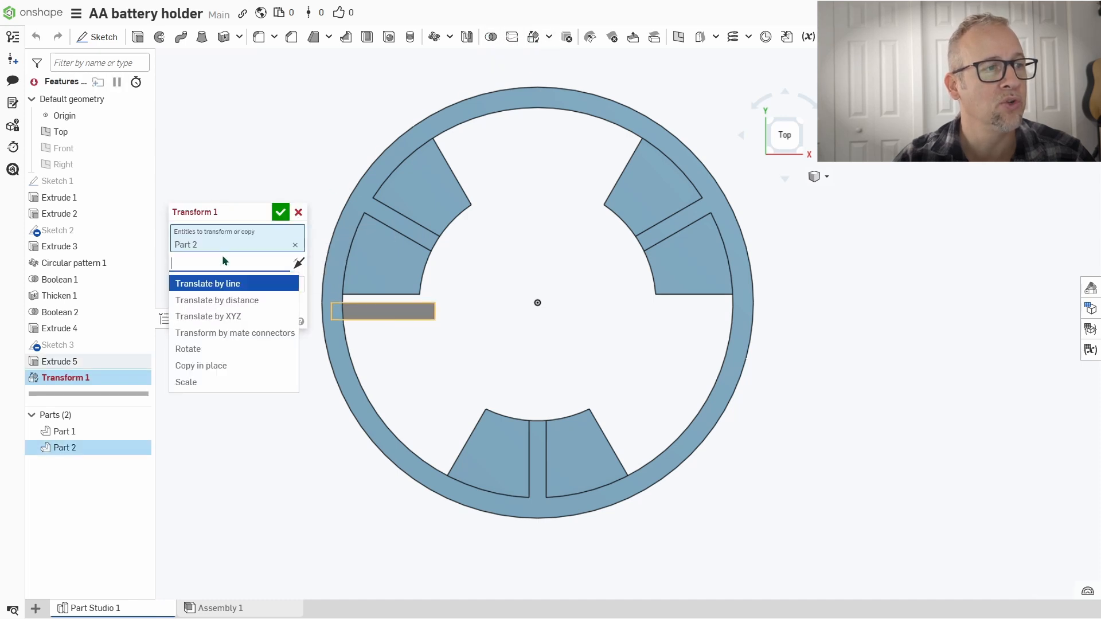
pyautogui.click(198, 347)
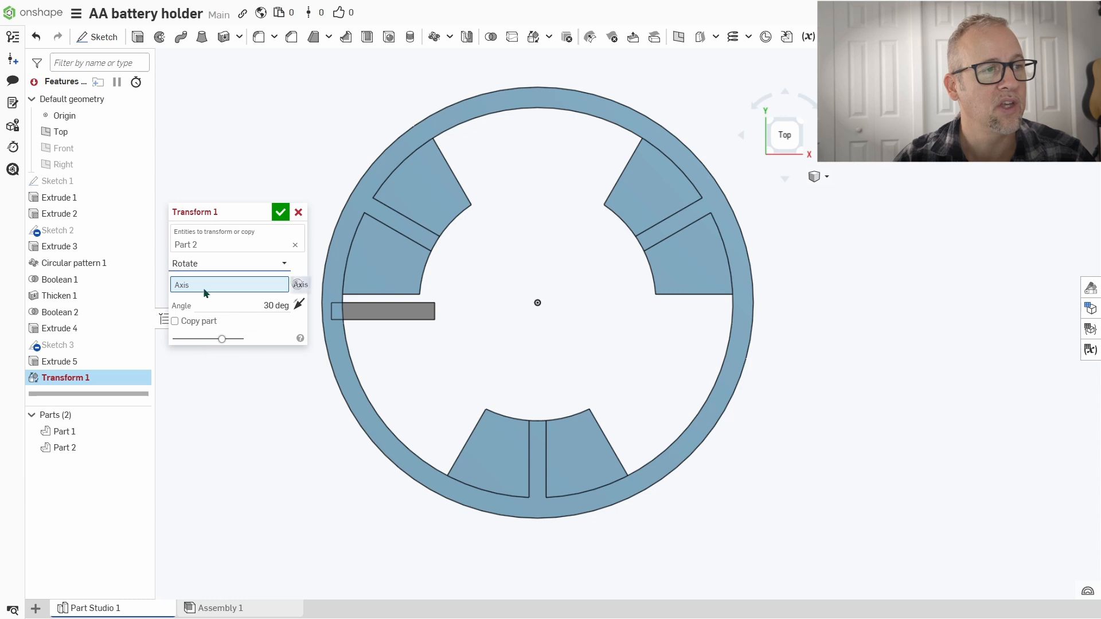
pyautogui.scroll(5, 418, 320)
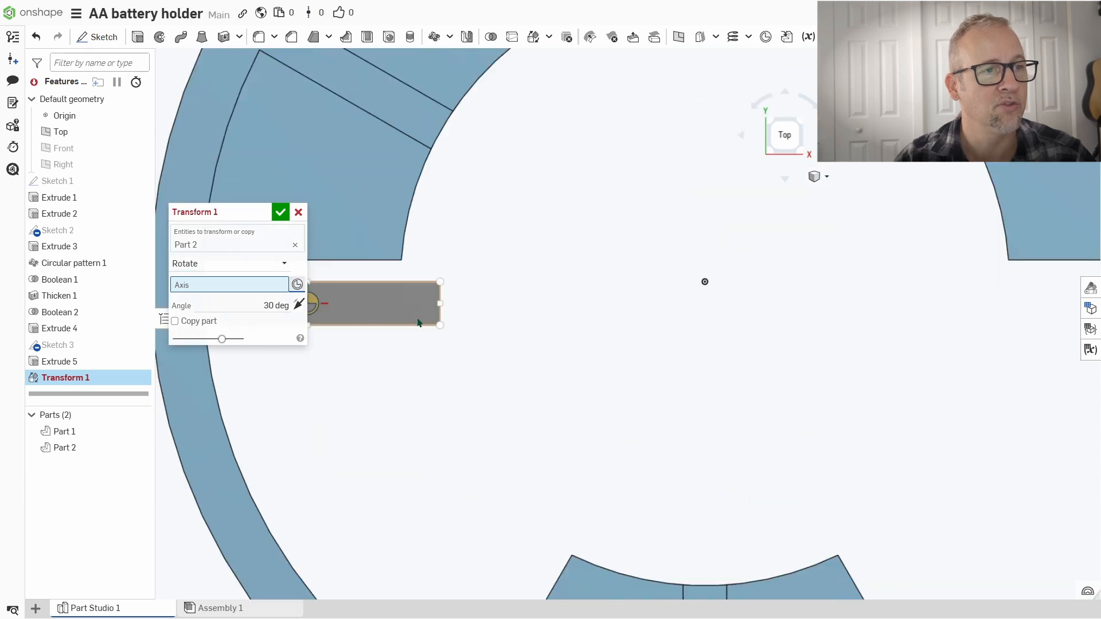
pyautogui.click(439, 284)
pyautogui.scroll(-5, 435, 295)
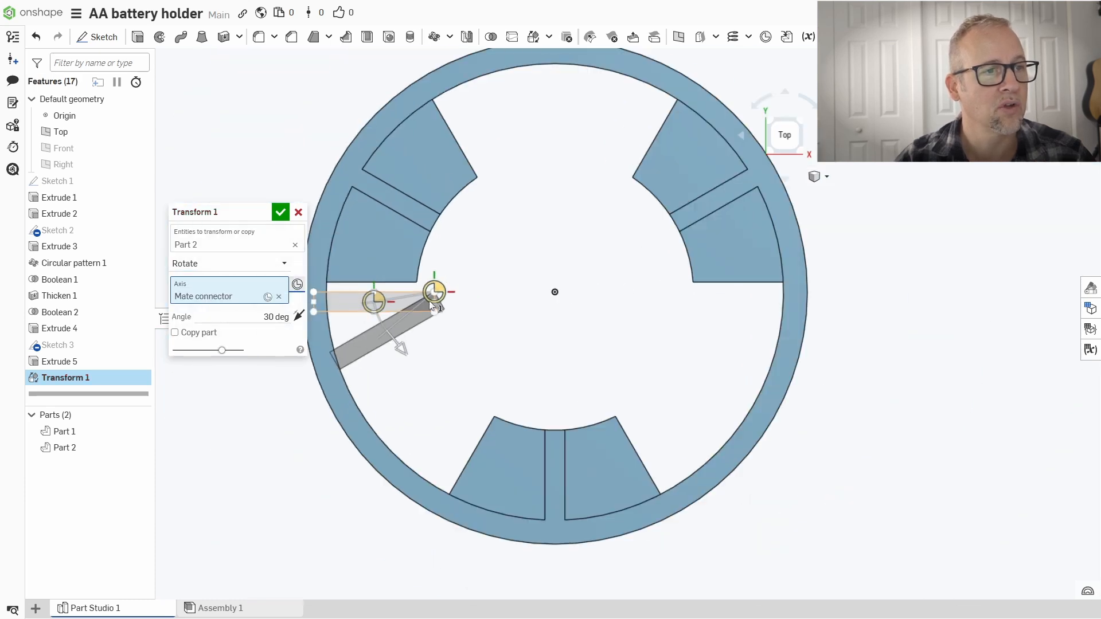
pyautogui.scroll(10, 298, 367)
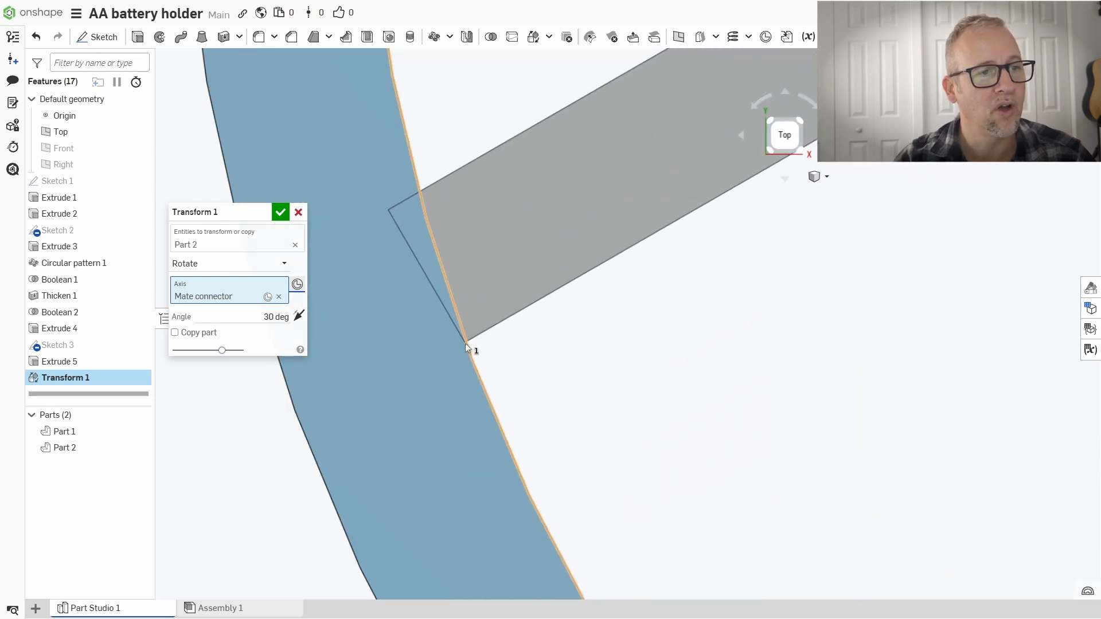
pyautogui.scroll(-5, 462, 343)
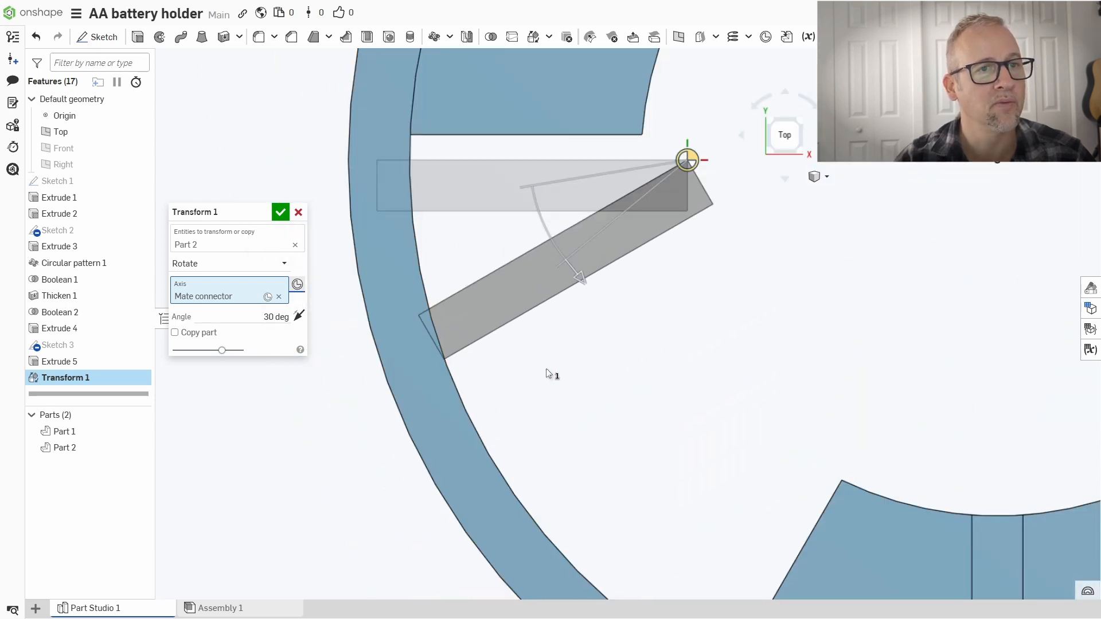
pyautogui.scroll(-3, 516, 381)
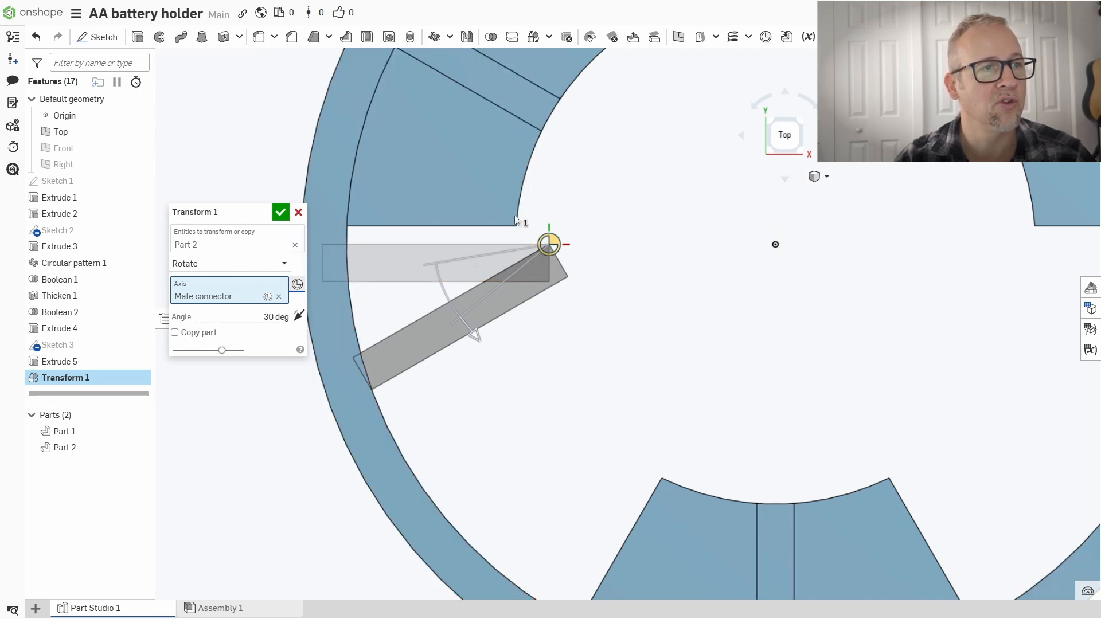
pyautogui.click(280, 212)
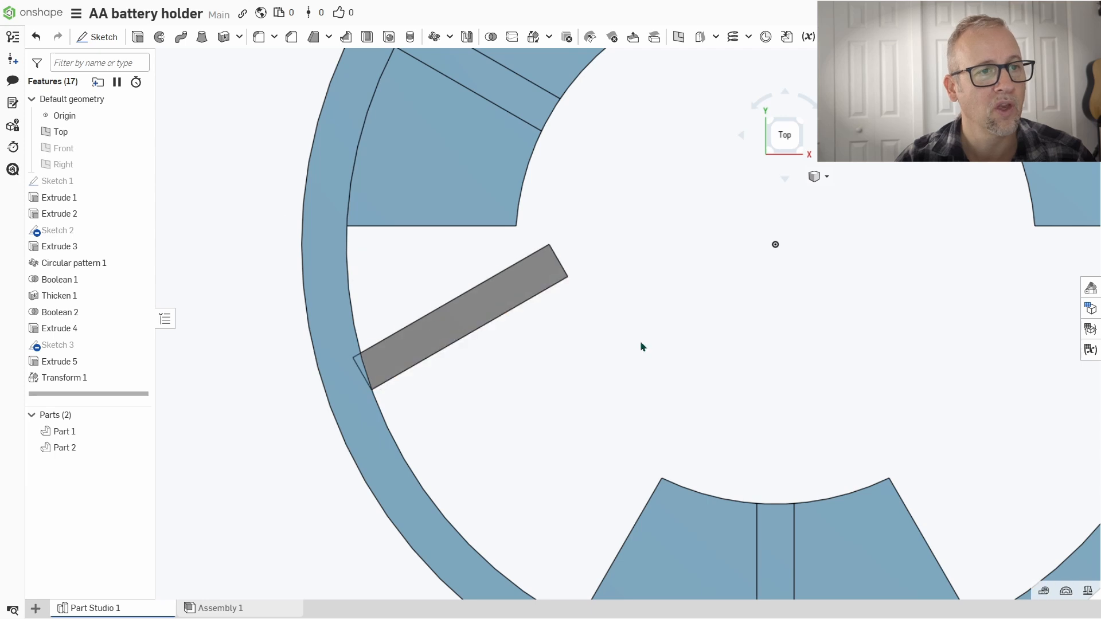
# Step: Start a sketch on the bar's end face and draw a 14 mm diameter circle centred near the origin
pyautogui.scroll(-4, 497, 319)
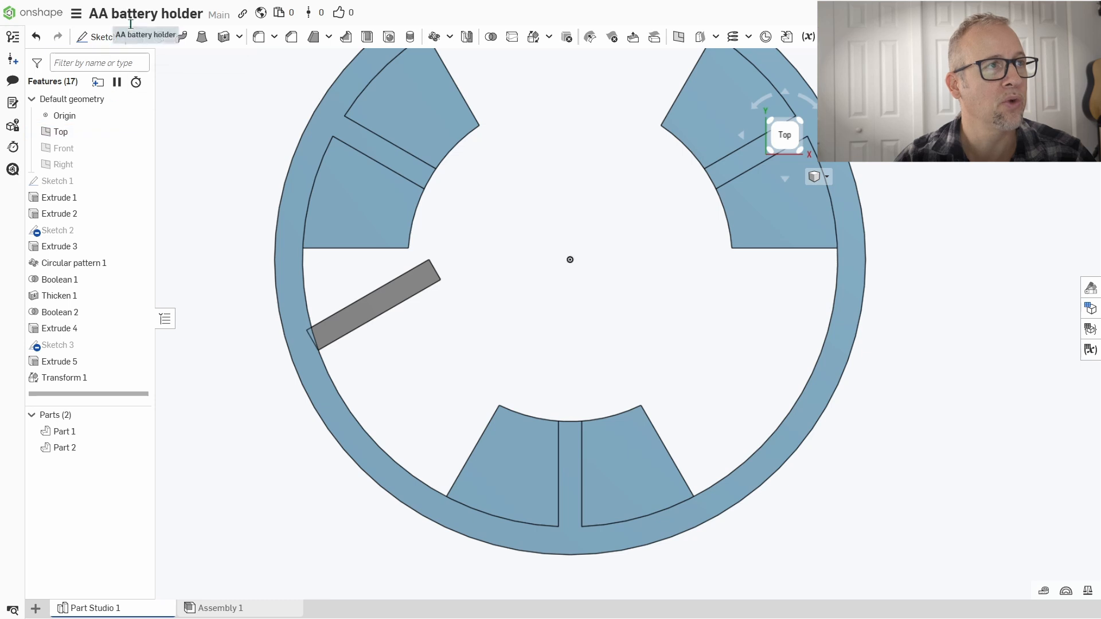
pyautogui.click(87, 36)
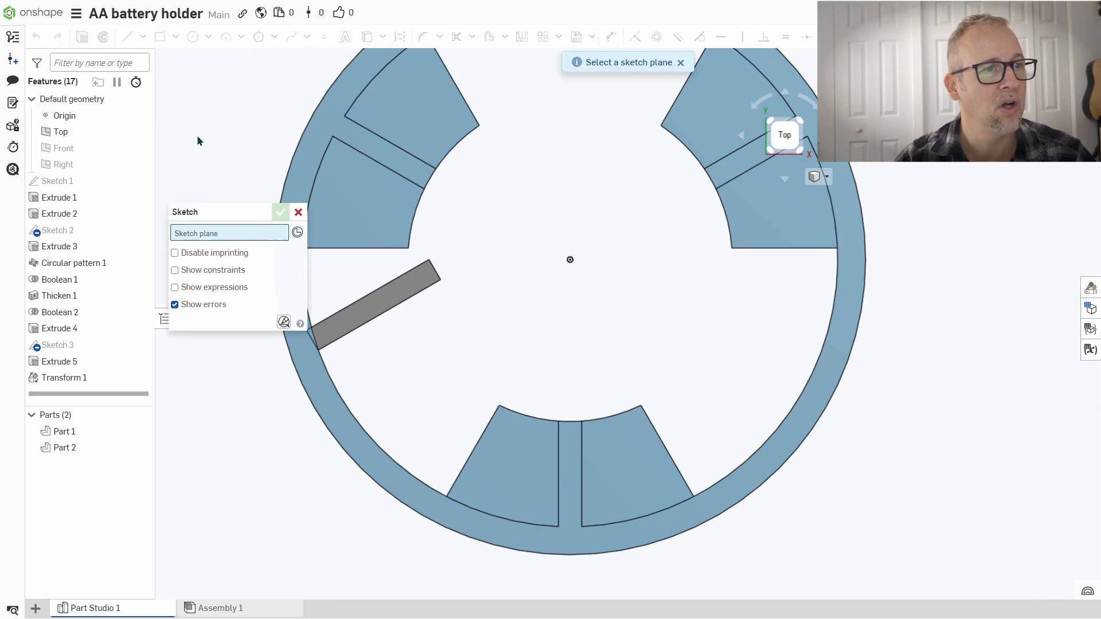
pyautogui.click(400, 294)
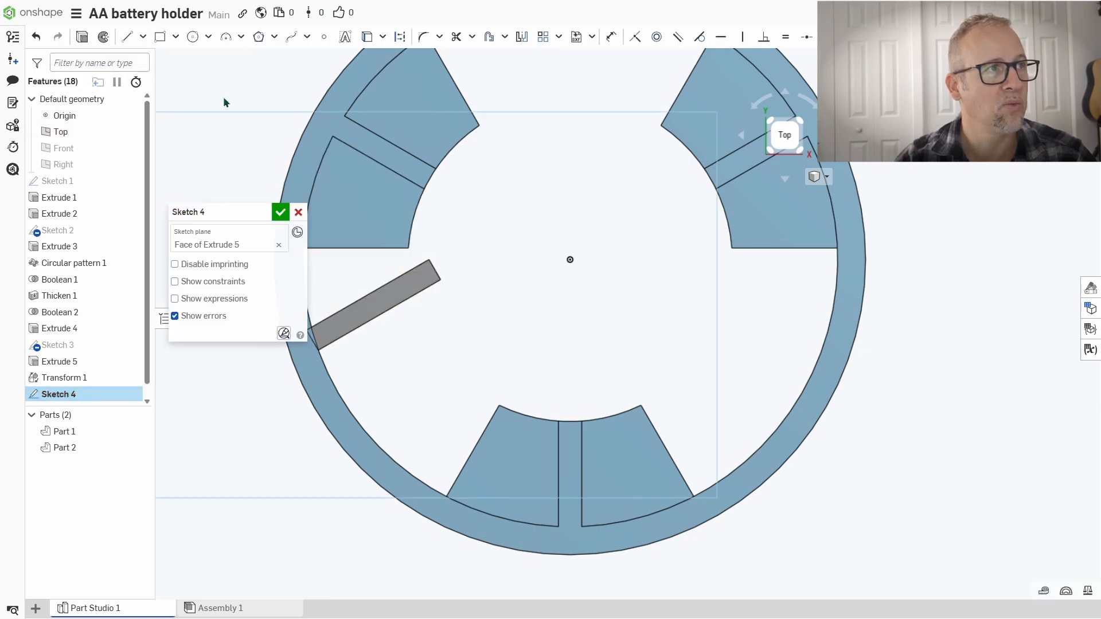
pyautogui.click(192, 38)
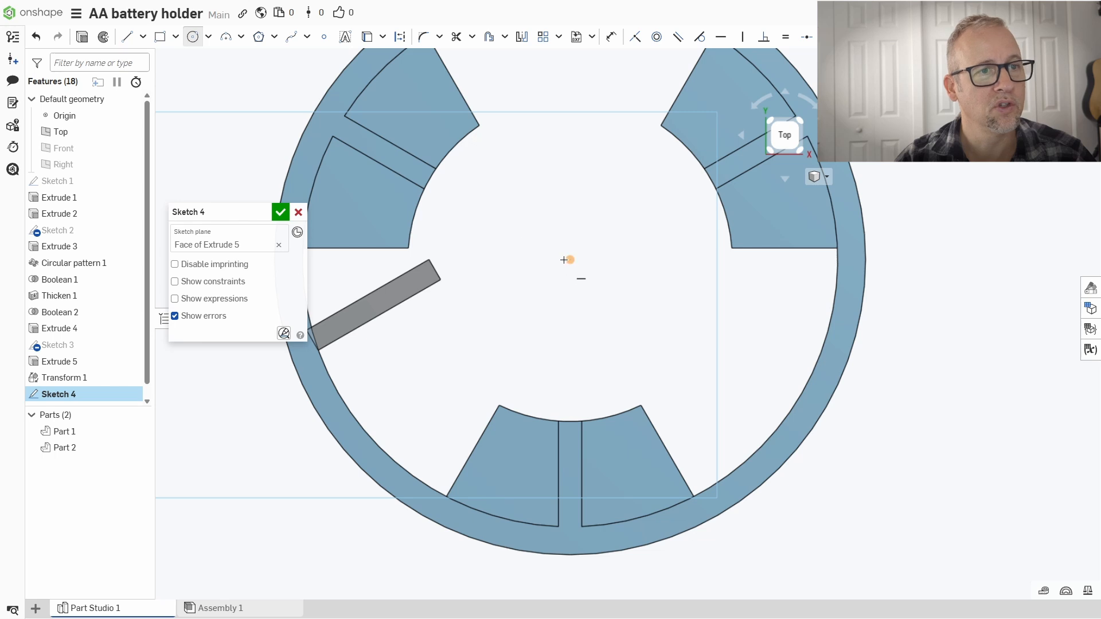
pyautogui.click(564, 260)
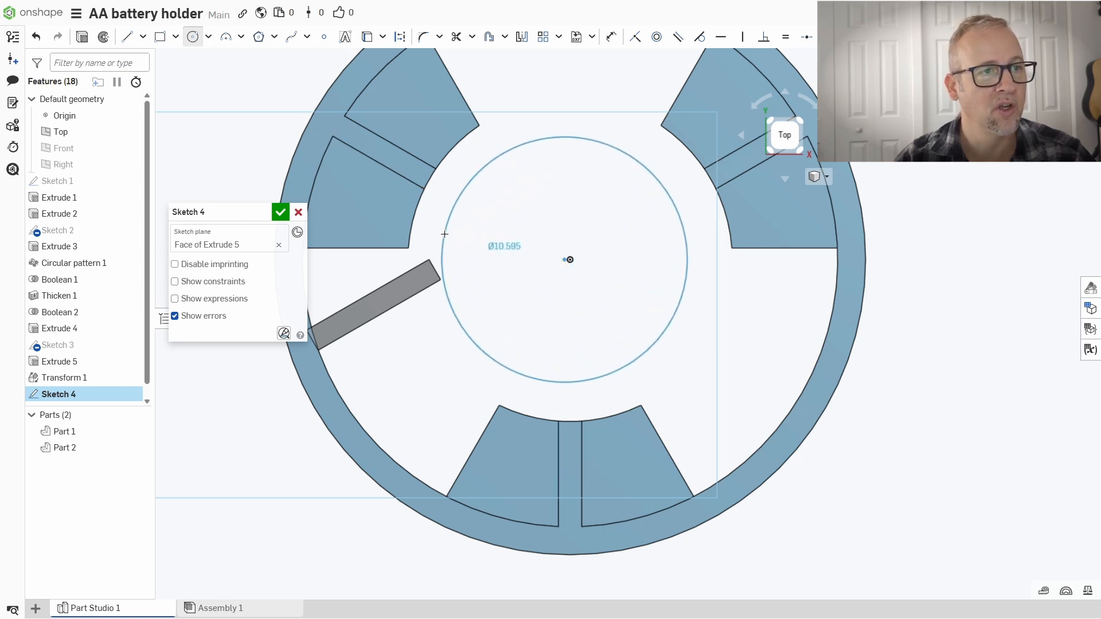
pyautogui.click(436, 252)
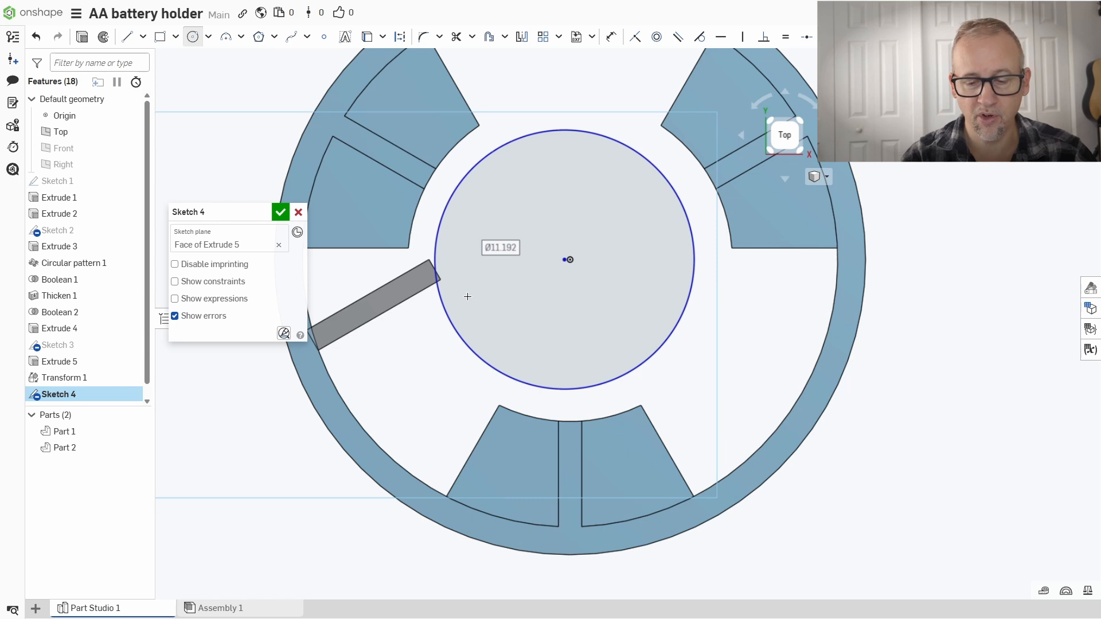
pyautogui.write('14')
pyautogui.press('Return')
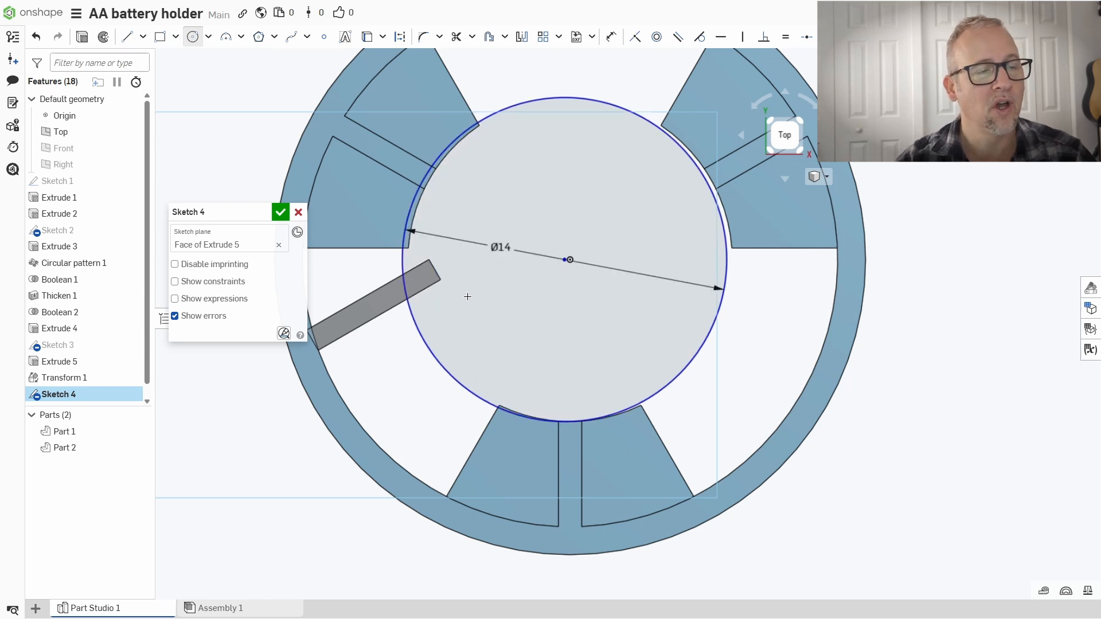
# Step: Make the circle's centre coincident with the origin and finish the sketch
pyautogui.scroll(5, 552, 289)
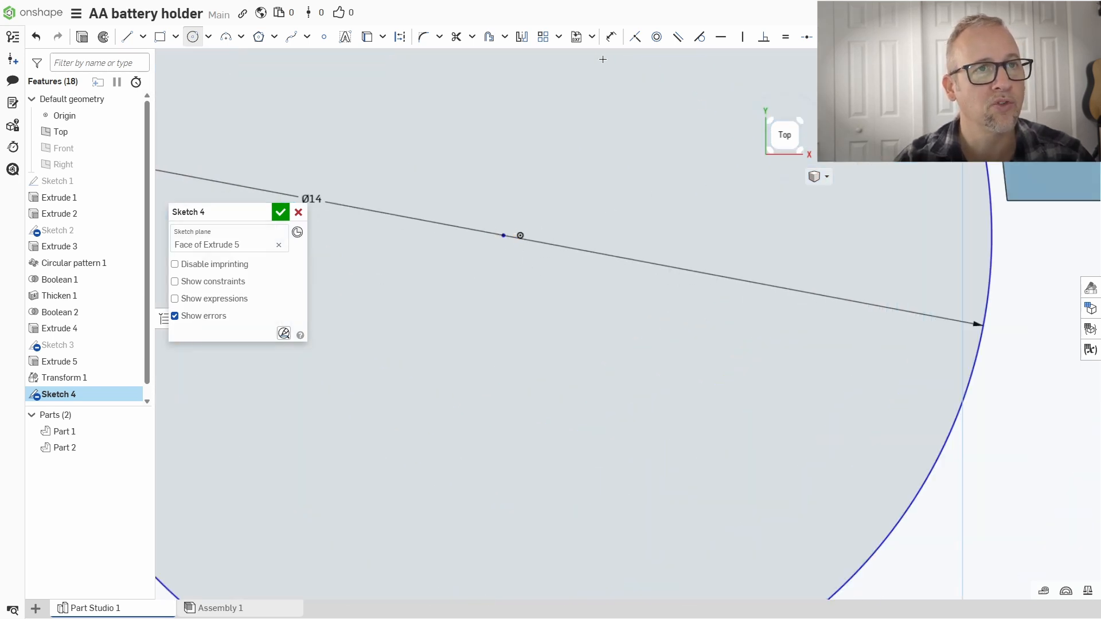
pyautogui.click(634, 37)
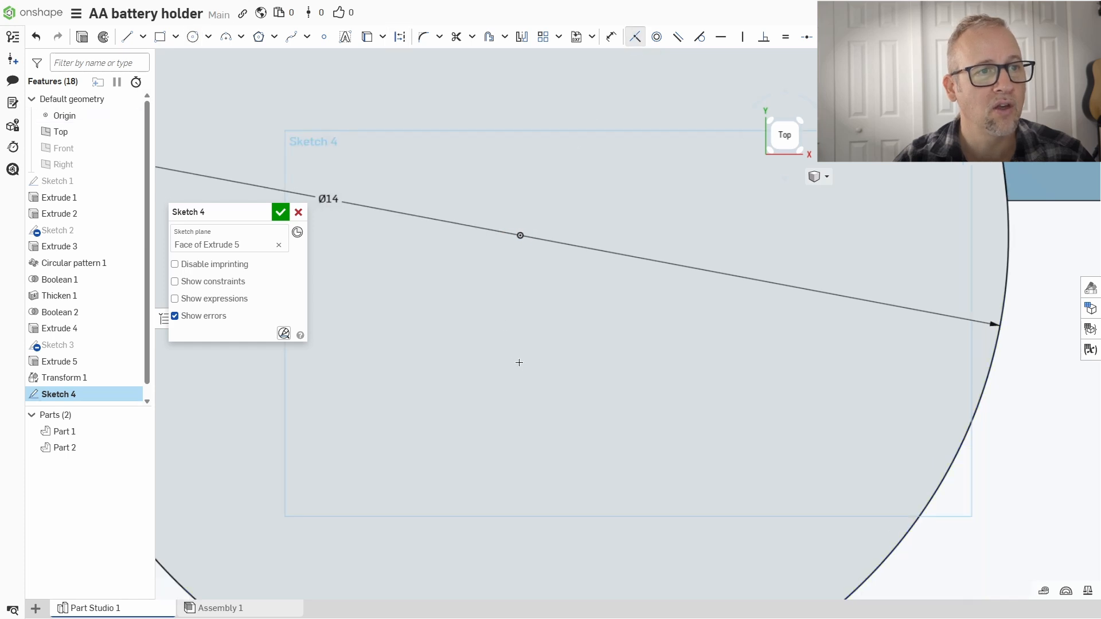
pyautogui.scroll(-5, 519, 366)
pyautogui.scroll(5, 418, 371)
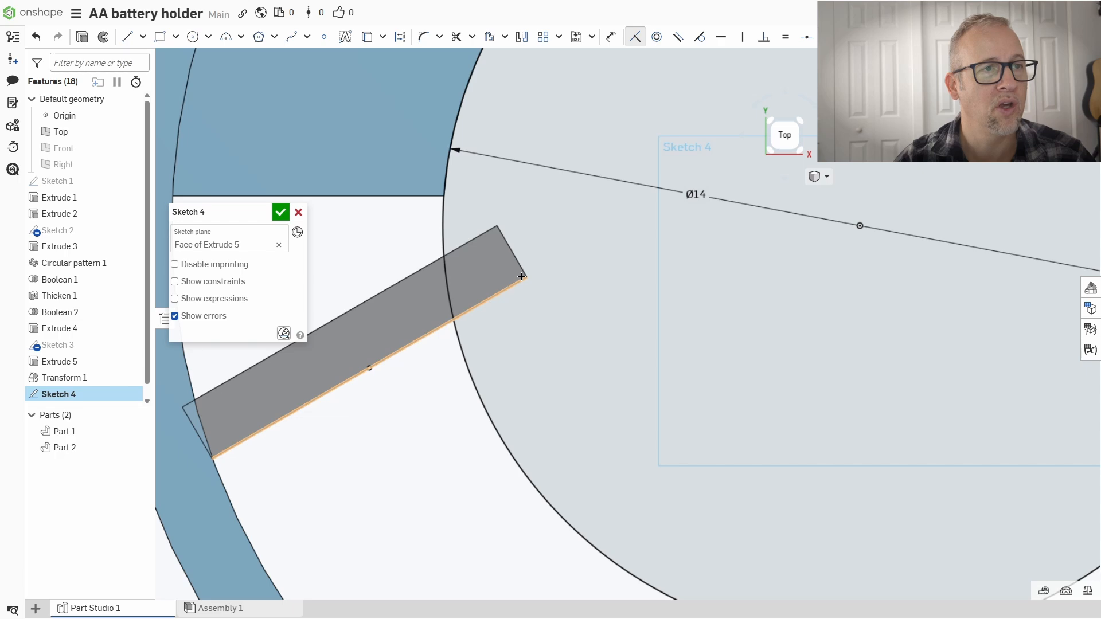
pyautogui.click(280, 211)
# Step: Try to cut only the bar by extruding the circle's region outside the bar 46 mm into the tube as a Remove
pyautogui.scroll(-4, 384, 301)
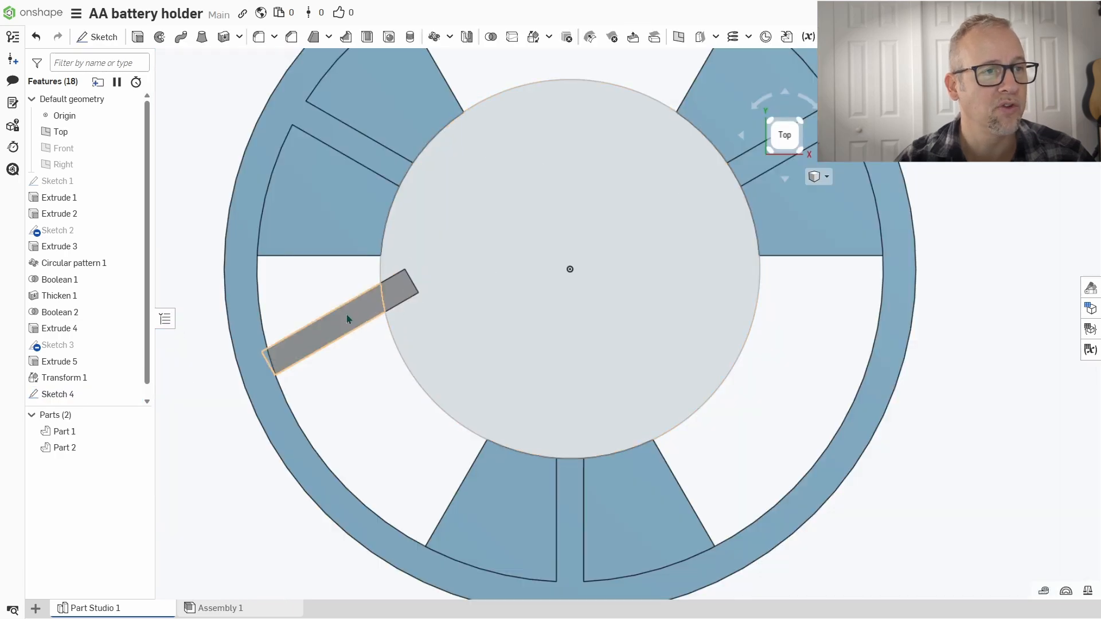
pyautogui.scroll(-2, 458, 339)
pyautogui.moveTo(457, 339); pyautogui.dragTo(433, 270, button='right')
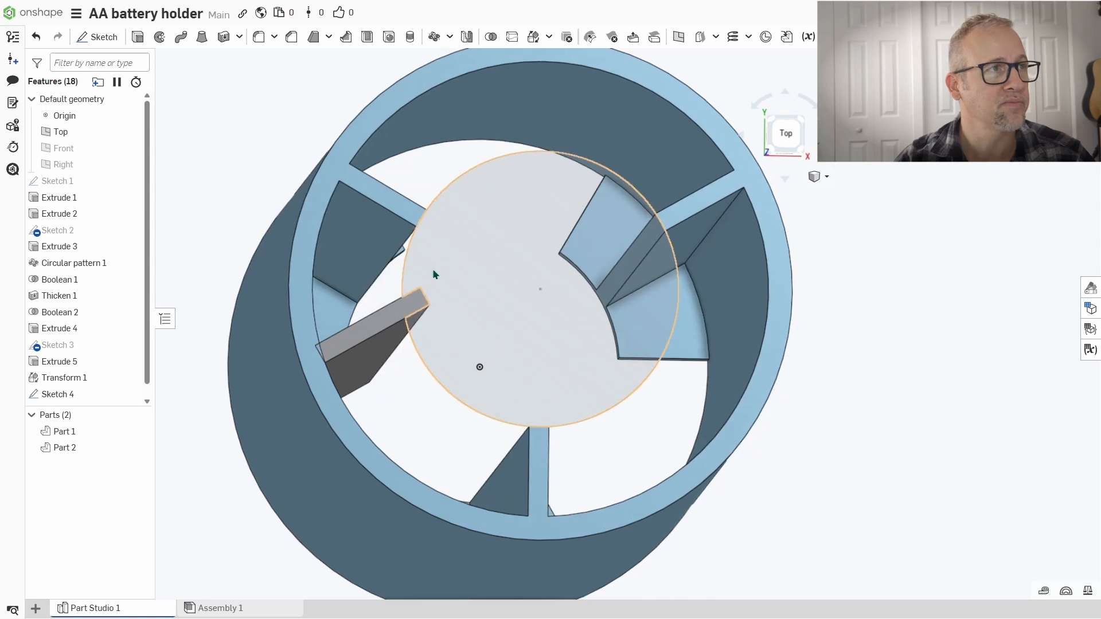
pyautogui.click(138, 37)
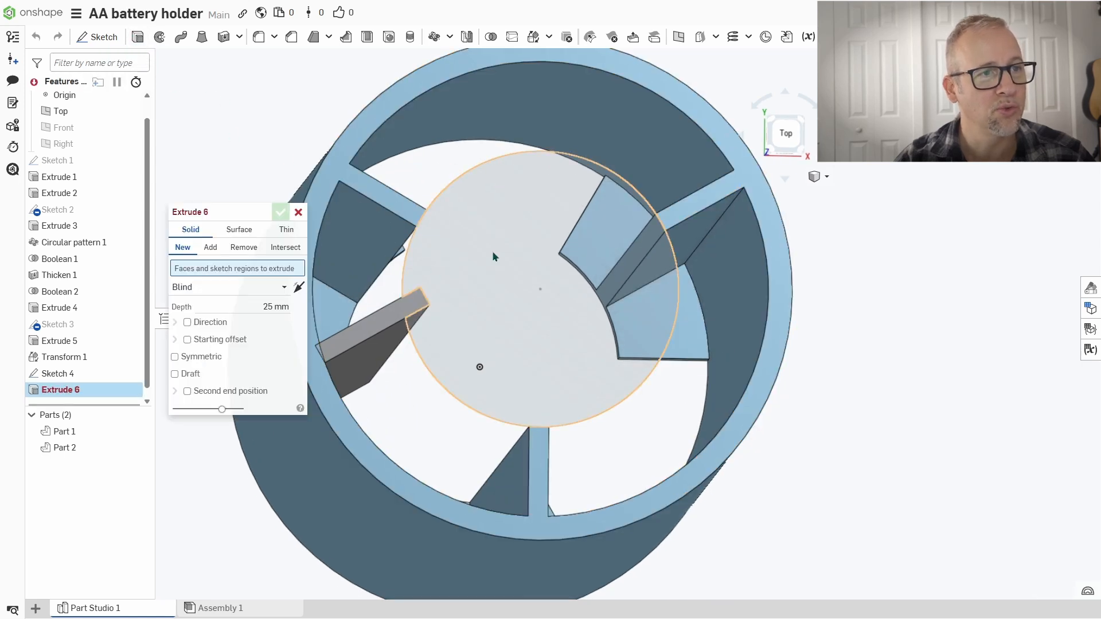
pyautogui.click(493, 254)
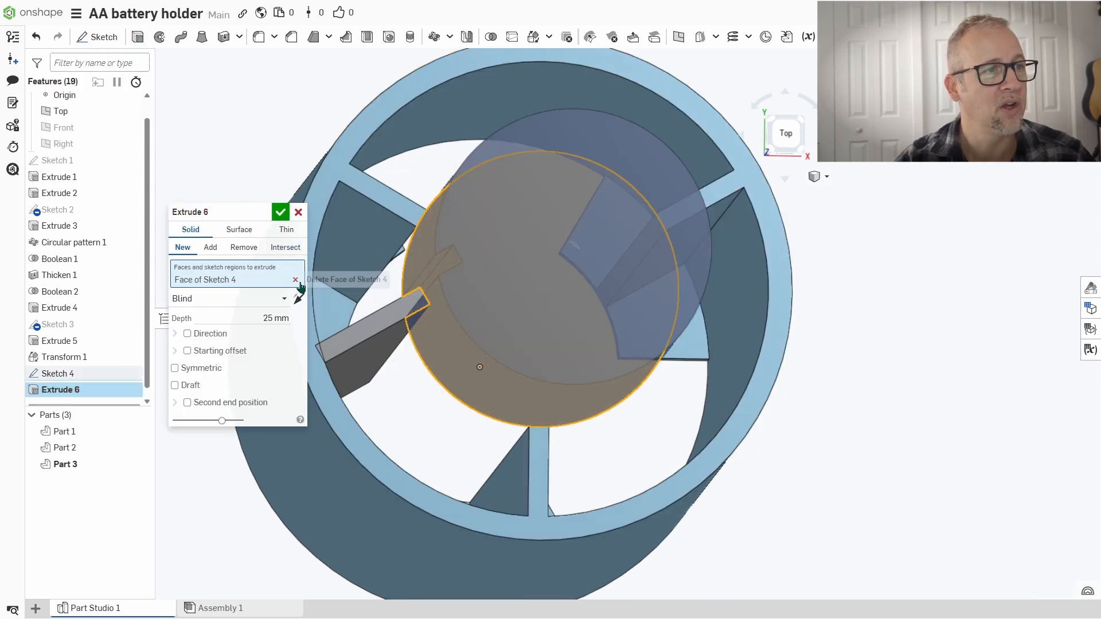
pyautogui.click(252, 310)
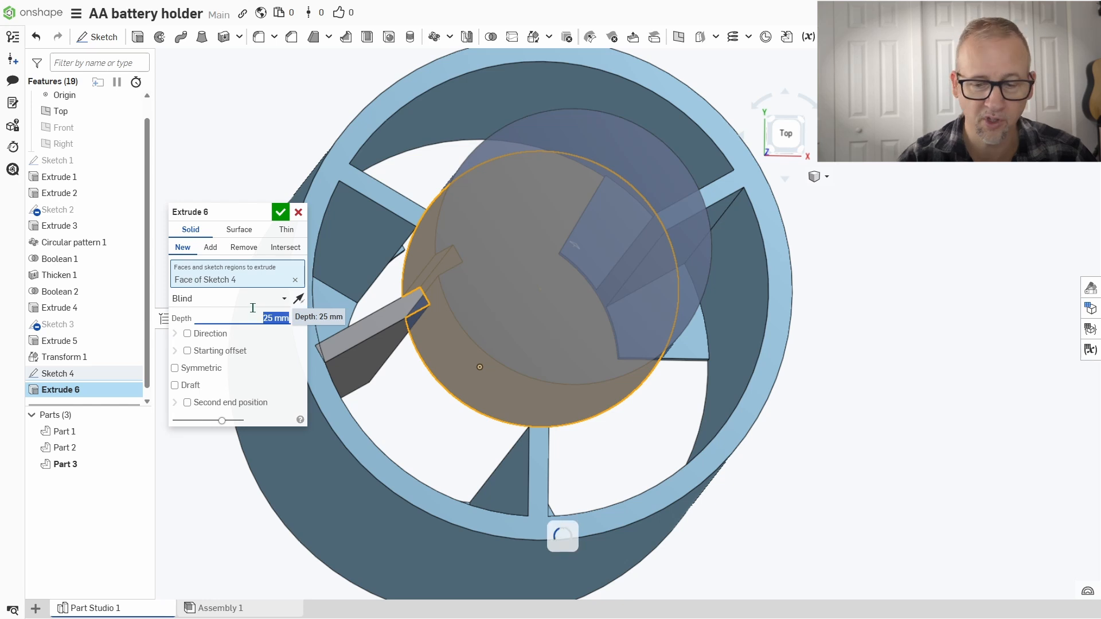
pyautogui.write('46')
pyautogui.press('Return')
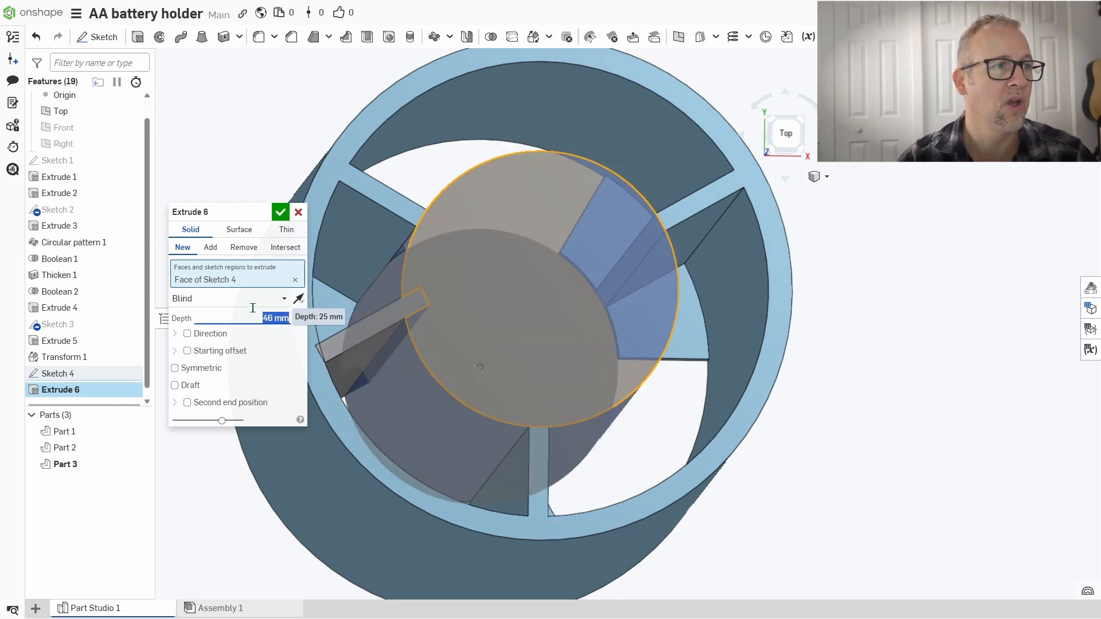
pyautogui.click(243, 248)
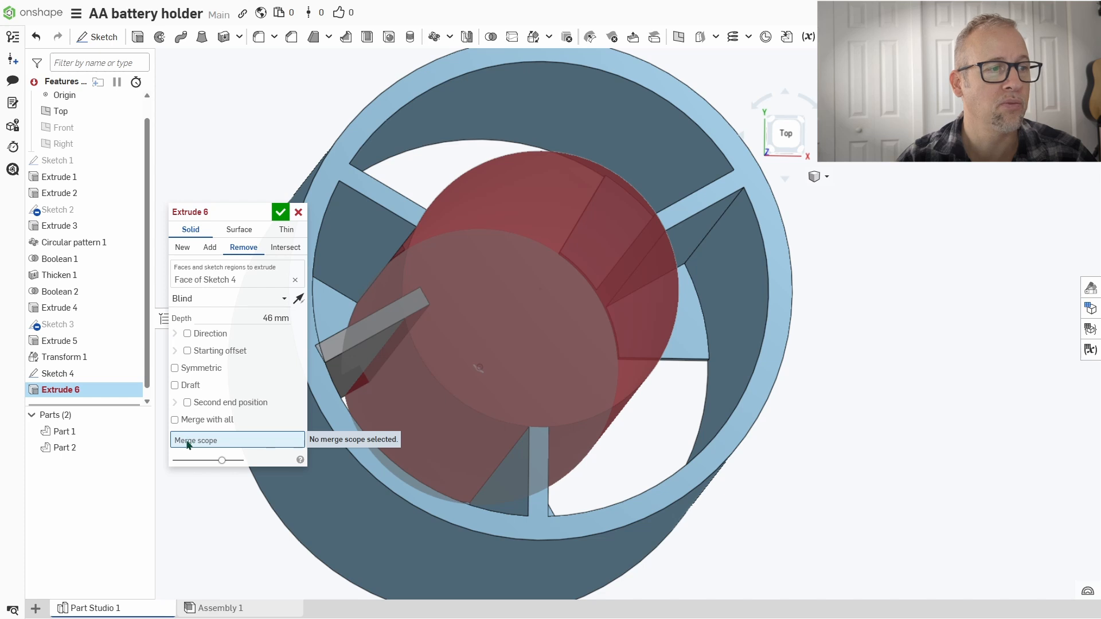
pyautogui.click(341, 351)
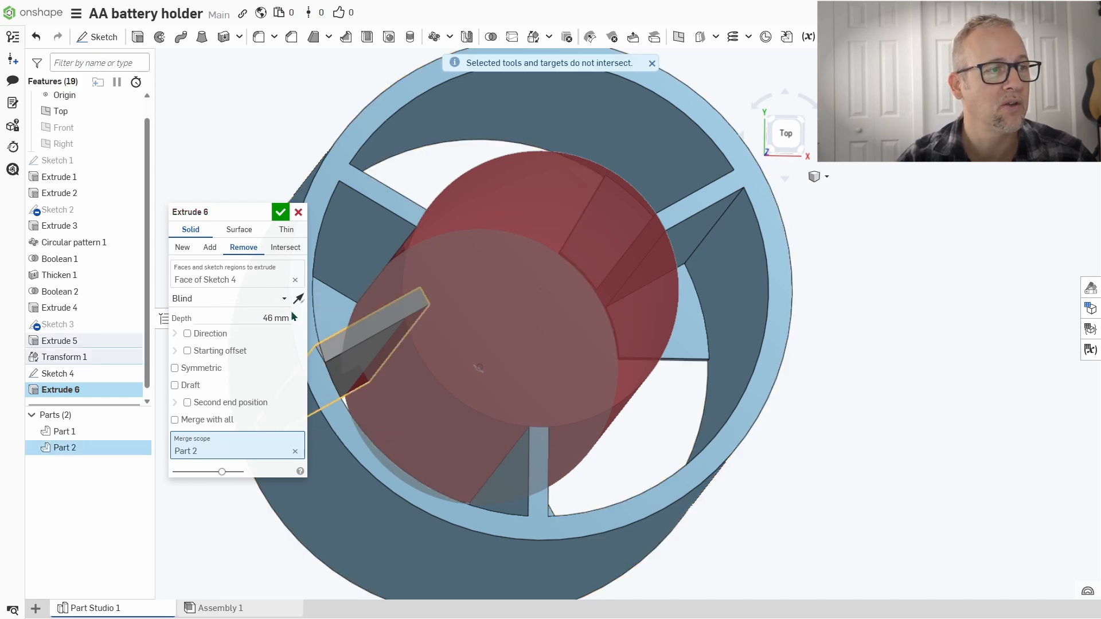
pyautogui.click(281, 213)
# Step: Check the bar's inner end from the top view and undo the circle's extrude cut
pyautogui.moveTo(423, 356); pyautogui.dragTo(638, 291, button='right')
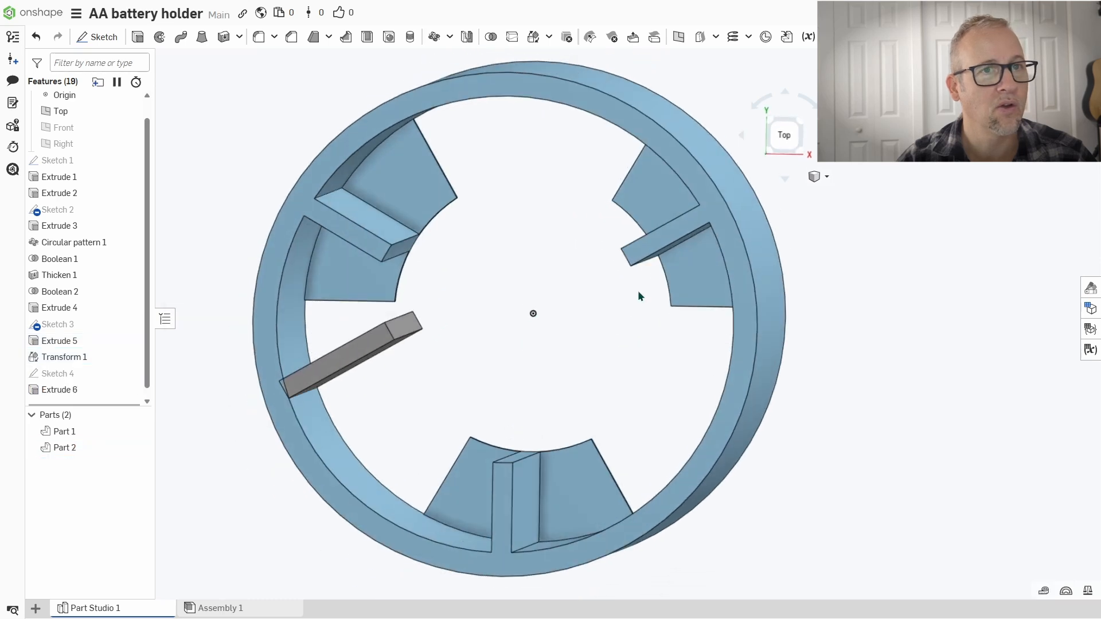
pyautogui.click(786, 141)
pyautogui.scroll(5, 625, 363)
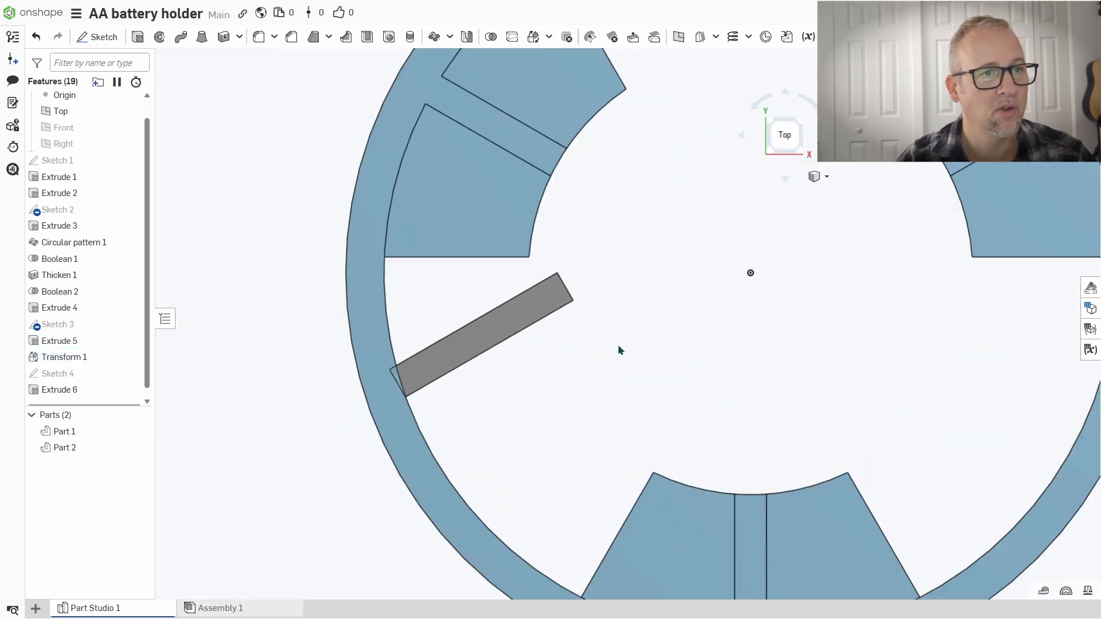
pyautogui.scroll(-3, 618, 343)
pyautogui.hotkey('ctrl', 'z')
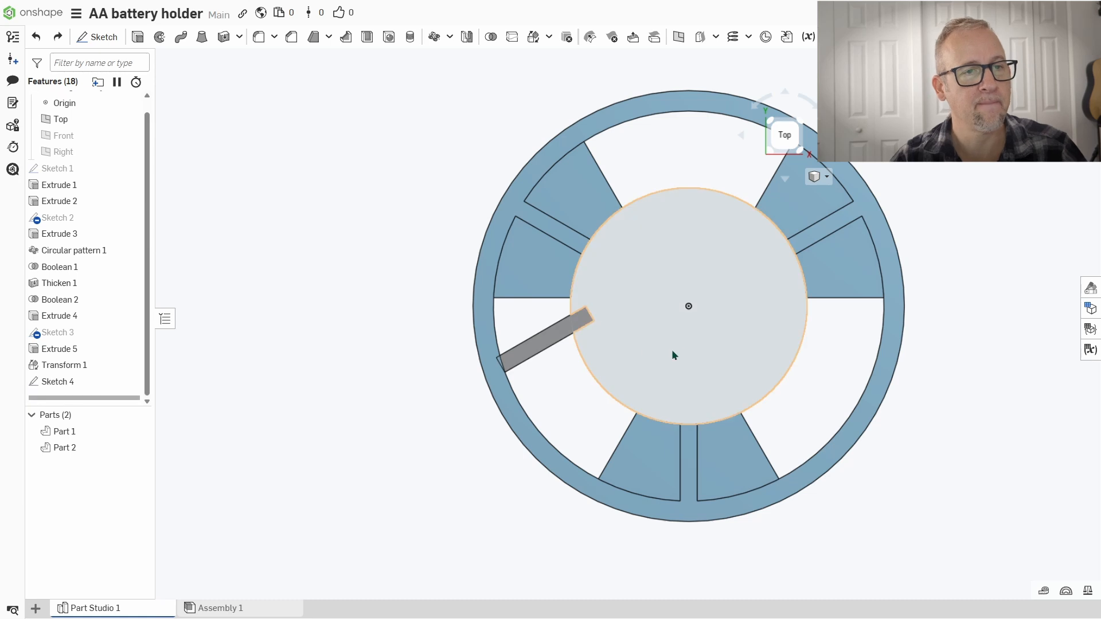
pyautogui.moveTo(695, 342); pyautogui.dragTo(626, 354, button='middle')
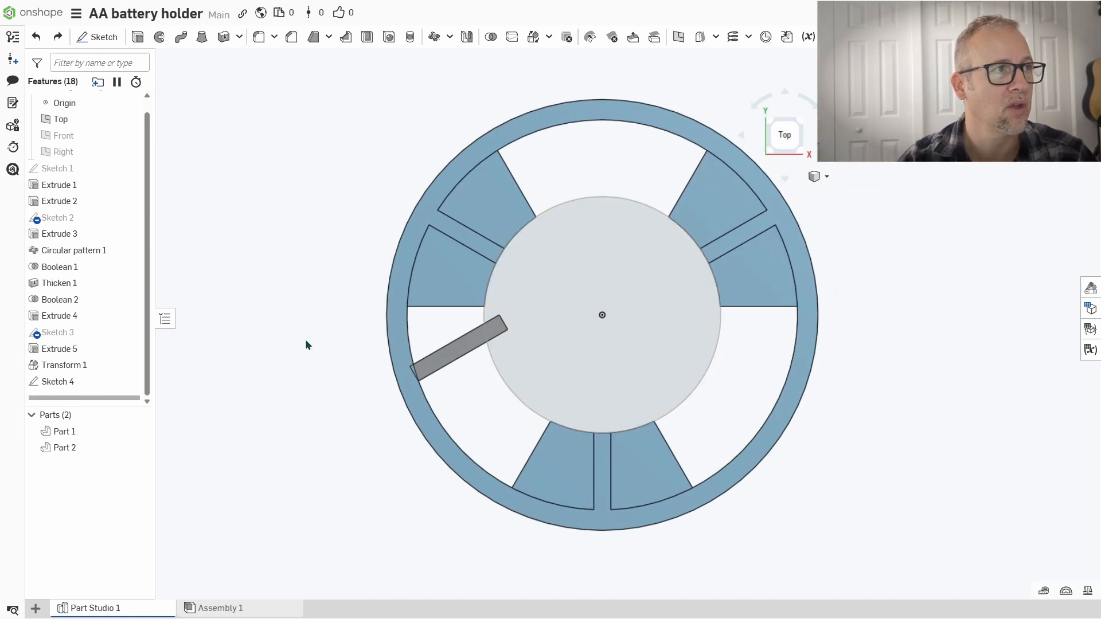
pyautogui.click(137, 37)
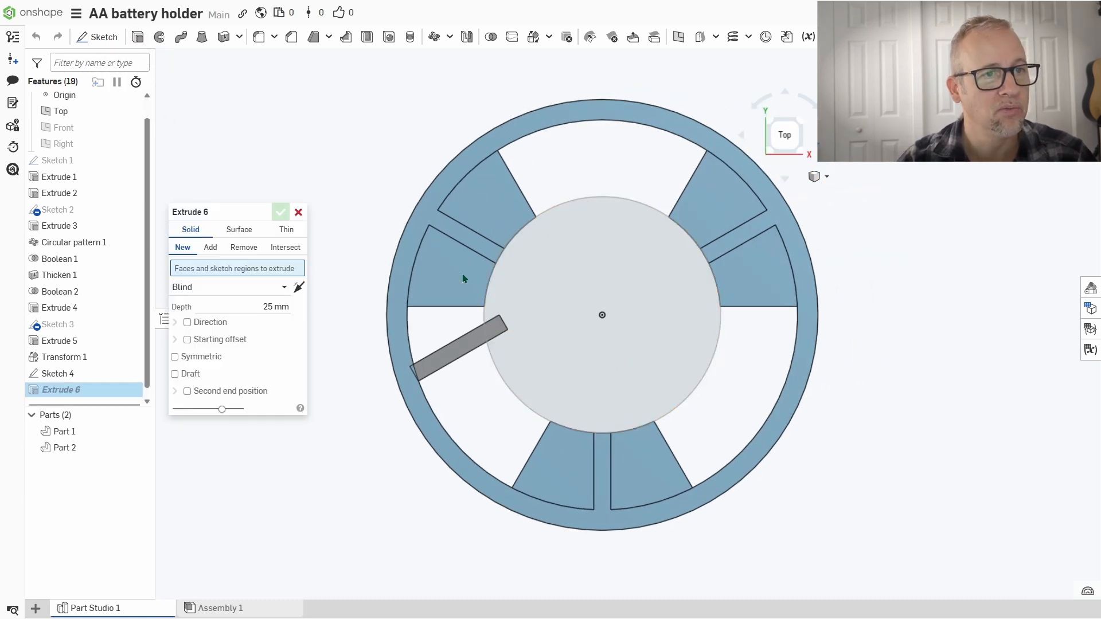
pyautogui.click(579, 277)
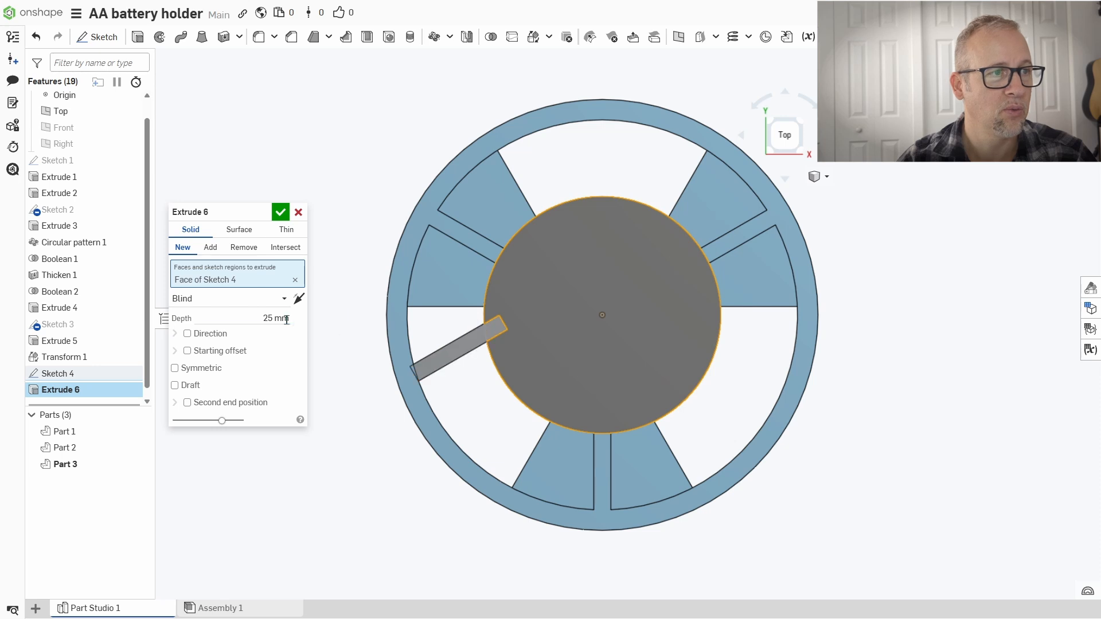
pyautogui.click(232, 248)
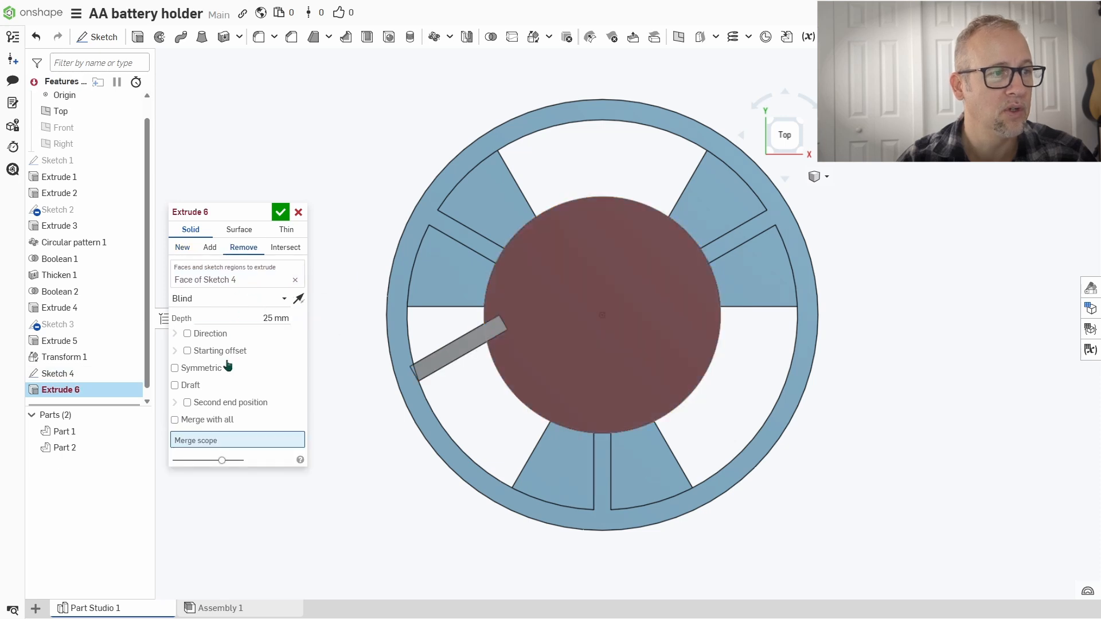
pyautogui.click(440, 354)
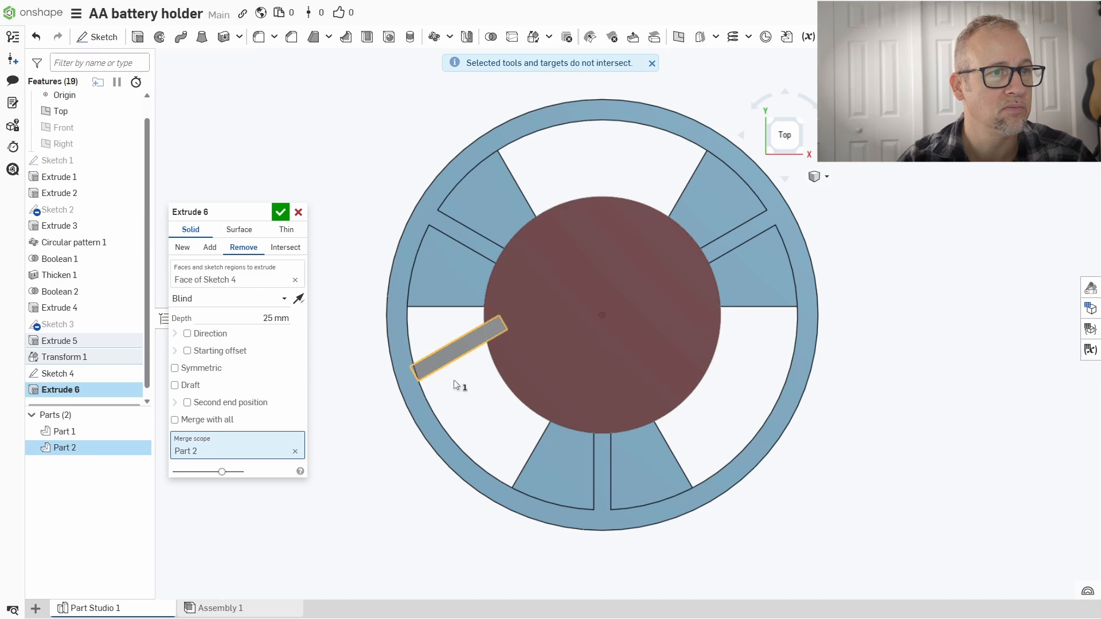
pyautogui.scroll(5, 452, 379)
pyautogui.moveTo(453, 380); pyautogui.dragTo(474, 383, button='right')
pyautogui.click(299, 212)
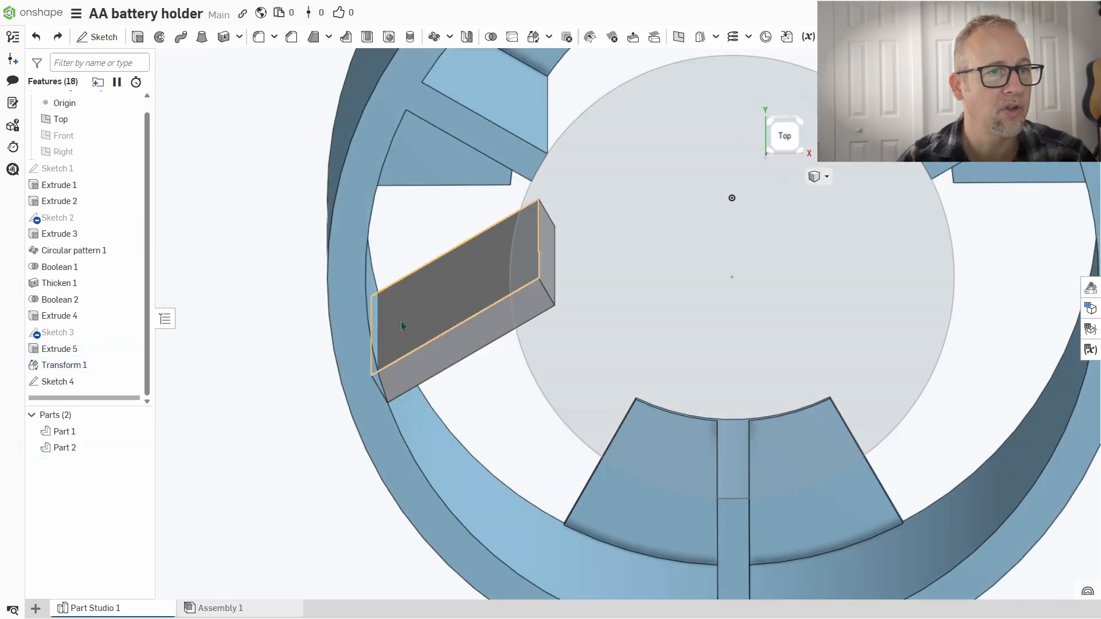
# Step: Try hiding the circle's sketch and the bar, and undo the hiding
pyautogui.click(451, 342)
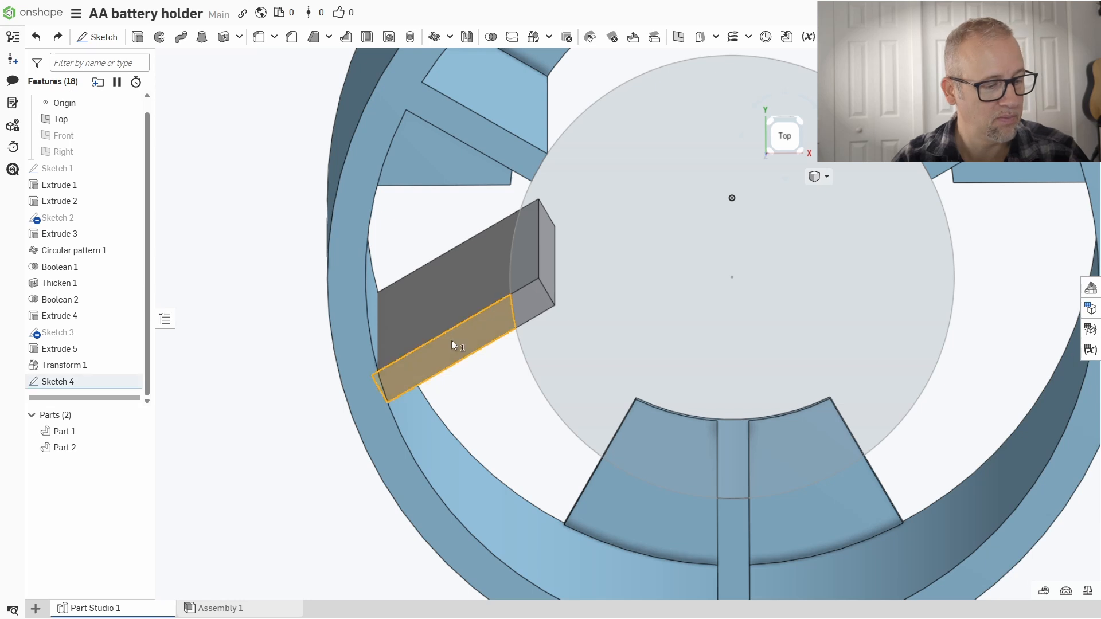
pyautogui.press('y')
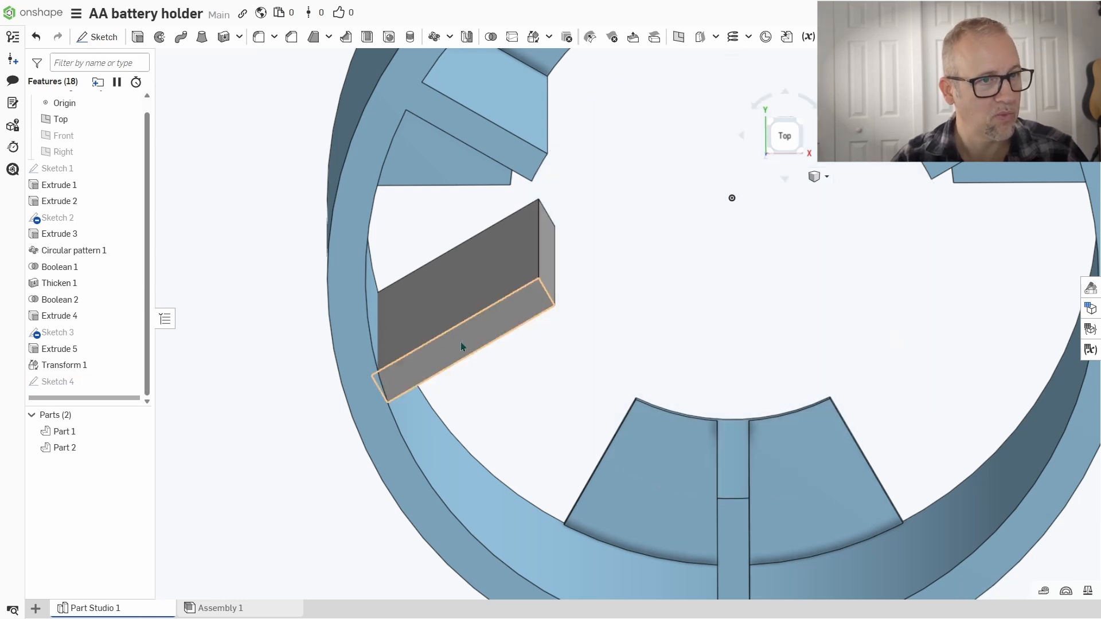
pyautogui.hotkey('ctrl', 'z')
pyautogui.hotkey('ctrl', 'z')
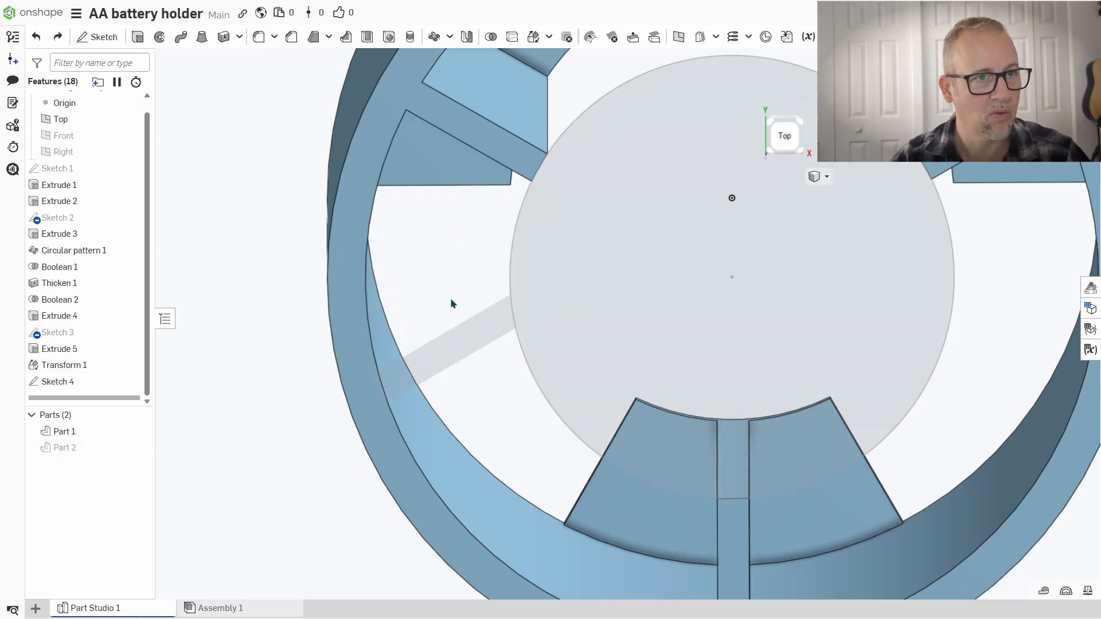
pyautogui.hotkey('ctrl', 'z')
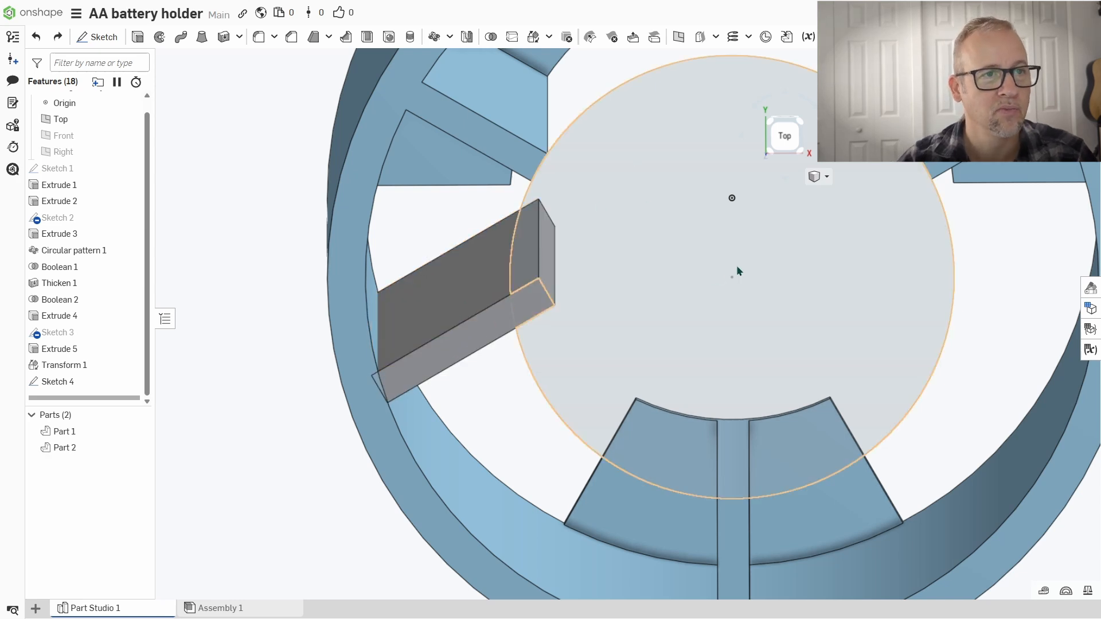
pyautogui.moveTo(737, 267); pyautogui.dragTo(654, 266, button='middle')
pyautogui.moveTo(589, 279)
pyautogui.mouseDown(button='right')
pyautogui.moveTo(625, 285)
pyautogui.moveTo(602, 302)
pyautogui.moveTo(600, 290)
pyautogui.mouseUp(button='right')
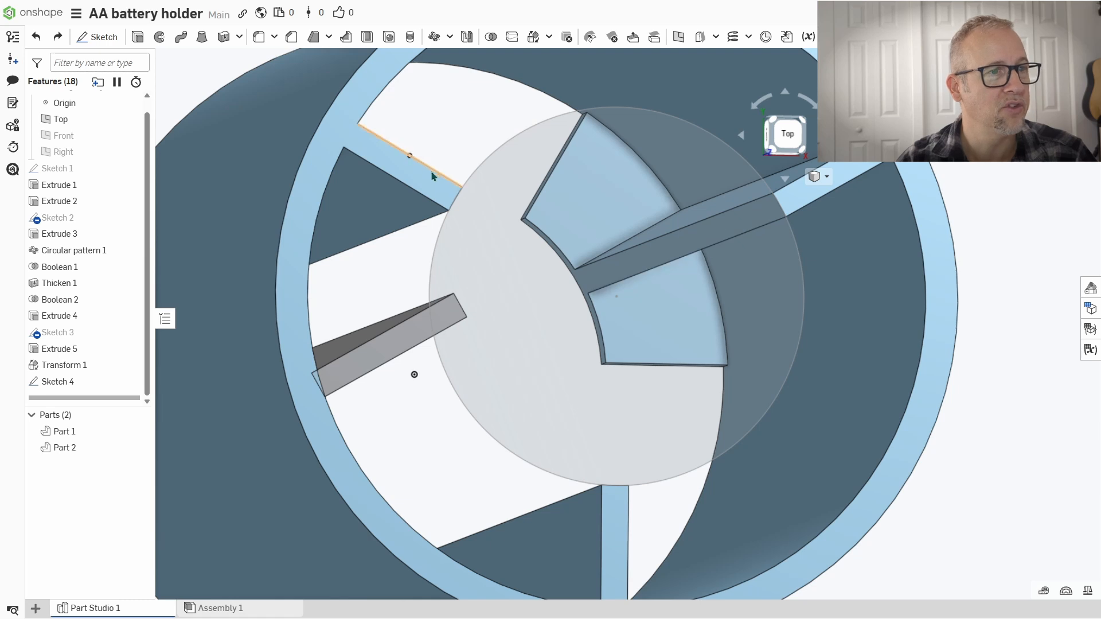
pyautogui.click(139, 36)
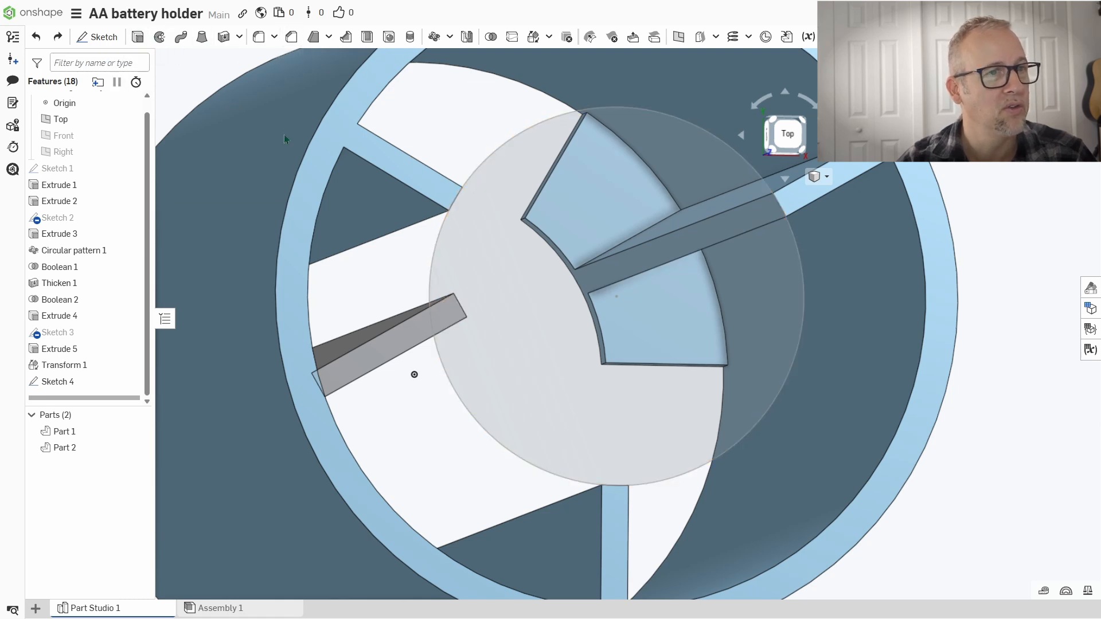
pyautogui.click(488, 235)
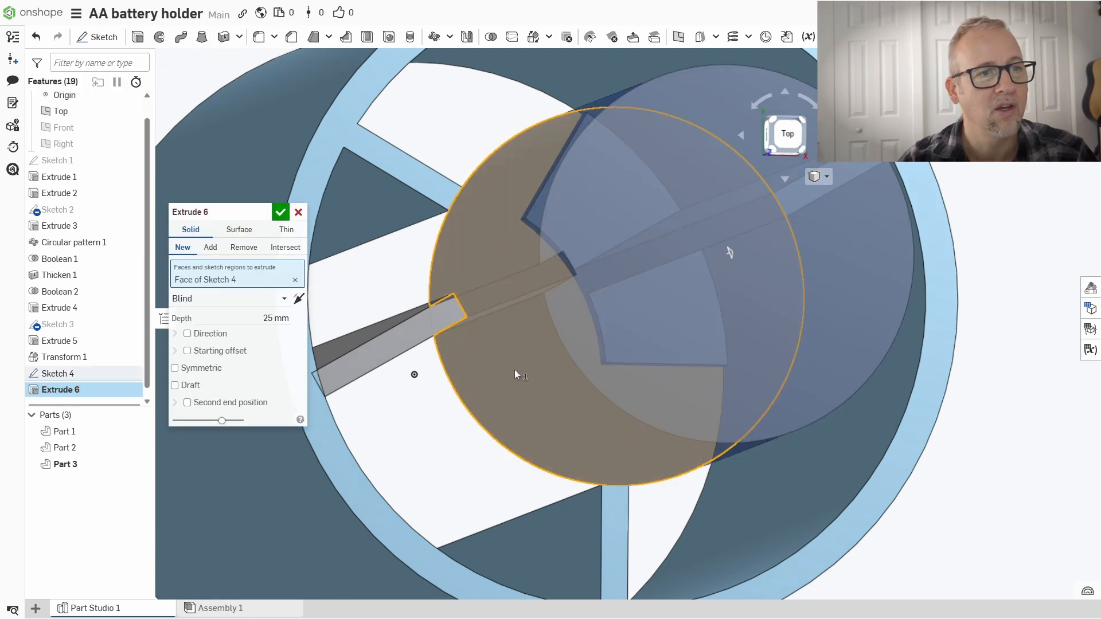
pyautogui.click(443, 313)
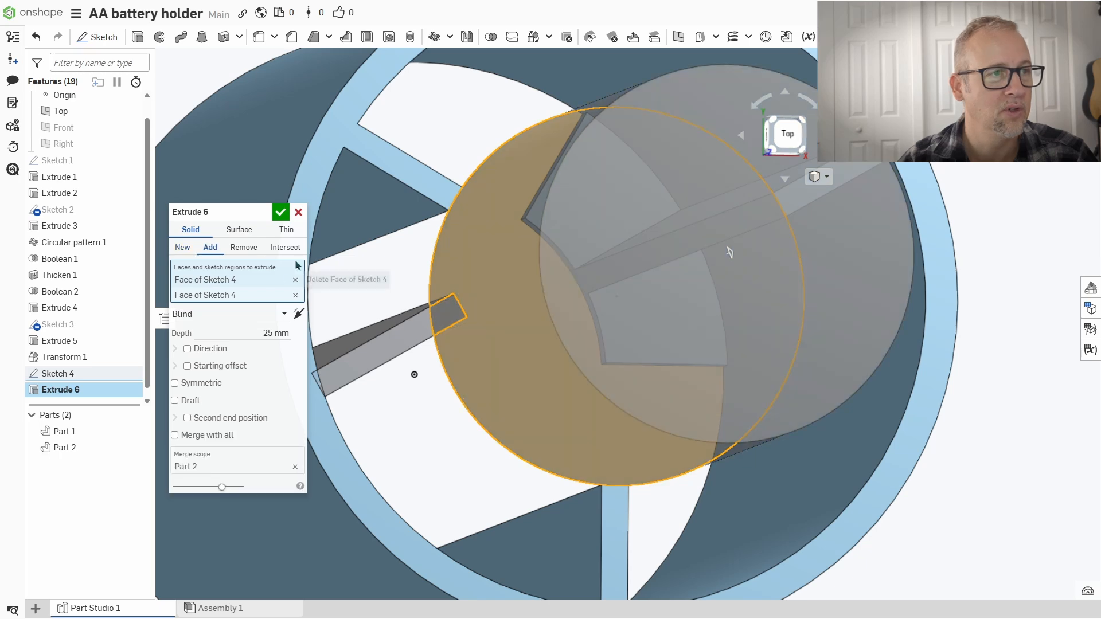
pyautogui.click(296, 213)
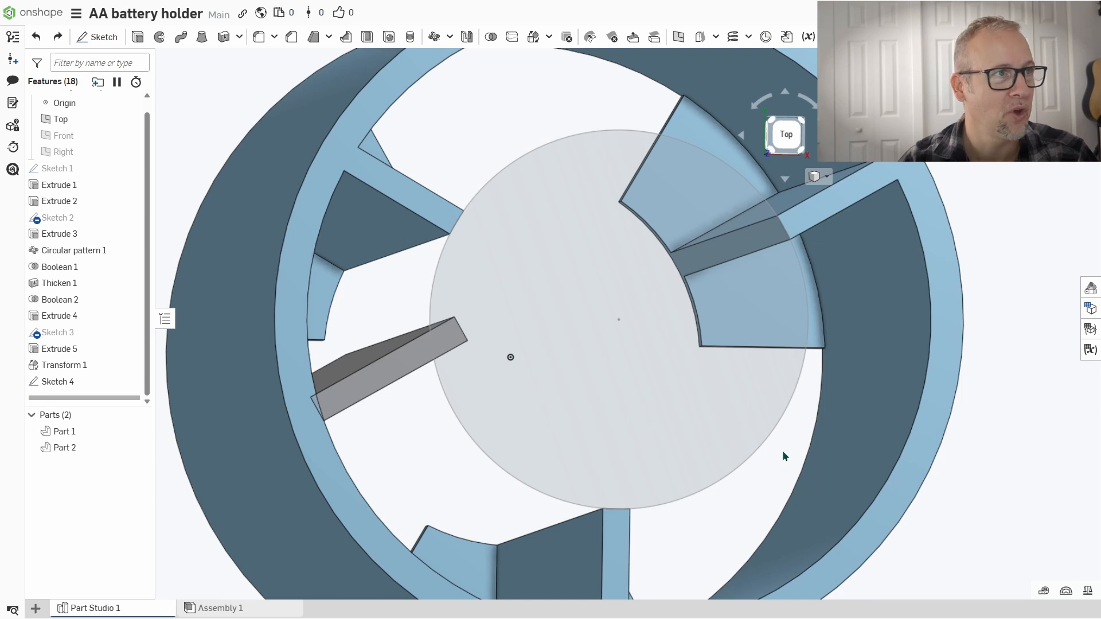
# Step: Extrude the sketch region where the circle overlaps the bar 46 mm into the tube as a Remove, cutting only the bar
pyautogui.click(138, 37)
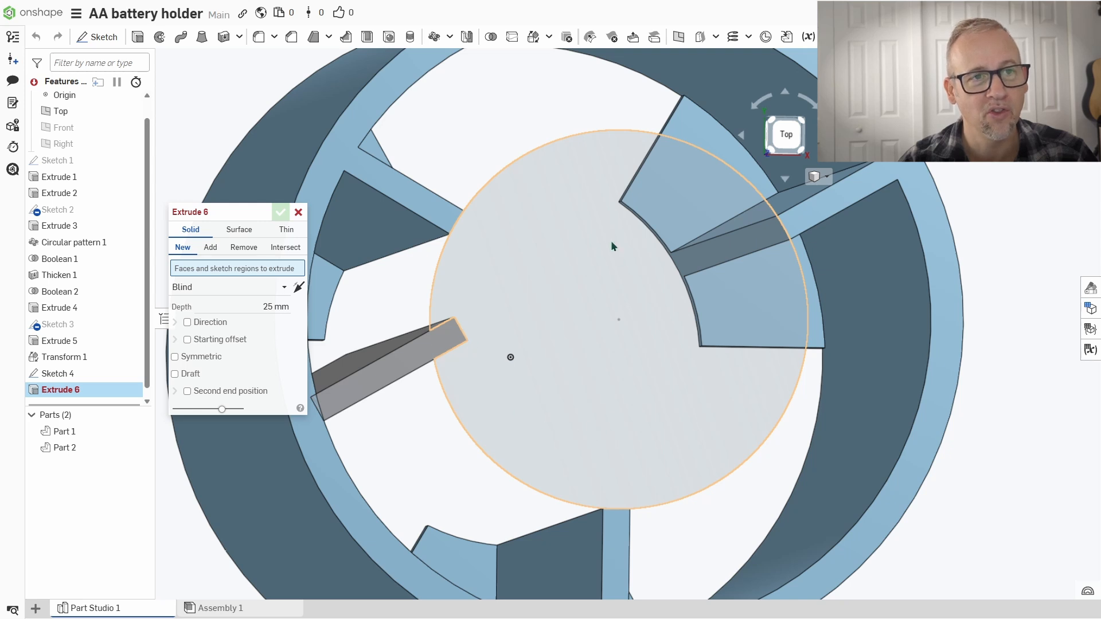
pyautogui.click(449, 336)
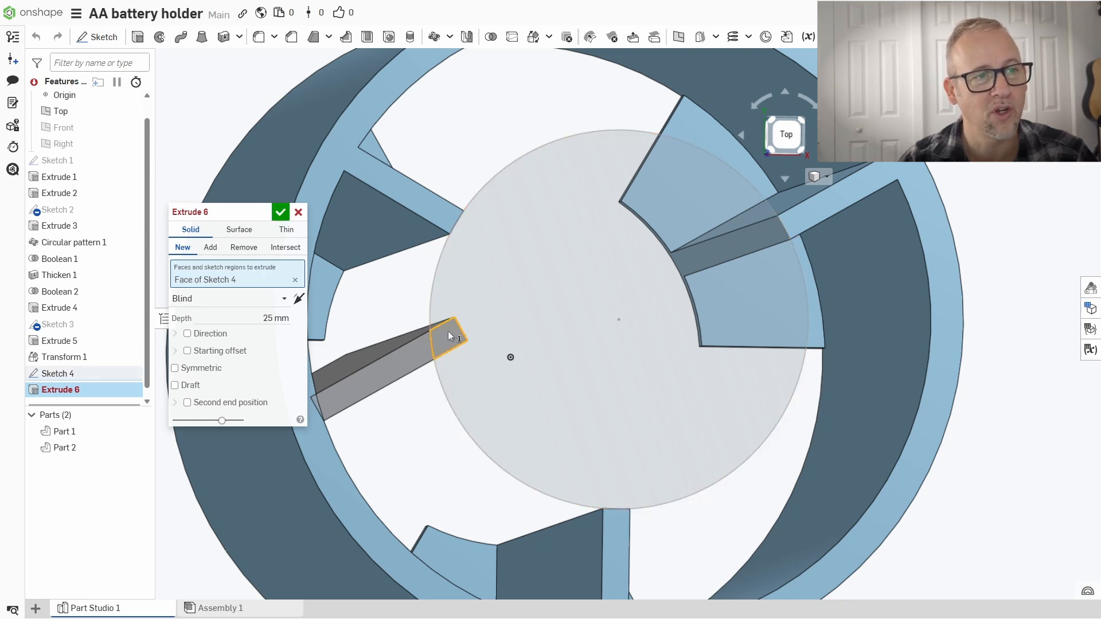
pyautogui.click(298, 301)
pyautogui.click(256, 315)
pyautogui.write('46')
pyautogui.press('Return')
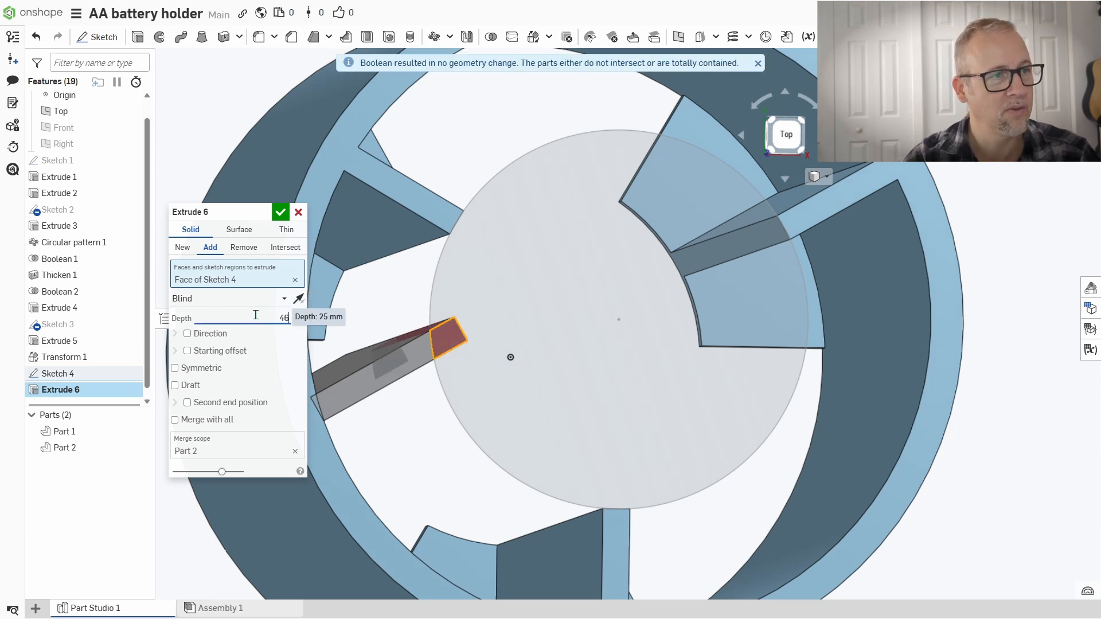
pyautogui.click(234, 249)
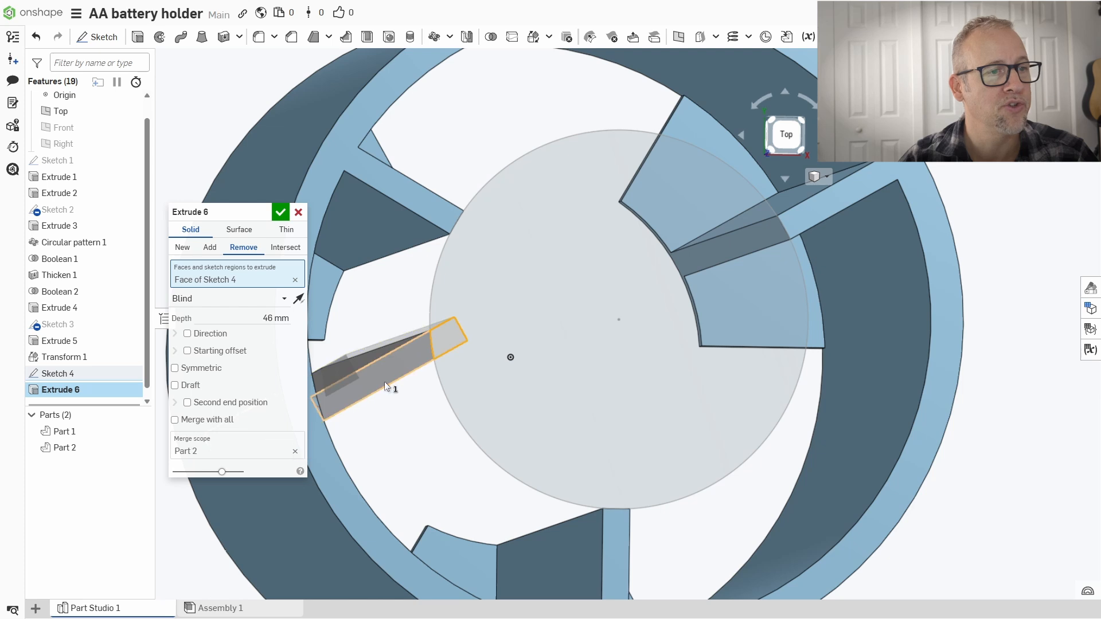
pyautogui.click(278, 218)
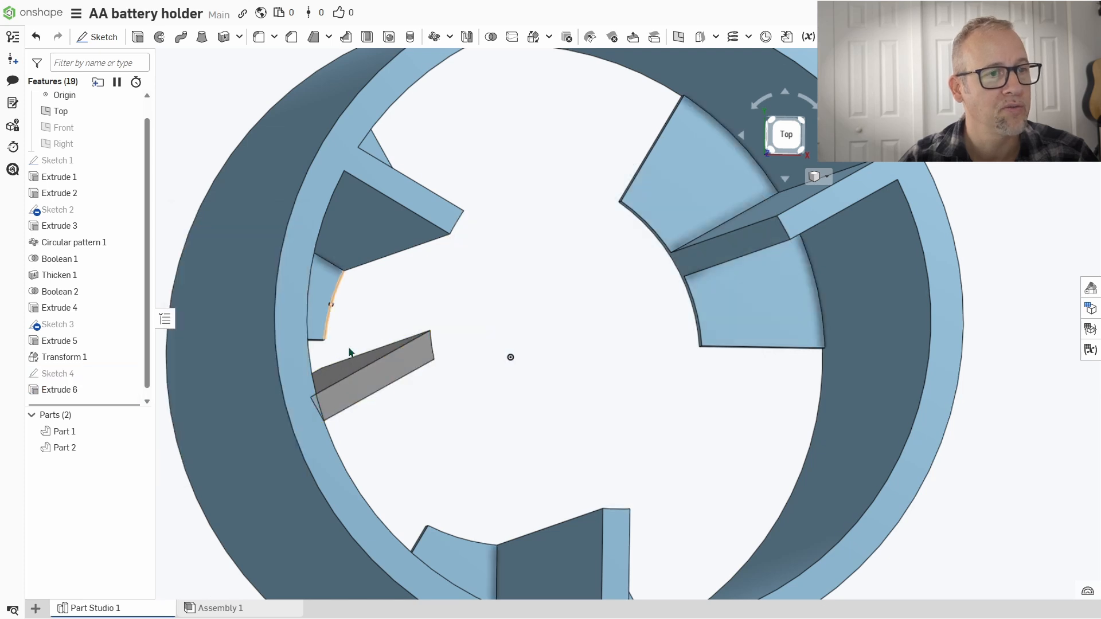
# Step: Examine from the top view the bar's trimmed inner end and where its outer end meets the tube wall
pyautogui.scroll(-3, 490, 400)
pyautogui.moveTo(518, 400); pyautogui.dragTo(515, 396, button='right')
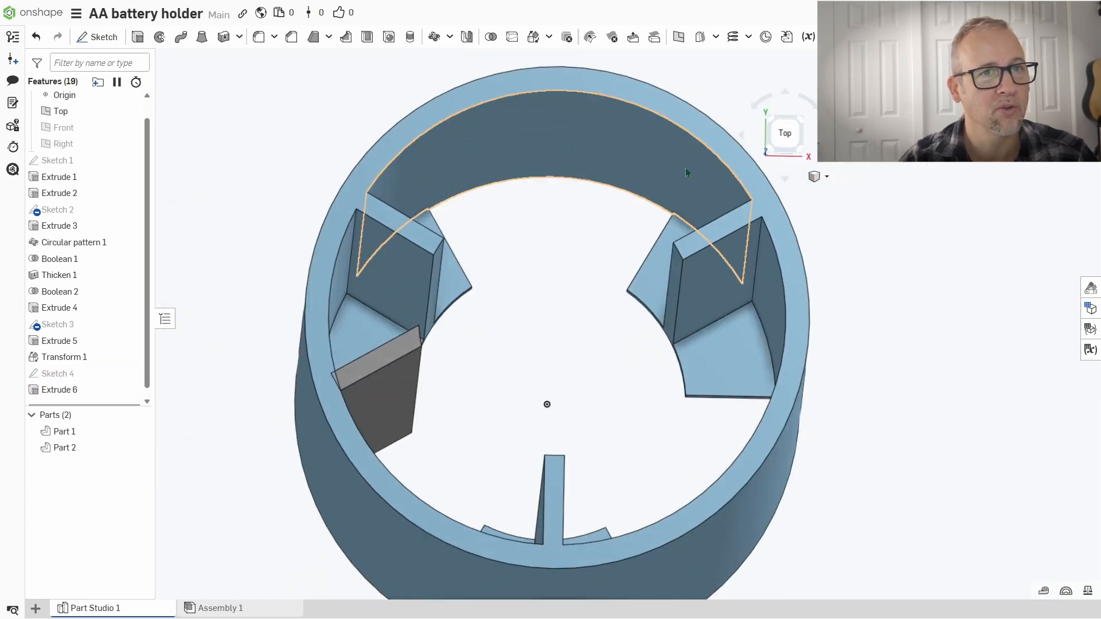
pyautogui.click(784, 133)
pyautogui.scroll(3, 566, 352)
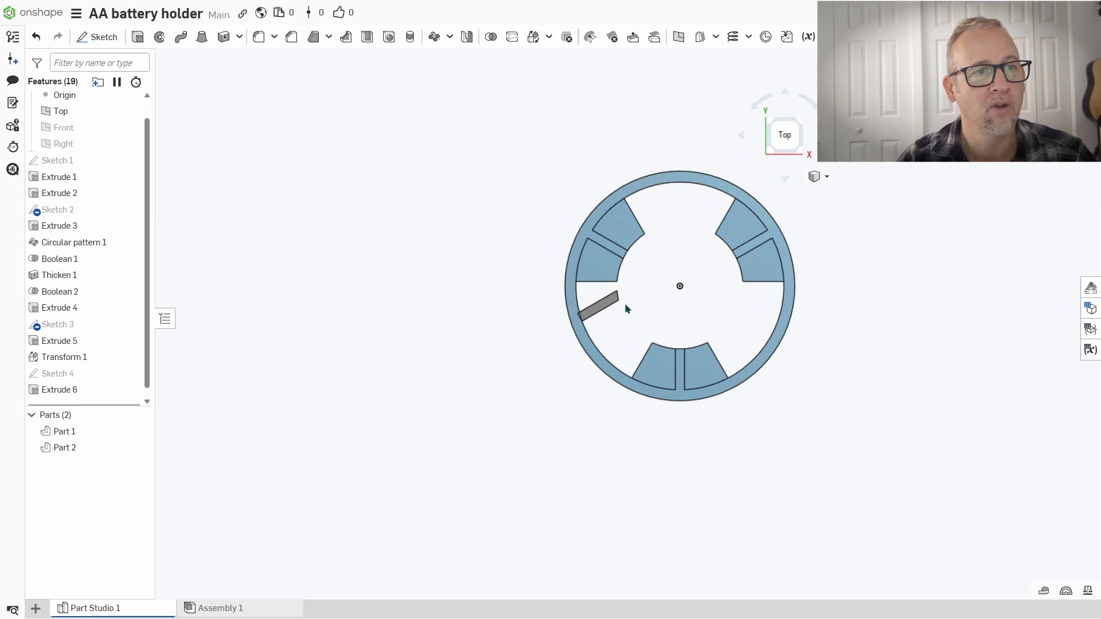
pyautogui.scroll(5, 553, 344)
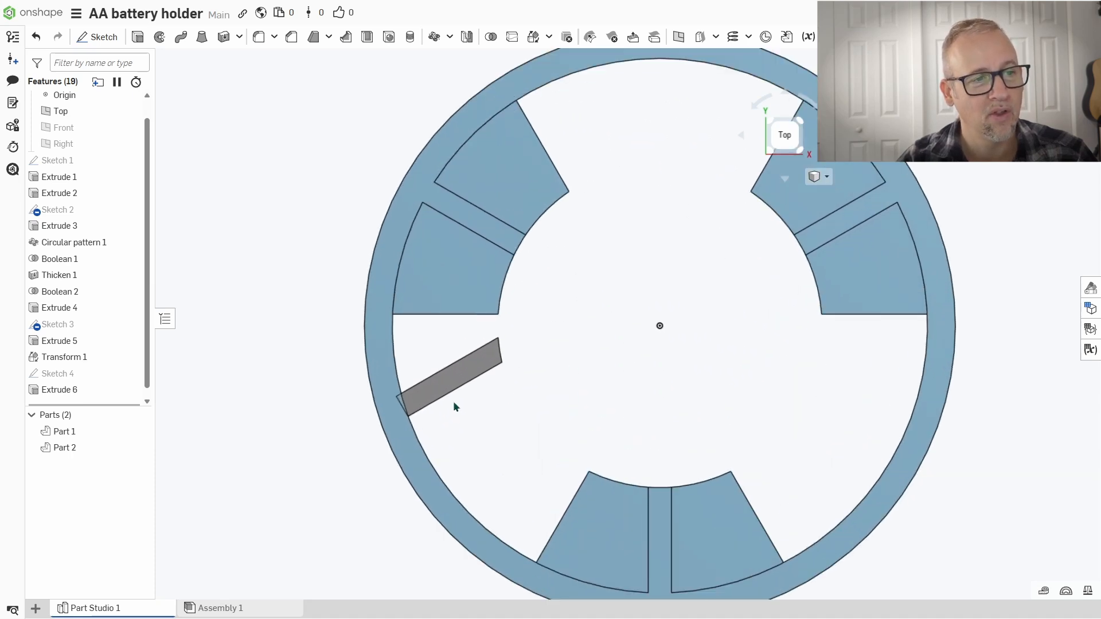
pyautogui.scroll(3, 359, 448)
pyautogui.scroll(3, 314, 448)
pyautogui.scroll(-3, 319, 447)
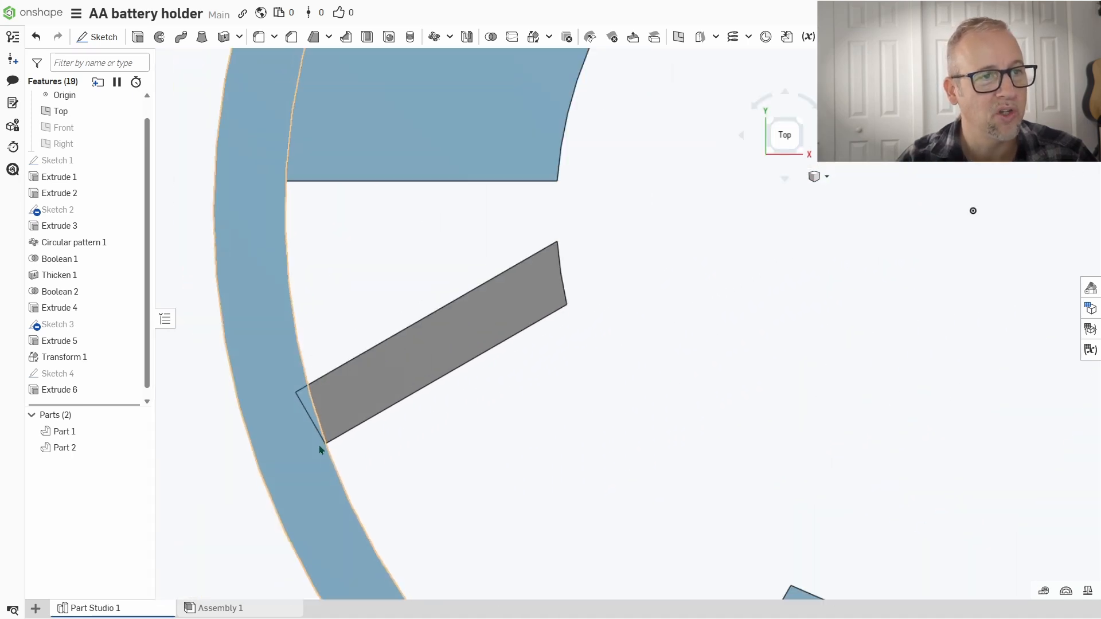
pyautogui.scroll(-6, 450, 371)
pyautogui.scroll(1, 391, 348)
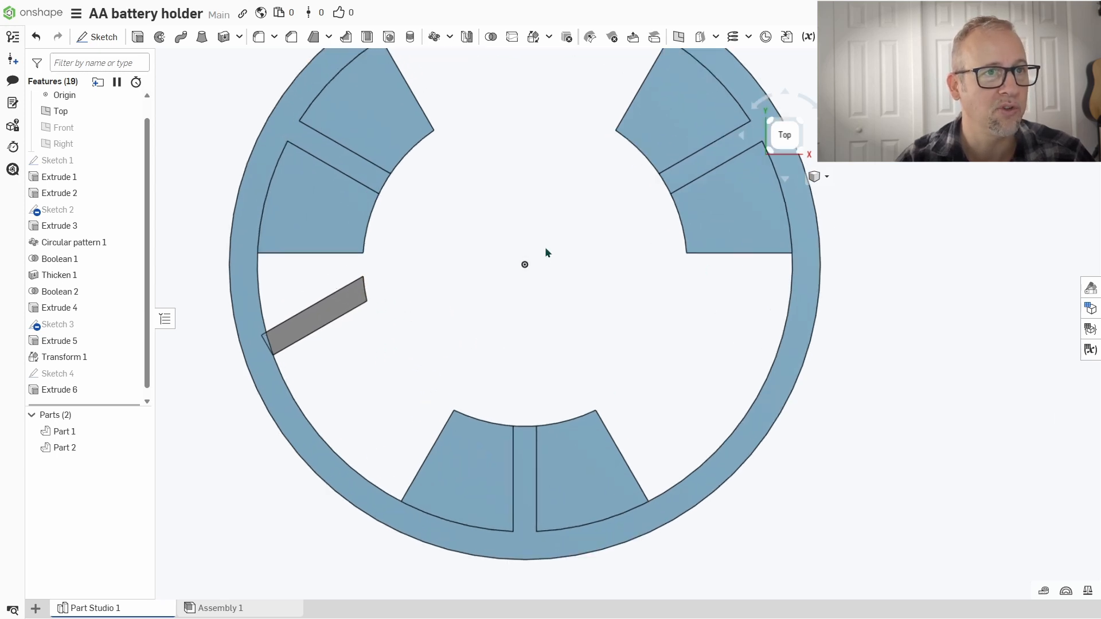
pyautogui.scroll(-4, 489, 342)
pyautogui.scroll(1, 298, 297)
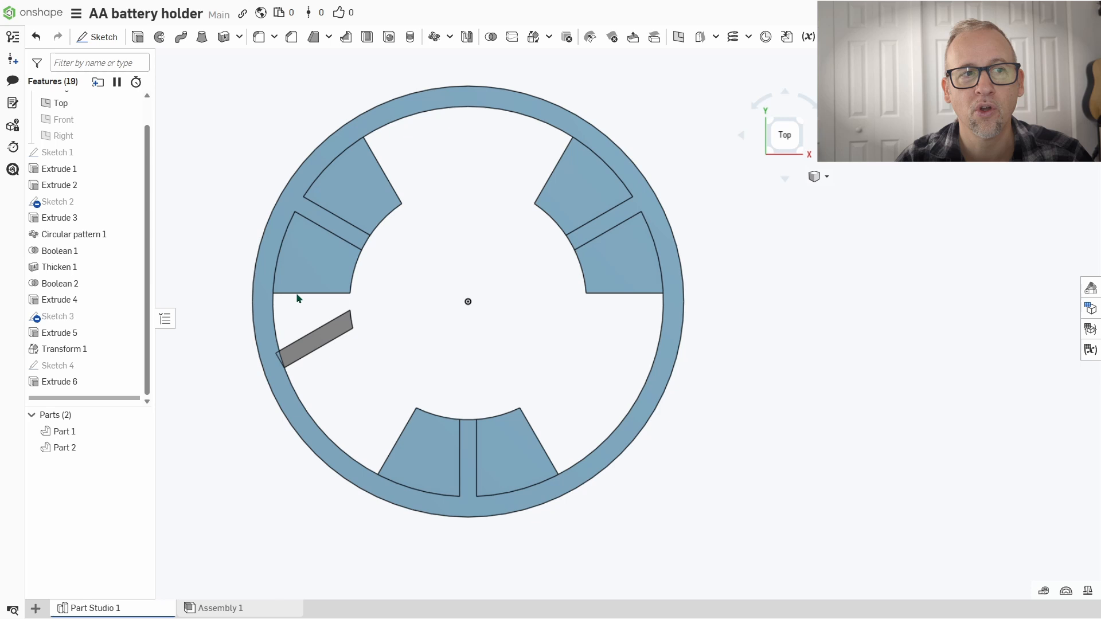
# Step: Set up a circular part pattern of the bar about the origin with 18 instances equally spaced over 360 degrees
pyautogui.click(433, 37)
pyautogui.click(328, 332)
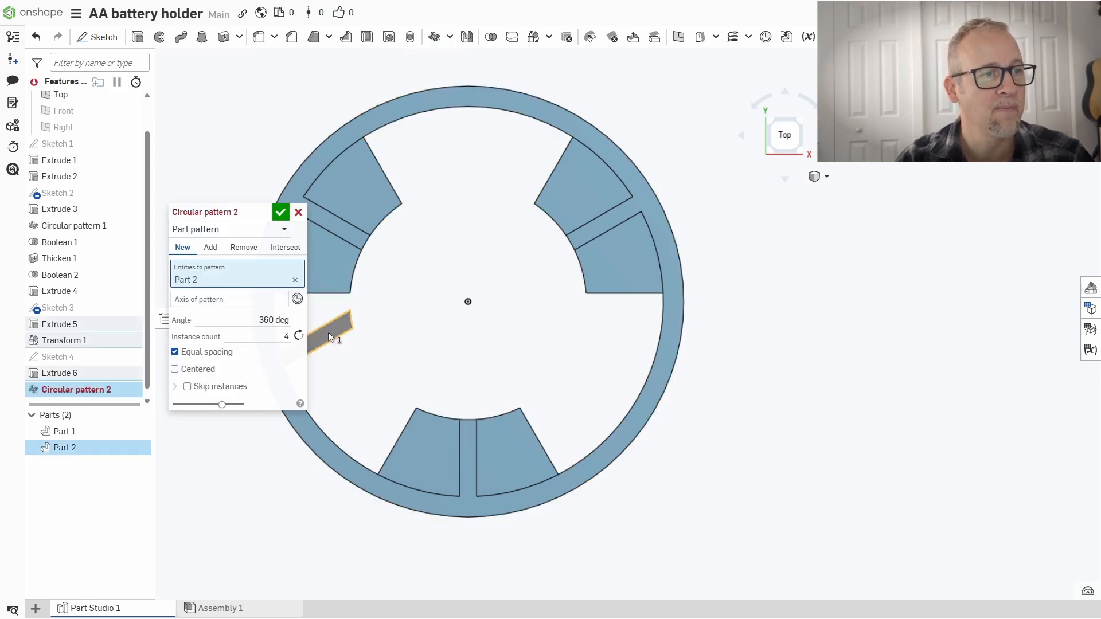
pyautogui.click(222, 303)
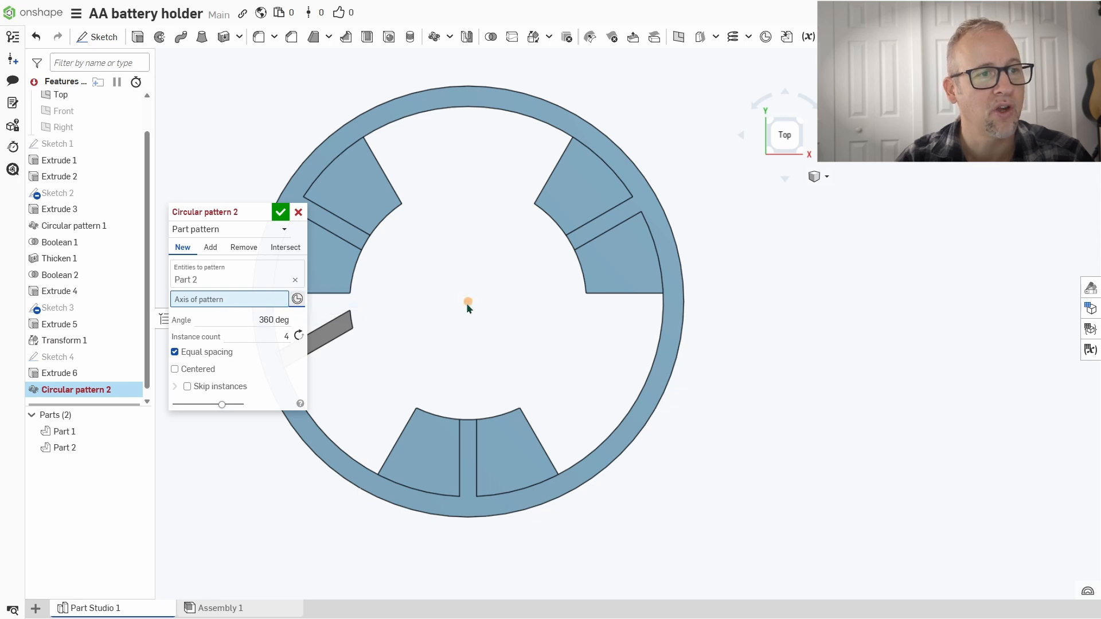
pyautogui.click(468, 301)
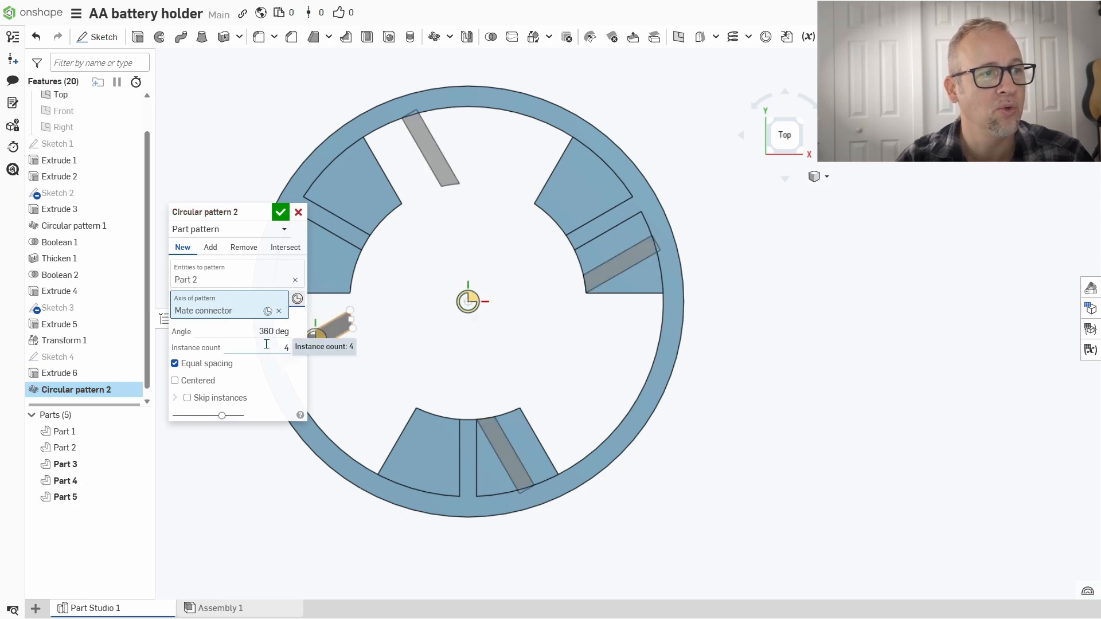
pyautogui.write('18')
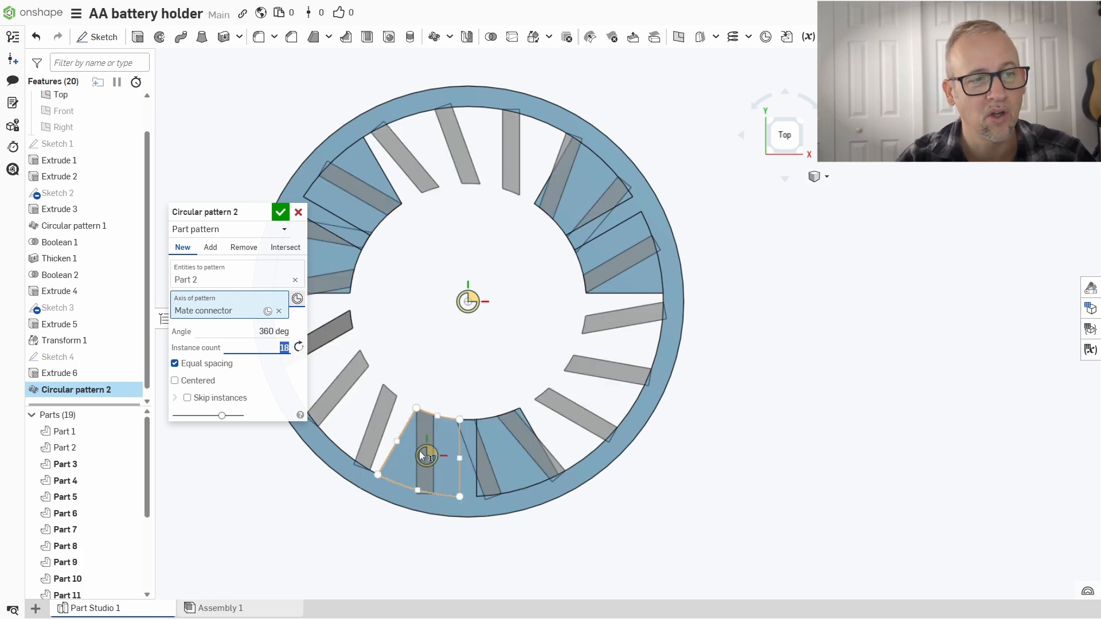
# Step: Skip instances 3, 4, 5, 9, 10, 11, 15, 16 and 17 where bars overlap the end-wall segments, and accept the circular pattern
pyautogui.click(187, 398)
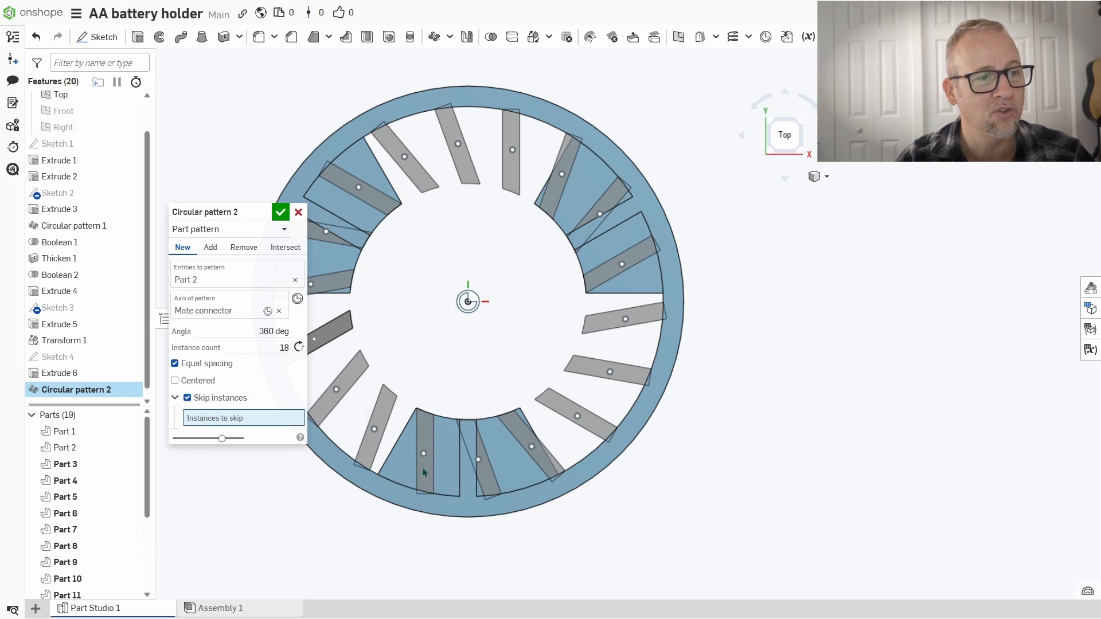
pyautogui.click(437, 483)
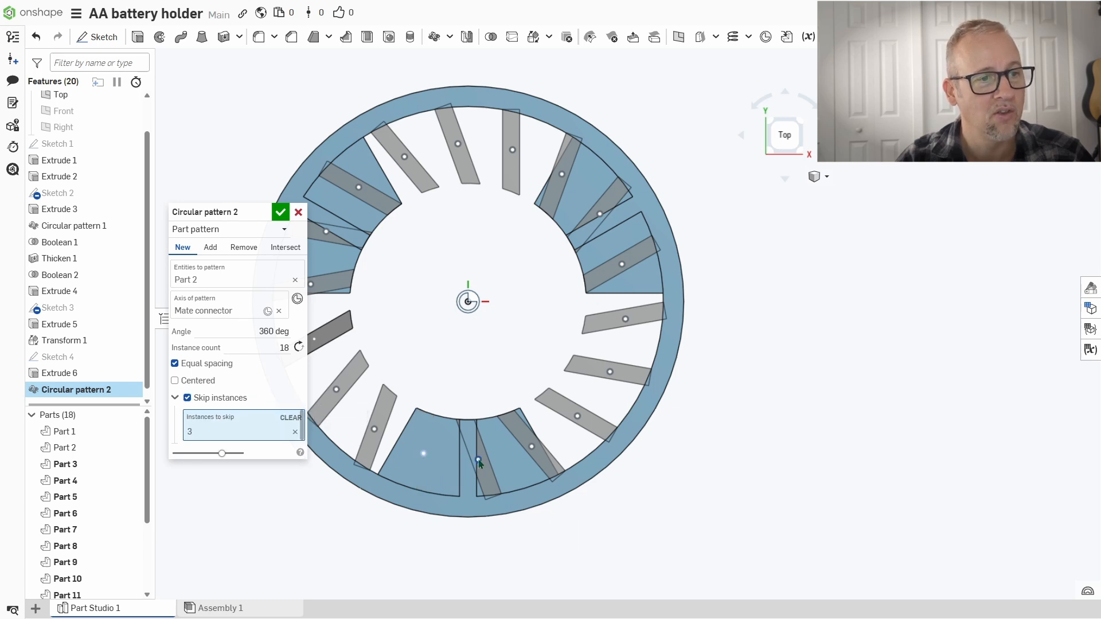
pyautogui.click(496, 475)
pyautogui.click(552, 460)
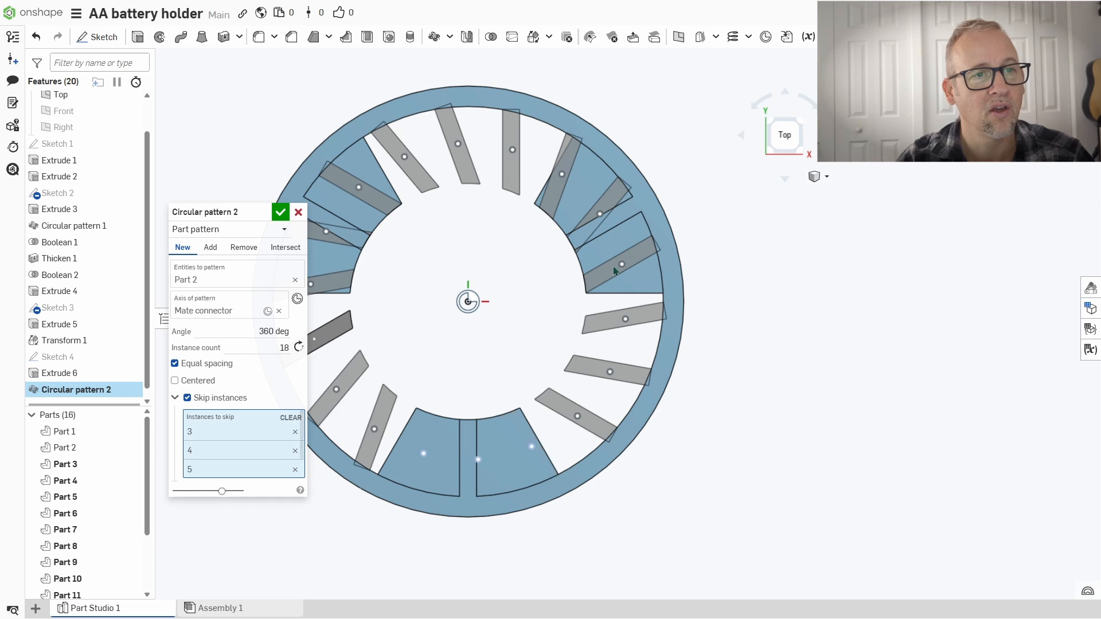
pyautogui.click(611, 227)
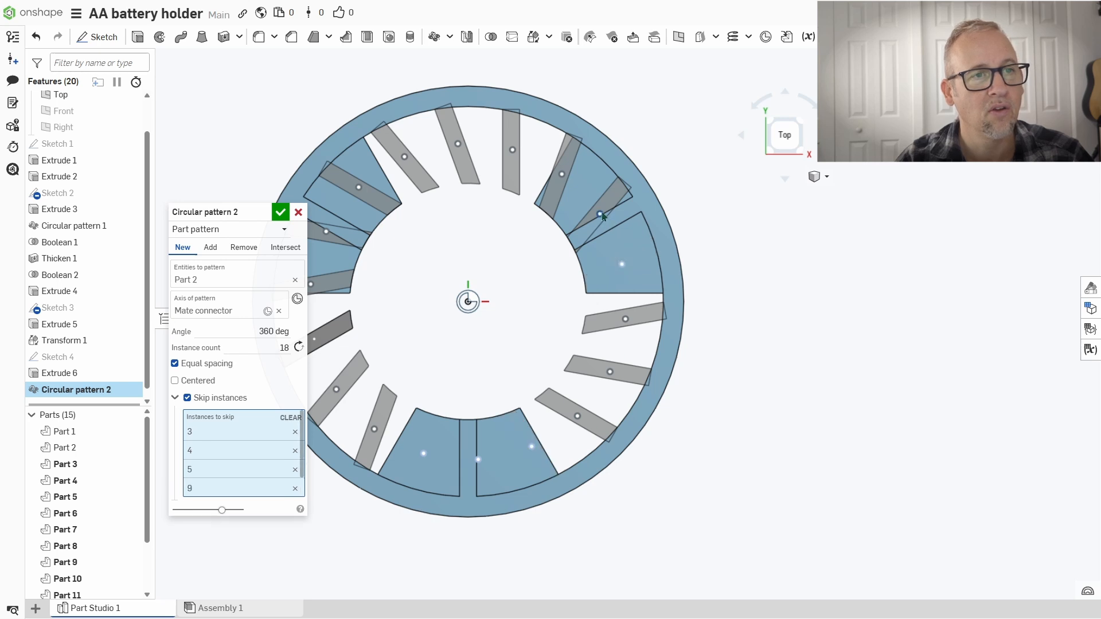
pyautogui.click(564, 178)
pyautogui.click(367, 181)
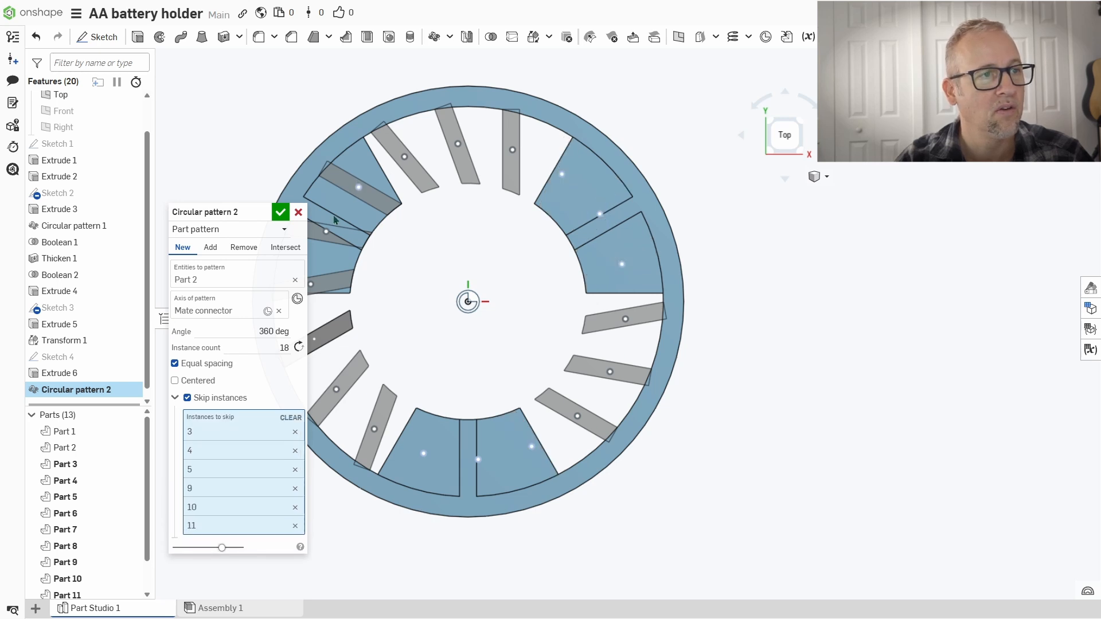
pyautogui.click(325, 230)
pyautogui.click(310, 284)
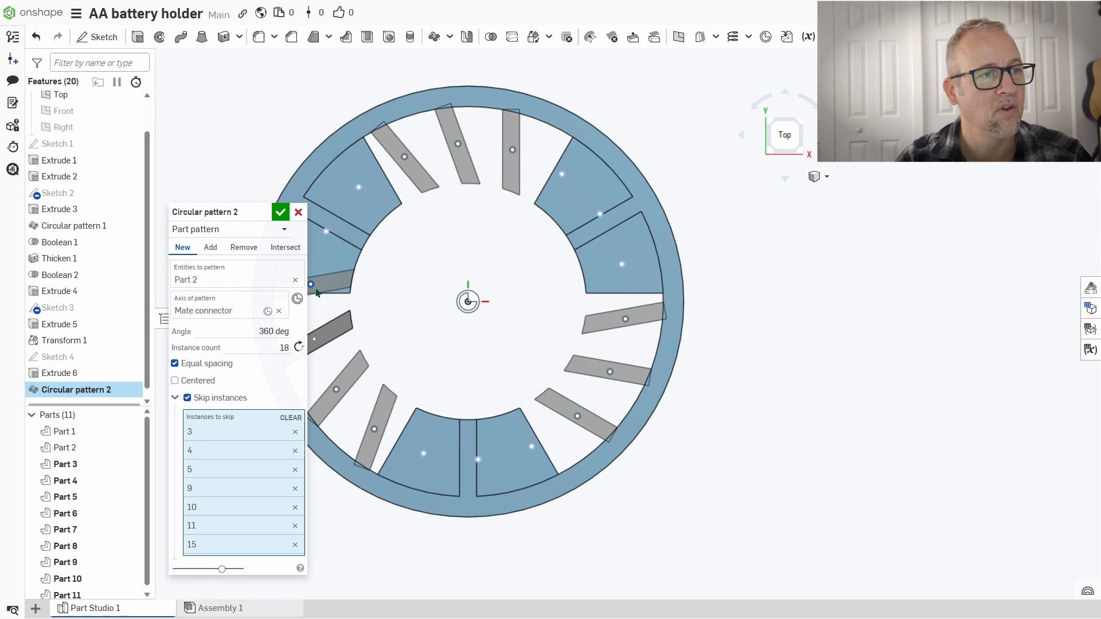
pyautogui.click(448, 408)
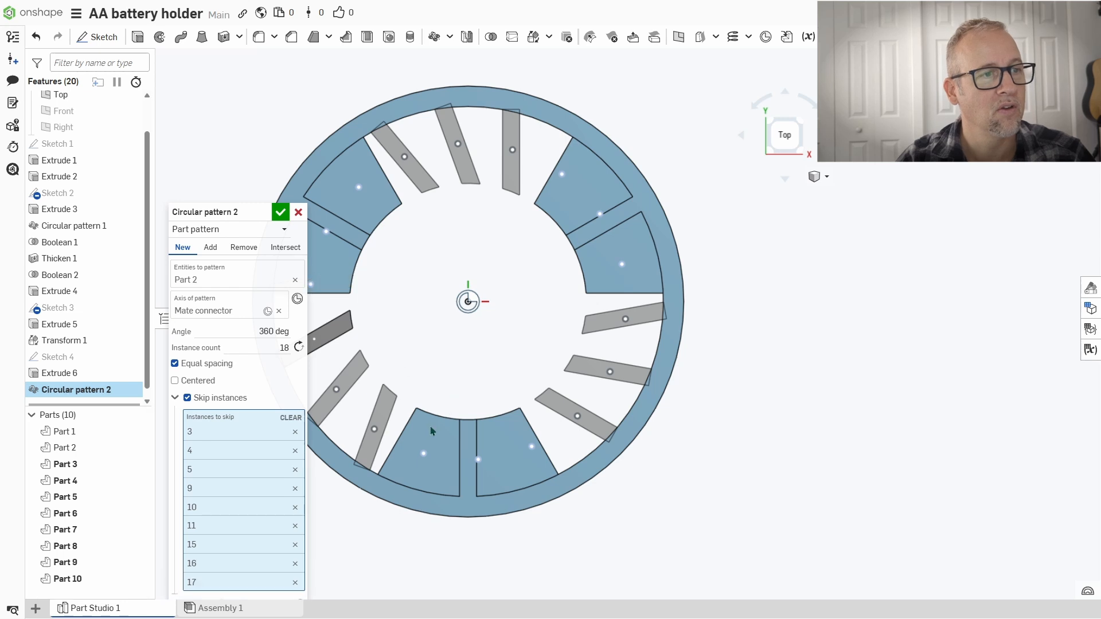
pyautogui.click(281, 213)
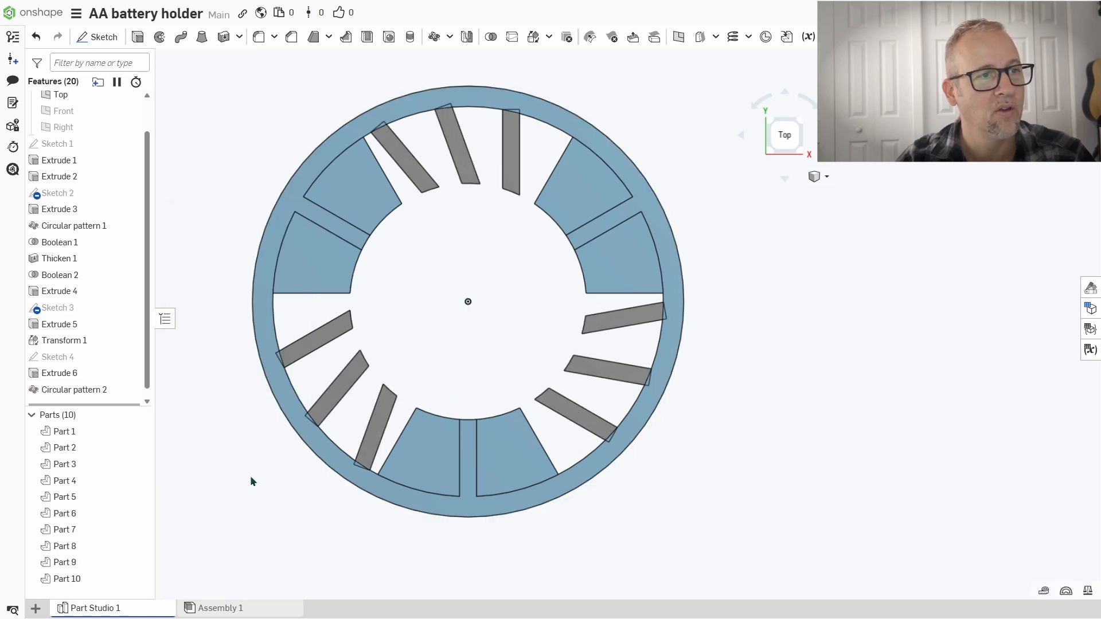
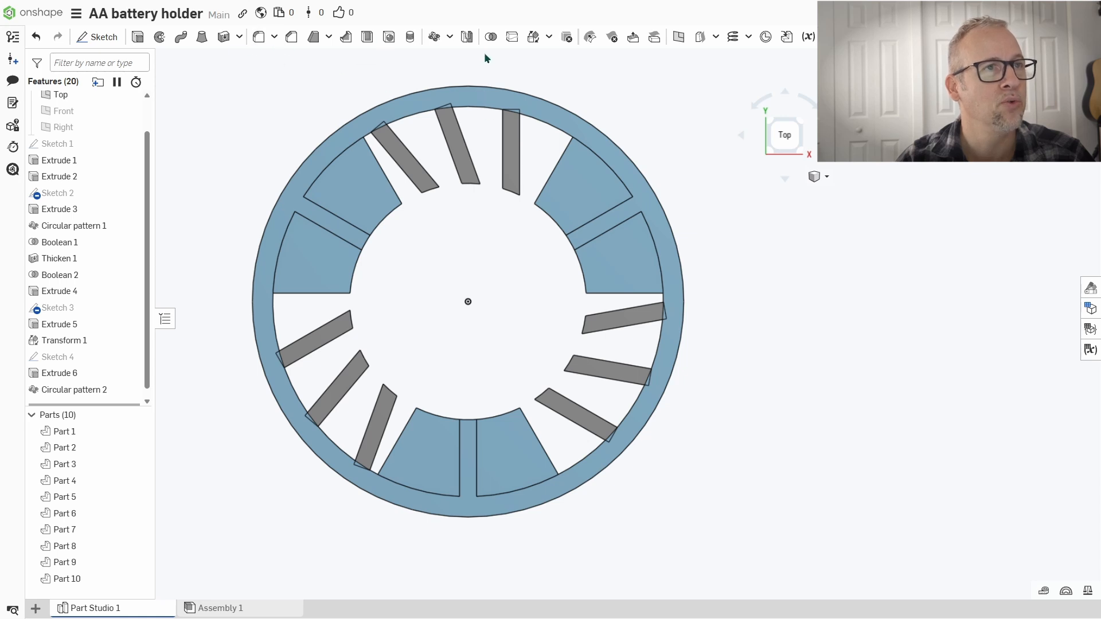
# Step: Union the tube with all nine patterned bars using a Boolean, without keeping the tools
pyautogui.click(490, 37)
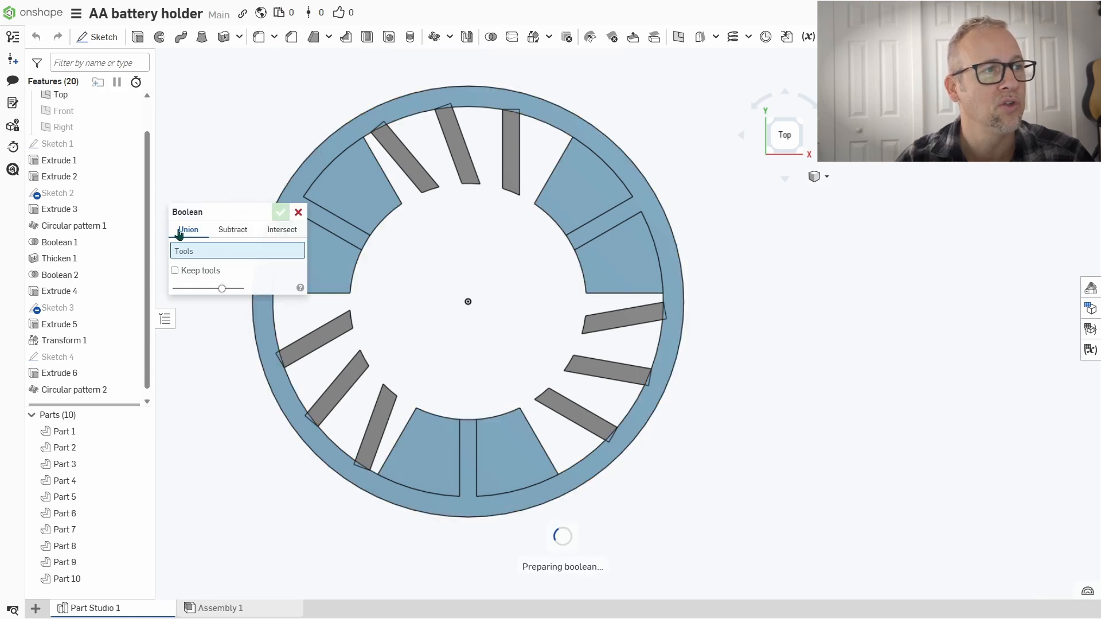
pyautogui.click(352, 220)
pyautogui.click(414, 173)
pyautogui.click(459, 169)
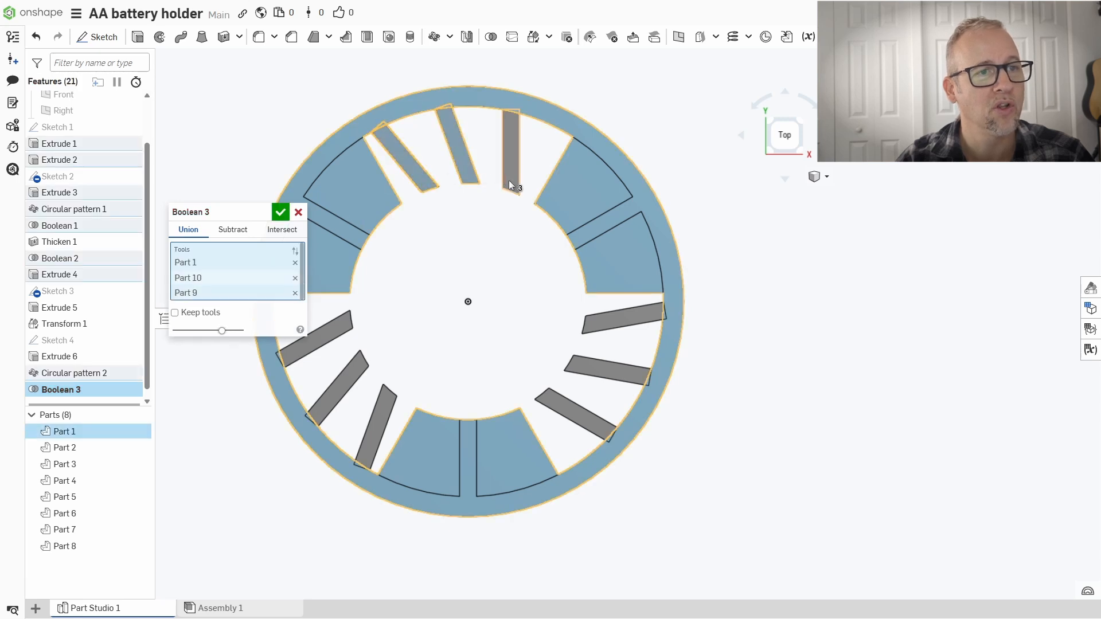
pyautogui.click(508, 180)
pyautogui.click(596, 321)
pyautogui.click(595, 363)
pyautogui.click(580, 403)
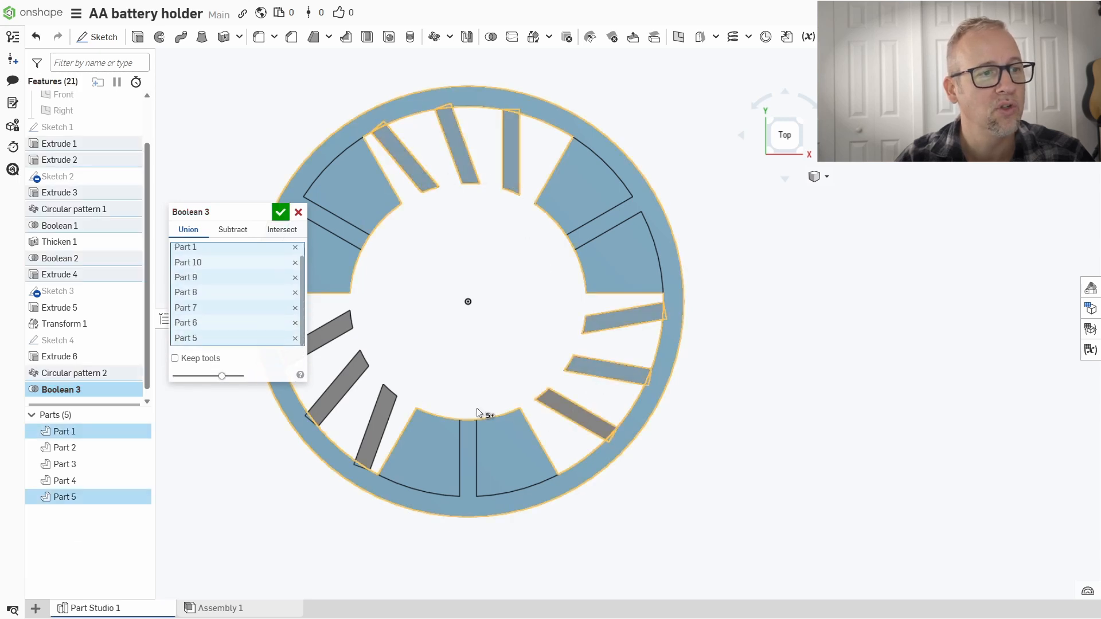
pyautogui.click(380, 413)
pyautogui.click(345, 382)
pyautogui.click(322, 332)
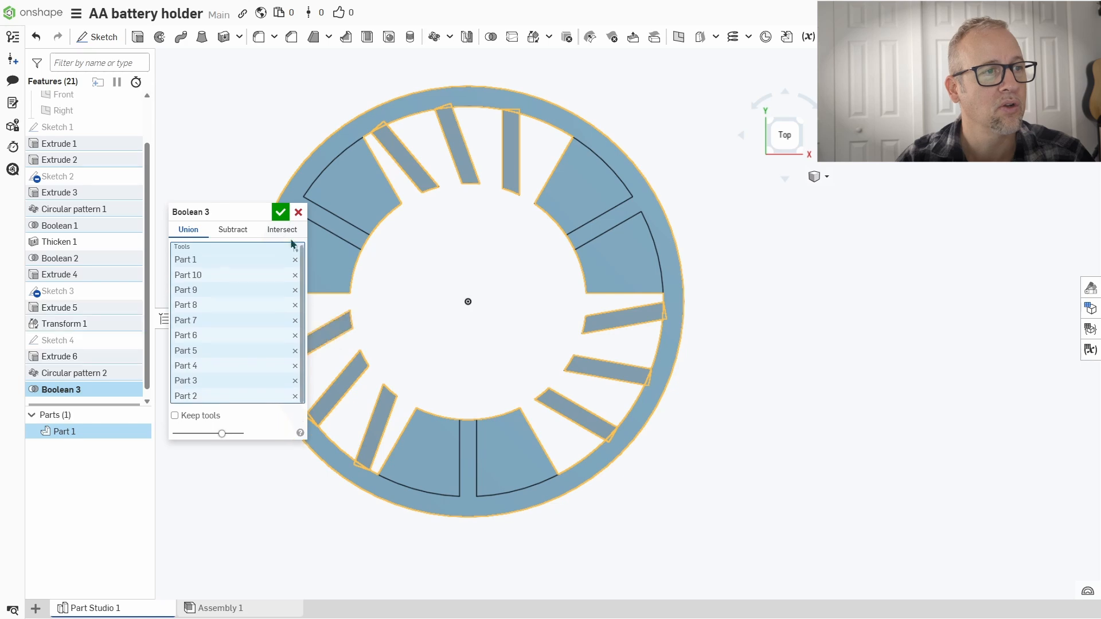
pyautogui.click(280, 212)
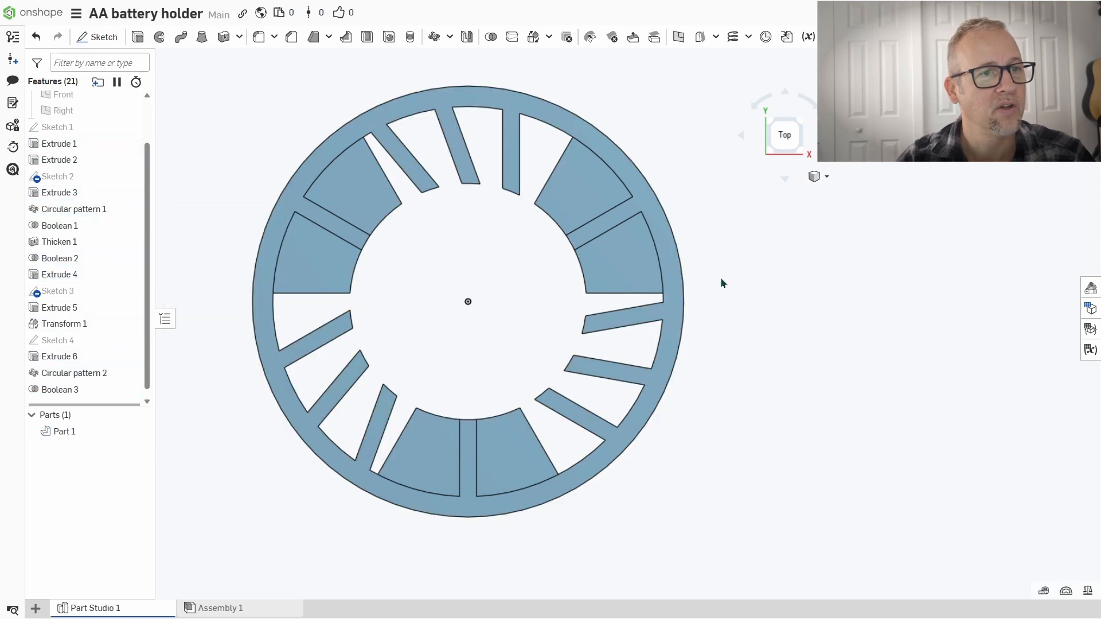
# Step: Start an edge fillet on the tube's bottom end face with a radius of 0.25 mm
pyautogui.moveTo(761, 268); pyautogui.dragTo(786, 376, button='right')
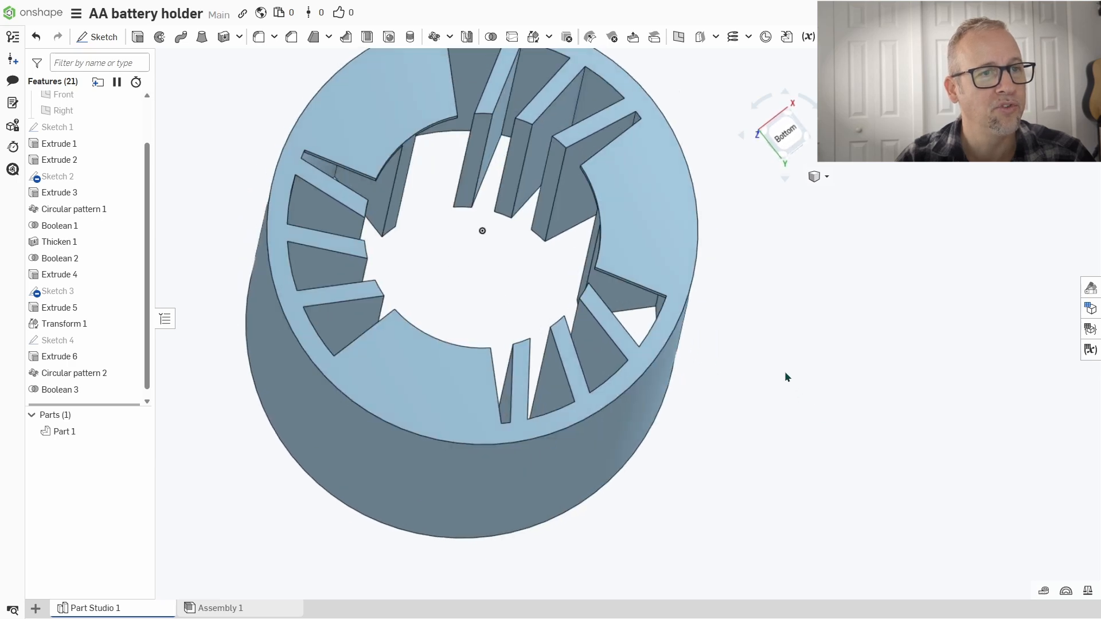
pyautogui.scroll(-4, 806, 350)
pyautogui.scroll(3, 827, 324)
pyautogui.scroll(-3, 527, 367)
pyautogui.scroll(2, 660, 319)
pyautogui.scroll(1, 603, 319)
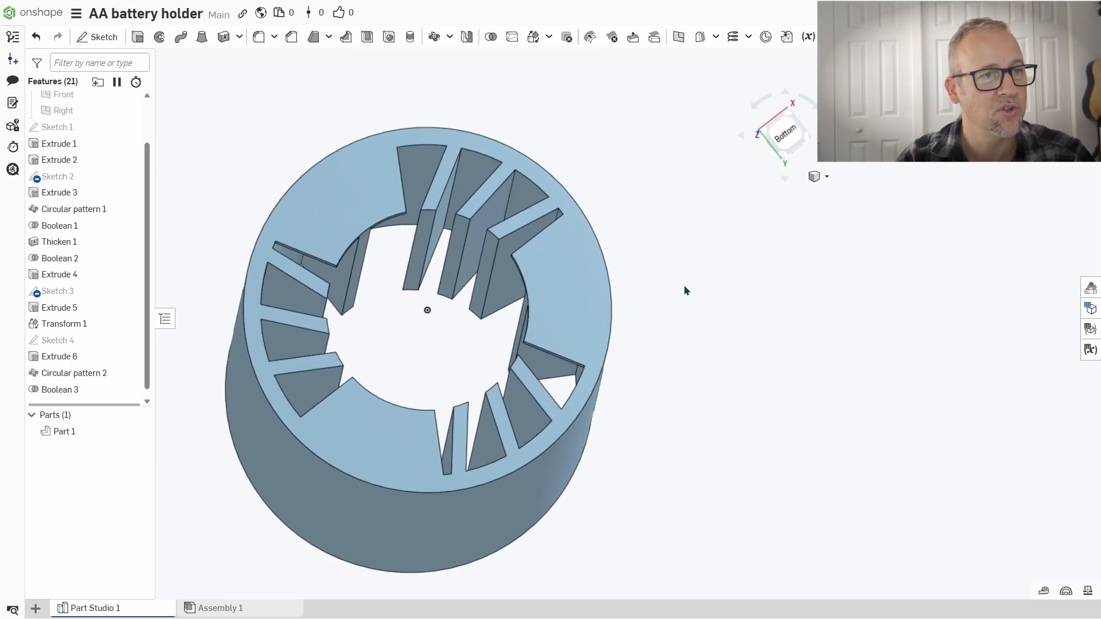
pyautogui.scroll(-1, 826, 223)
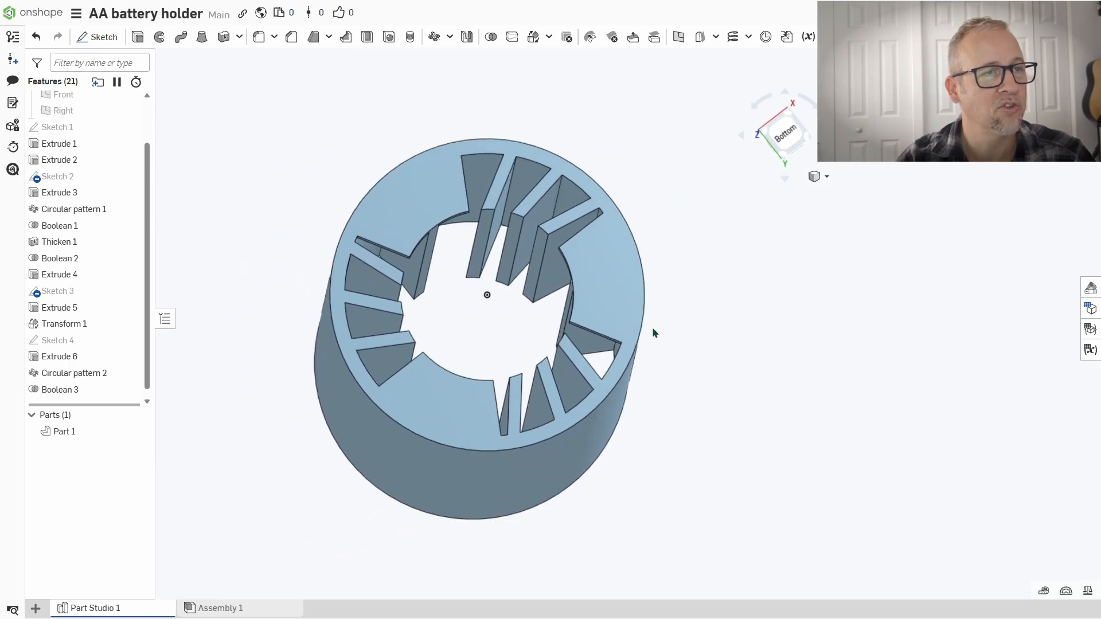
pyautogui.click(259, 37)
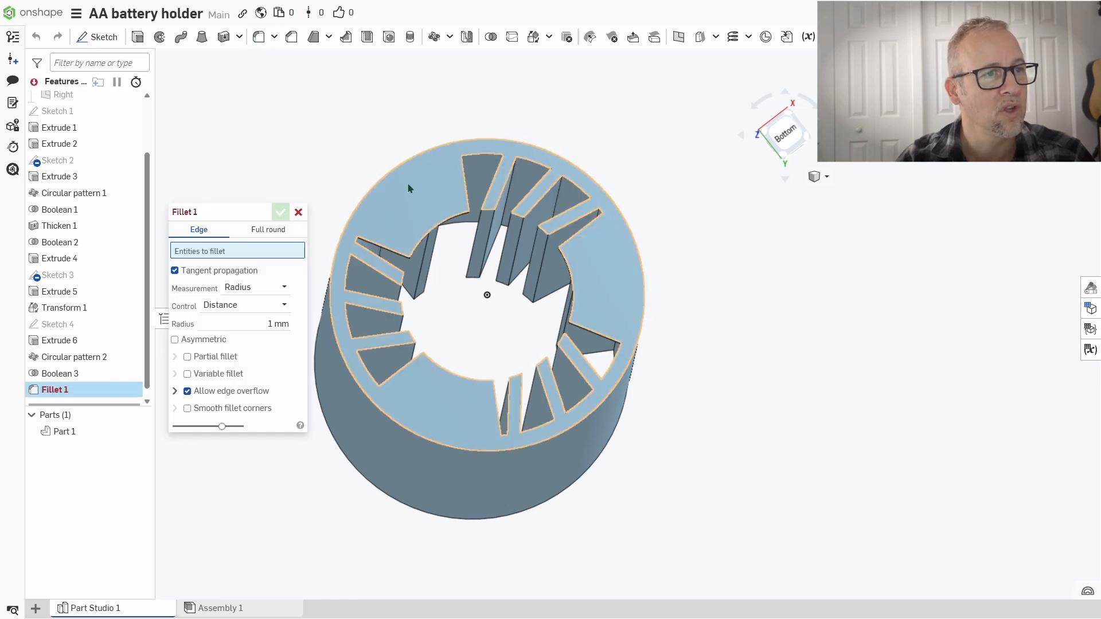
pyautogui.click(377, 365)
pyautogui.click(255, 331)
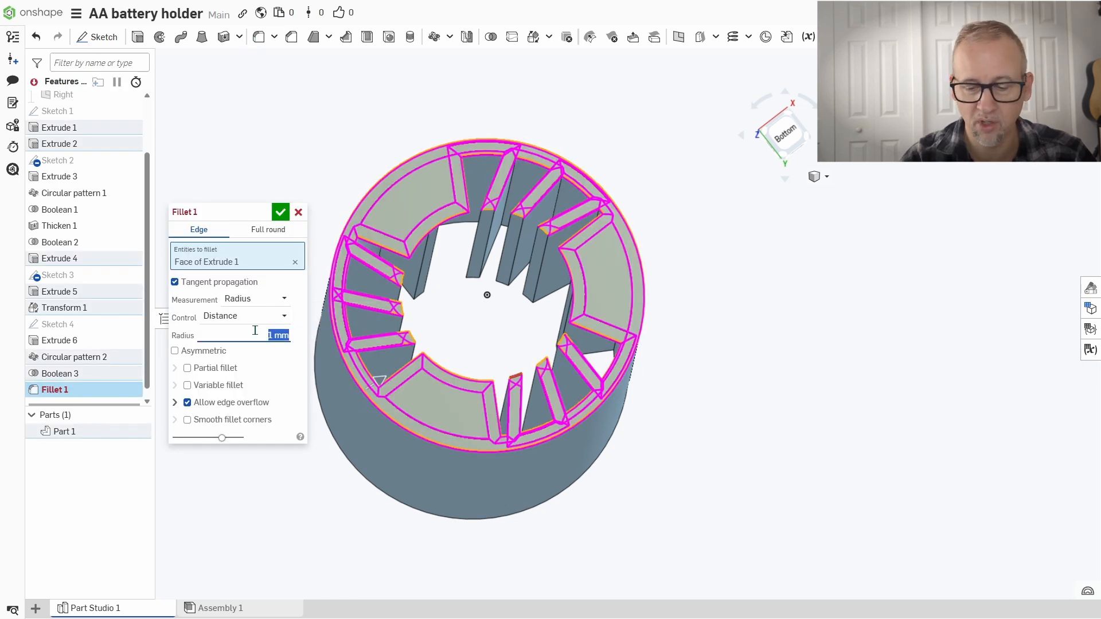
pyautogui.write('0.25')
pyautogui.press('Return')
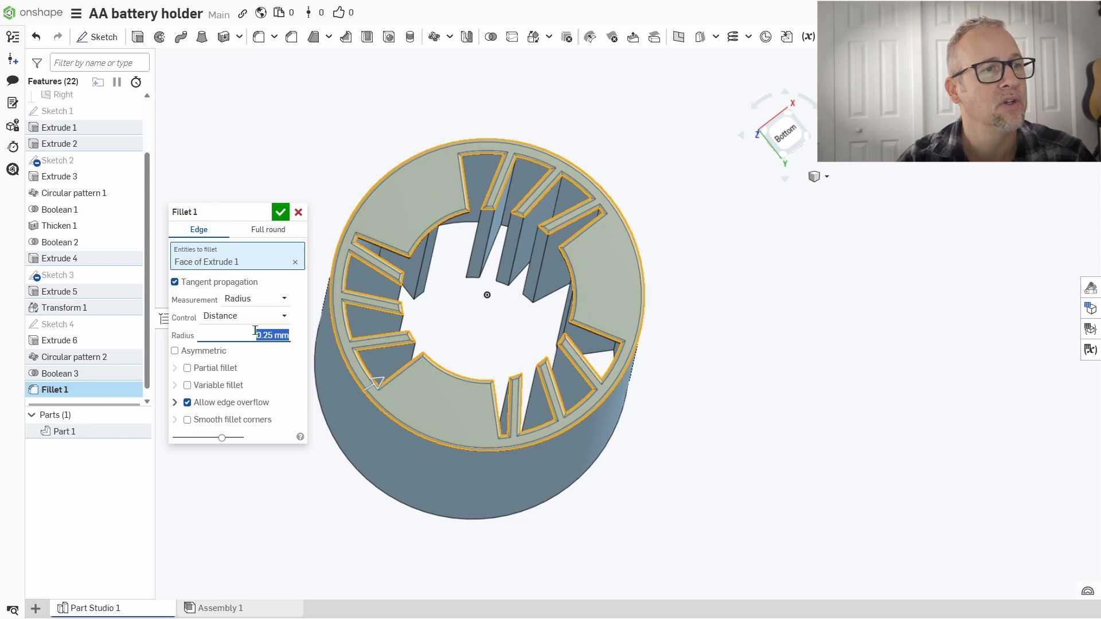
# Step: Add the tube's top end face, including the bar and rib ends, to the fillet and accept it
pyautogui.moveTo(683, 475); pyautogui.dragTo(675, 291, button='right')
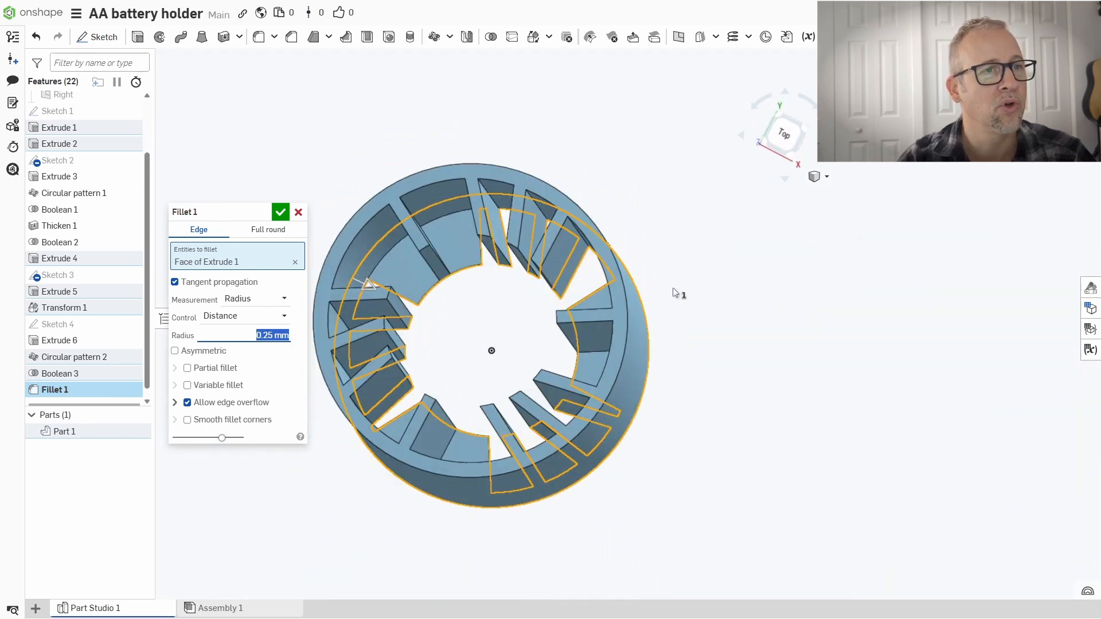
pyautogui.click(470, 173)
pyautogui.click(282, 219)
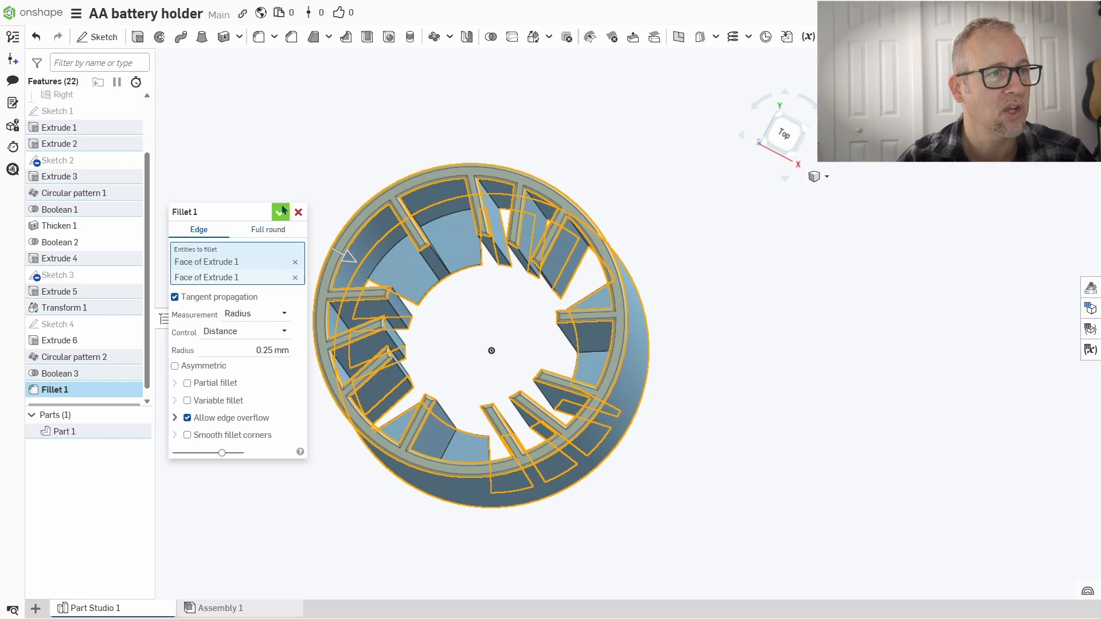
# Step: Examine the rounded edges at both ends of the tube and the inner faces of the end-wall segments
pyautogui.moveTo(480, 348); pyautogui.dragTo(304, 310, button='right')
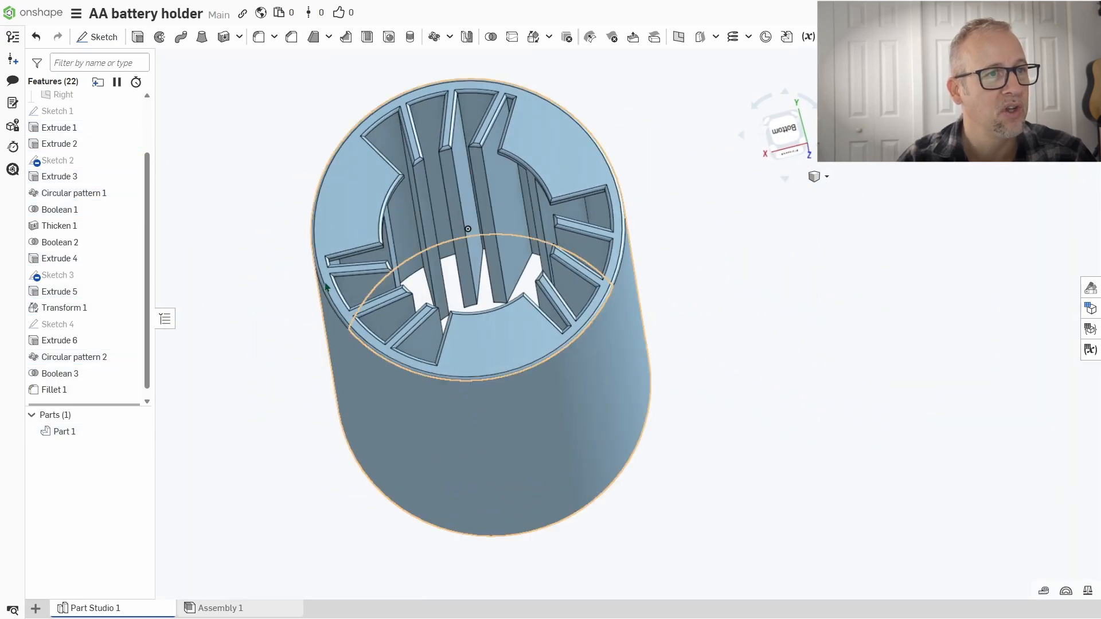
pyautogui.scroll(-5, 440, 242)
pyautogui.scroll(4, 440, 242)
pyautogui.moveTo(381, 275); pyautogui.dragTo(397, 382, button='right')
pyautogui.scroll(-5, 385, 458)
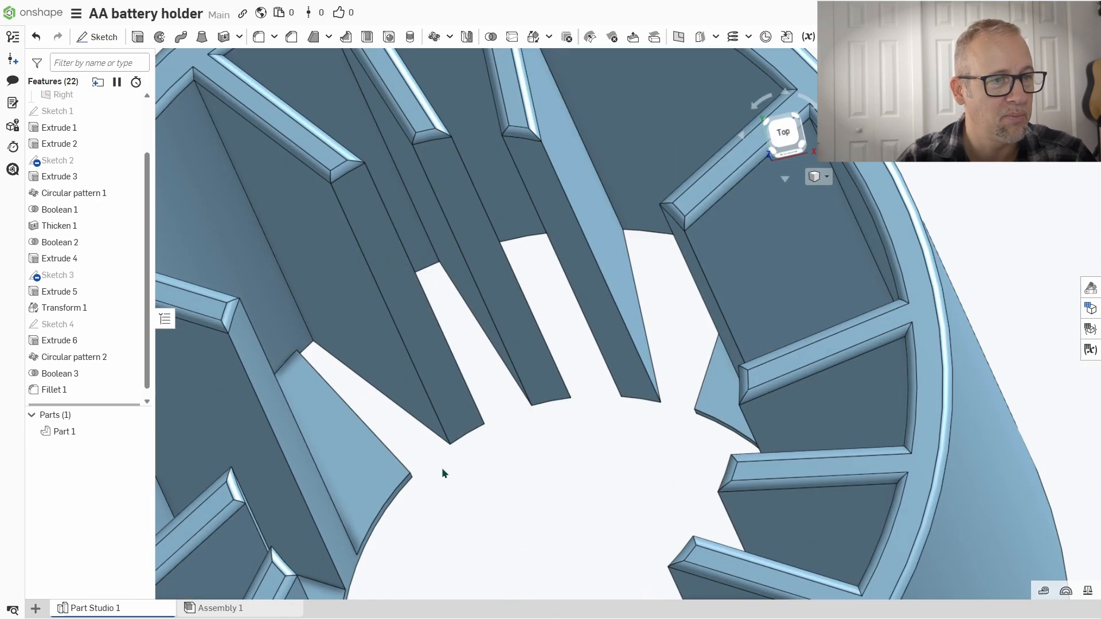
pyautogui.scroll(1, 441, 466)
pyautogui.moveTo(441, 466); pyautogui.dragTo(439, 352, button='middle')
pyautogui.moveTo(512, 326); pyautogui.dragTo(502, 353, button='right')
pyautogui.scroll(3, 503, 351)
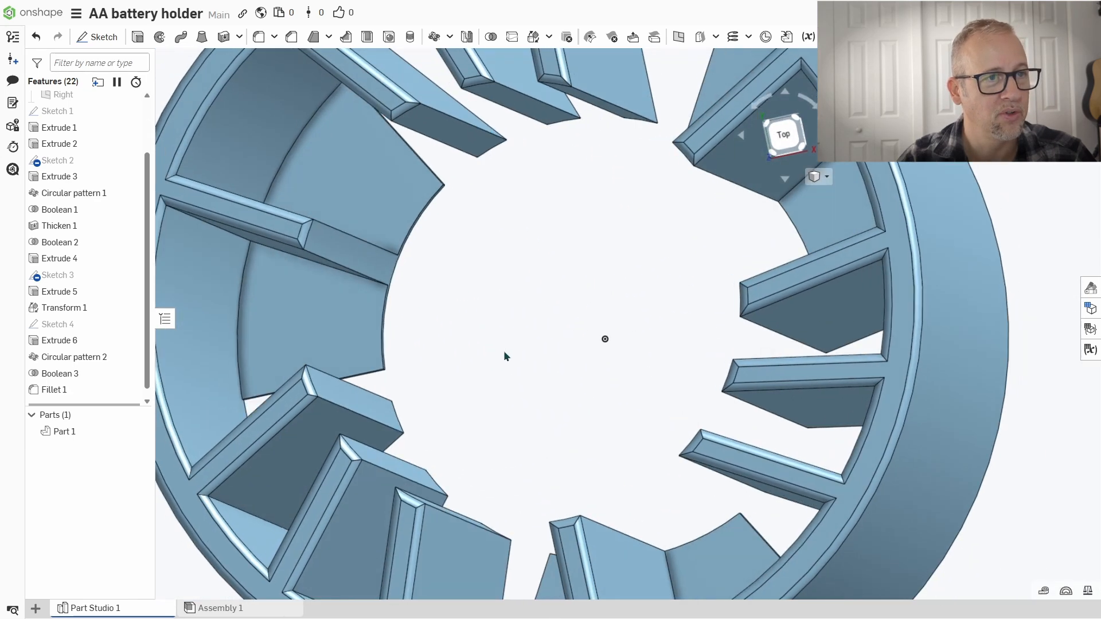
pyautogui.scroll(-3, 503, 347)
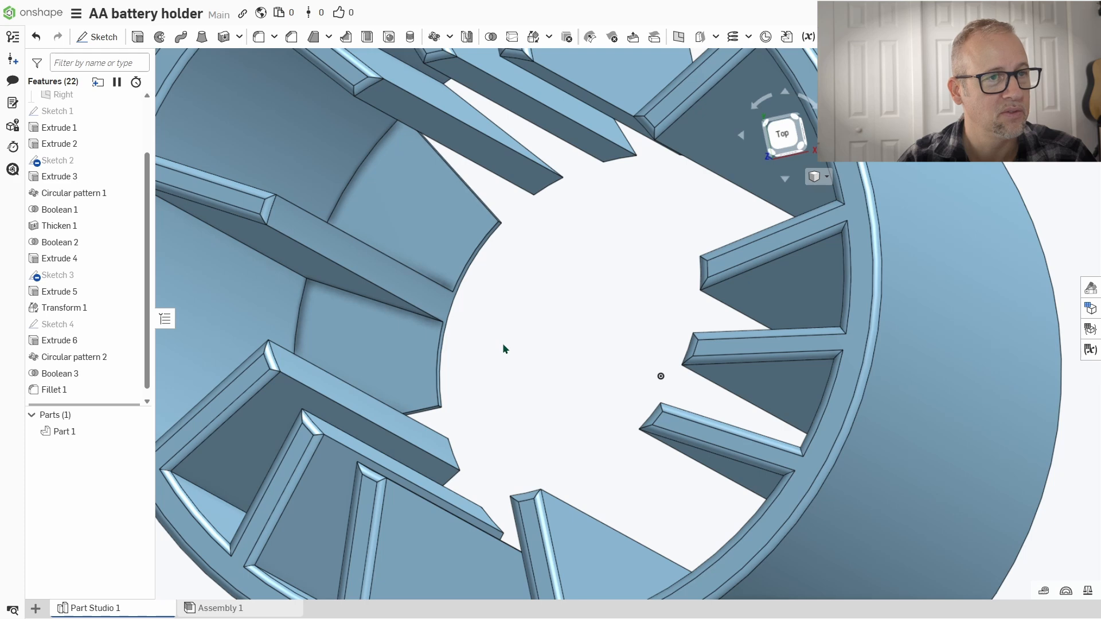
# Step: Start a second 0.25 mm edge fillet on the inner faces of all six end-wall segments
pyautogui.click(259, 38)
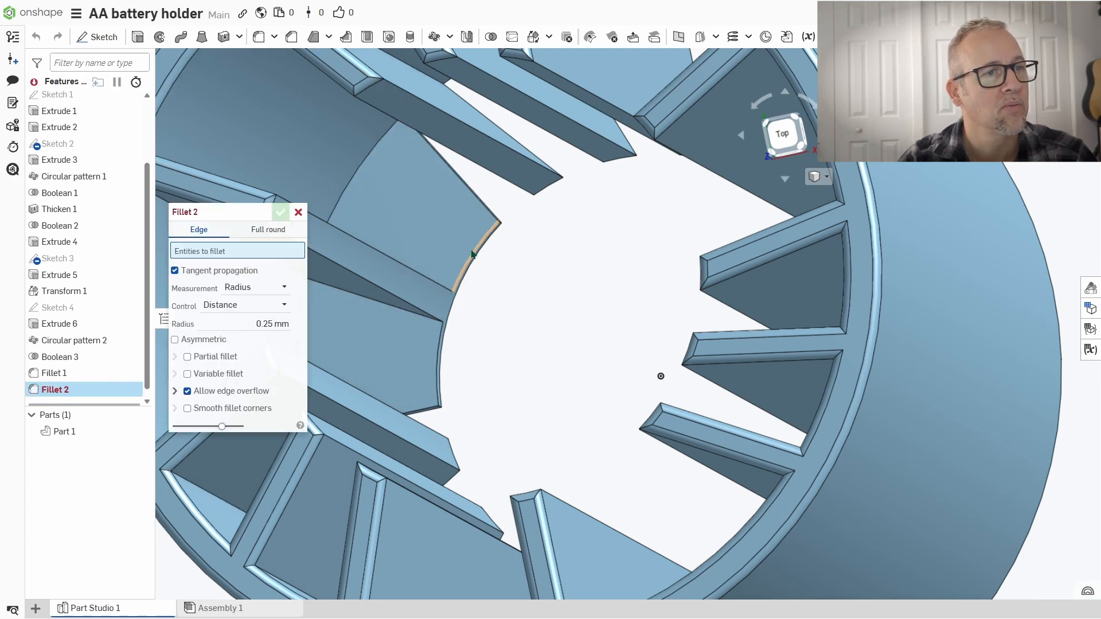
pyautogui.click(436, 241)
pyautogui.click(407, 345)
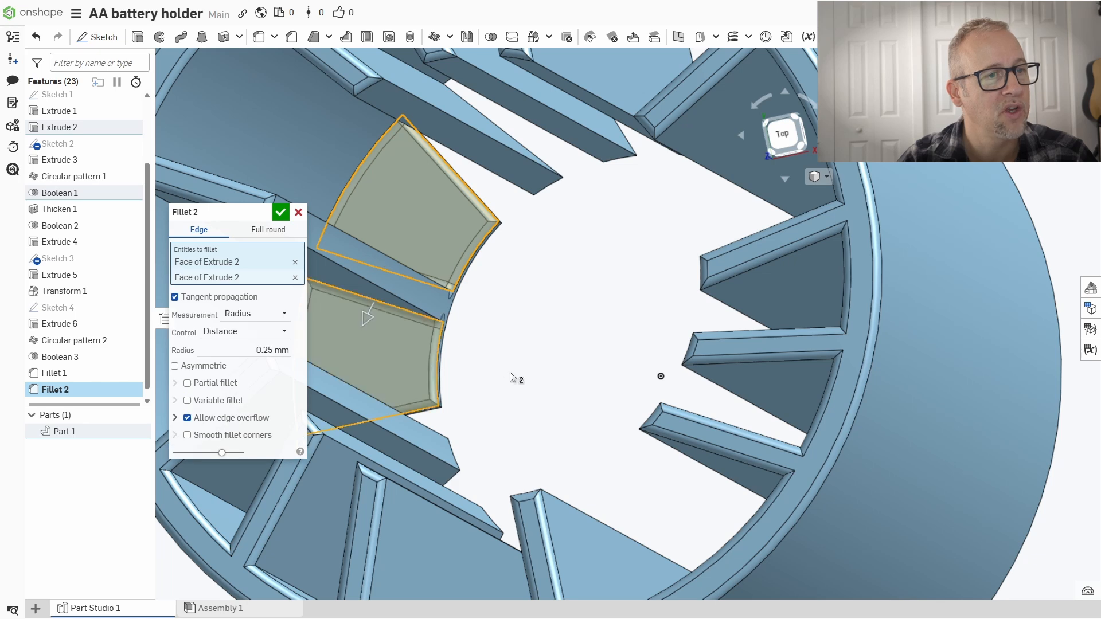
pyautogui.moveTo(514, 376); pyautogui.dragTo(524, 260, button='middle')
pyautogui.scroll(-5, 516, 279)
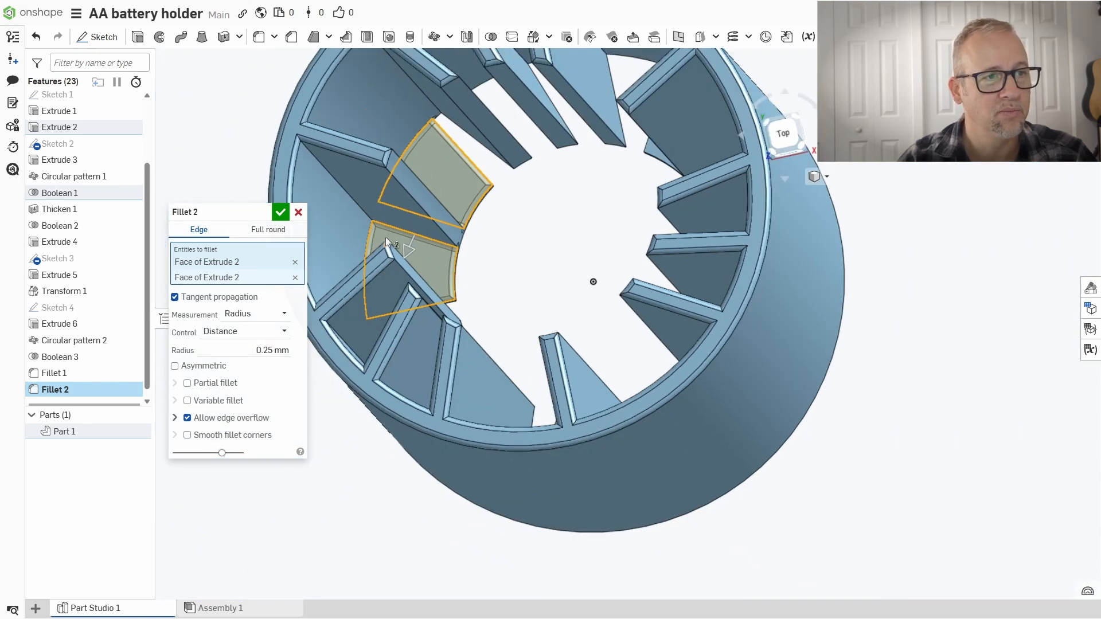
pyautogui.moveTo(508, 269); pyautogui.dragTo(522, 277, button='right')
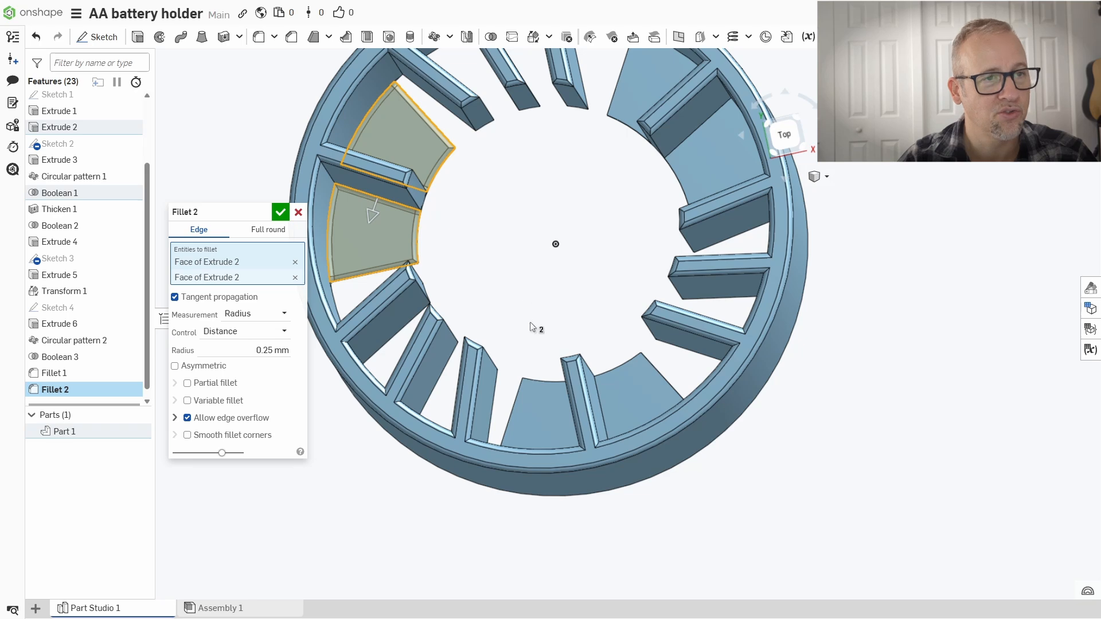
pyautogui.click(540, 398)
pyautogui.click(635, 393)
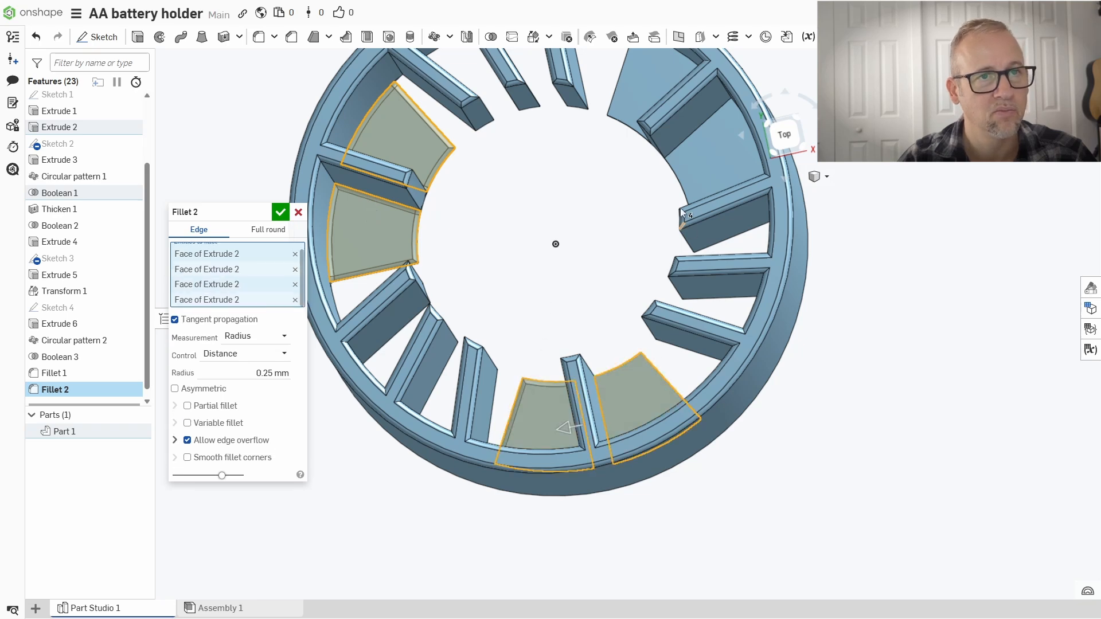
pyautogui.click(667, 130)
pyautogui.click(637, 98)
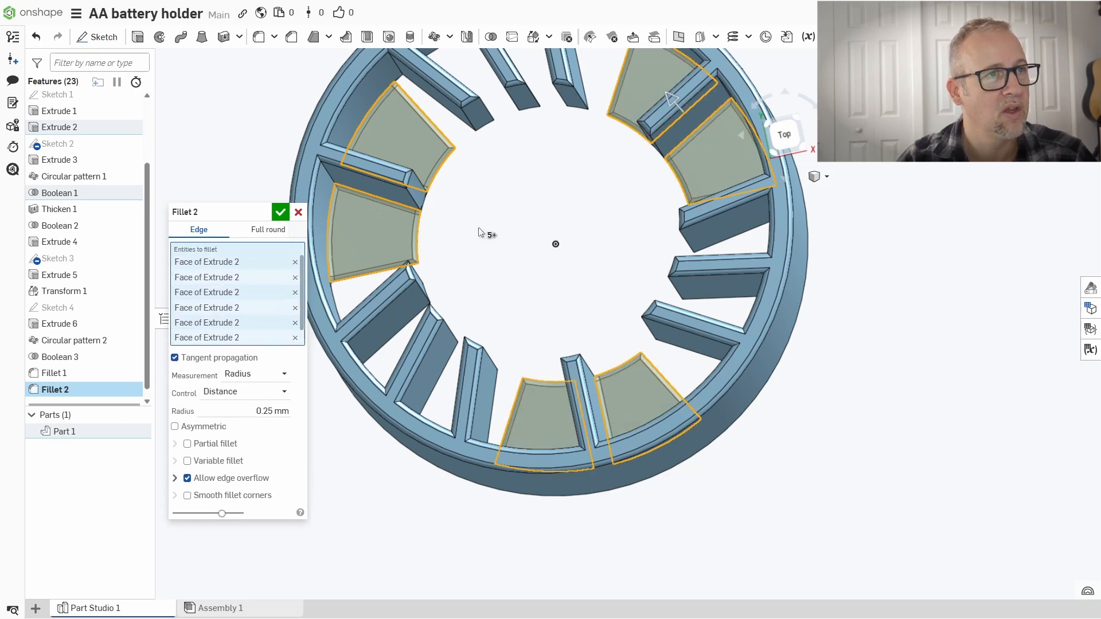
# Step: Add both side faces of the rib between one pair of end-wall segments to the second fillet
pyautogui.scroll(5, 373, 206)
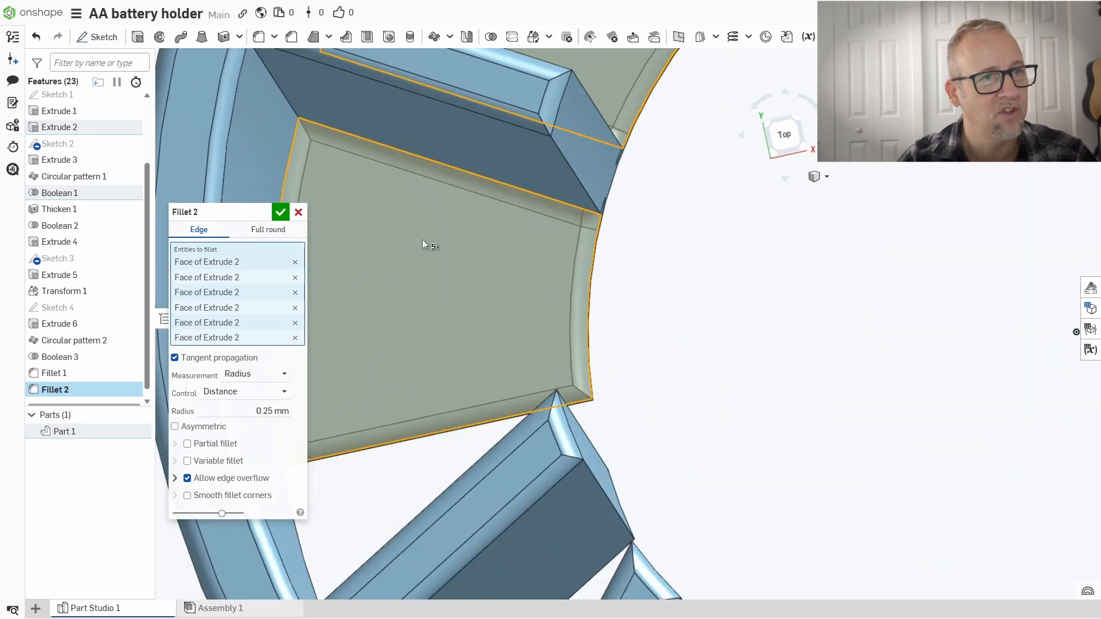
pyautogui.click(547, 168)
pyautogui.moveTo(644, 238); pyautogui.dragTo(665, 248, button='right')
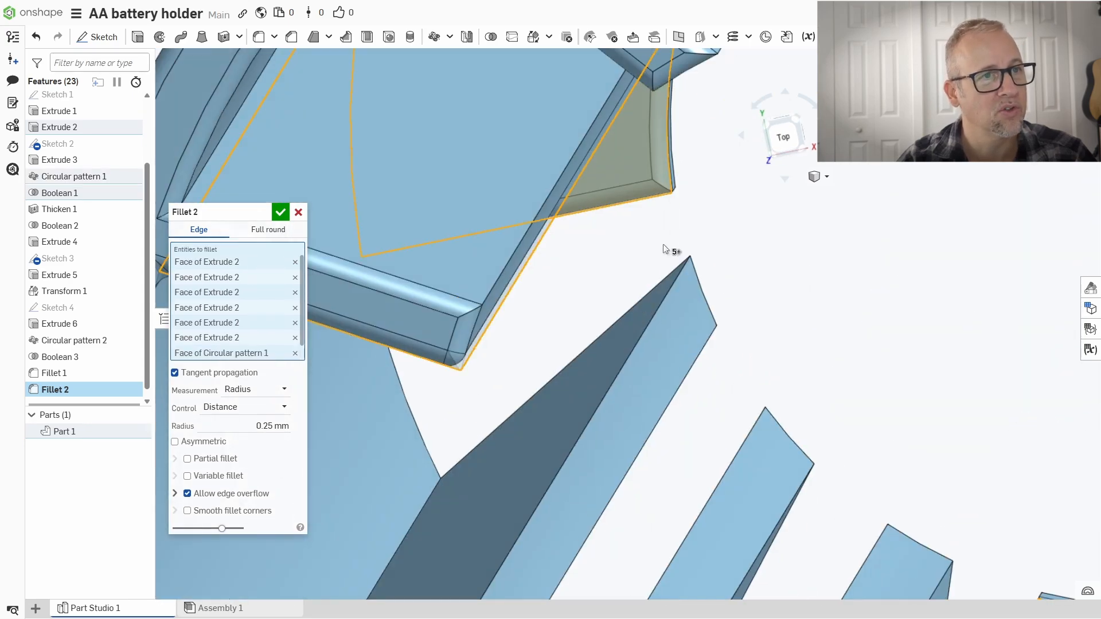
pyautogui.click(542, 185)
pyautogui.scroll(-6, 573, 223)
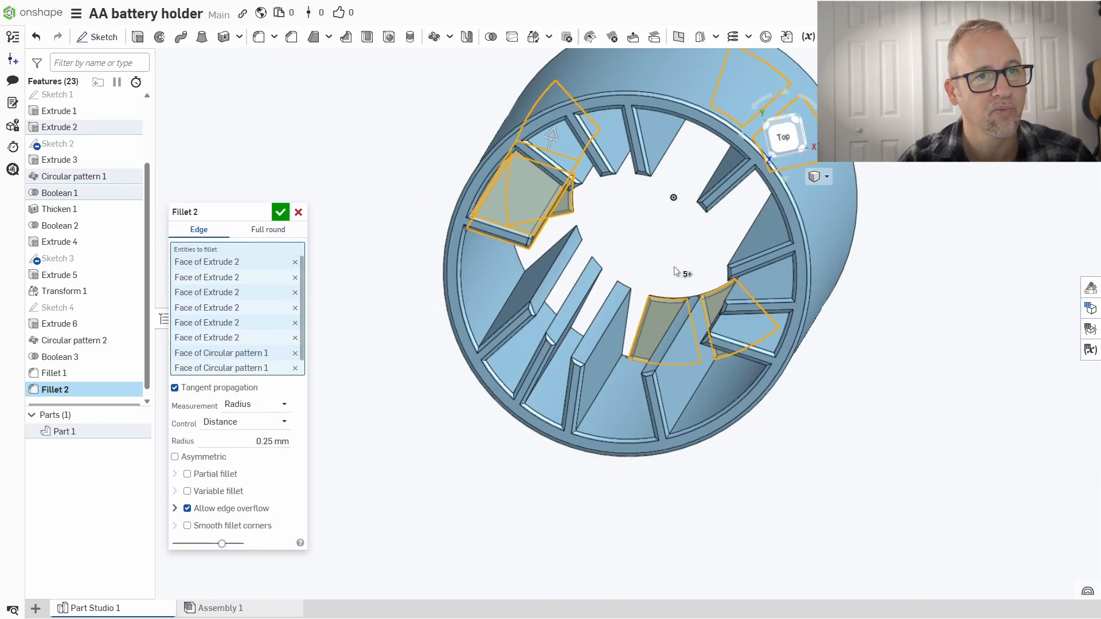
# Step: Add both side faces of the second rib, between the next pair of end-wall segments, to the fillet
pyautogui.moveTo(676, 249); pyautogui.dragTo(677, 239, button='right')
pyautogui.scroll(4, 726, 238)
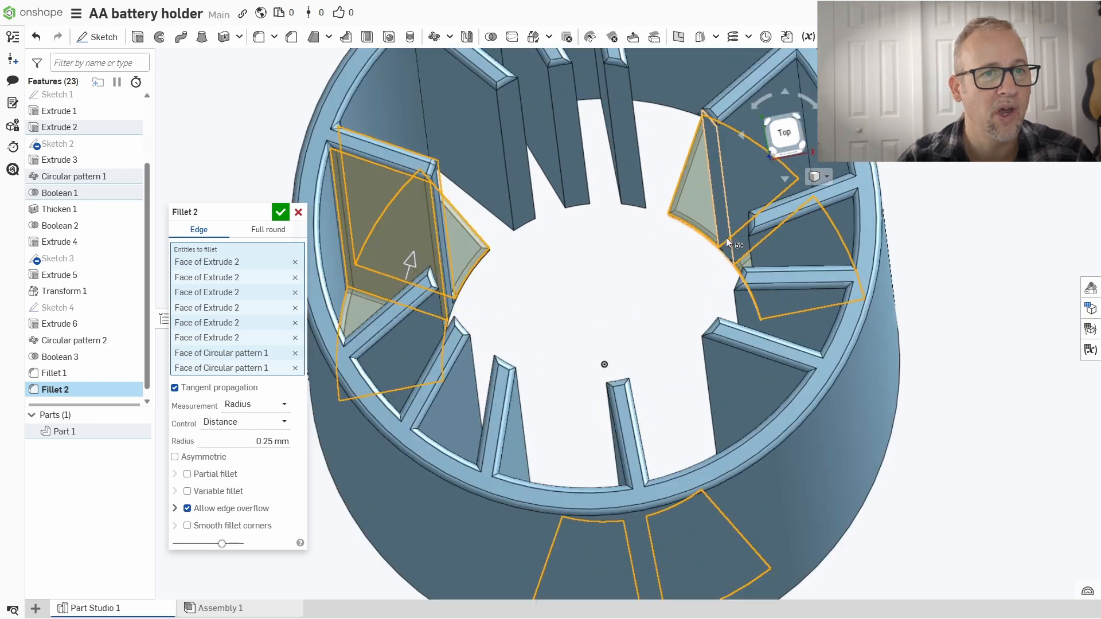
pyautogui.scroll(5, 689, 313)
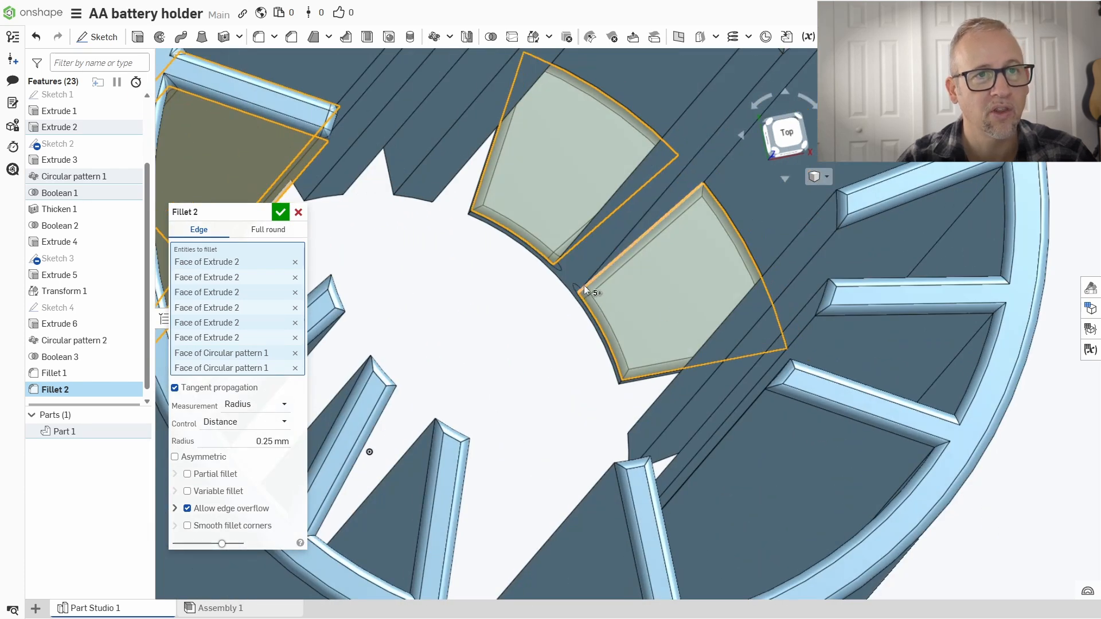
pyautogui.click(693, 182)
pyautogui.moveTo(524, 321); pyautogui.dragTo(518, 332, button='right')
pyautogui.click(714, 91)
pyautogui.scroll(-5, 583, 249)
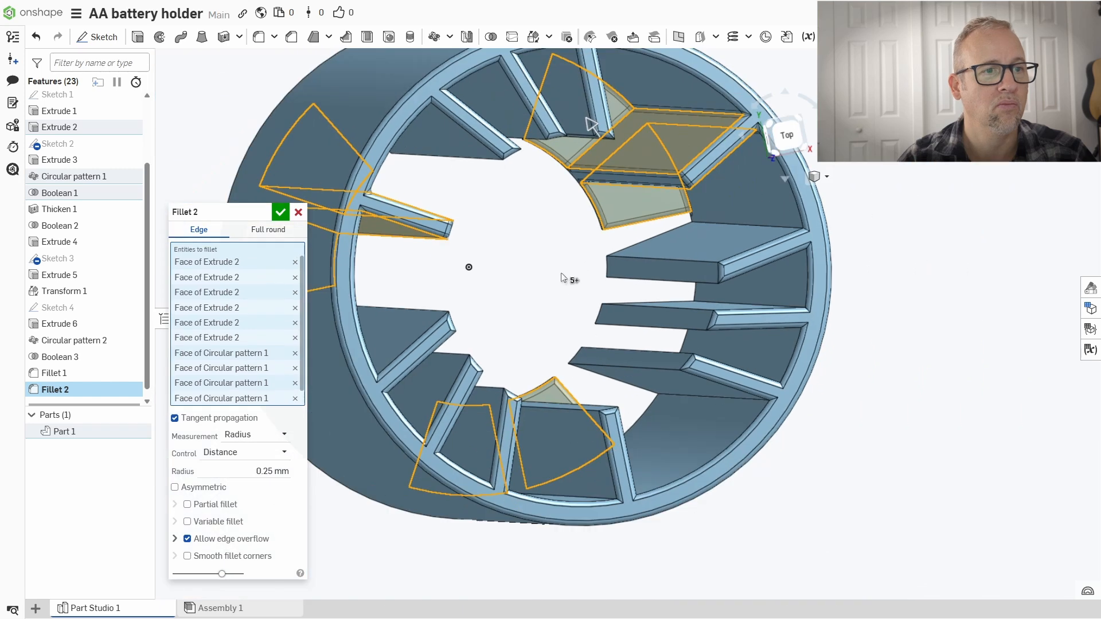
# Step: Add both side faces of the third rib between the remaining end-wall segments and accept the fillet
pyautogui.click(570, 422)
pyautogui.moveTo(574, 368); pyautogui.dragTo(573, 402, button='right')
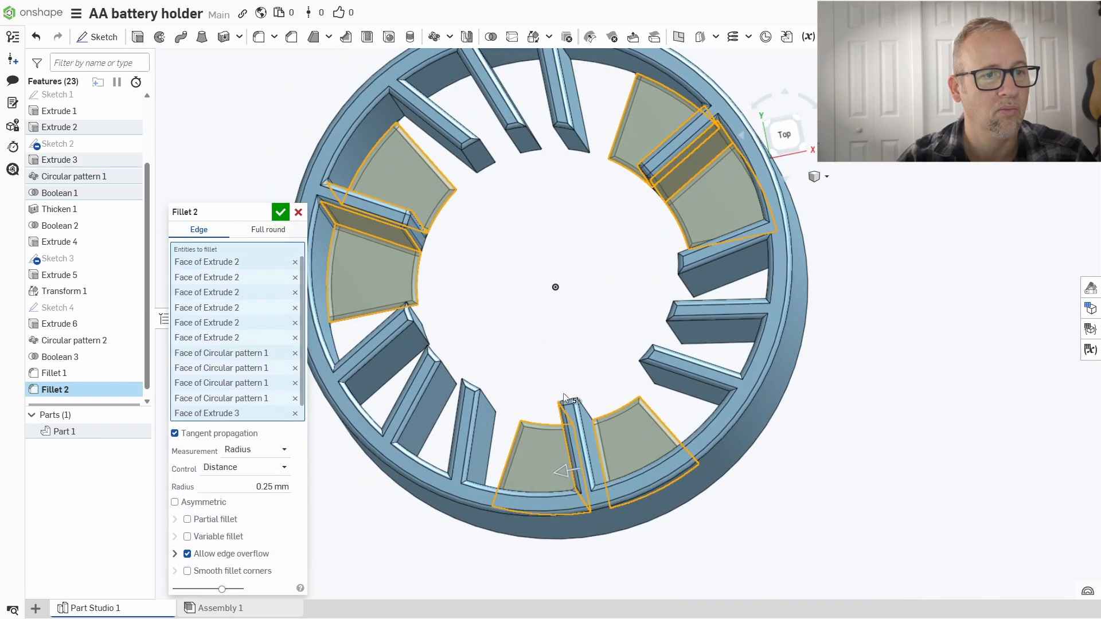
pyautogui.click(585, 430)
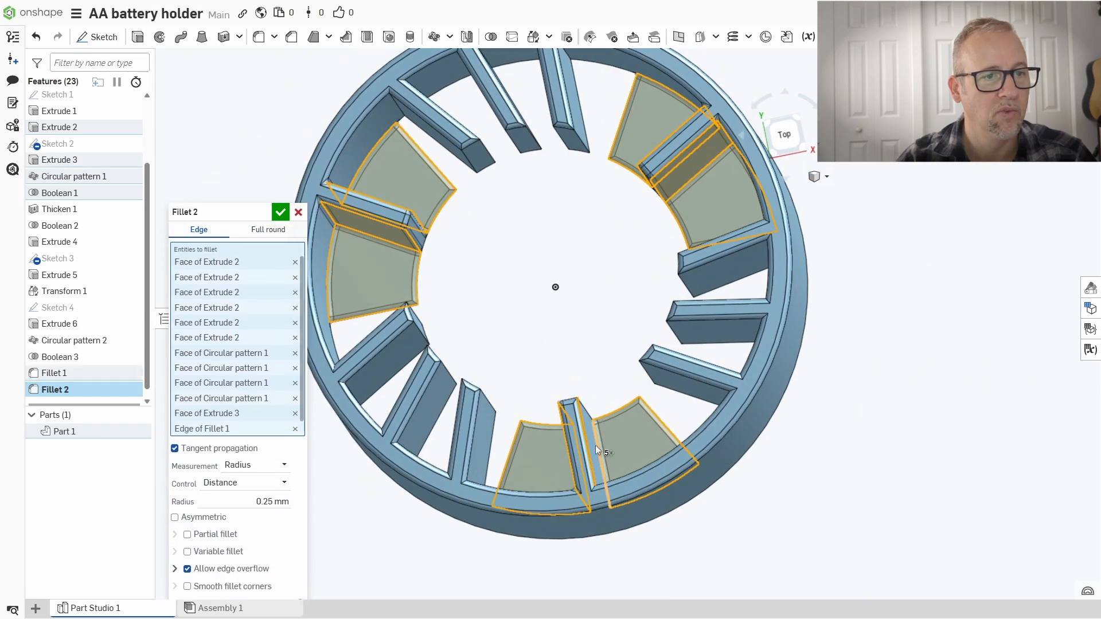
pyautogui.scroll(5, 595, 428)
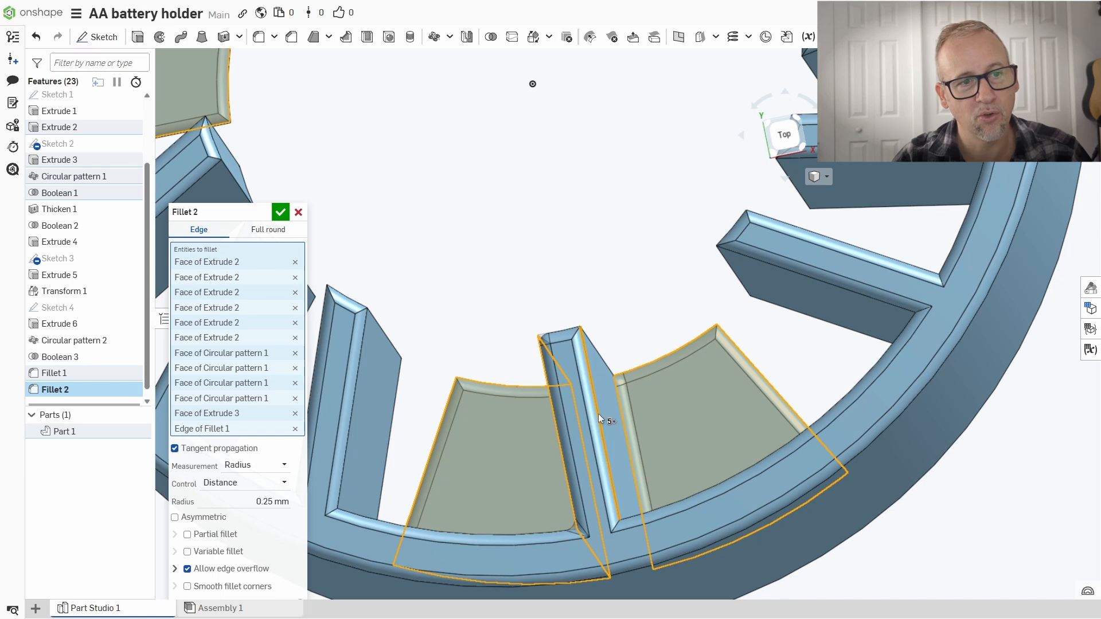
pyautogui.click(597, 414)
pyautogui.click(610, 432)
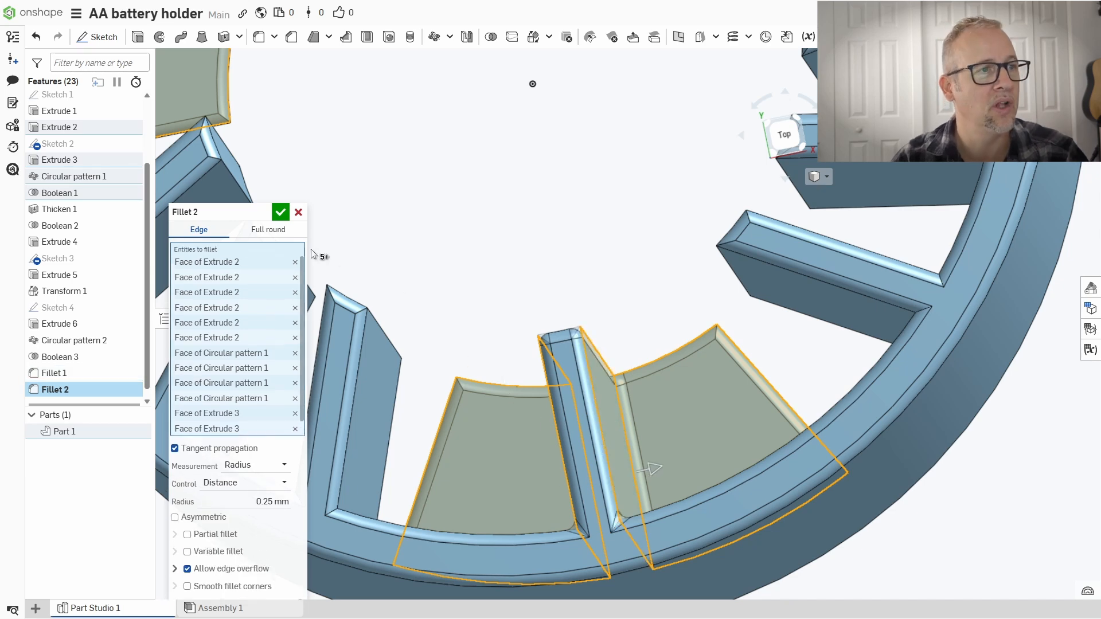
pyautogui.press('Return')
# Step: Examine the filleted ribs, angled bars and tube interior from straight above and from an angle at the open end
pyautogui.scroll(-5, 414, 336)
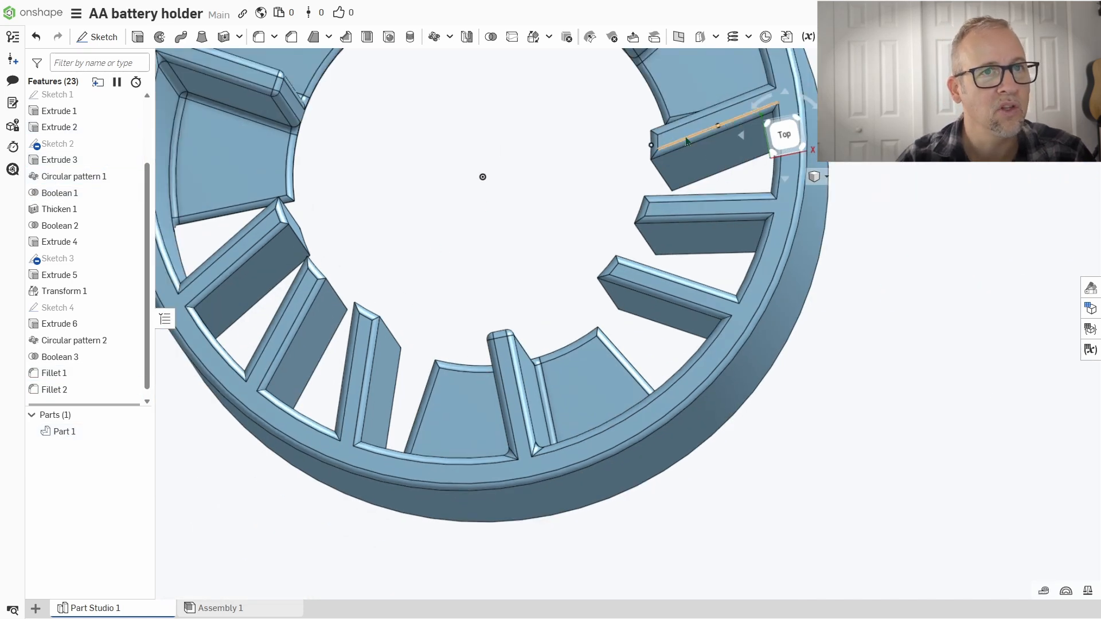
pyautogui.click(783, 136)
pyautogui.scroll(3, 608, 275)
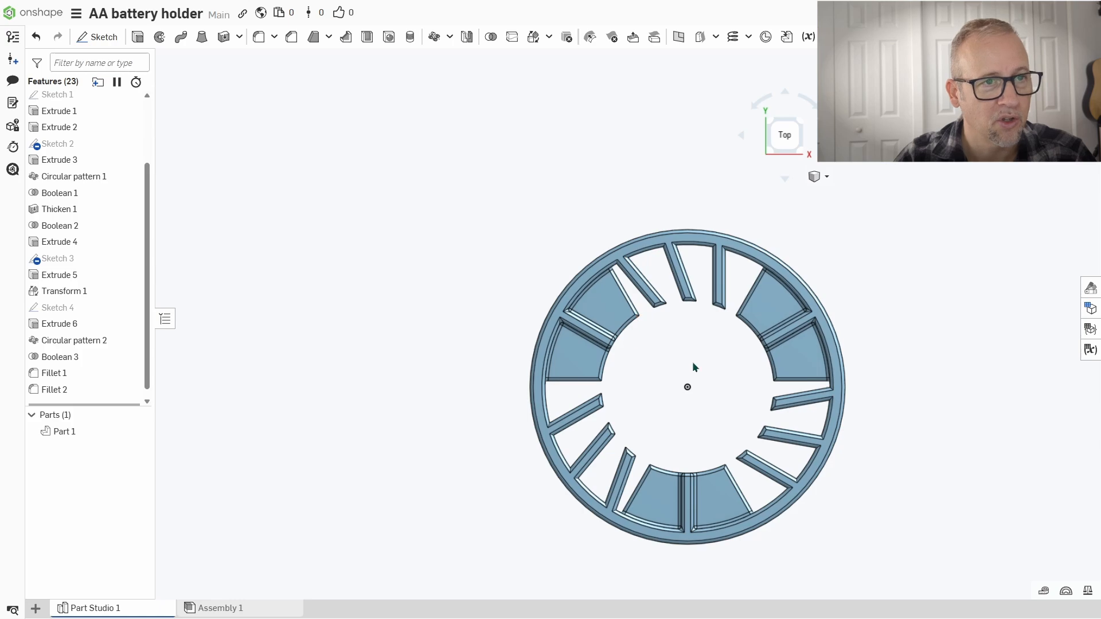
pyautogui.scroll(5, 590, 245)
pyautogui.scroll(-3, 578, 271)
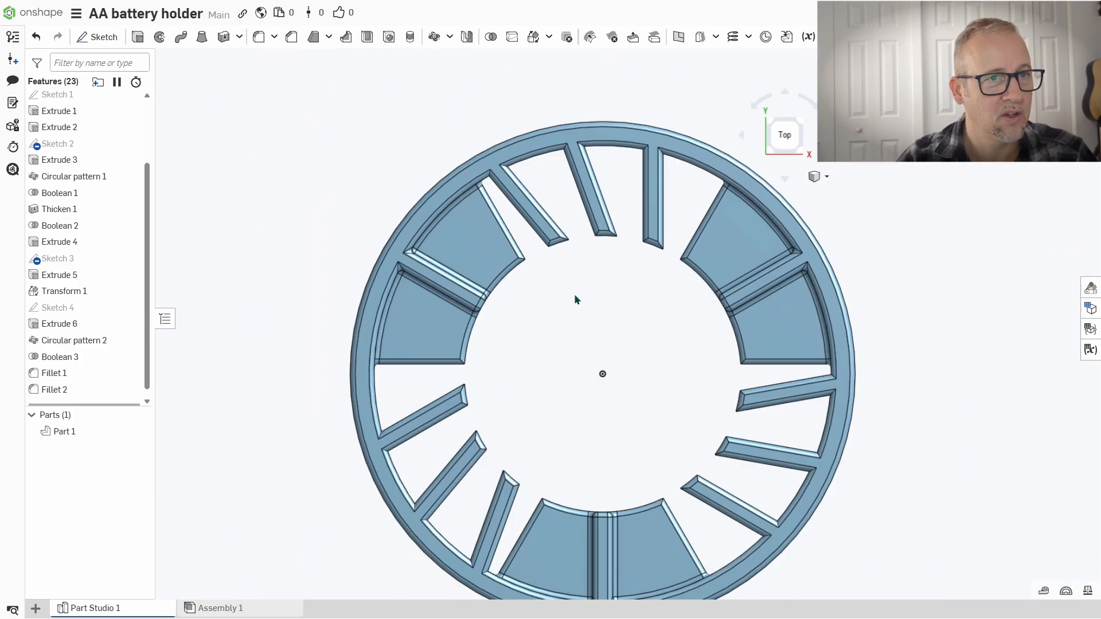
pyautogui.moveTo(574, 295); pyautogui.dragTo(609, 319, button='right')
pyautogui.scroll(5, 565, 177)
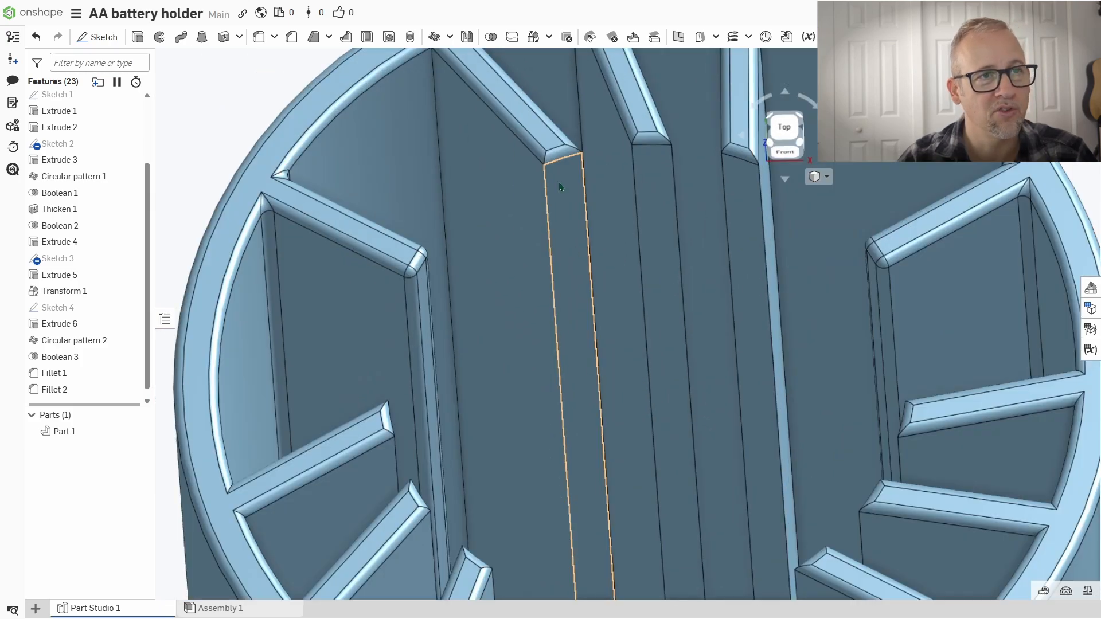
pyautogui.scroll(-4, 603, 300)
pyautogui.moveTo(604, 300); pyautogui.dragTo(526, 297, button='middle')
pyautogui.scroll(-1, 526, 297)
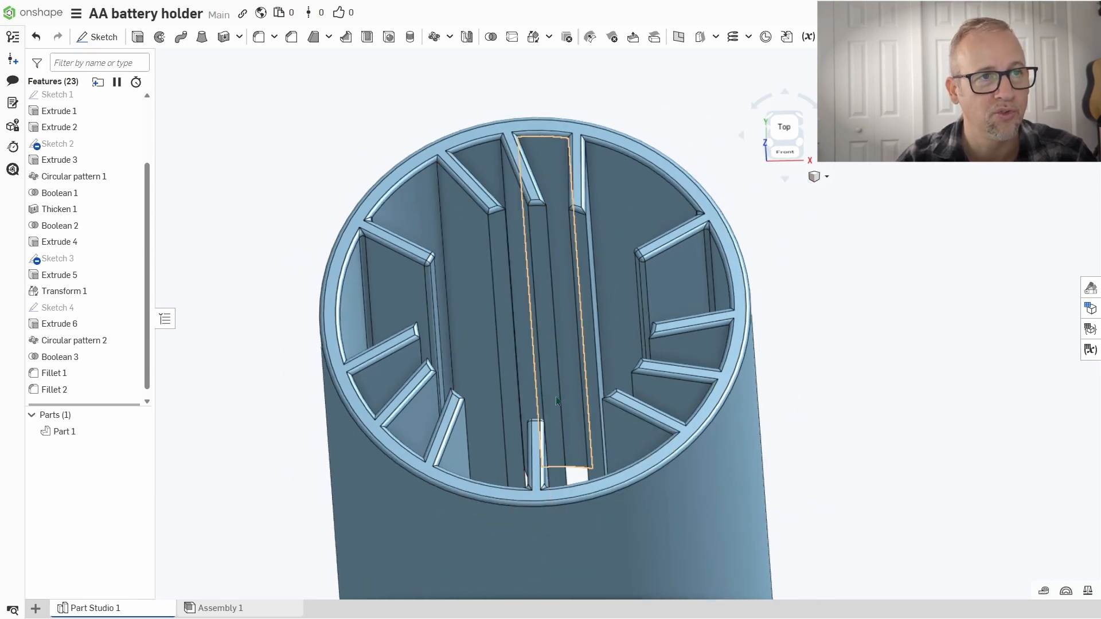
pyautogui.moveTo(533, 206); pyautogui.dragTo(468, 162, button='middle')
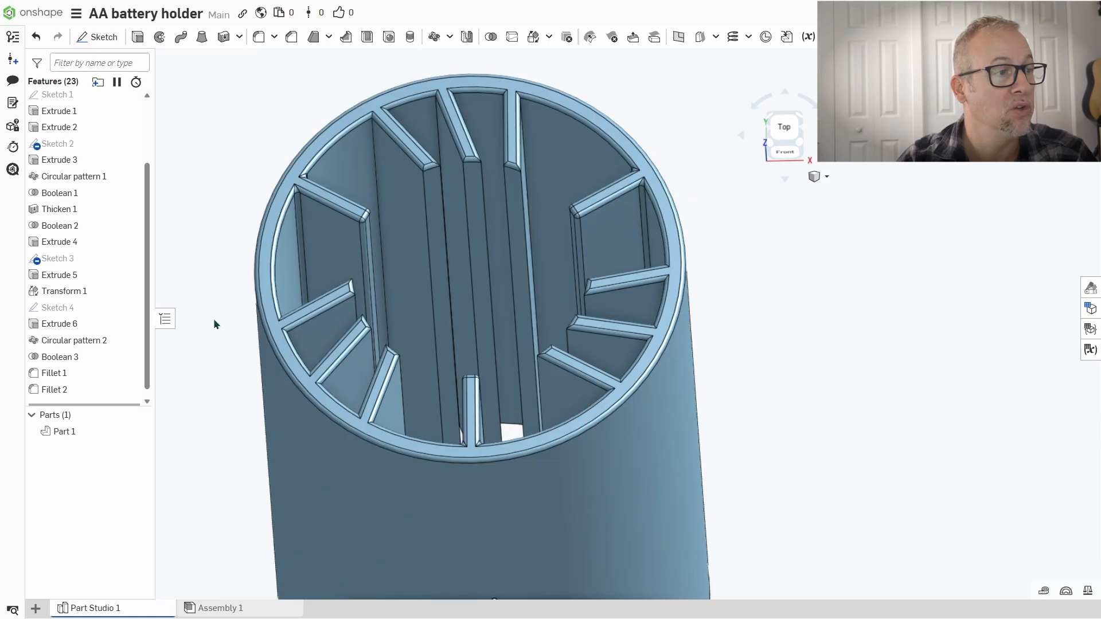
# Step: Suppress the Fillet 1 and Fillet 2 features
pyautogui.click(60, 377)
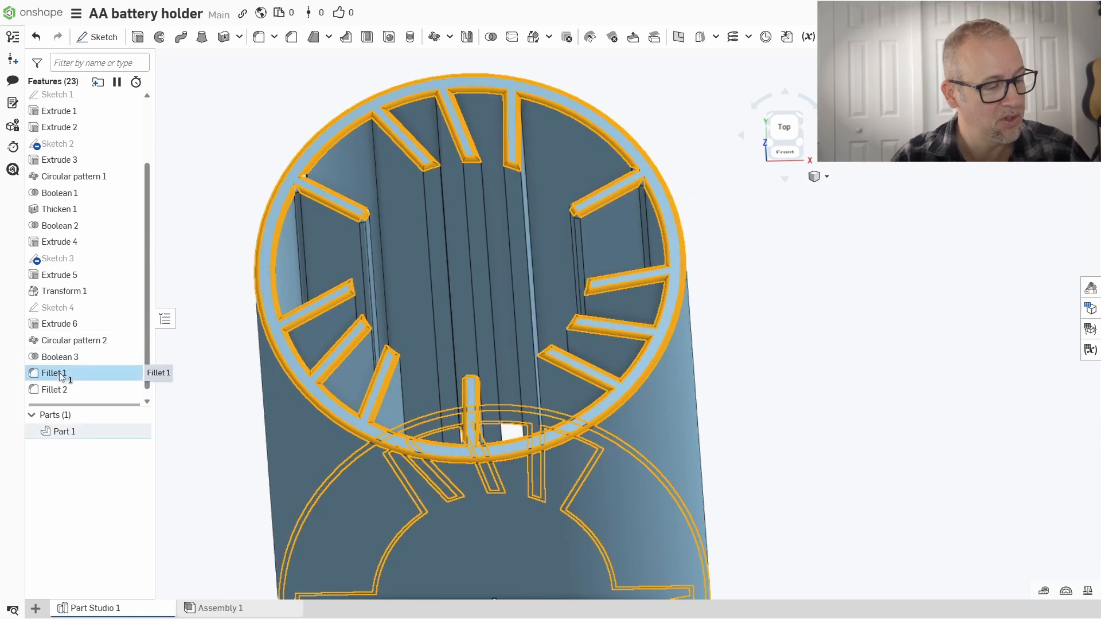
pyautogui.keyDown('shift'); pyautogui.click(62, 391); pyautogui.keyUp('shift')
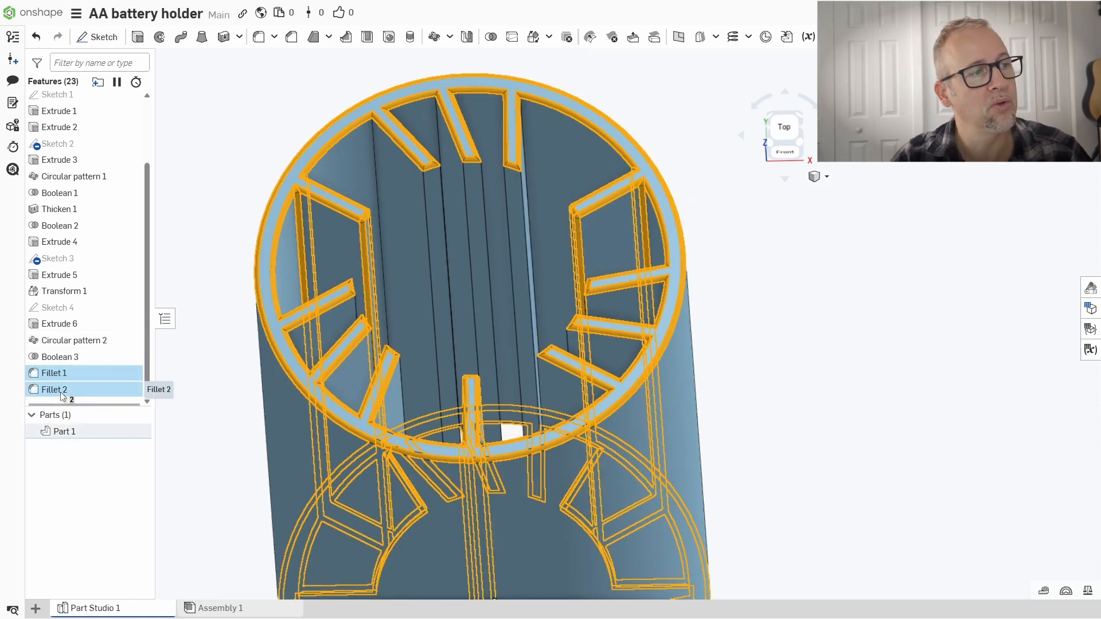
pyautogui.rightClick(60, 391)
pyautogui.click(92, 421)
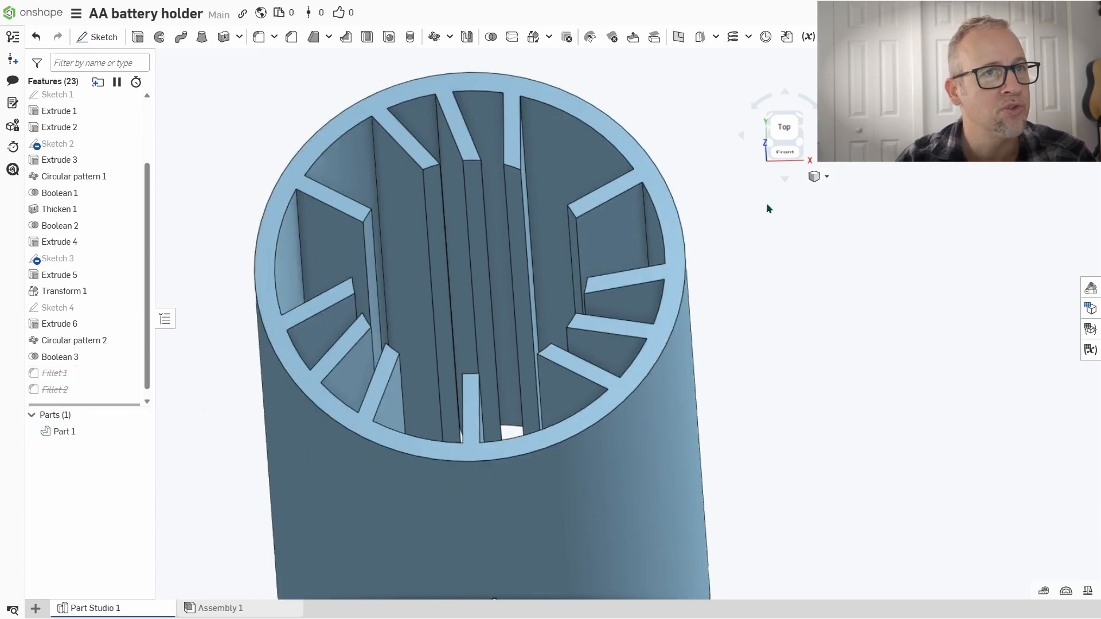
# Step: Start a chamfer on the inner top edges of seven adjacent ribs and bars at the tube's open end
pyautogui.click(291, 37)
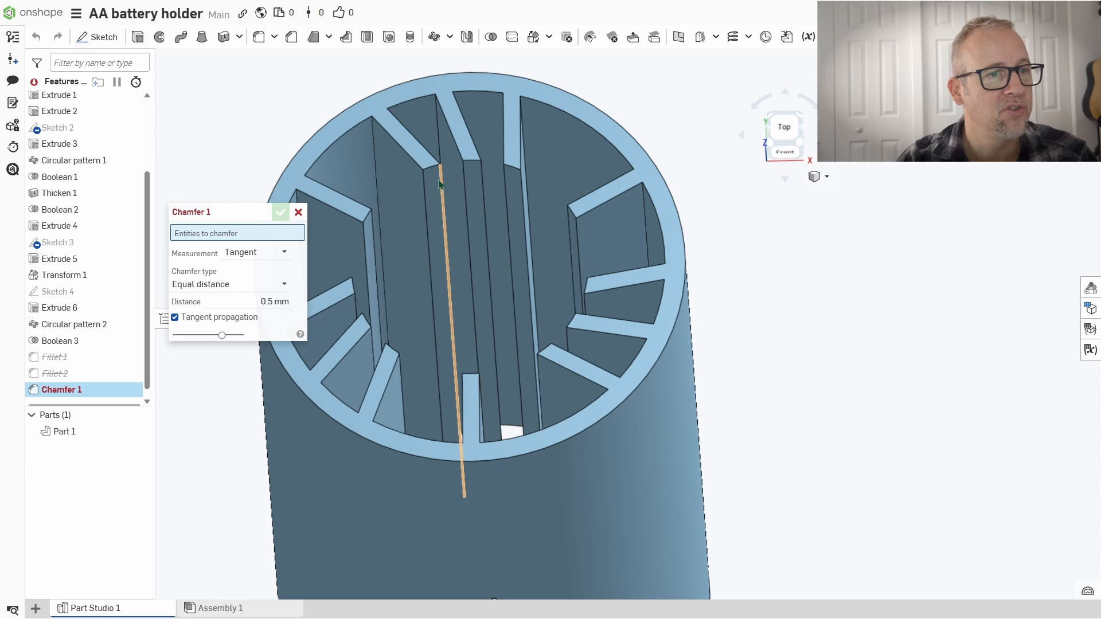
pyautogui.moveTo(439, 183)
pyautogui.mouseDown(button='right')
pyautogui.moveTo(574, 241)
pyautogui.moveTo(519, 140)
pyautogui.mouseUp(button='right')
pyautogui.click(515, 136)
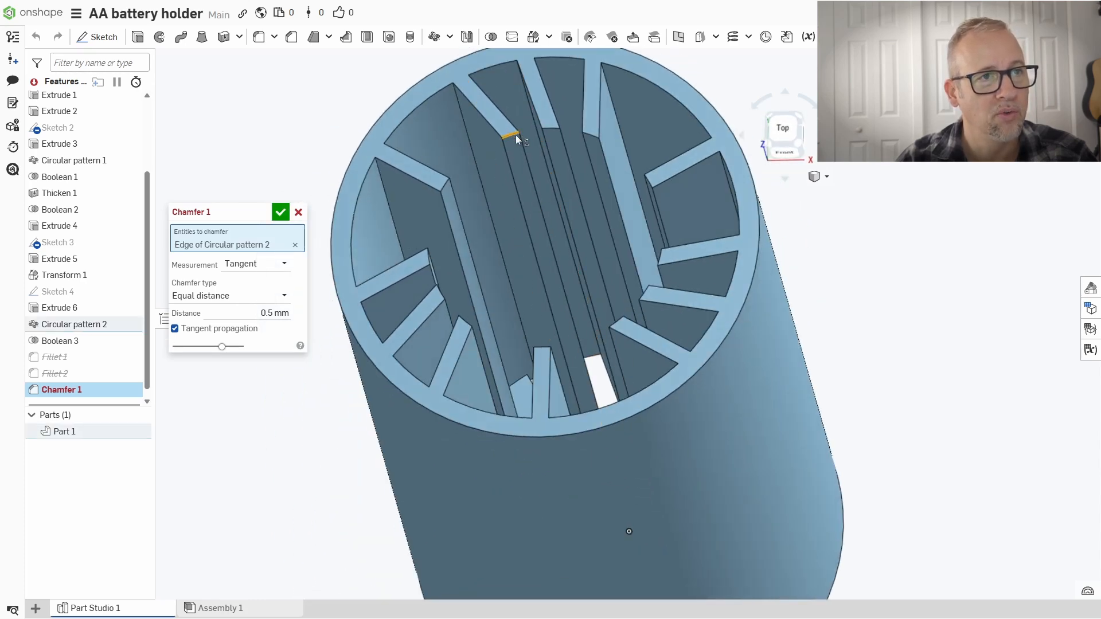
pyautogui.click(552, 129)
pyautogui.click(589, 135)
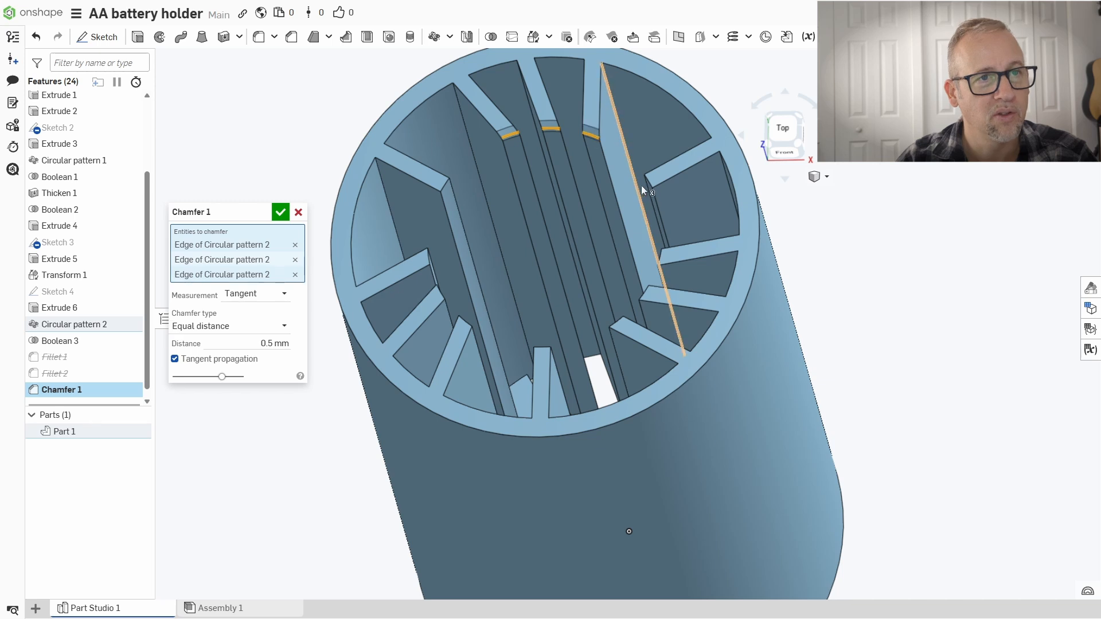
pyautogui.click(649, 180)
pyautogui.click(659, 255)
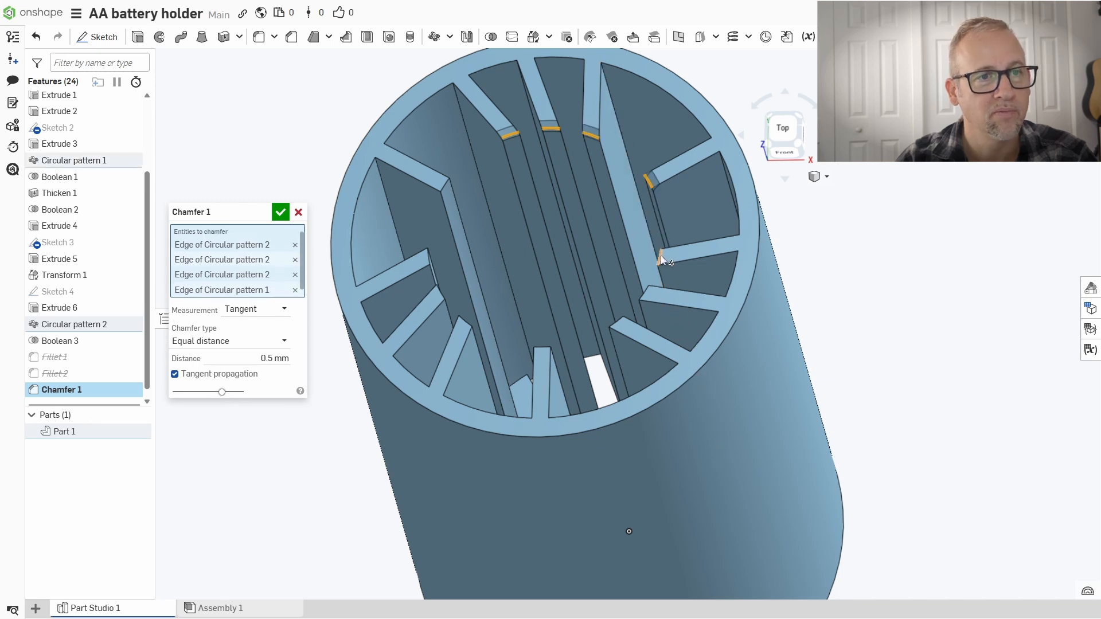
pyautogui.click(645, 295)
pyautogui.click(616, 323)
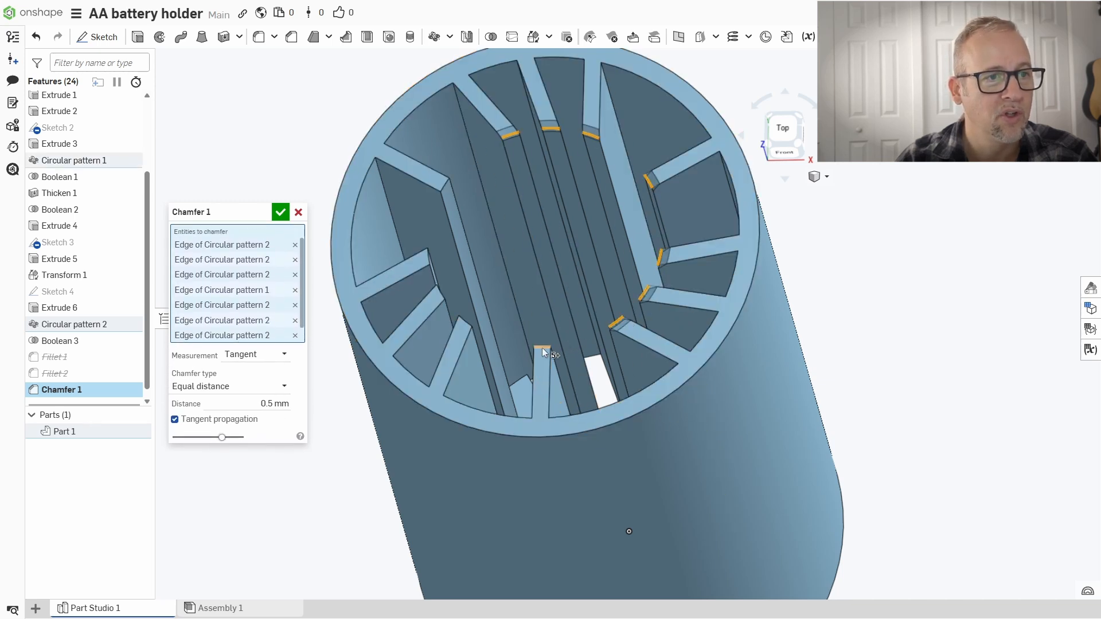
# Step: Add the inner top edges of the remaining five ribs and bars to the chamfer, leaving out any long vertical edge
pyautogui.click(542, 348)
pyautogui.click(463, 323)
pyautogui.click(438, 296)
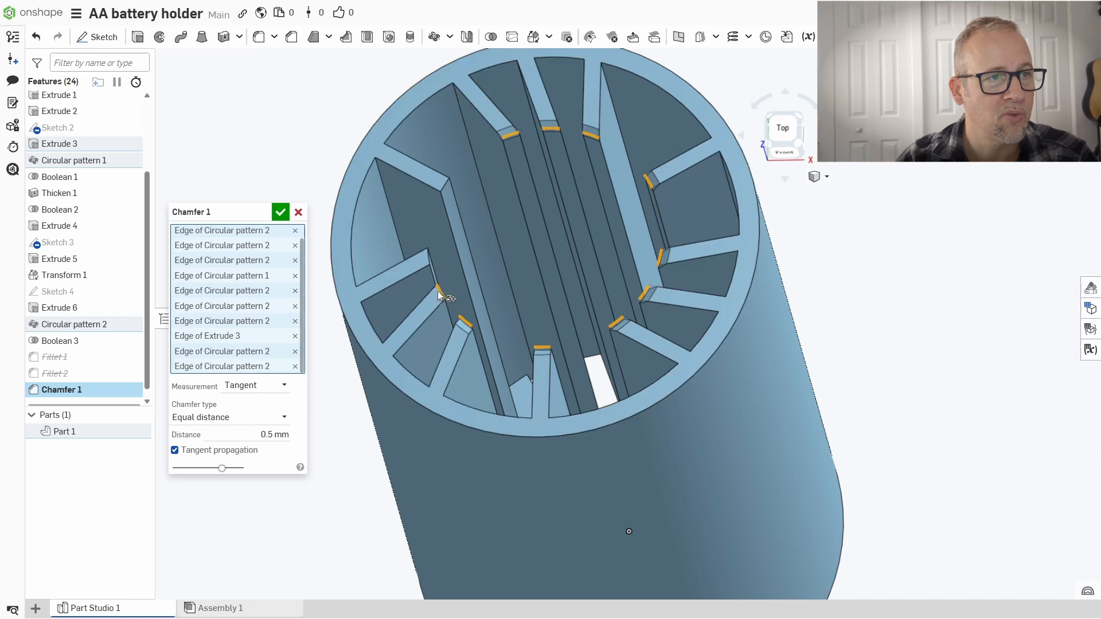
pyautogui.click(431, 248)
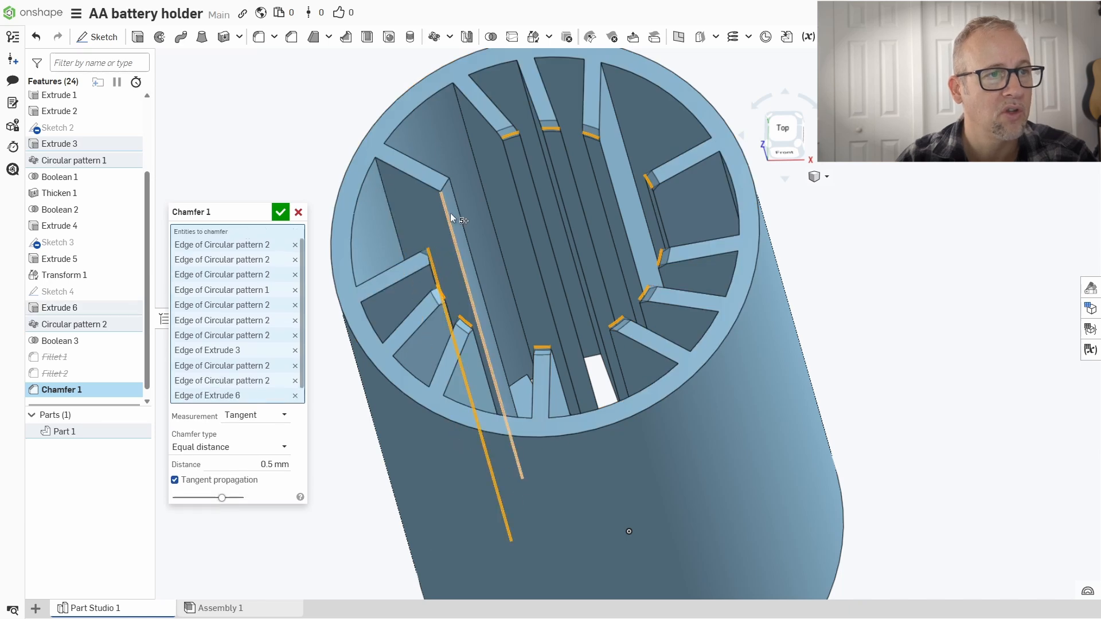
pyautogui.click(432, 273)
pyautogui.scroll(5, 429, 263)
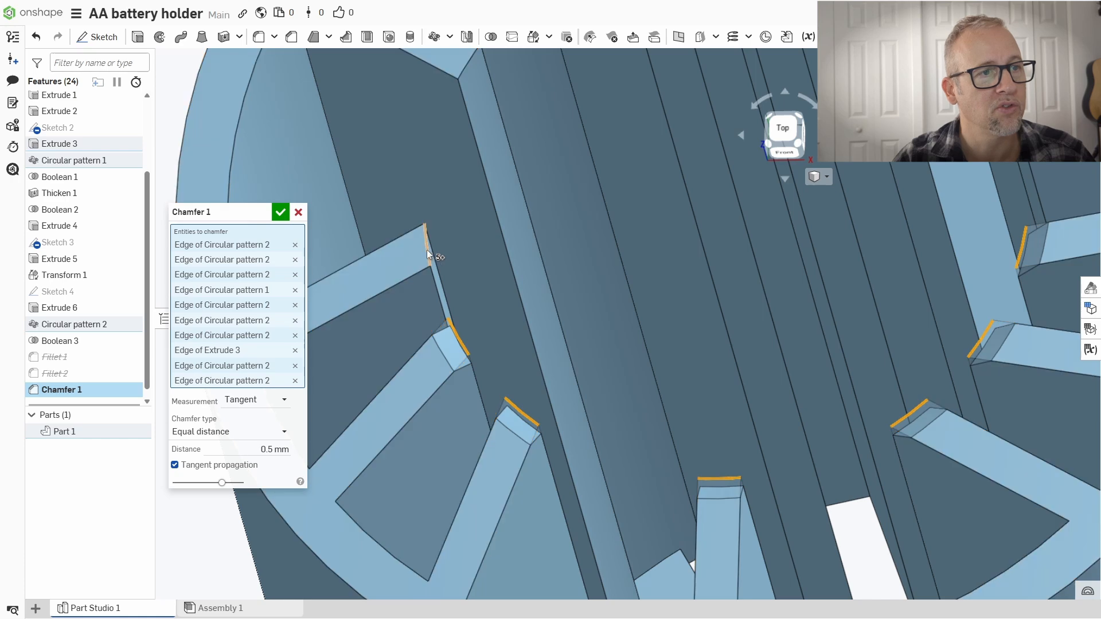
pyautogui.click(427, 250)
pyautogui.scroll(-4, 426, 250)
pyautogui.click(449, 165)
pyautogui.scroll(-3, 486, 234)
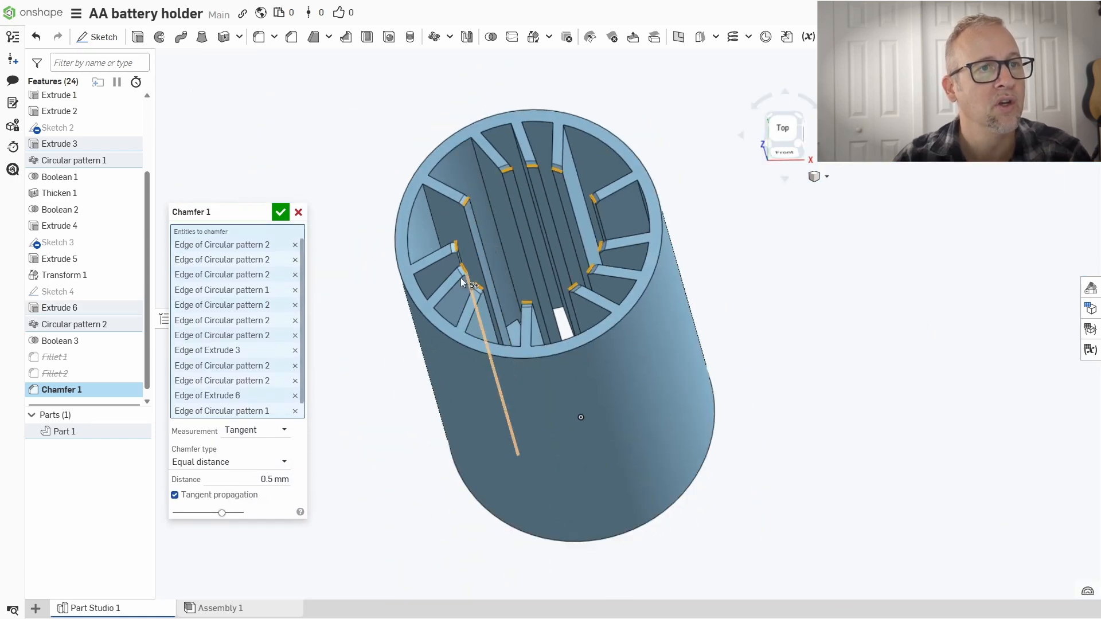
# Step: Try equal chamfer distances of 1 mm and 2 mm on the selected rib and bar edges
pyautogui.click(245, 478)
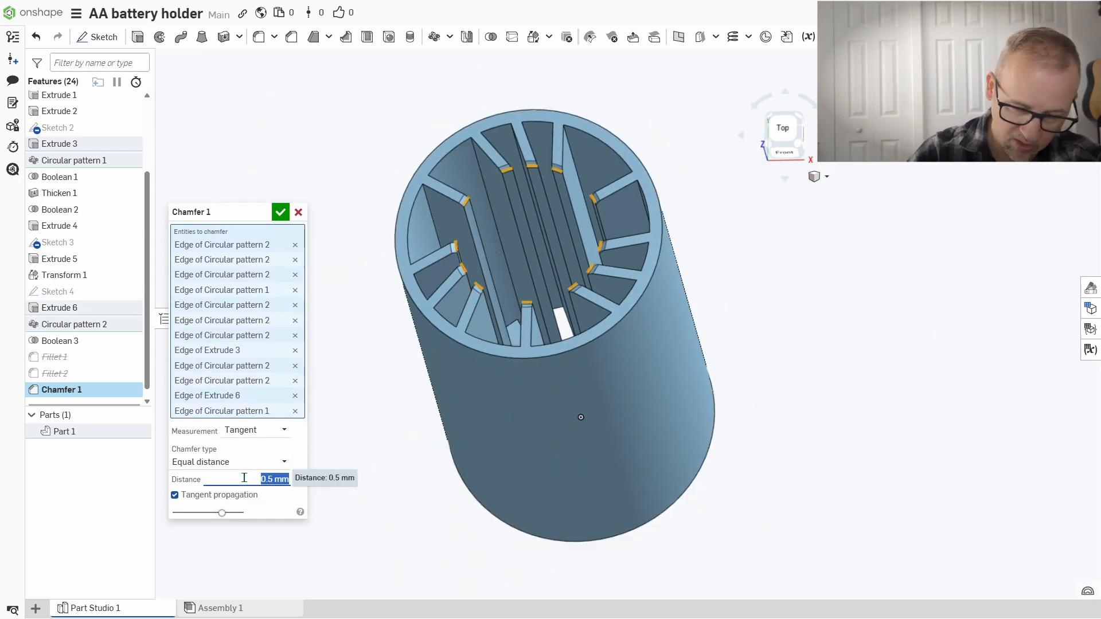
pyautogui.write('1')
pyautogui.press('Return')
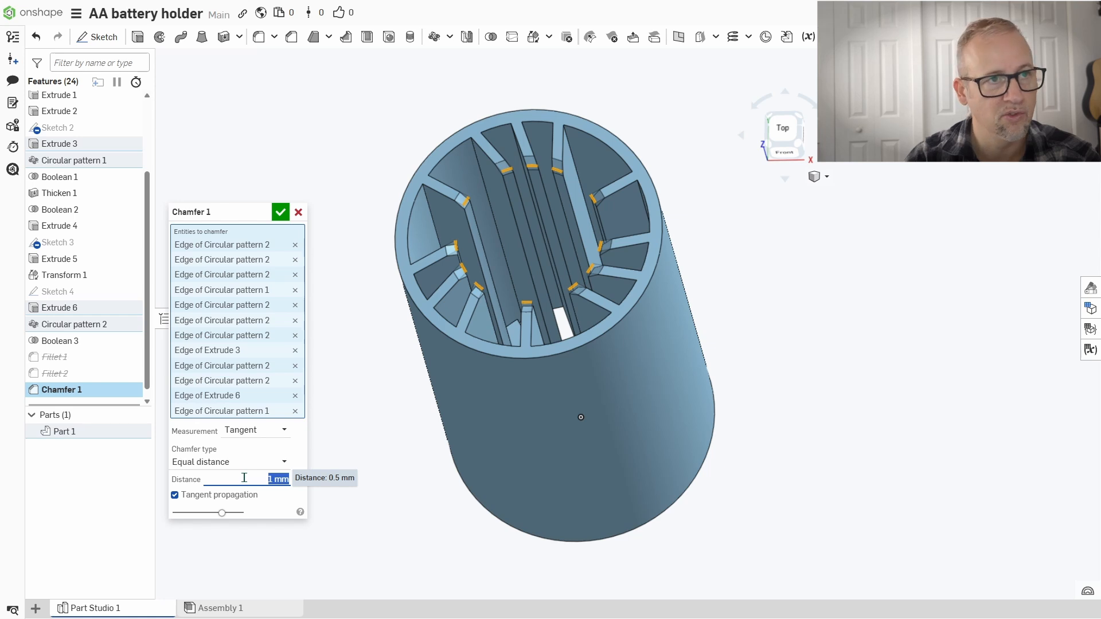
pyautogui.write('2')
pyautogui.press('Return')
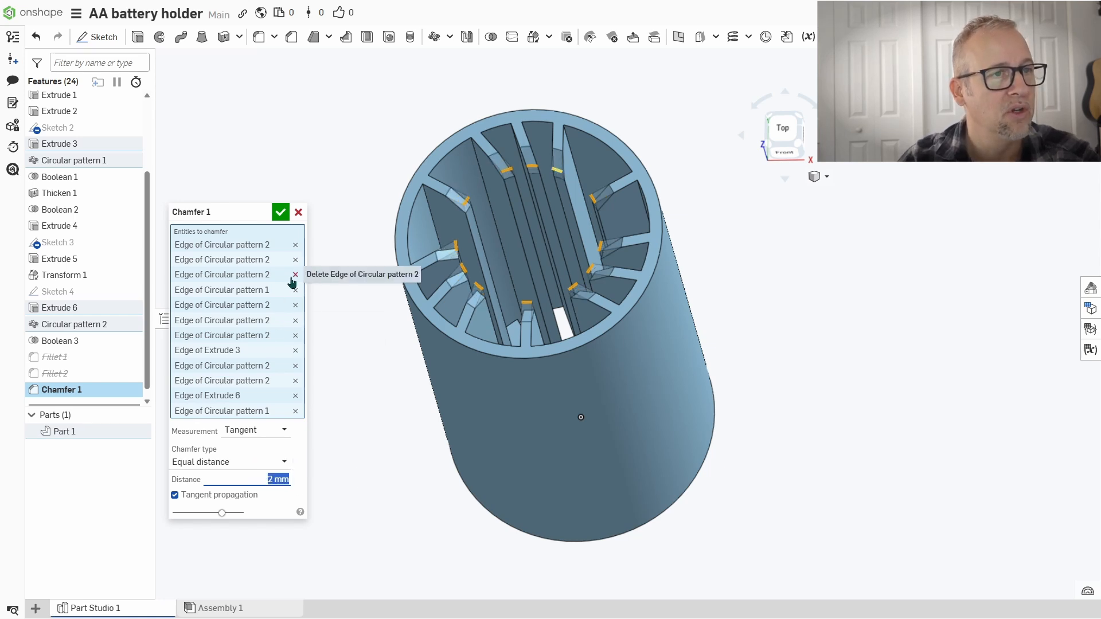
# Step: Change the chamfer type to Two distances with Distance 1 at 2 mm and Distance 2 at 5 mm, and accept it
pyautogui.click(225, 462)
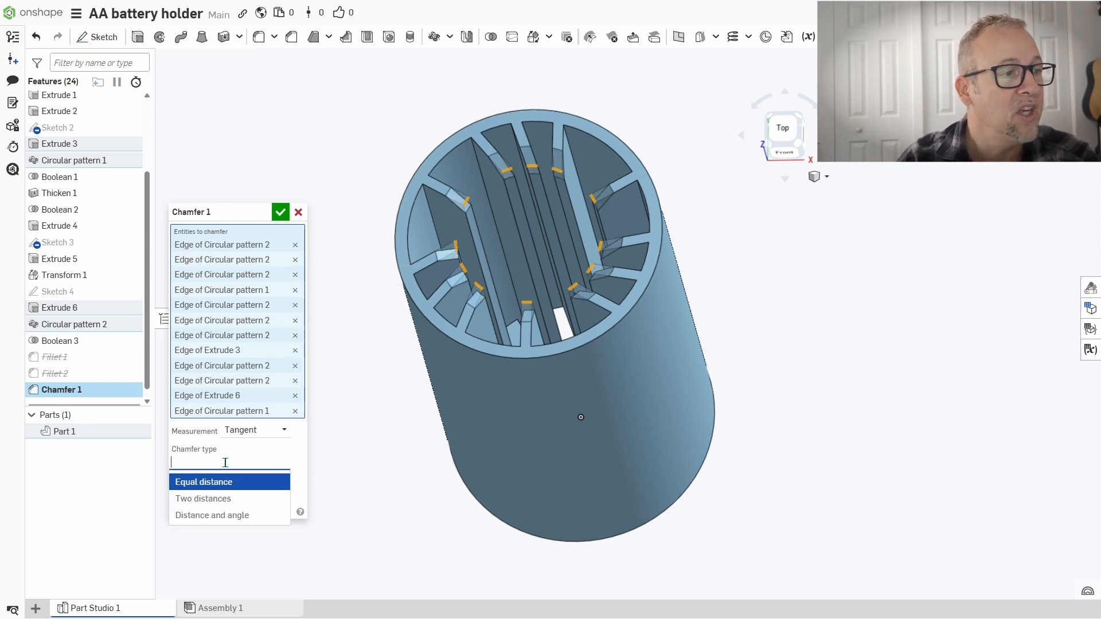
pyautogui.click(215, 499)
pyautogui.click(244, 479)
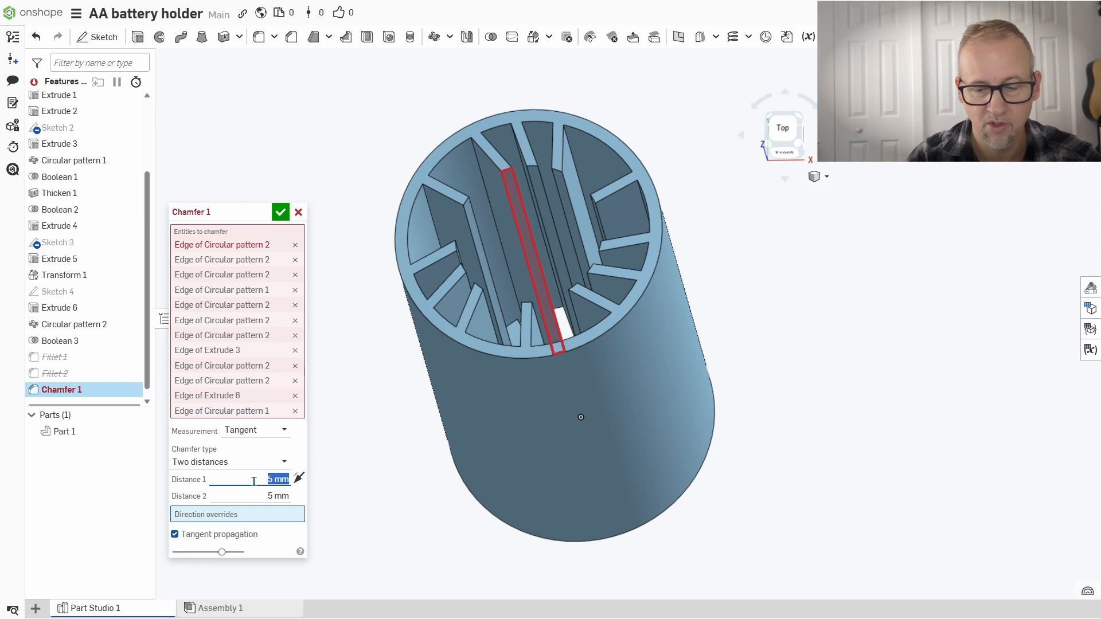
pyautogui.write('2')
pyautogui.press('Return')
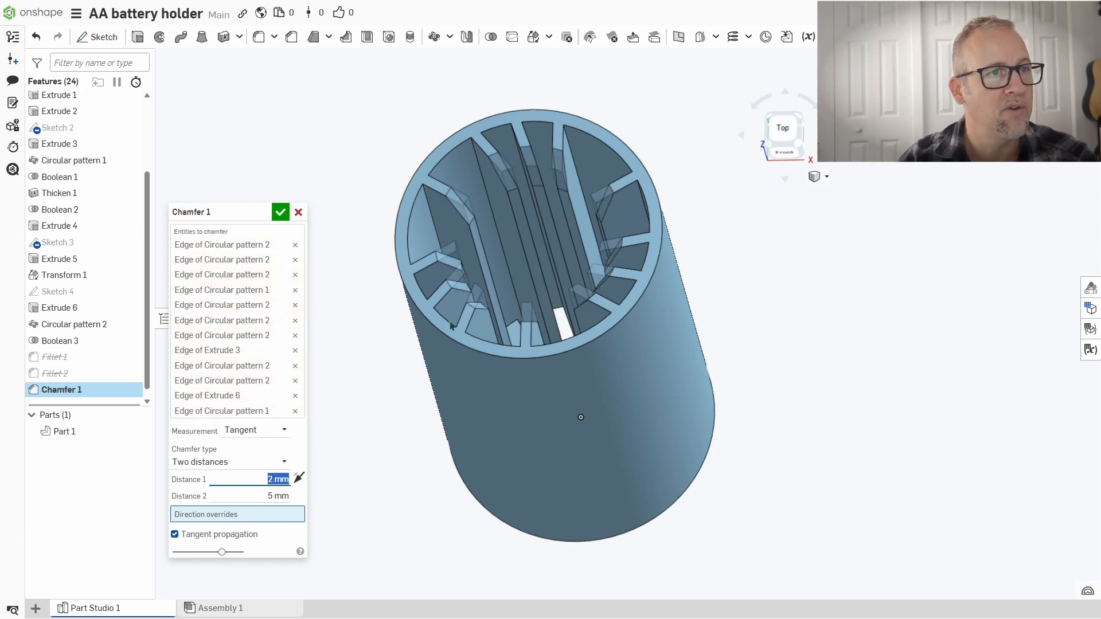
pyautogui.click(280, 211)
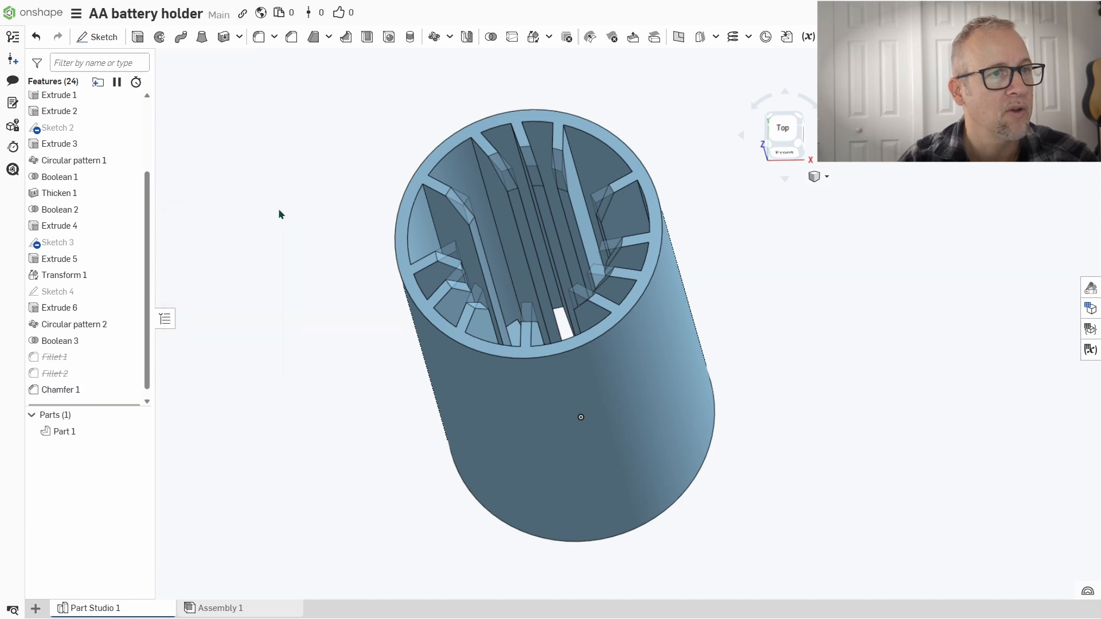
# Step: Reorder the chamfer ahead of the suppressed Fillet 1 and Fillet 2, and unsuppress both fillets
pyautogui.moveTo(64, 390); pyautogui.dragTo(59, 367)
pyautogui.keyDown('shift'); pyautogui.click(49, 383); pyautogui.keyUp('shift')
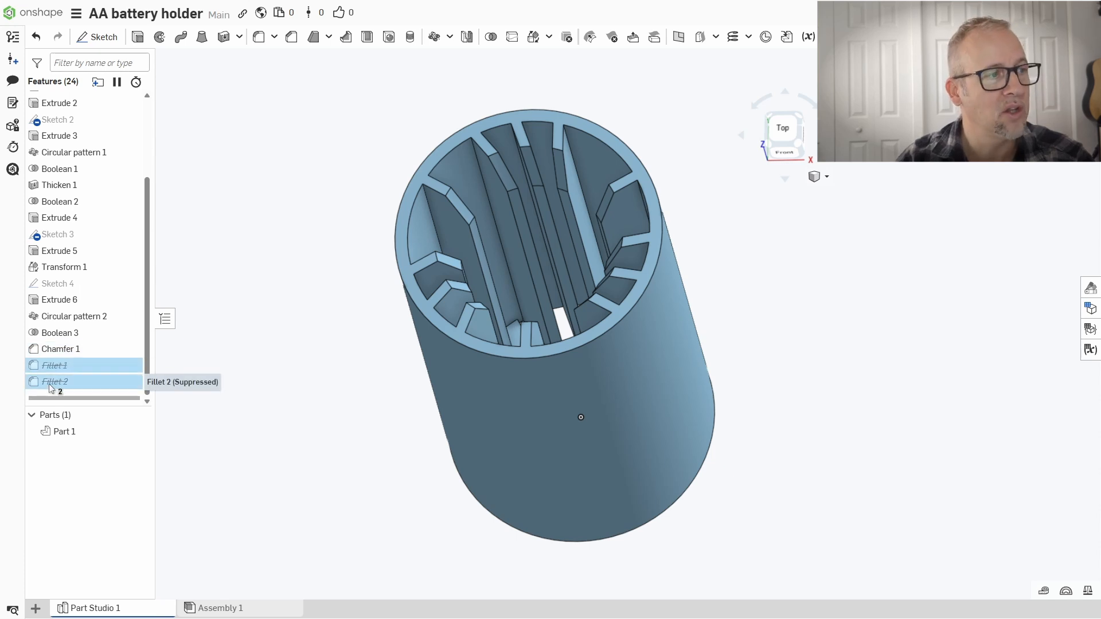
pyautogui.rightClick(79, 380)
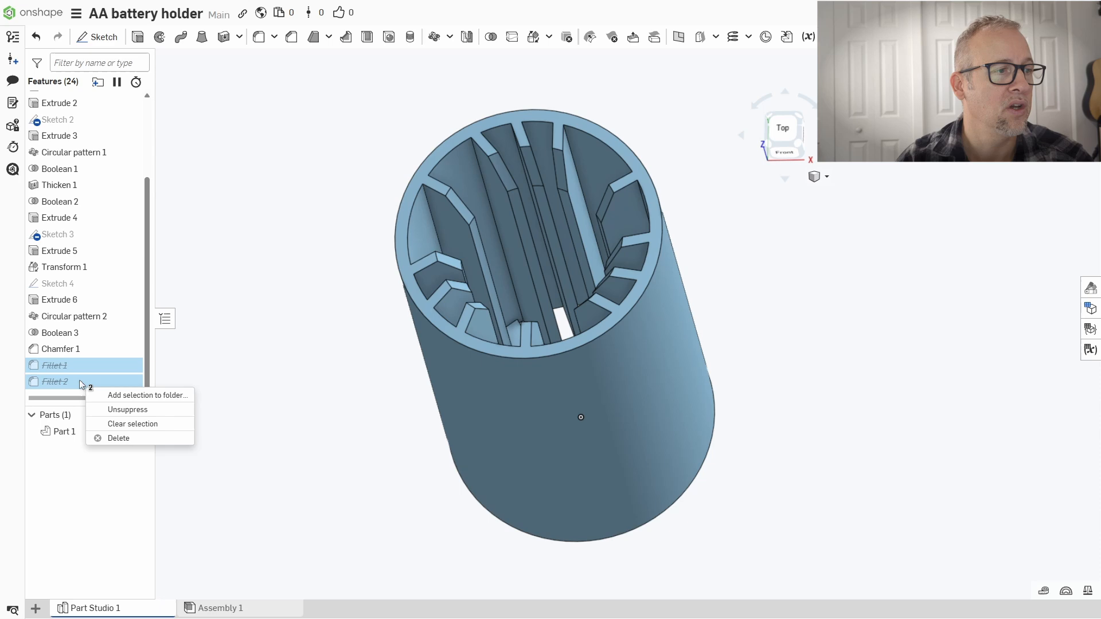
pyautogui.click(109, 410)
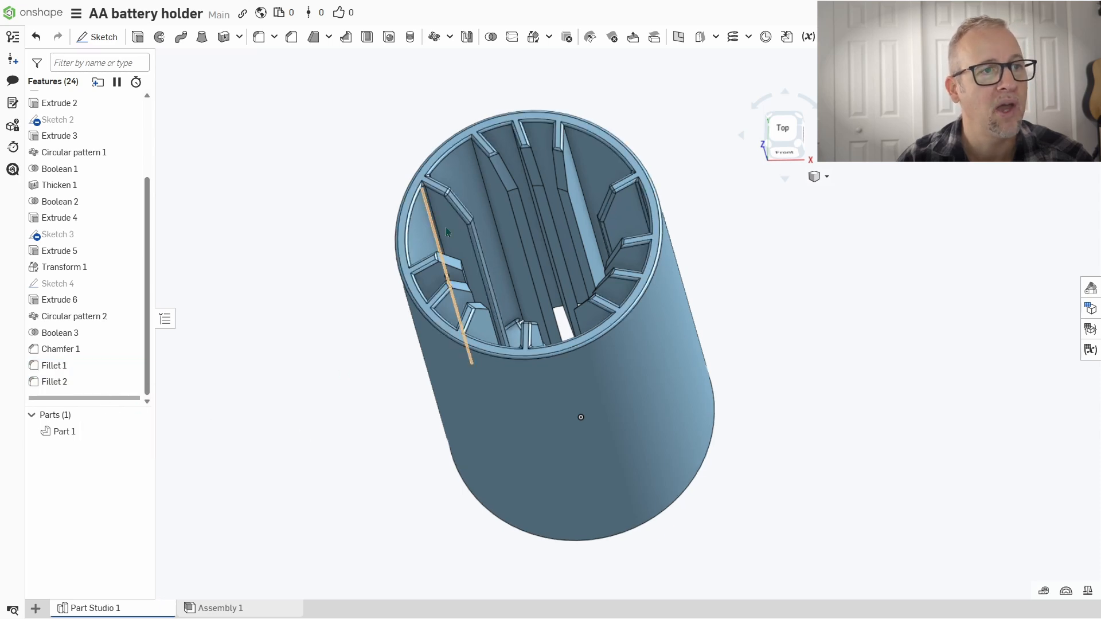
# Step: Examine the restored fillets around the chamfered rib ends at the tube's open end
pyautogui.scroll(5, 458, 312)
pyautogui.scroll(-6, 617, 279)
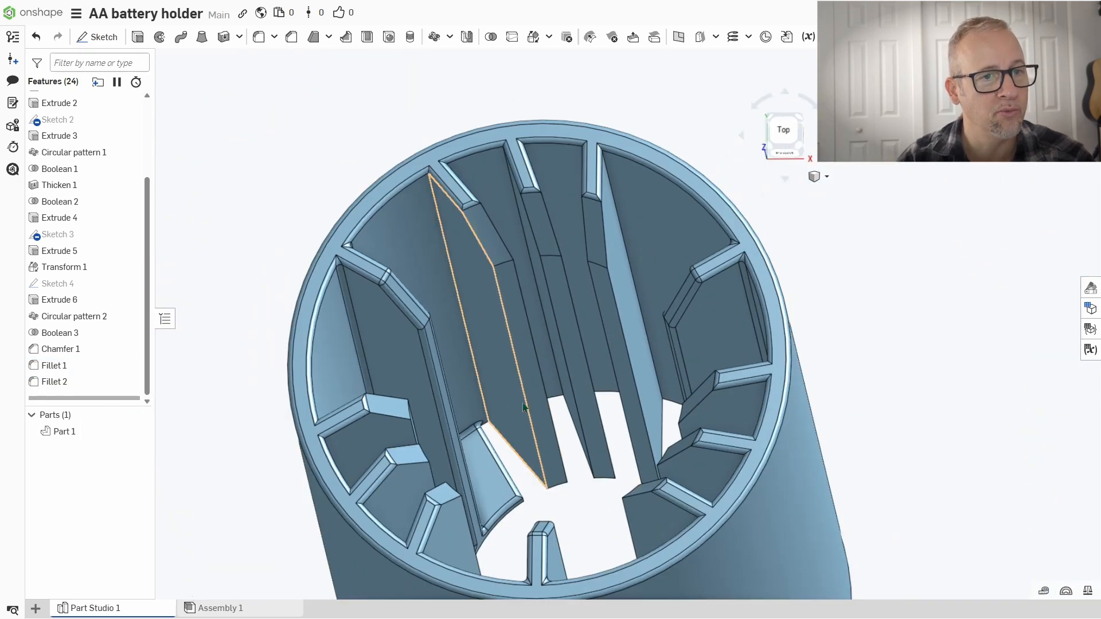
pyautogui.moveTo(523, 407); pyautogui.dragTo(501, 331, button='middle')
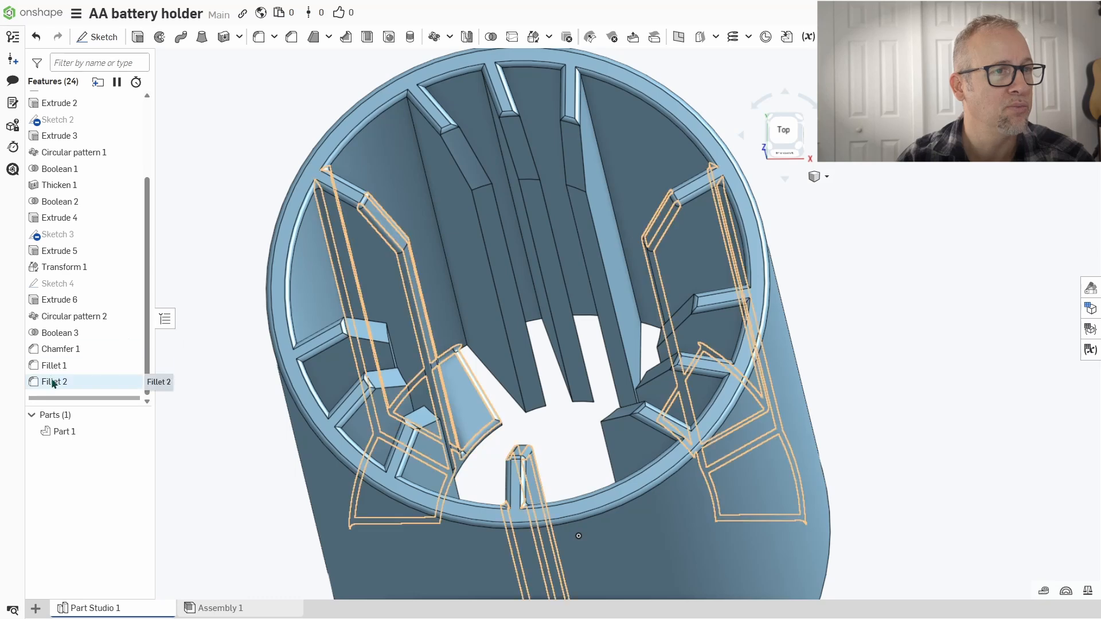
pyautogui.click(209, 146)
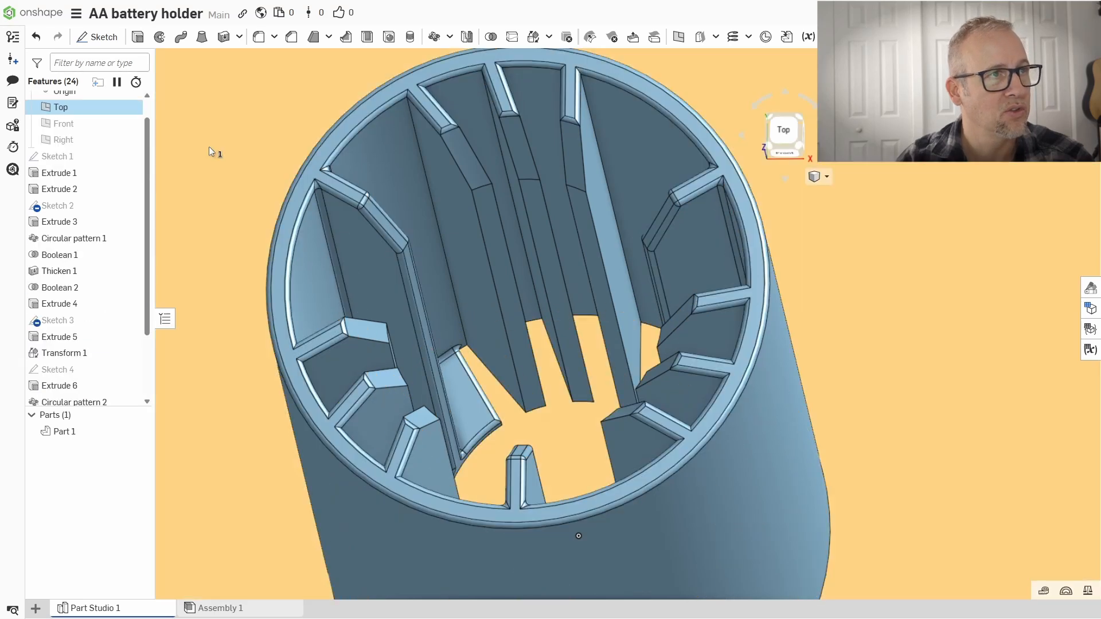
pyautogui.scroll(-5, 235, 164)
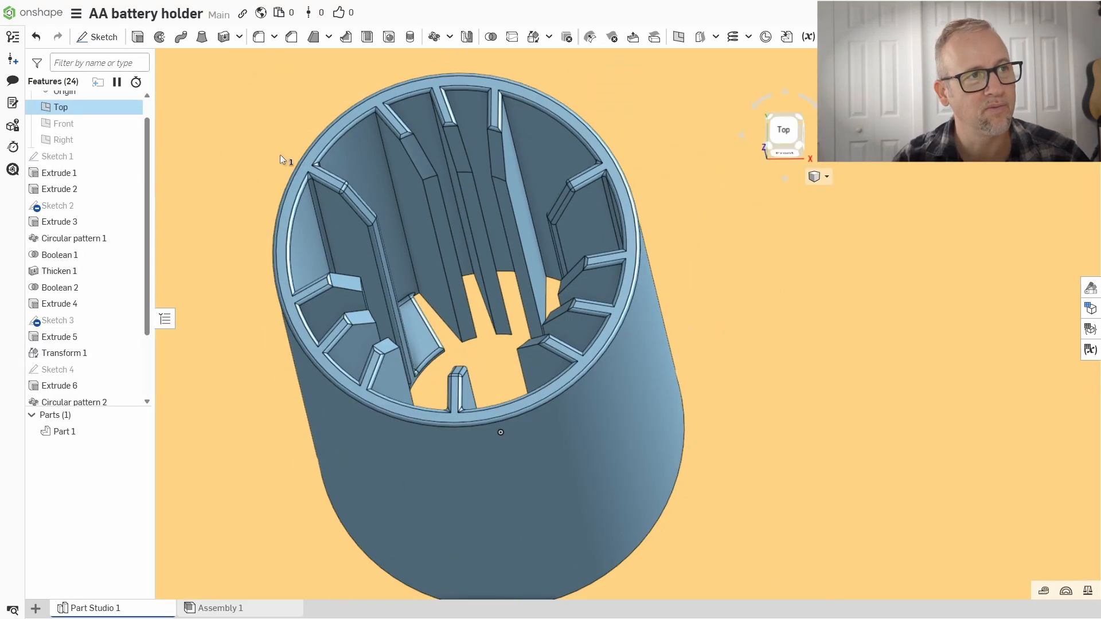
pyautogui.moveTo(215, 181); pyautogui.dragTo(311, 257, button='middle')
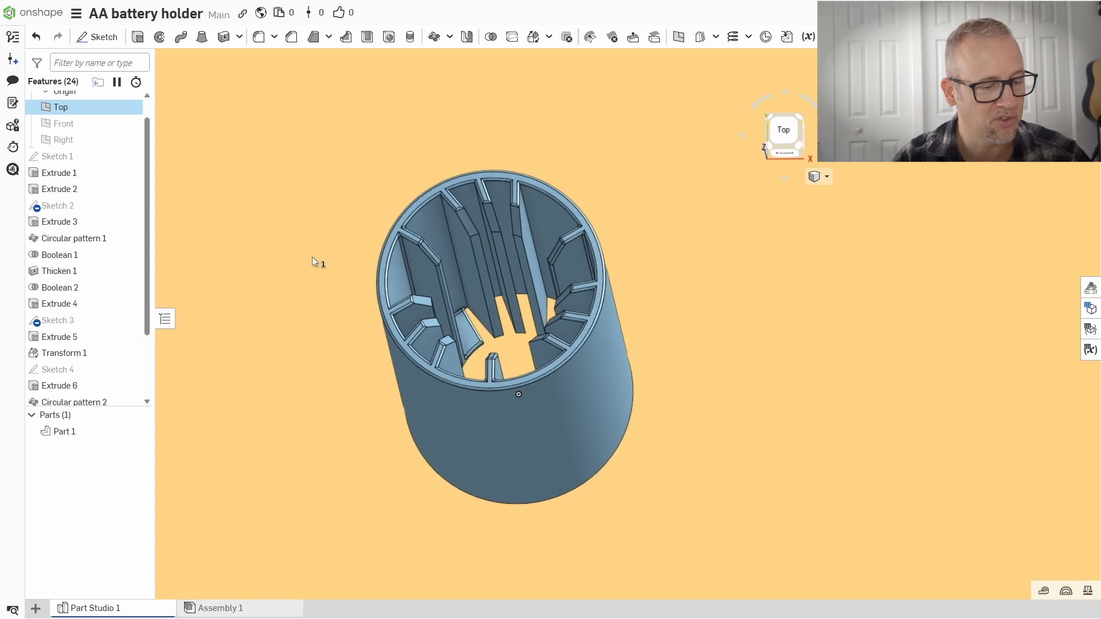
pyautogui.click(311, 241)
# Step: Start a 0.25 mm radius fillet on the lead-in chamfer faces and long inner faces of three adjacent ribs
pyautogui.scroll(5, 397, 166)
pyautogui.scroll(1, 618, 368)
pyautogui.moveTo(618, 368); pyautogui.dragTo(533, 300, button='middle')
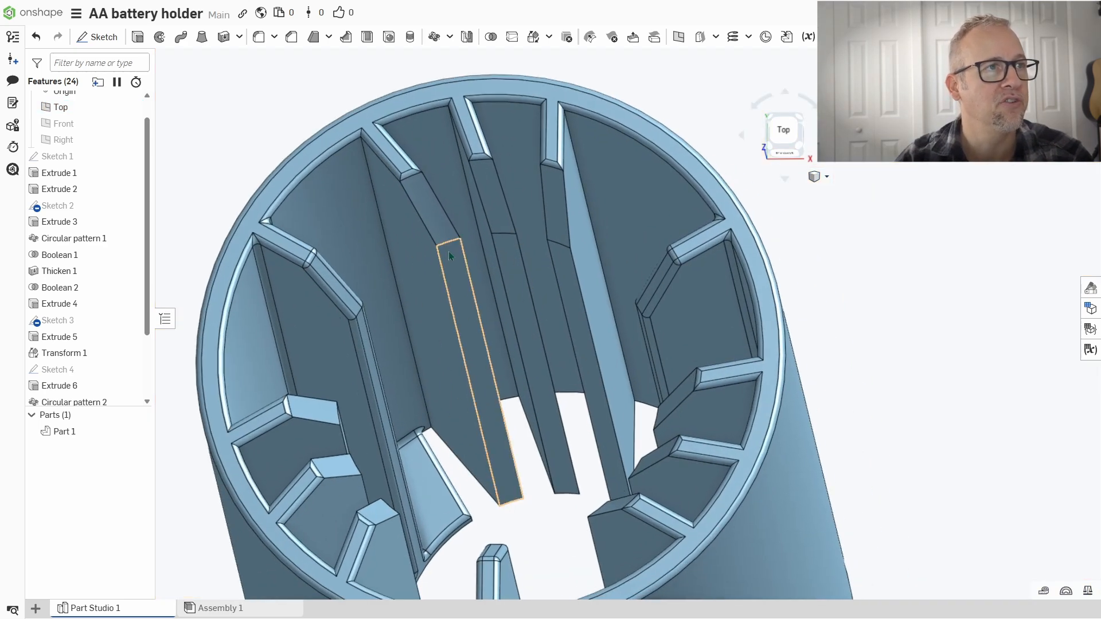
pyautogui.click(260, 38)
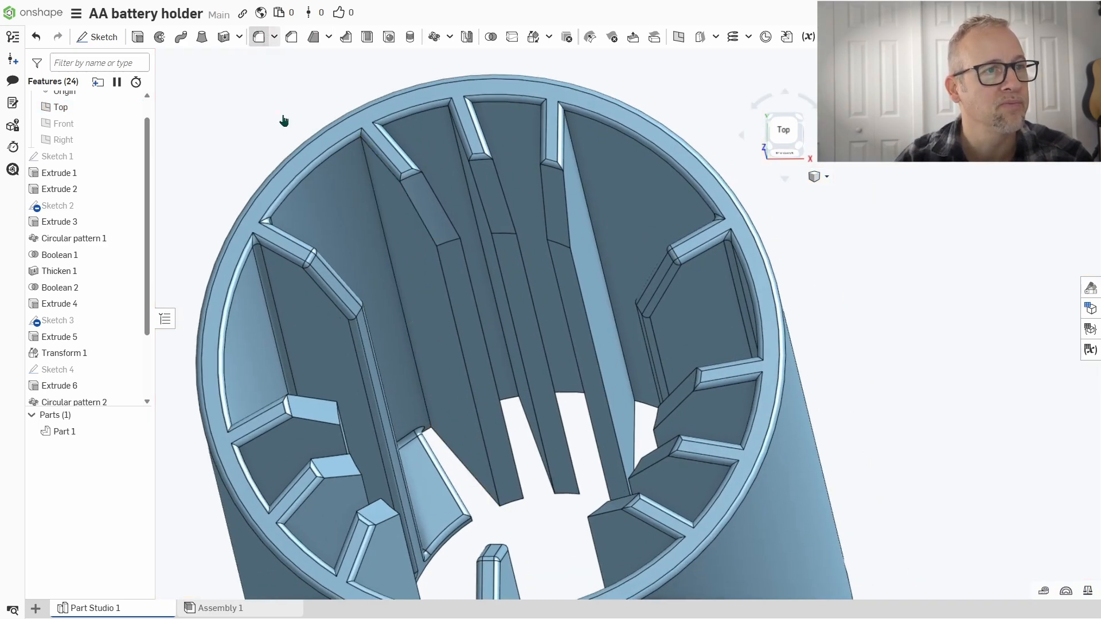
pyautogui.click(436, 223)
pyautogui.click(453, 276)
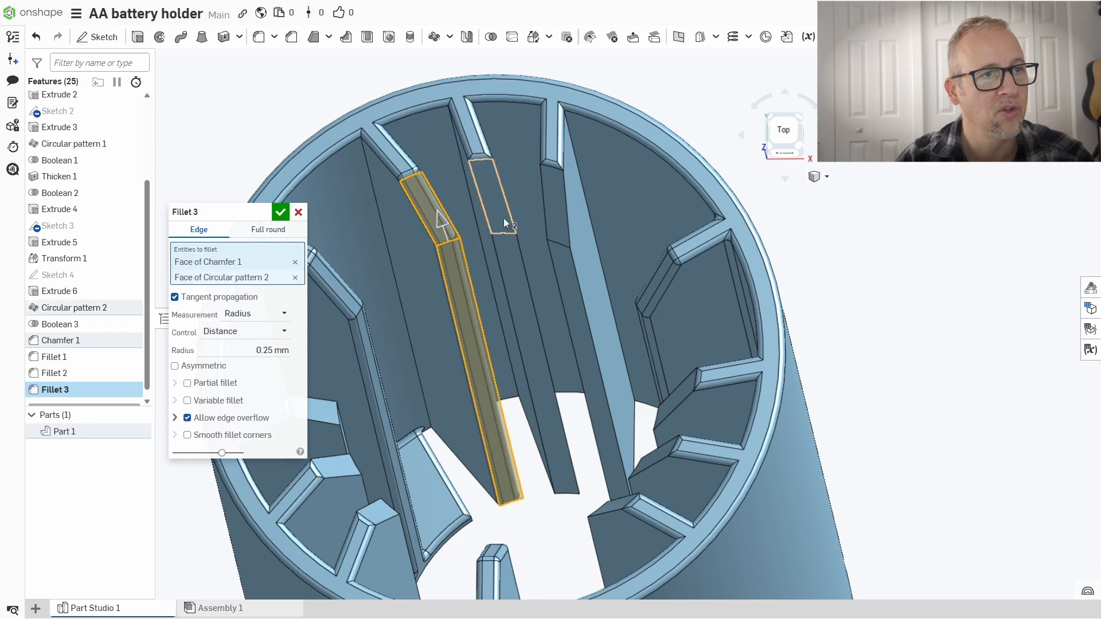
pyautogui.click(503, 219)
pyautogui.click(503, 243)
pyautogui.click(557, 241)
pyautogui.click(556, 263)
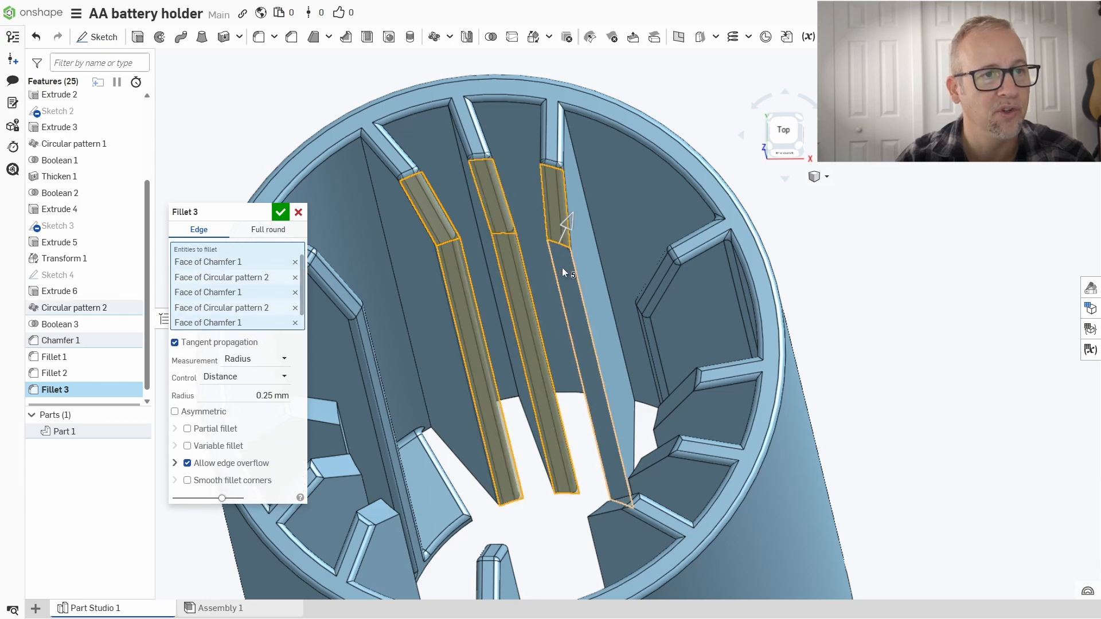
# Step: Add the long inner faces of the next group of three ribs and the lead-in faces of two of them to the fillet
pyautogui.moveTo(592, 338); pyautogui.dragTo(565, 272, button='right')
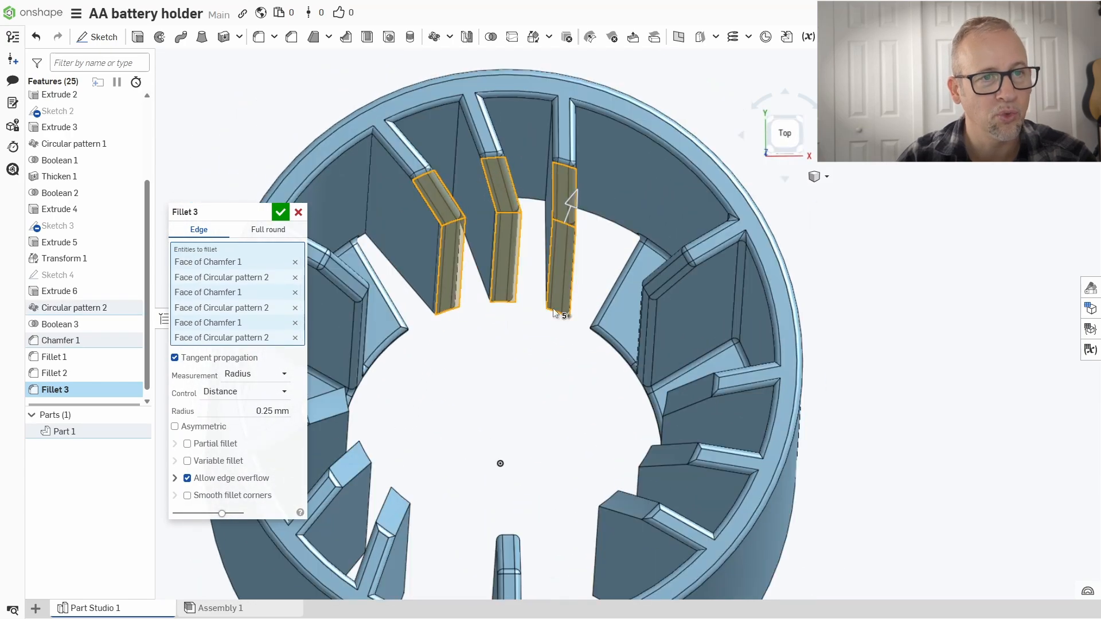
pyautogui.moveTo(573, 406); pyautogui.dragTo(599, 423, button='right')
pyautogui.click(718, 408)
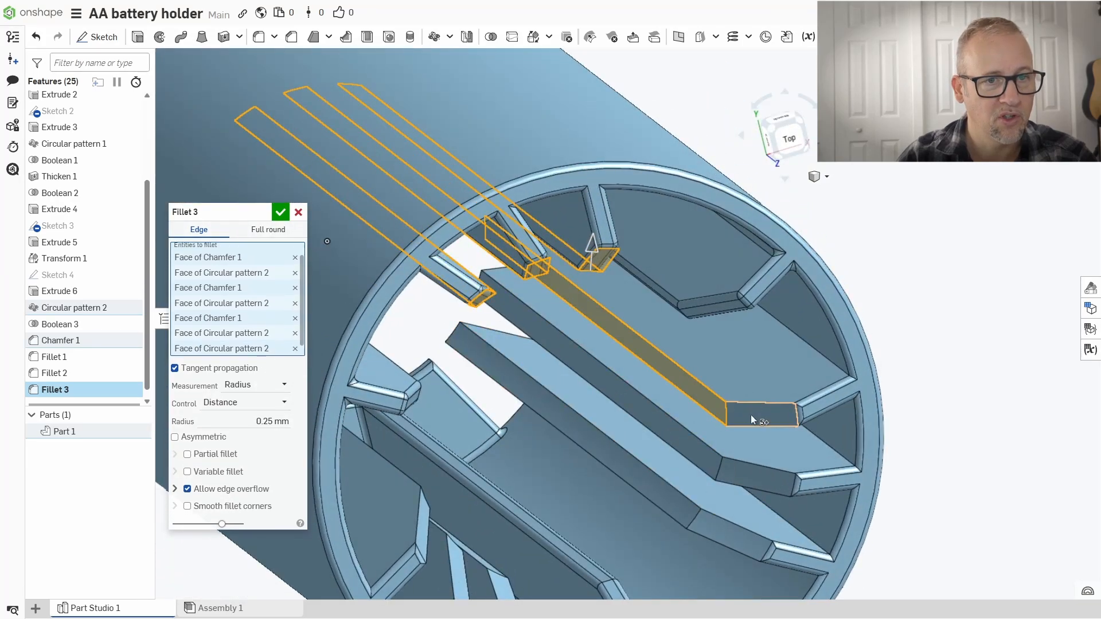
pyautogui.click(737, 465)
pyautogui.click(711, 467)
pyautogui.click(684, 488)
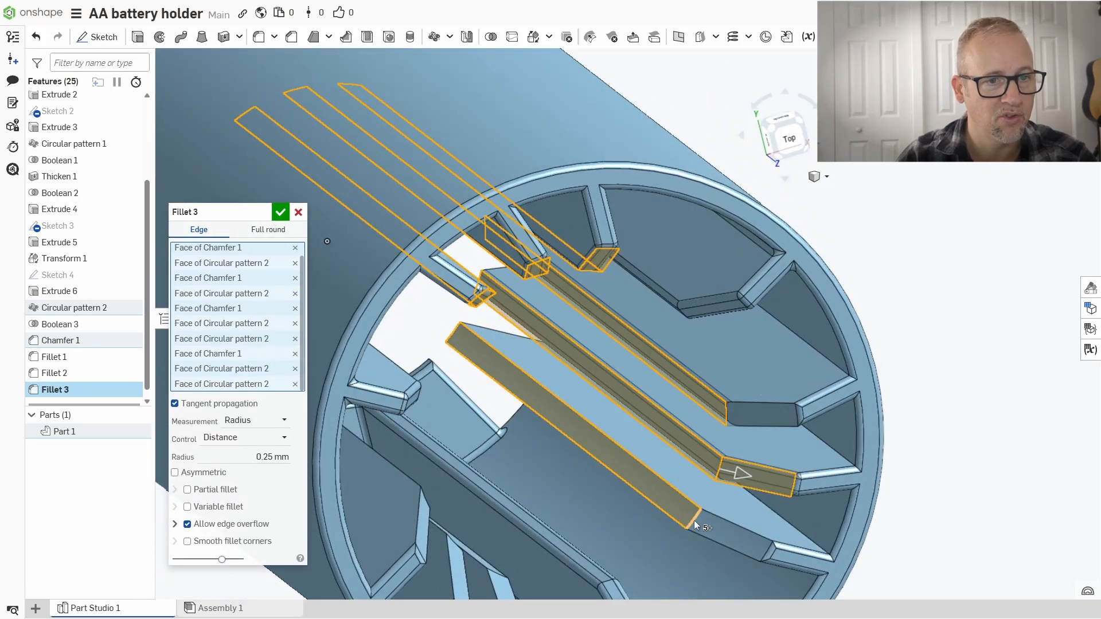
pyautogui.moveTo(580, 504); pyautogui.dragTo(553, 361, button='middle')
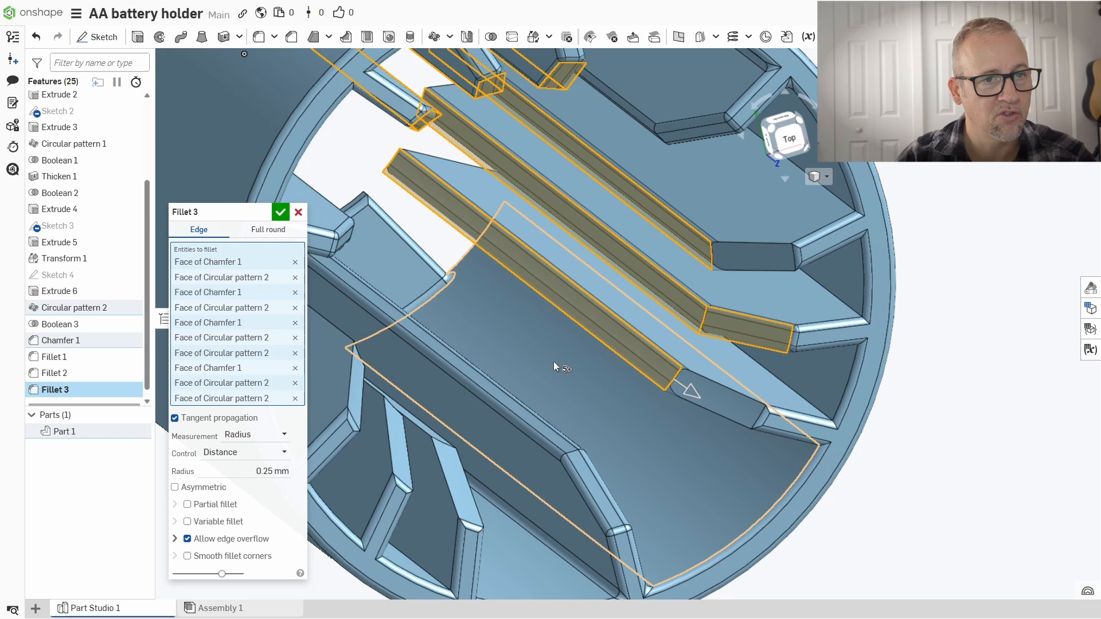
pyautogui.click(721, 393)
# Step: Add the long inner faces of the last three ribs and the lead-in face of one of them, and accept the fillet
pyautogui.scroll(-3, 571, 429)
pyautogui.moveTo(512, 412); pyautogui.dragTo(500, 397, button='right')
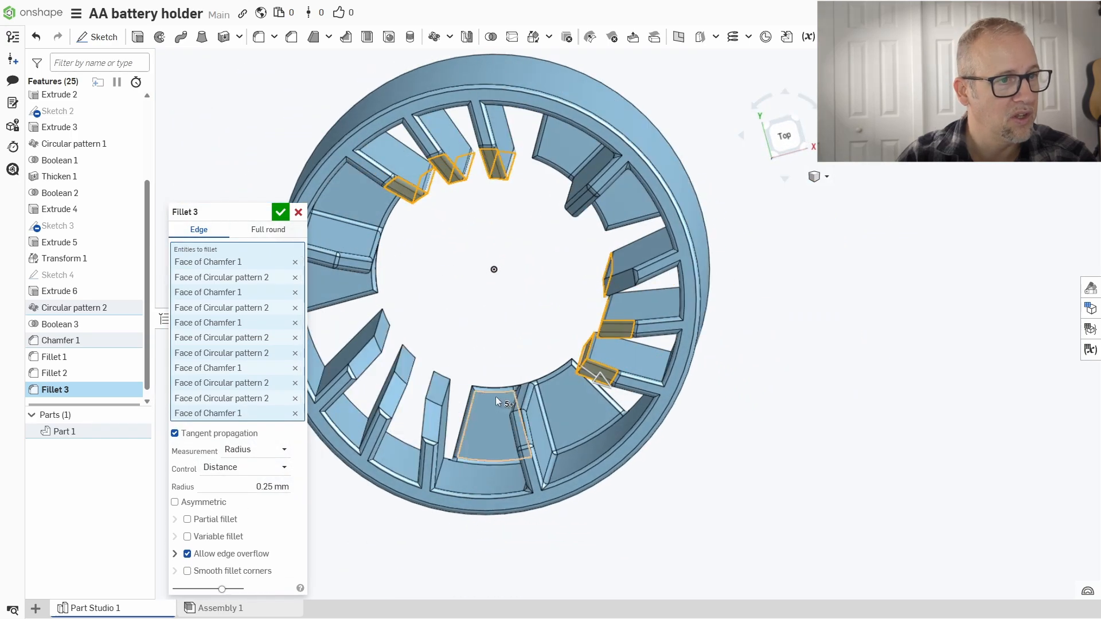
pyautogui.scroll(5, 407, 382)
pyautogui.click(468, 394)
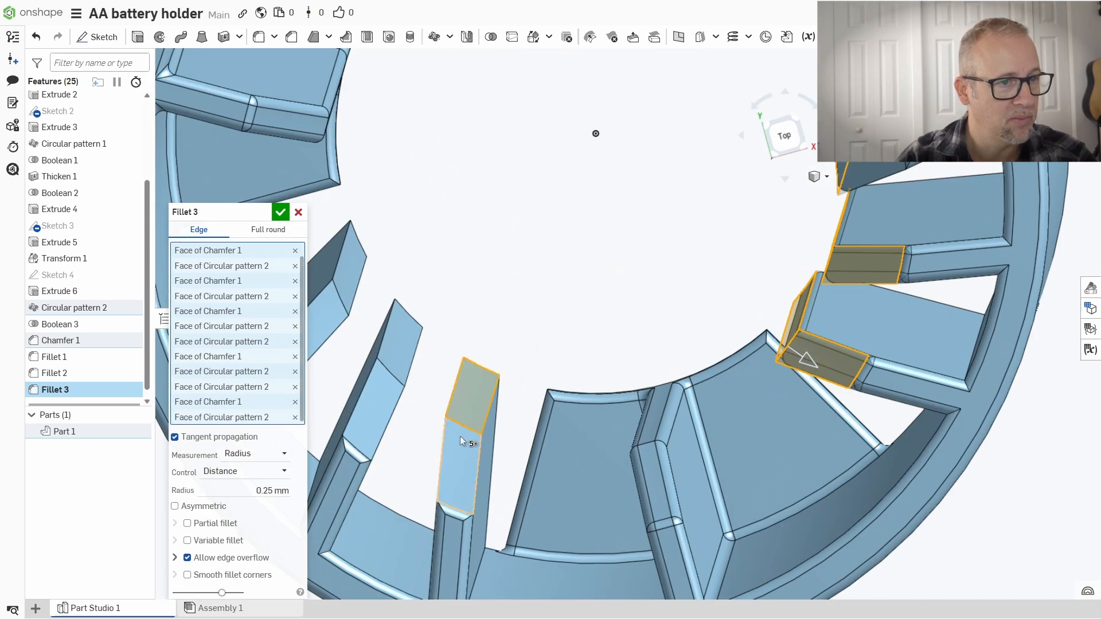
pyautogui.click(396, 370)
pyautogui.click(351, 284)
pyautogui.click(329, 307)
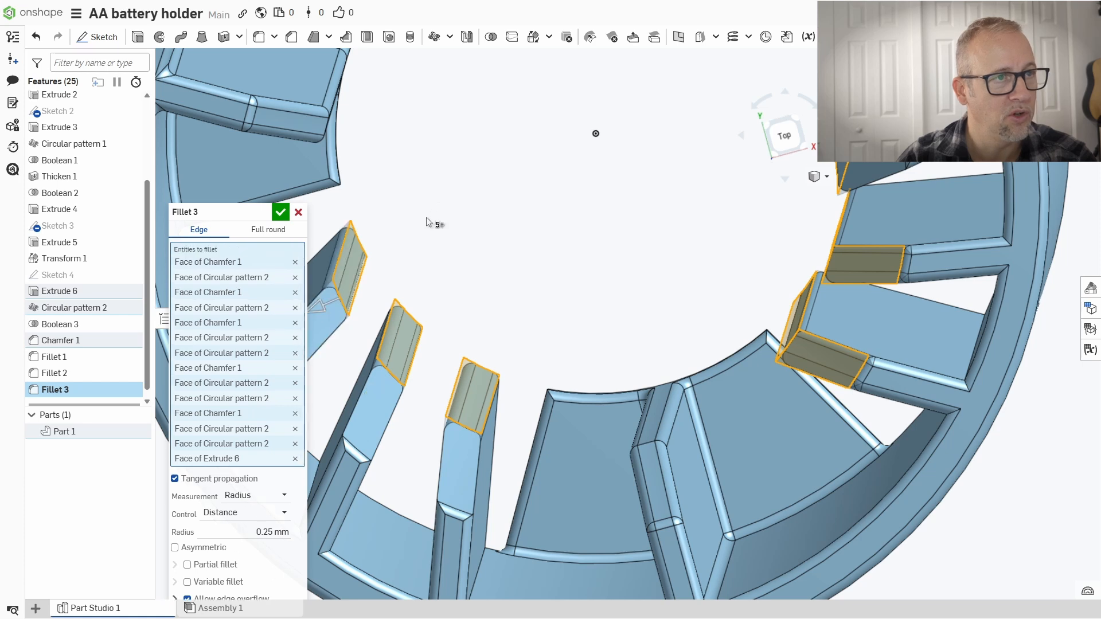
pyautogui.scroll(-4, 595, 346)
pyautogui.scroll(-5, 625, 271)
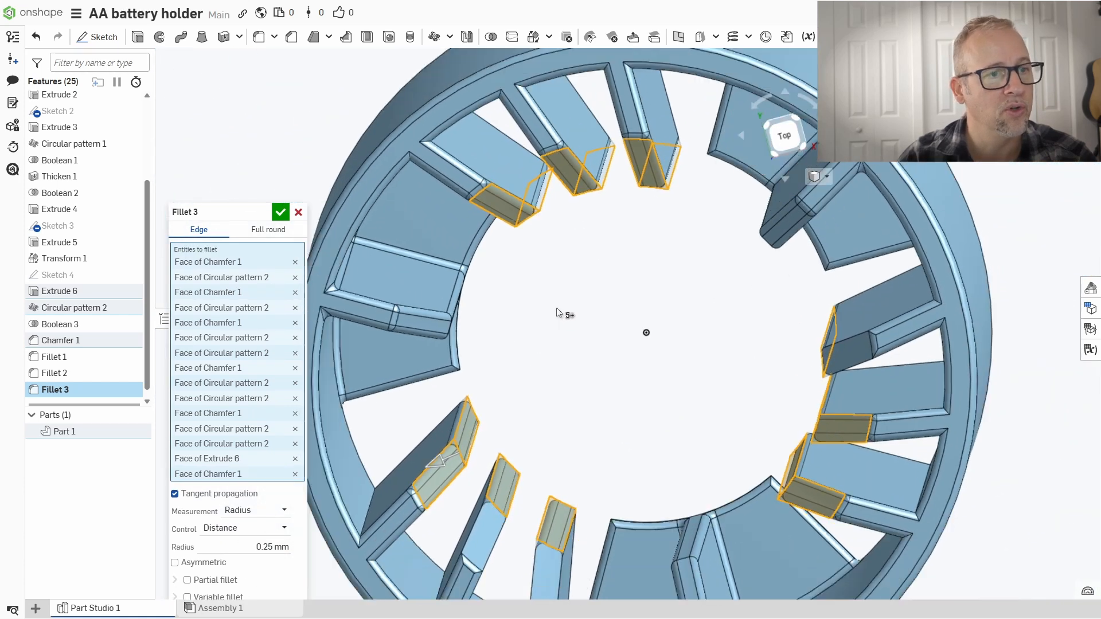
pyautogui.click(280, 212)
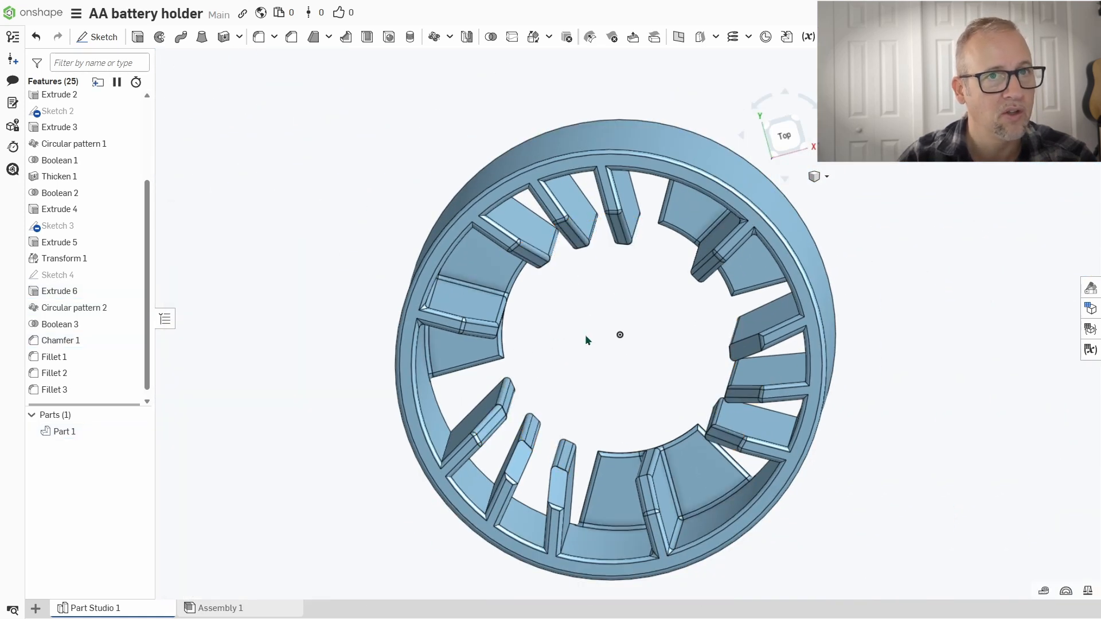
# Step: Check the ribs from above and add the three missed lead-in chamfer faces to Fillet 3
pyautogui.click(790, 138)
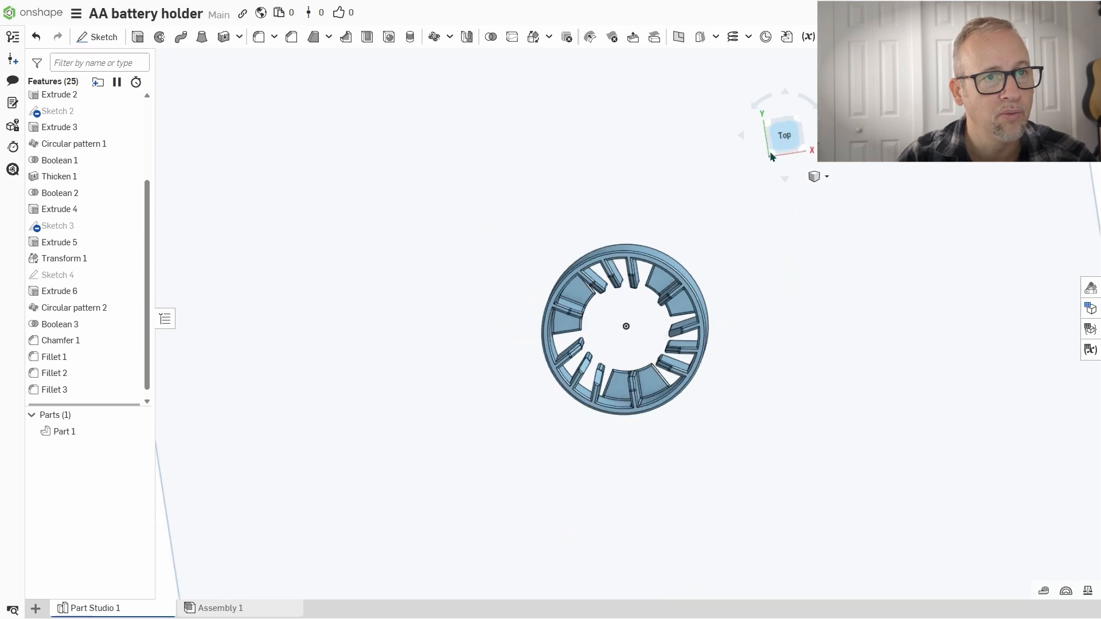
pyautogui.scroll(5, 615, 349)
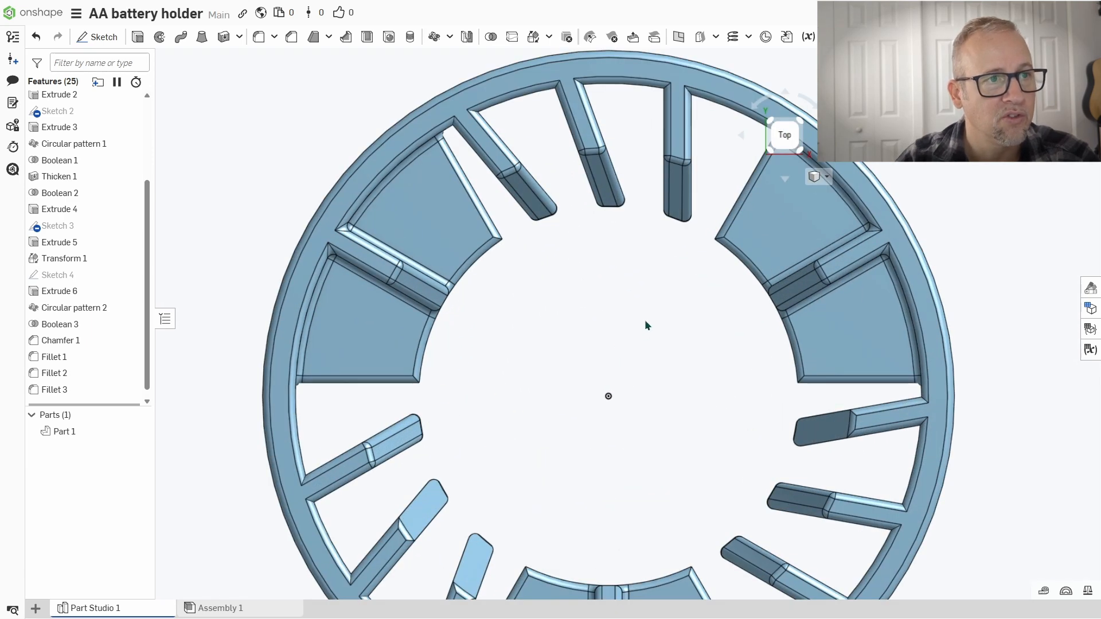
pyautogui.moveTo(645, 326); pyautogui.dragTo(524, 289, button='middle')
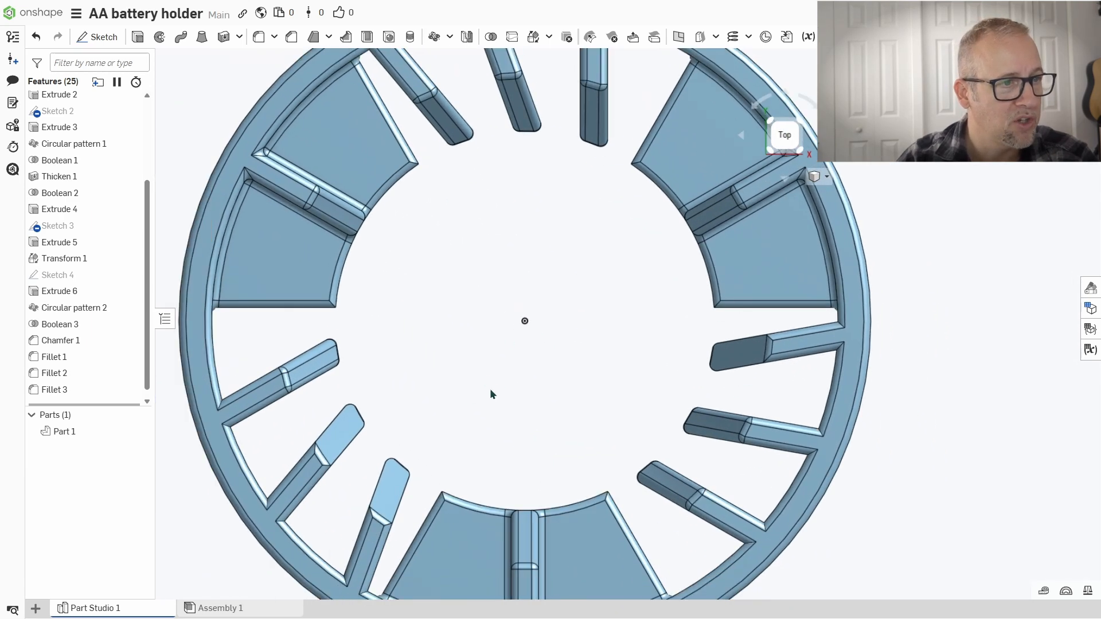
pyautogui.moveTo(491, 390); pyautogui.dragTo(493, 385, button='right')
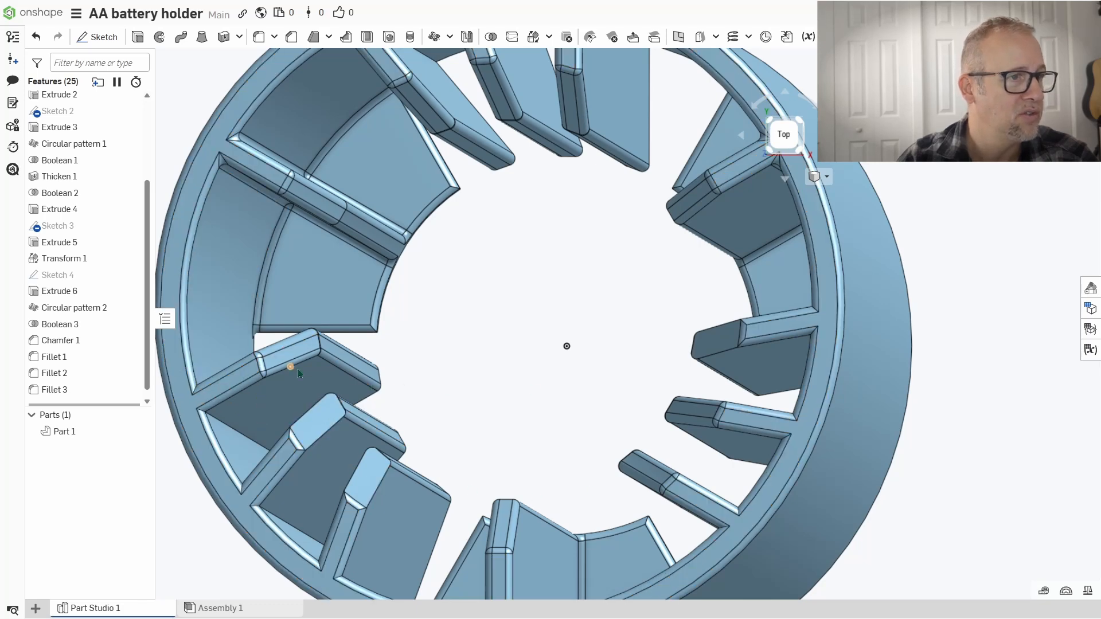
pyautogui.doubleClick(61, 391)
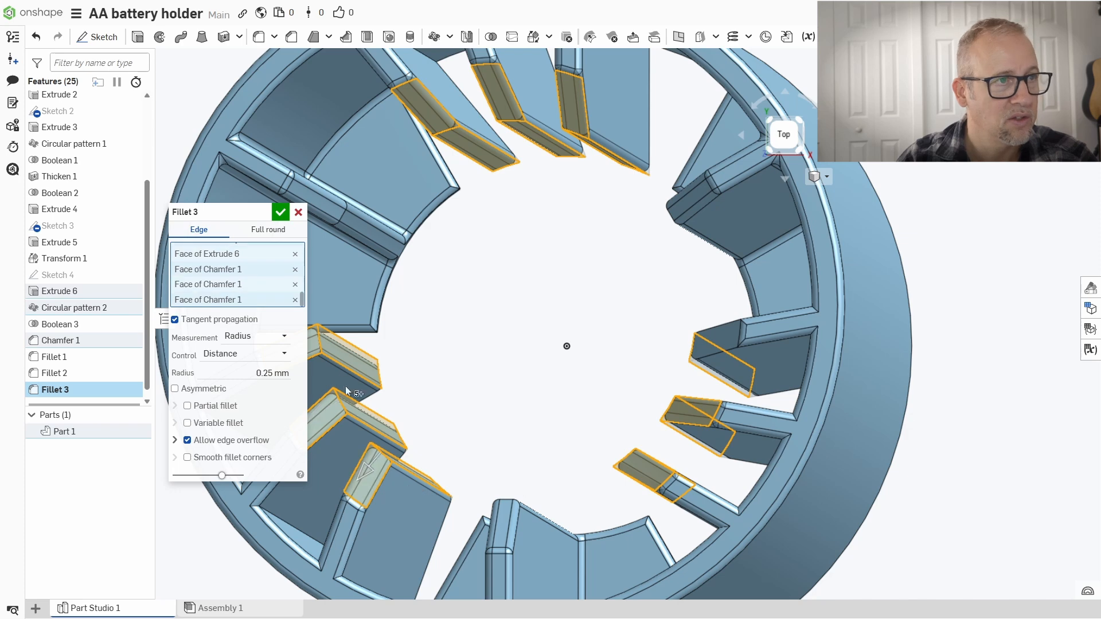
pyautogui.click(281, 217)
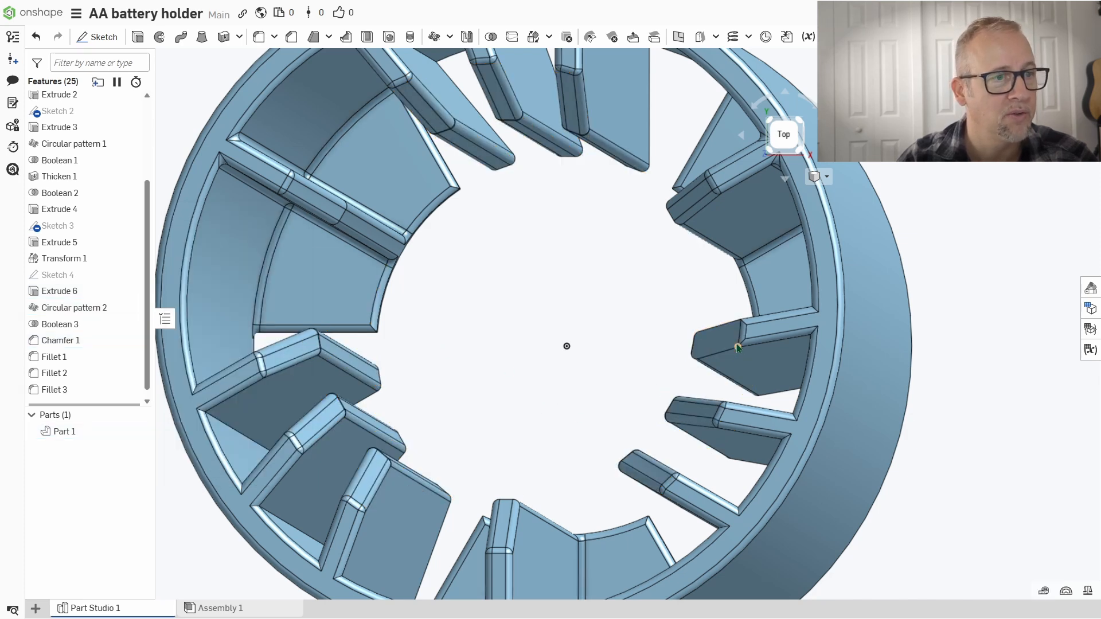
pyautogui.doubleClick(74, 391)
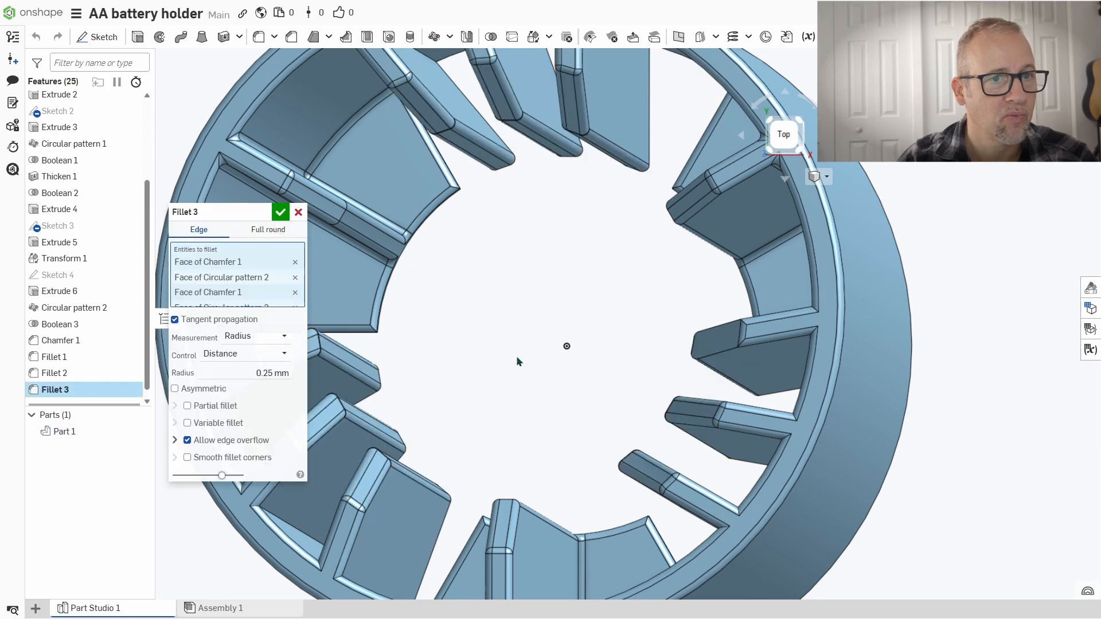
pyautogui.click(280, 214)
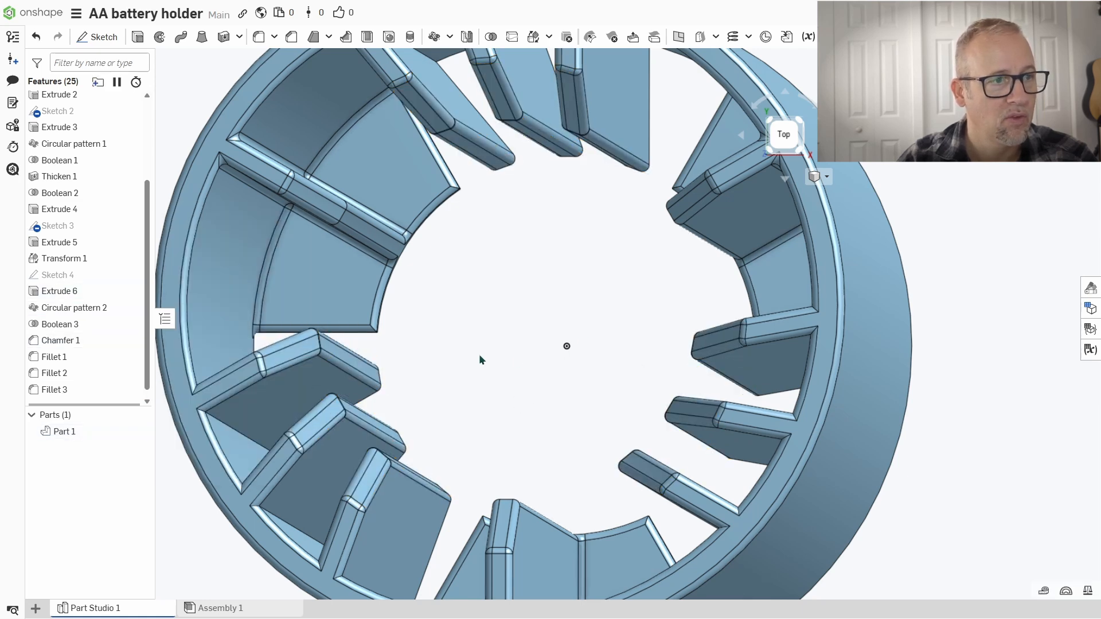
# Step: Start exporting the finished battery holder part and choose STL as the file format
pyautogui.hotkey('shift', '5')
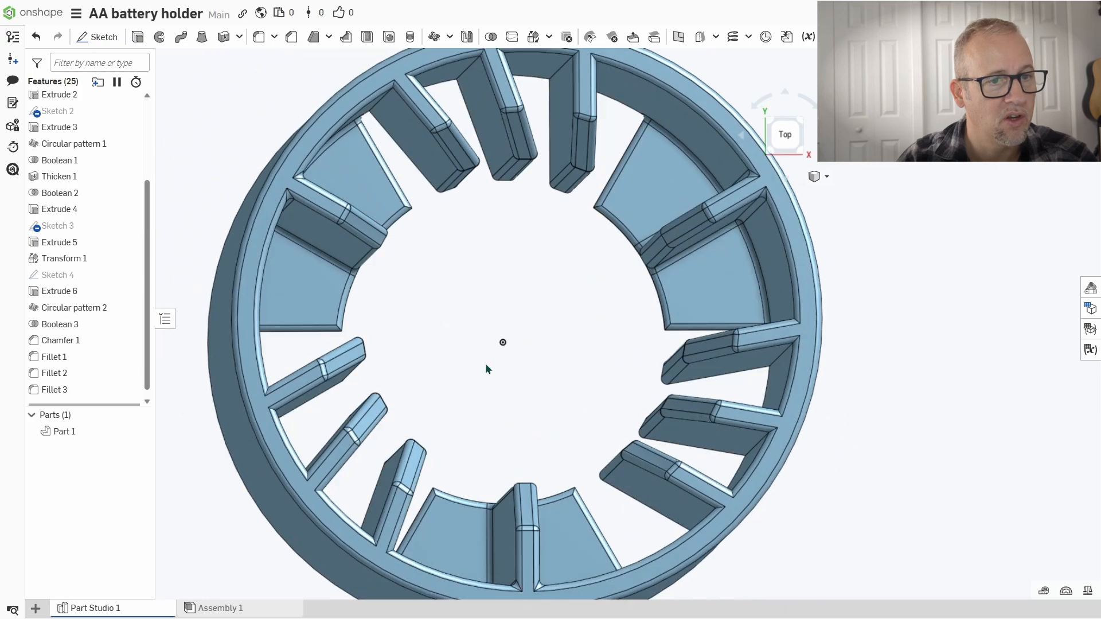
pyautogui.moveTo(486, 365); pyautogui.dragTo(485, 367, button='right')
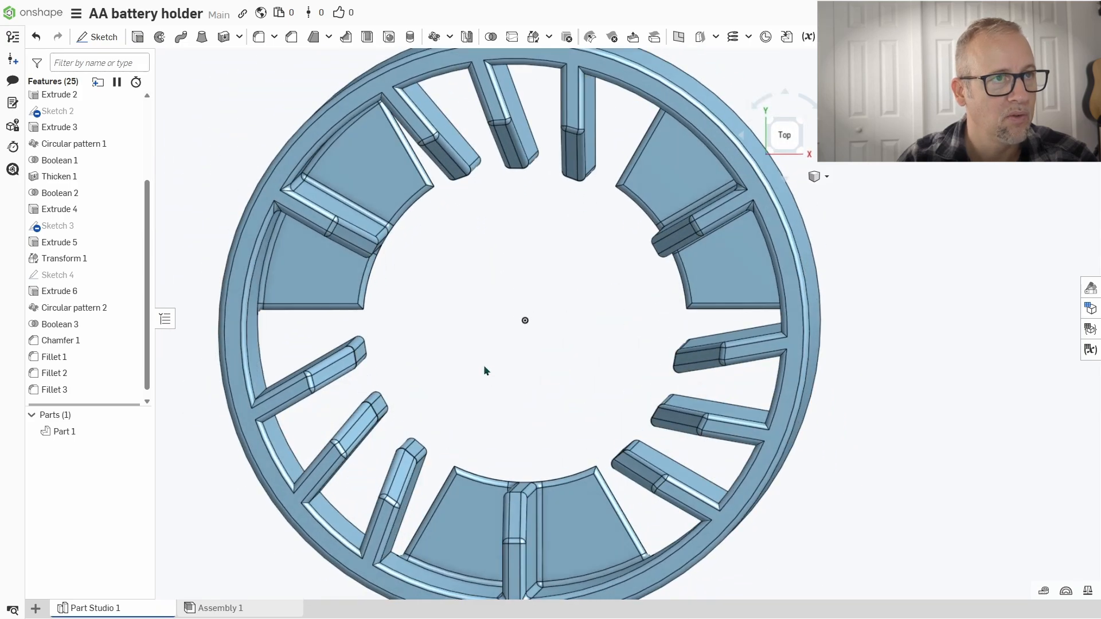
pyautogui.scroll(-5, 483, 364)
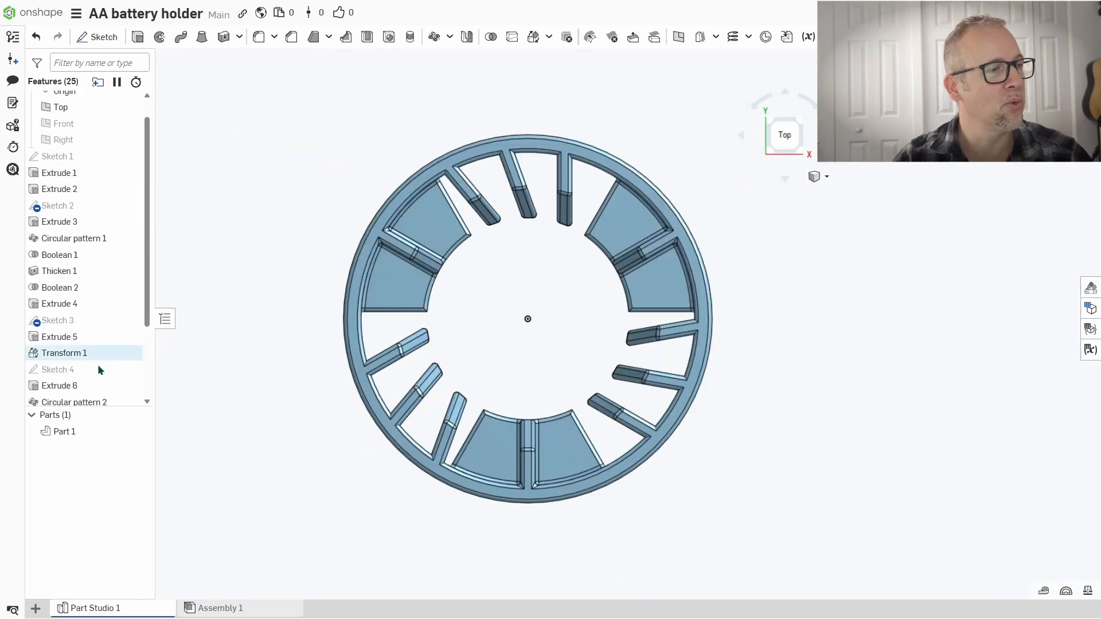
pyautogui.click(70, 432)
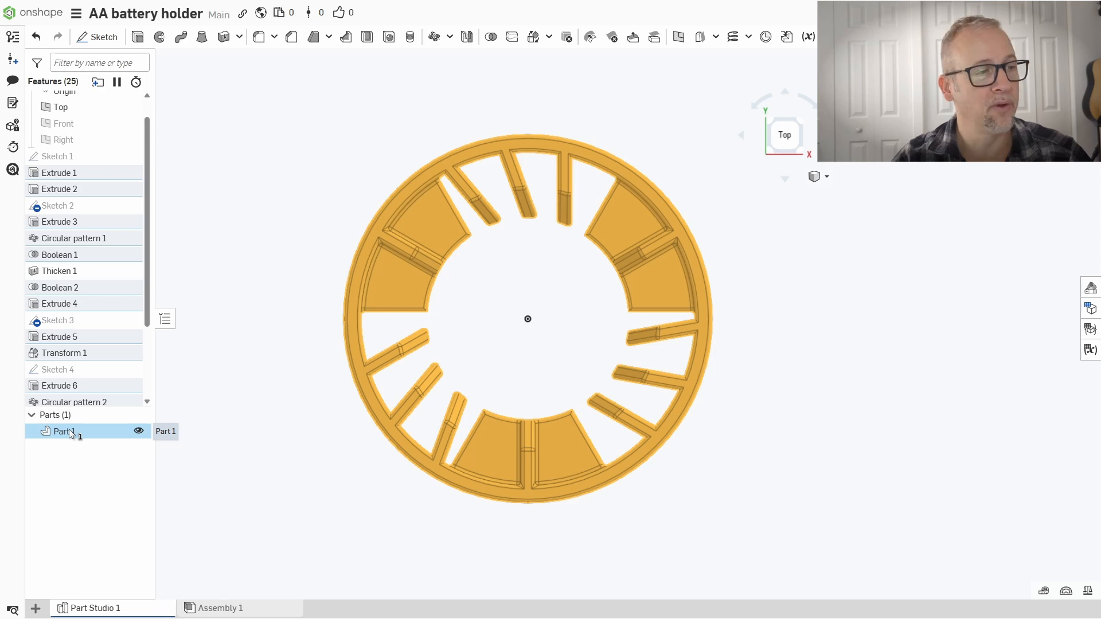
pyautogui.rightClick(69, 429)
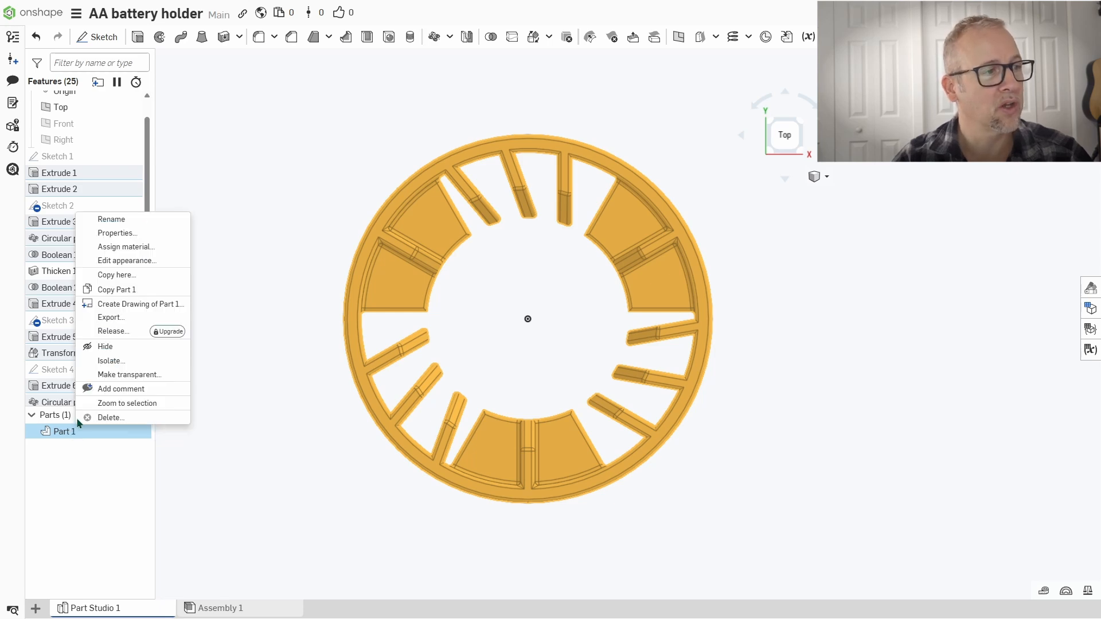
pyautogui.click(111, 318)
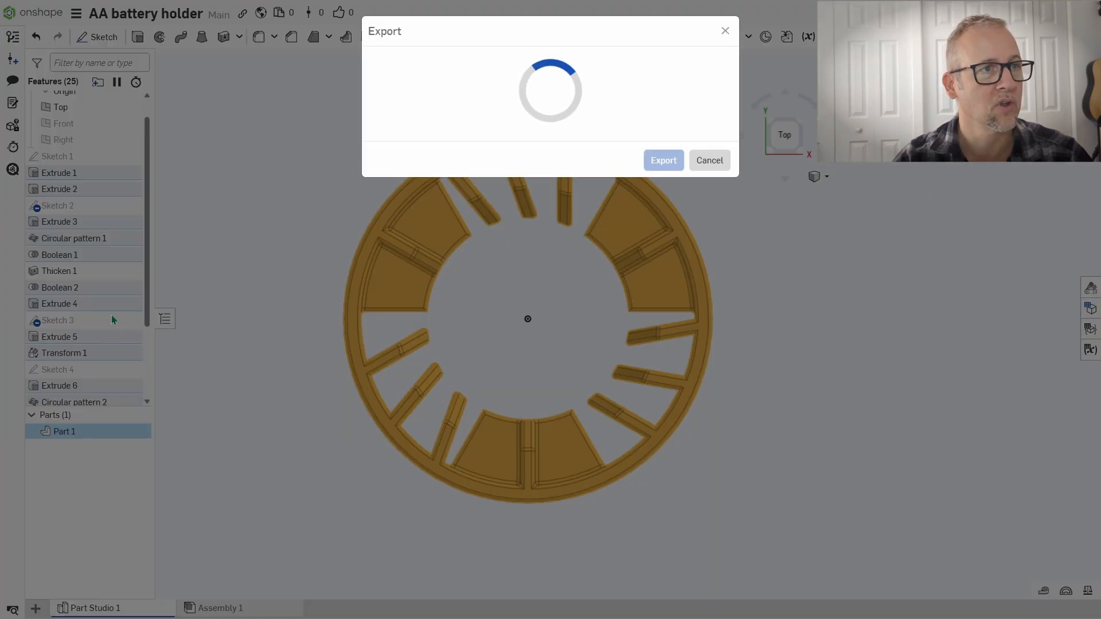
pyautogui.click(453, 125)
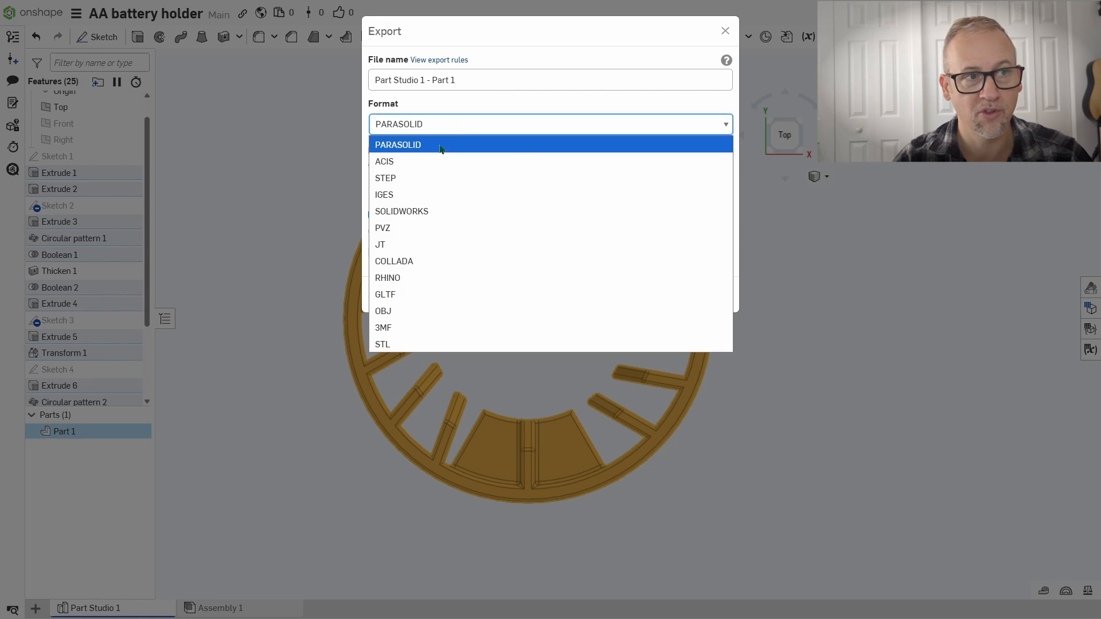
pyautogui.click(394, 344)
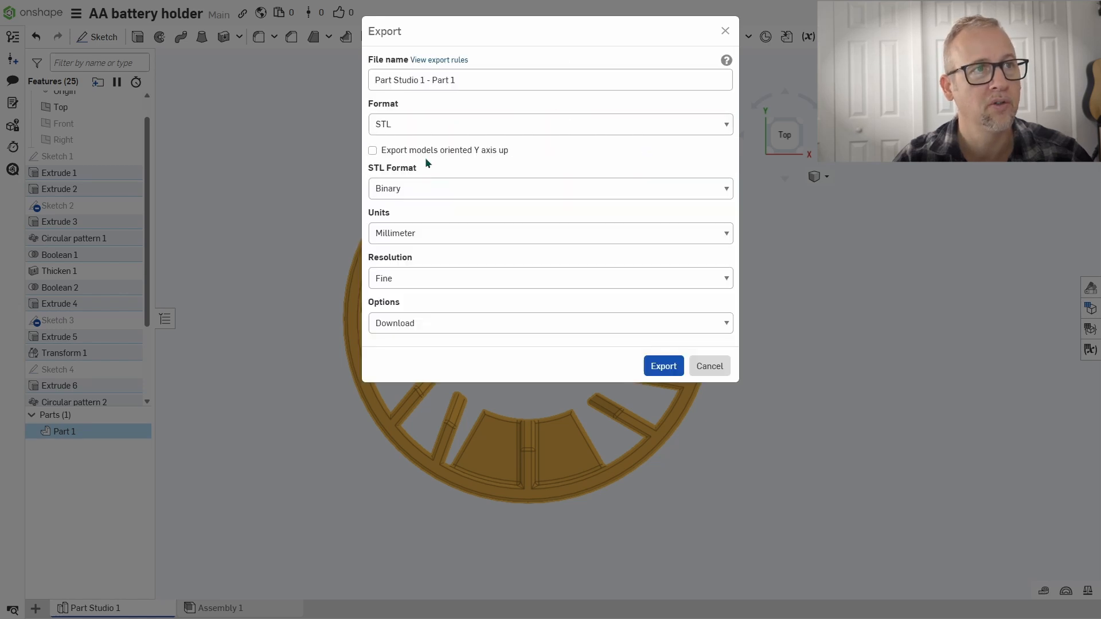
# Step: Name the export file "AA battery Adapter" and export it
pyautogui.tripleClick(480, 80)
pyautogui.write('AA battery')
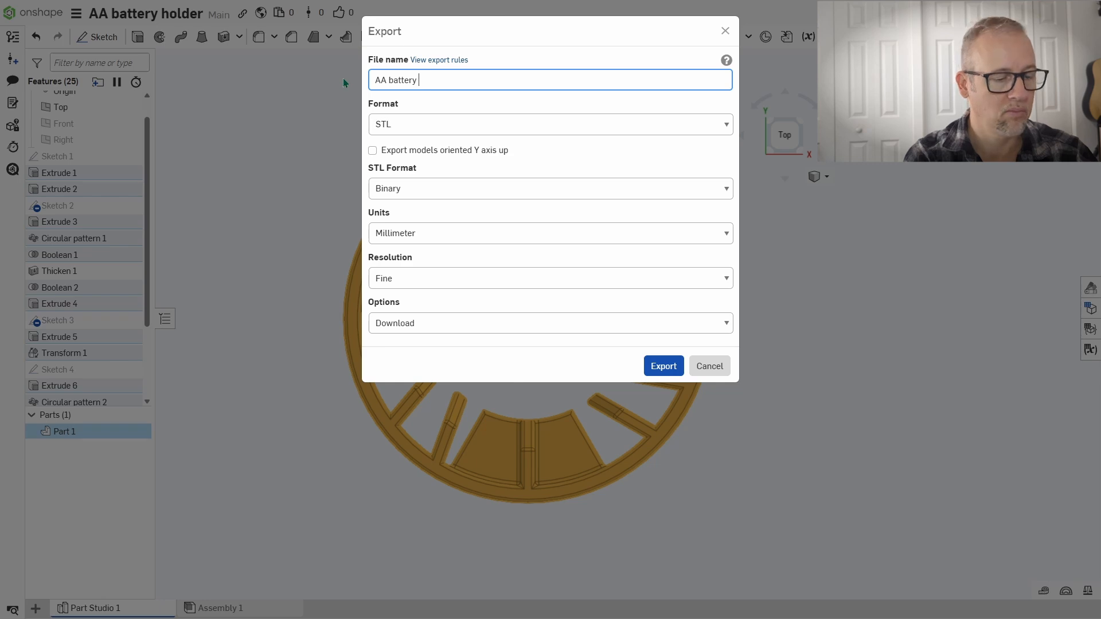
pyautogui.write(' Adapter')
pyautogui.press('Return')
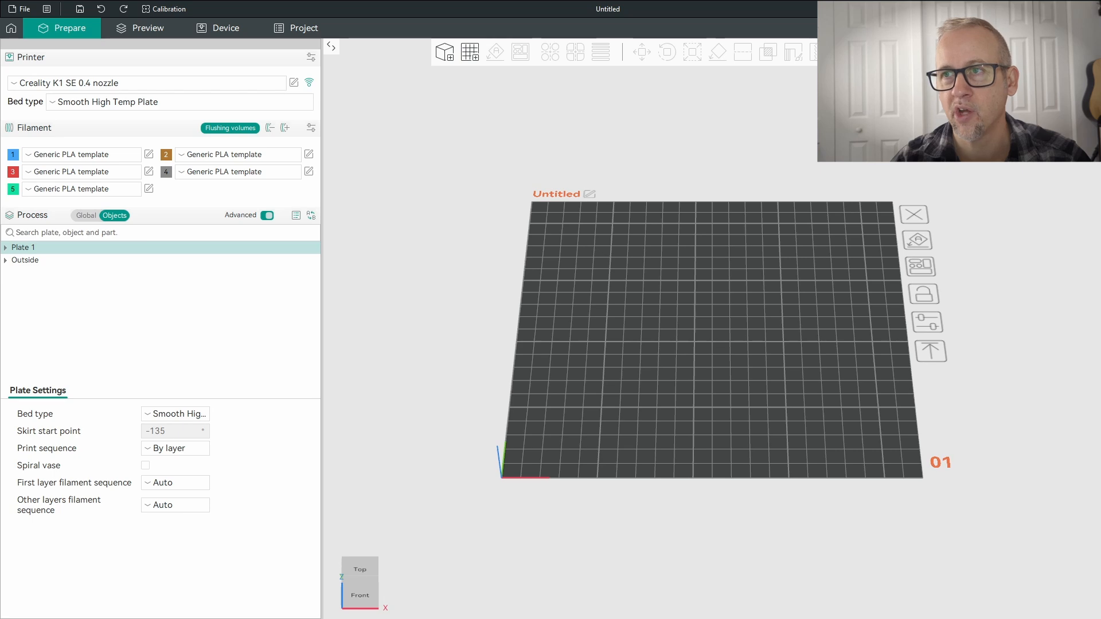
# Step: Switch to Orca Slicer and load AA battery Adapter.stl onto the build plate
pyautogui.moveTo(1100, 218); pyautogui.dragTo(737, 346)
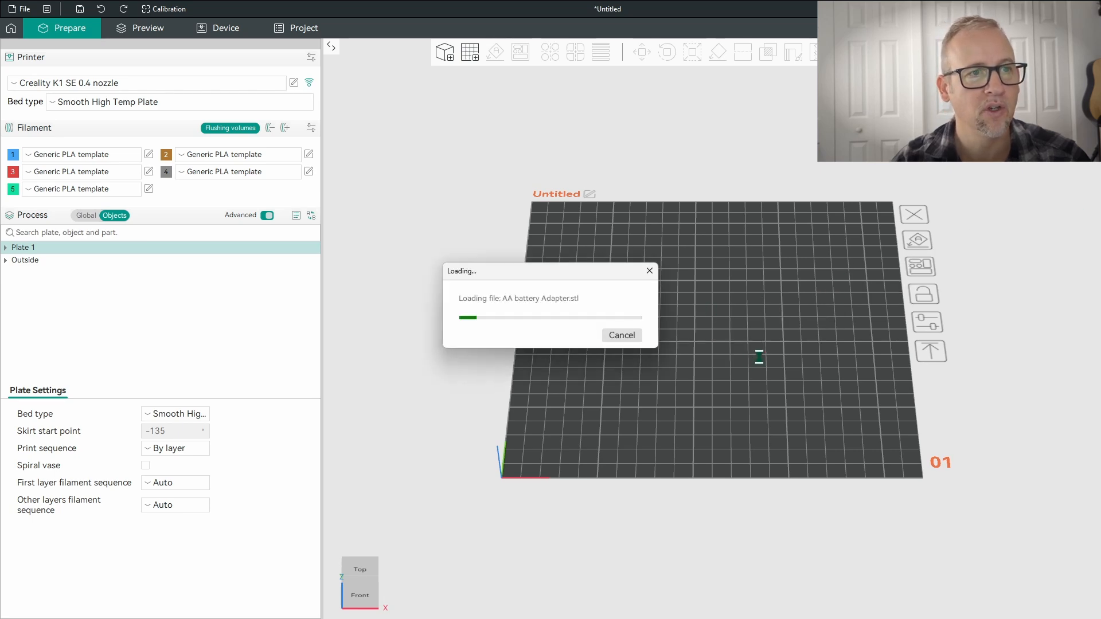
pyautogui.scroll(5, 769, 344)
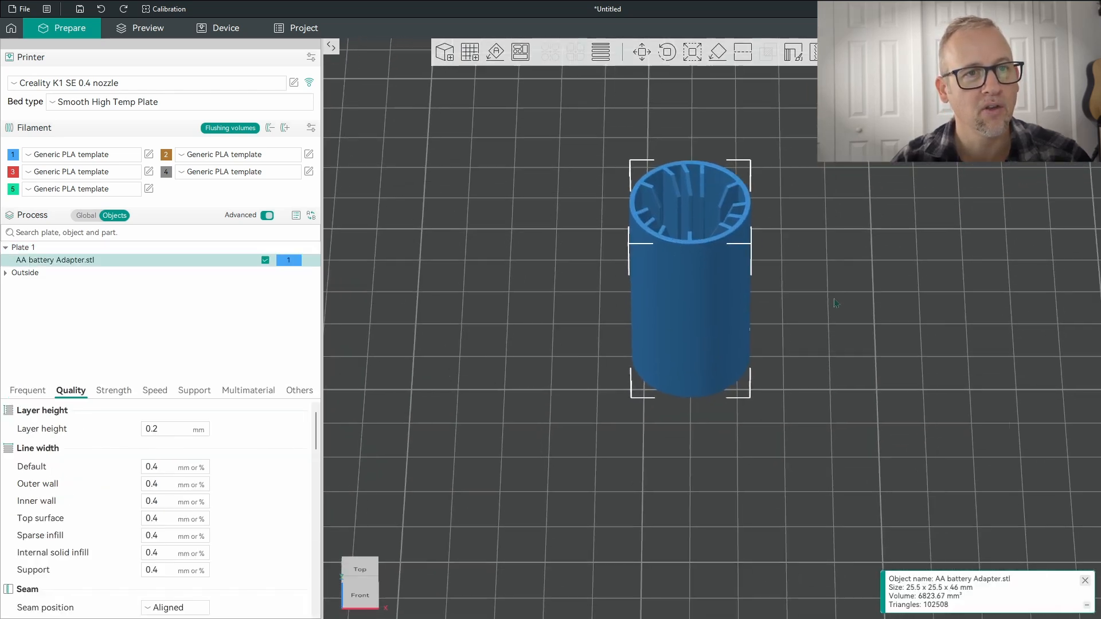
pyautogui.moveTo(764, 272); pyautogui.dragTo(758, 305)
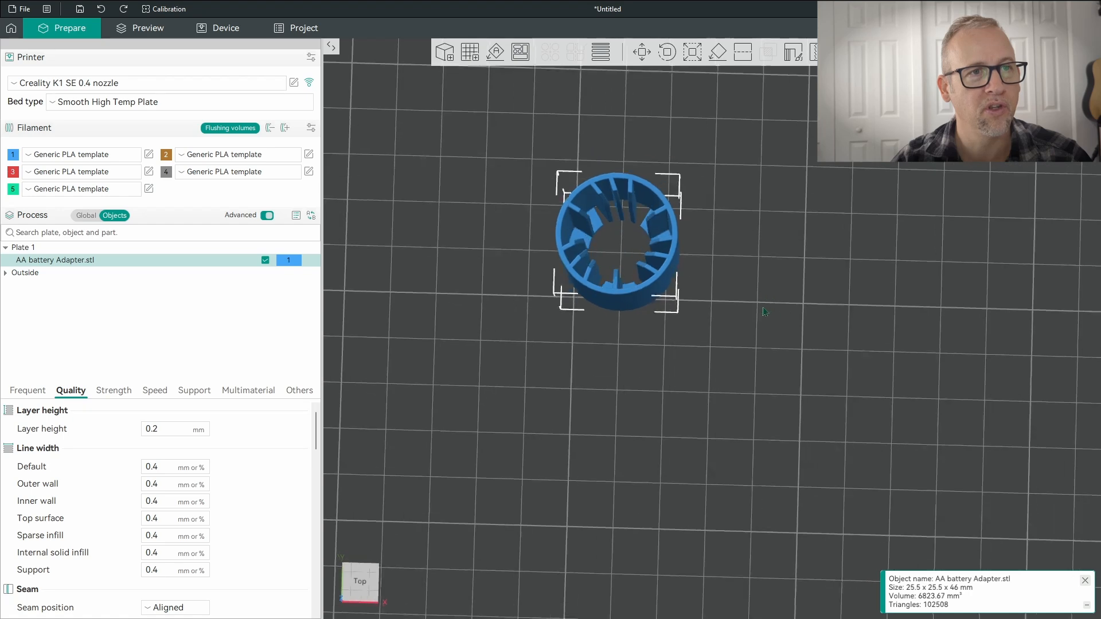
# Step: Examine the loaded adapter's inner ribs and end-wall segments from above and its outer wall from the side
pyautogui.scroll(6, 725, 313)
pyautogui.scroll(2, 639, 250)
pyautogui.moveTo(711, 198); pyautogui.dragTo(818, 328, button='right')
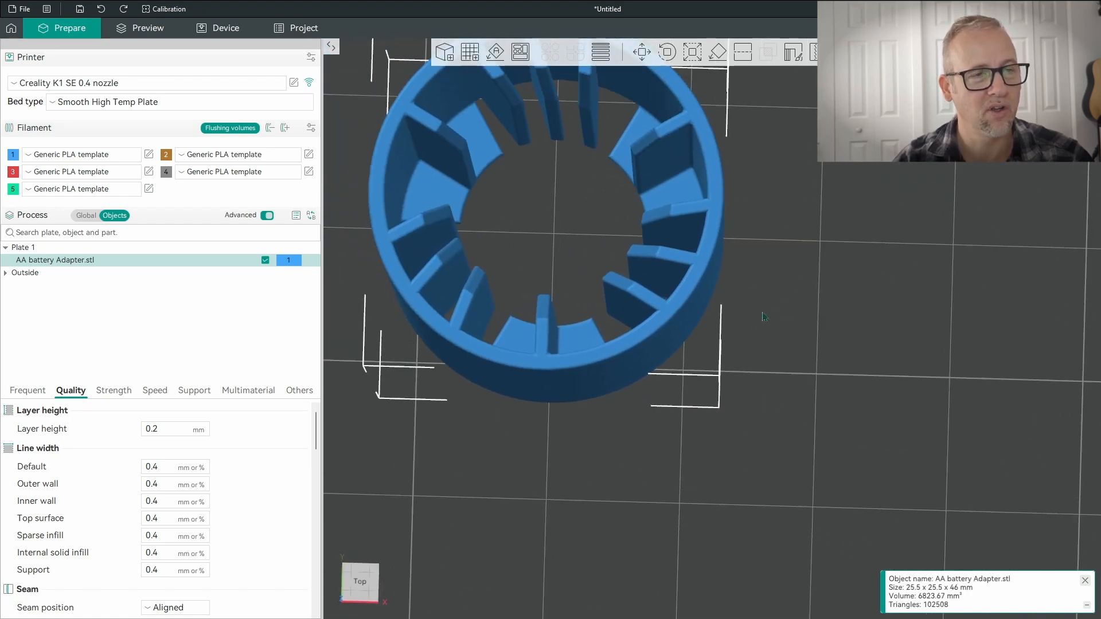
pyautogui.moveTo(763, 317); pyautogui.dragTo(724, 315)
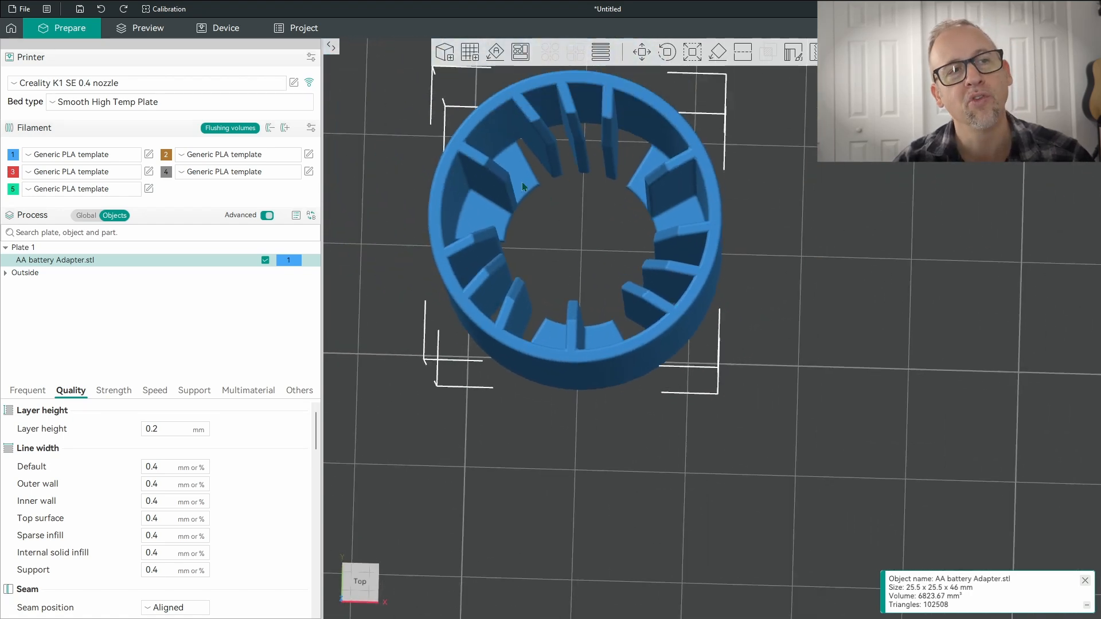
pyautogui.moveTo(523, 186); pyautogui.dragTo(599, 310)
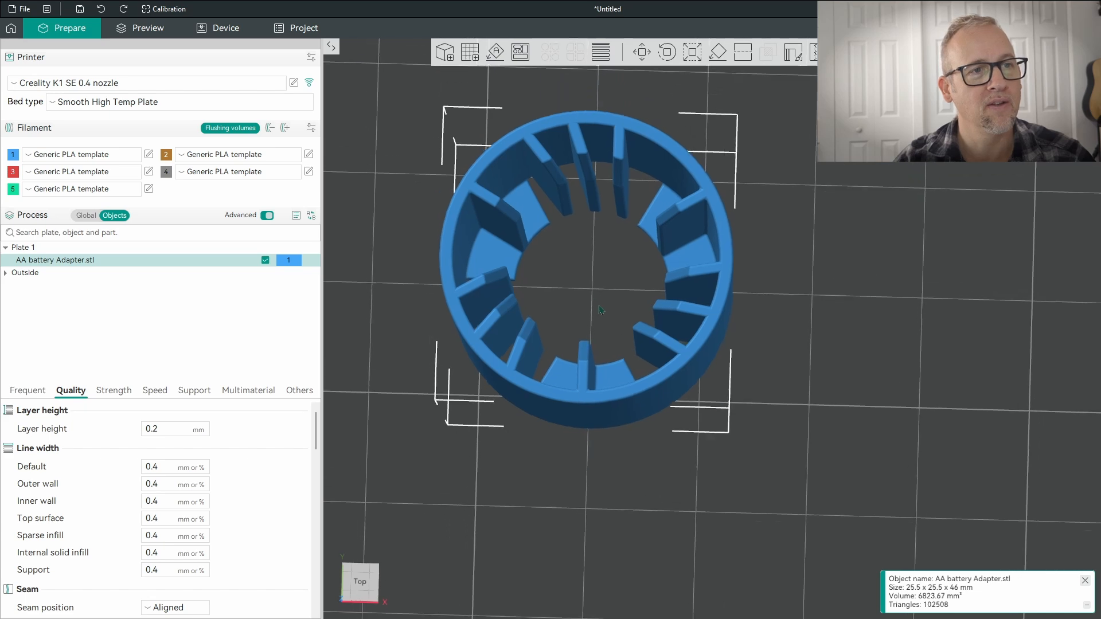
pyautogui.moveTo(599, 310); pyautogui.dragTo(614, 343, button='right')
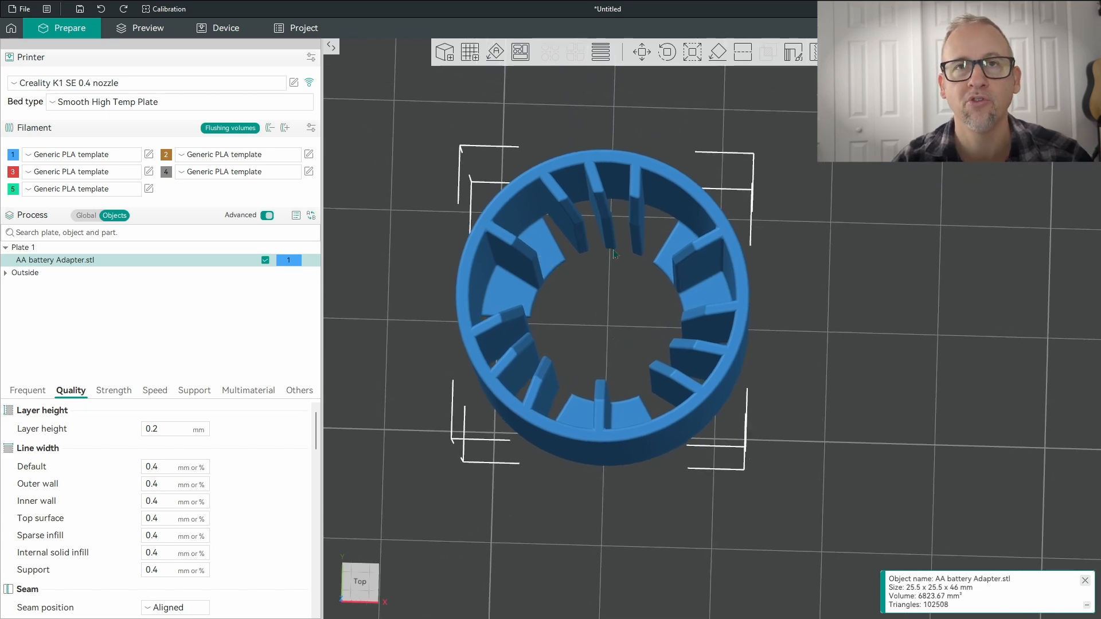
pyautogui.moveTo(632, 294); pyautogui.dragTo(771, 346)
pyautogui.scroll(-3, 772, 345)
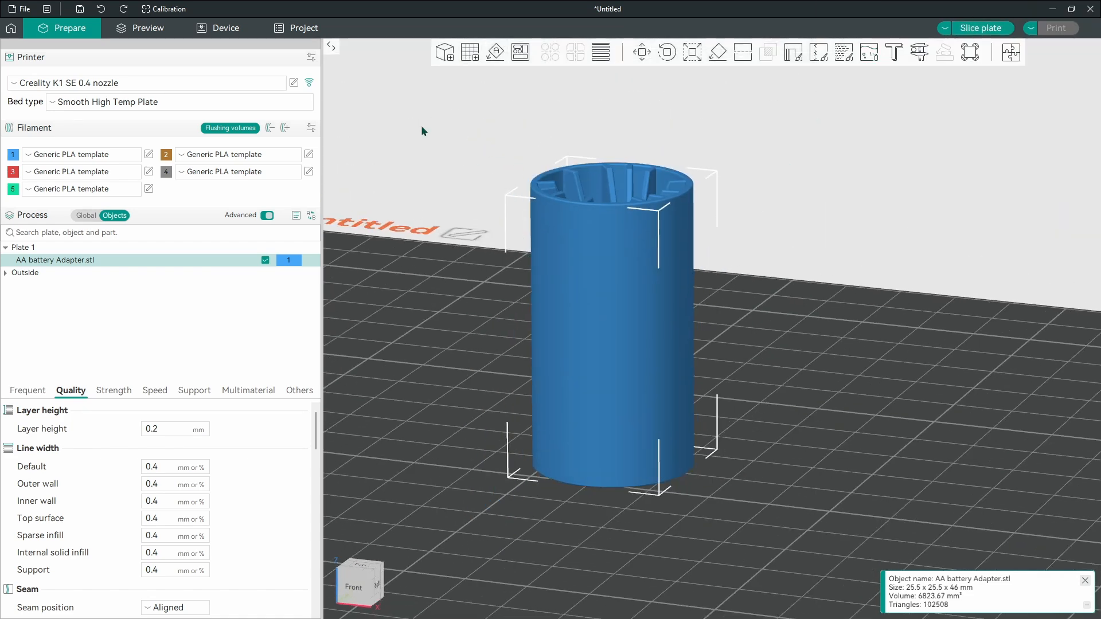
# Step: Check the slicer's version in its About information and close it
pyautogui.click(20, 8)
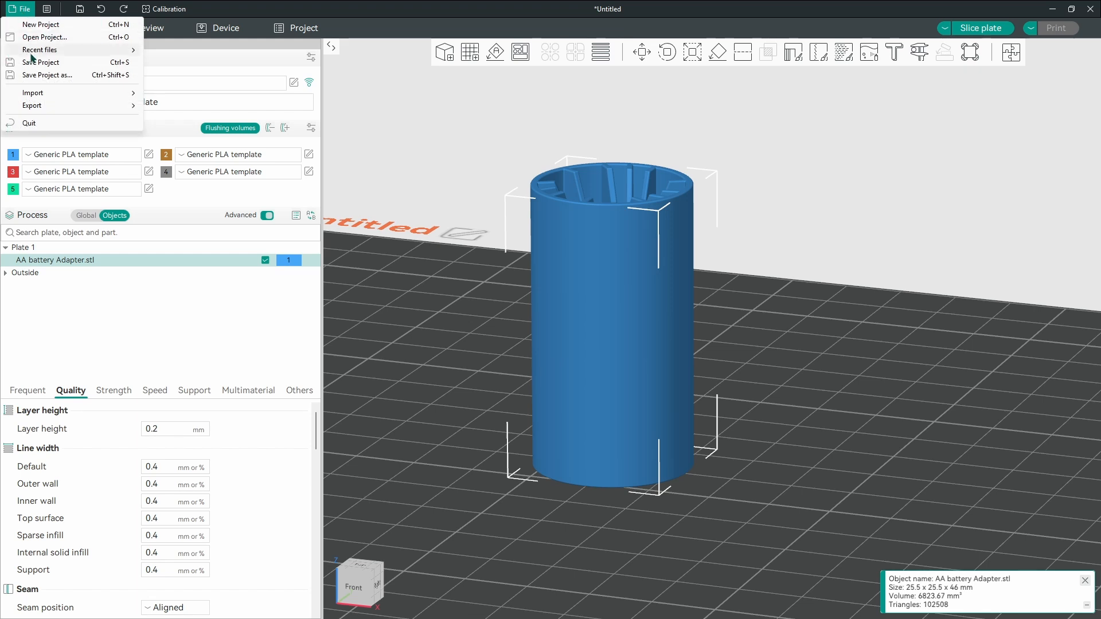
pyautogui.click(247, 8)
pyautogui.click(47, 9)
pyautogui.moveTo(52, 64)
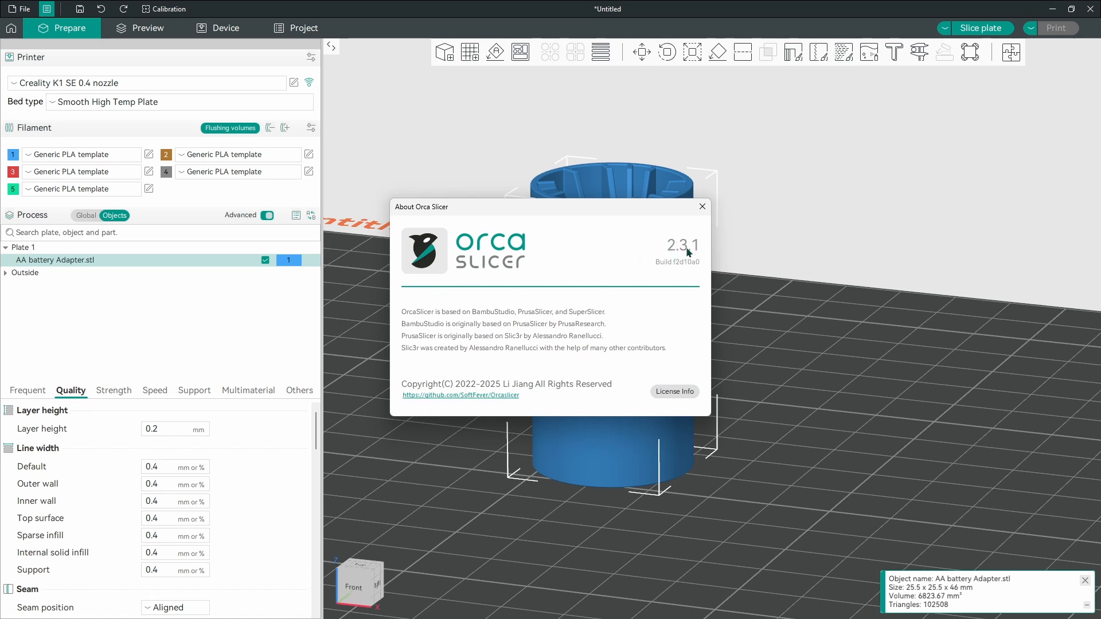
pyautogui.click(700, 208)
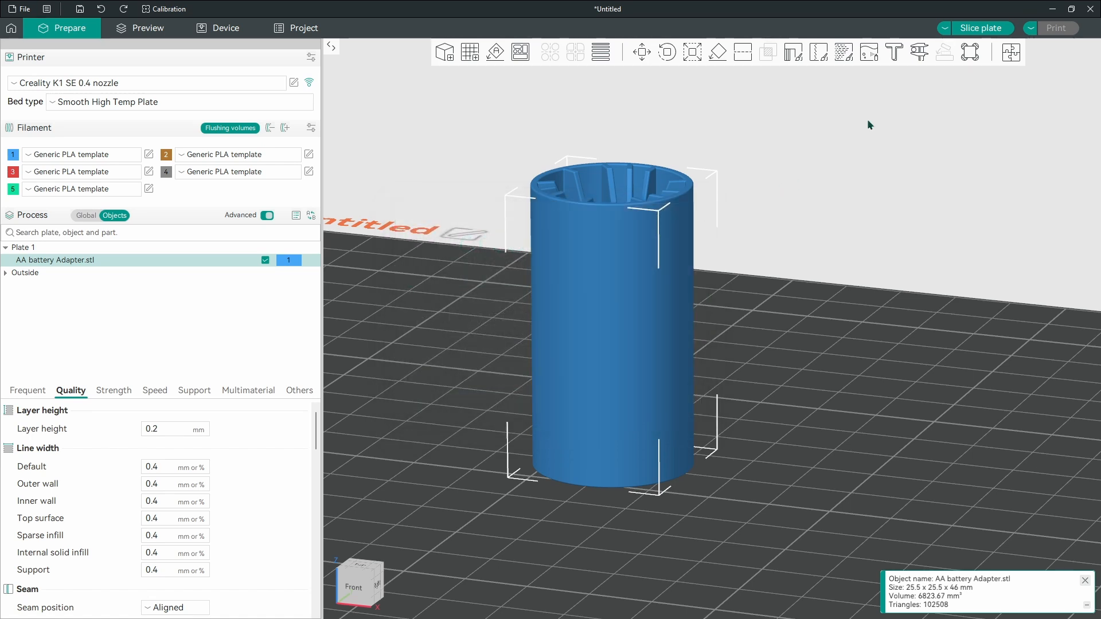
# Step: Slice the plate with the battery adapter
pyautogui.hotkey('ctrl', 'r')
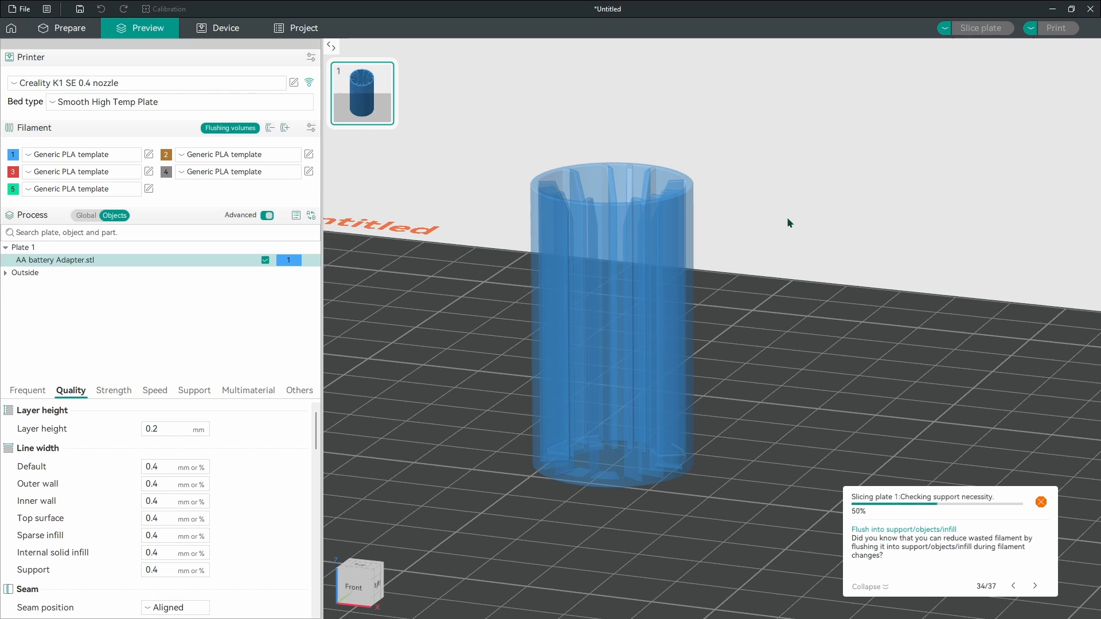